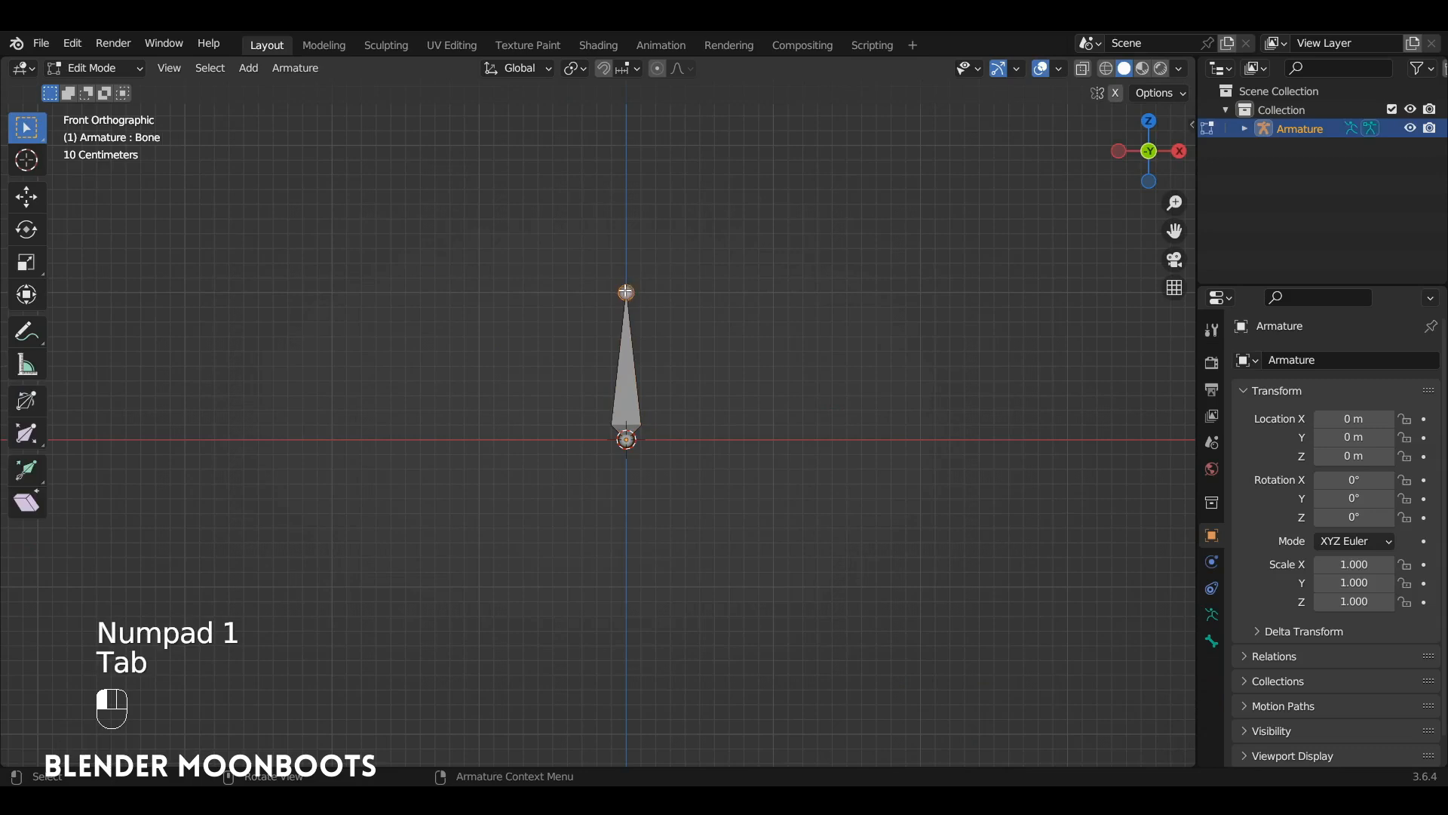
- Shorten the first bone to about 0.36 m and extrude a second bone about 1 m straight up from its tip
{"action": "key", "text": "shift+space"}
{"action": "left_click", "coordinate": [610, 369]}
{"action": "left_click_drag", "start_coordinate": [631, 245], "coordinate": [632, 344]}
{"action": "key", "text": "e"}
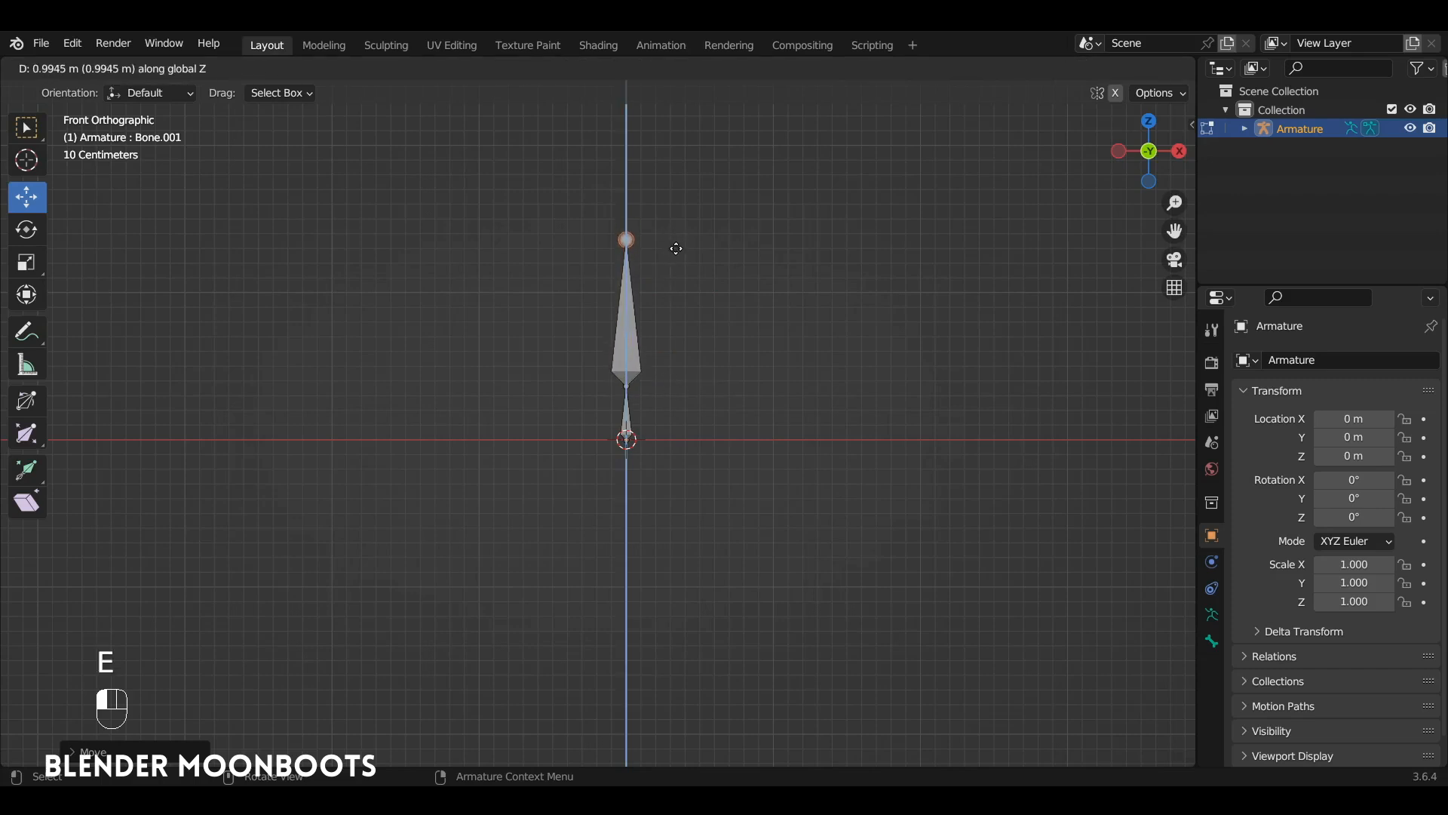
{"action": "left_click", "coordinate": [678, 248]}
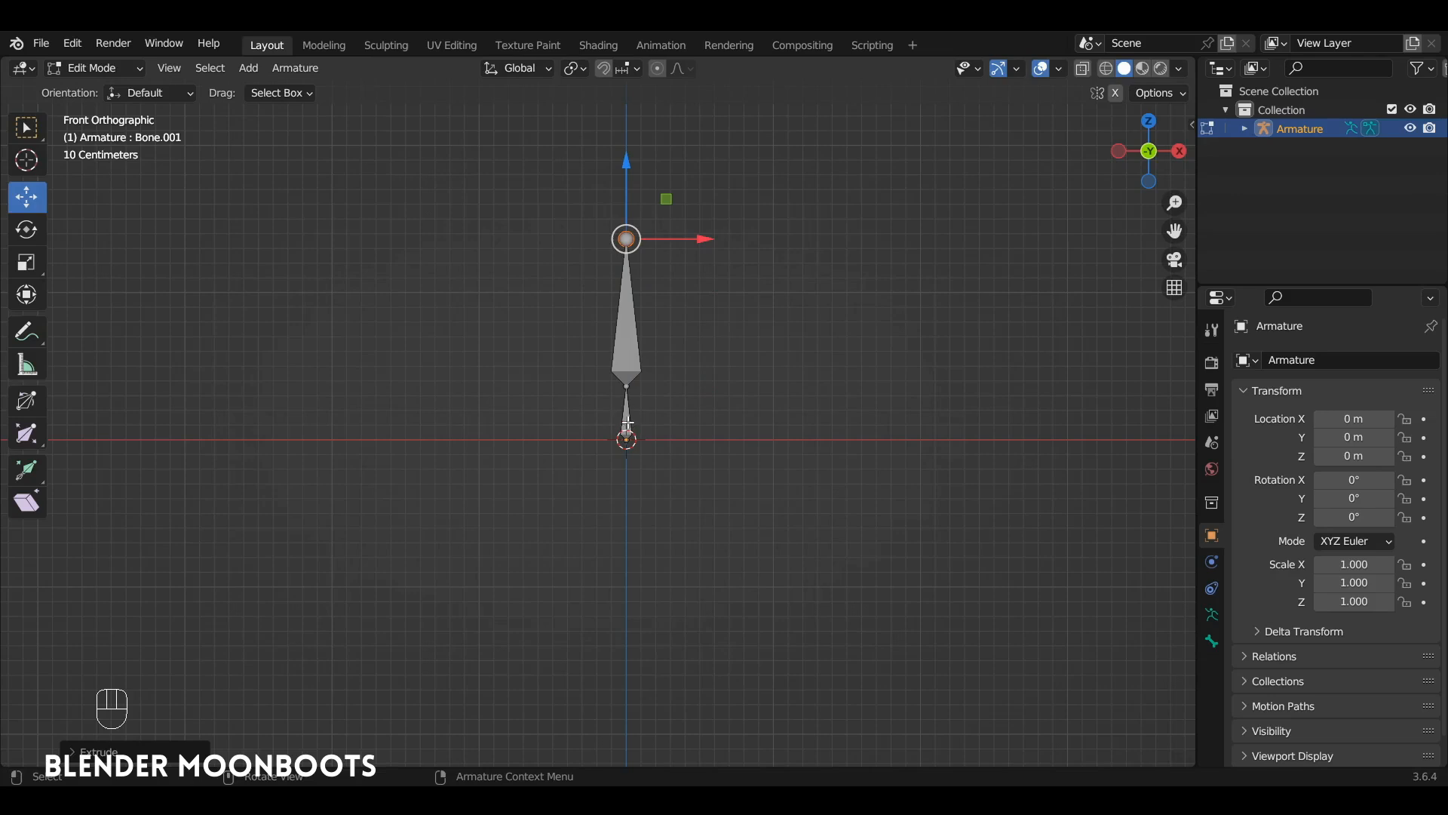
- Extrude a short third bone straight up from the tip of the second bone
{"action": "left_click_drag", "start_coordinate": [690, 349], "coordinate": [730, 349], "text": "alt+shift"}
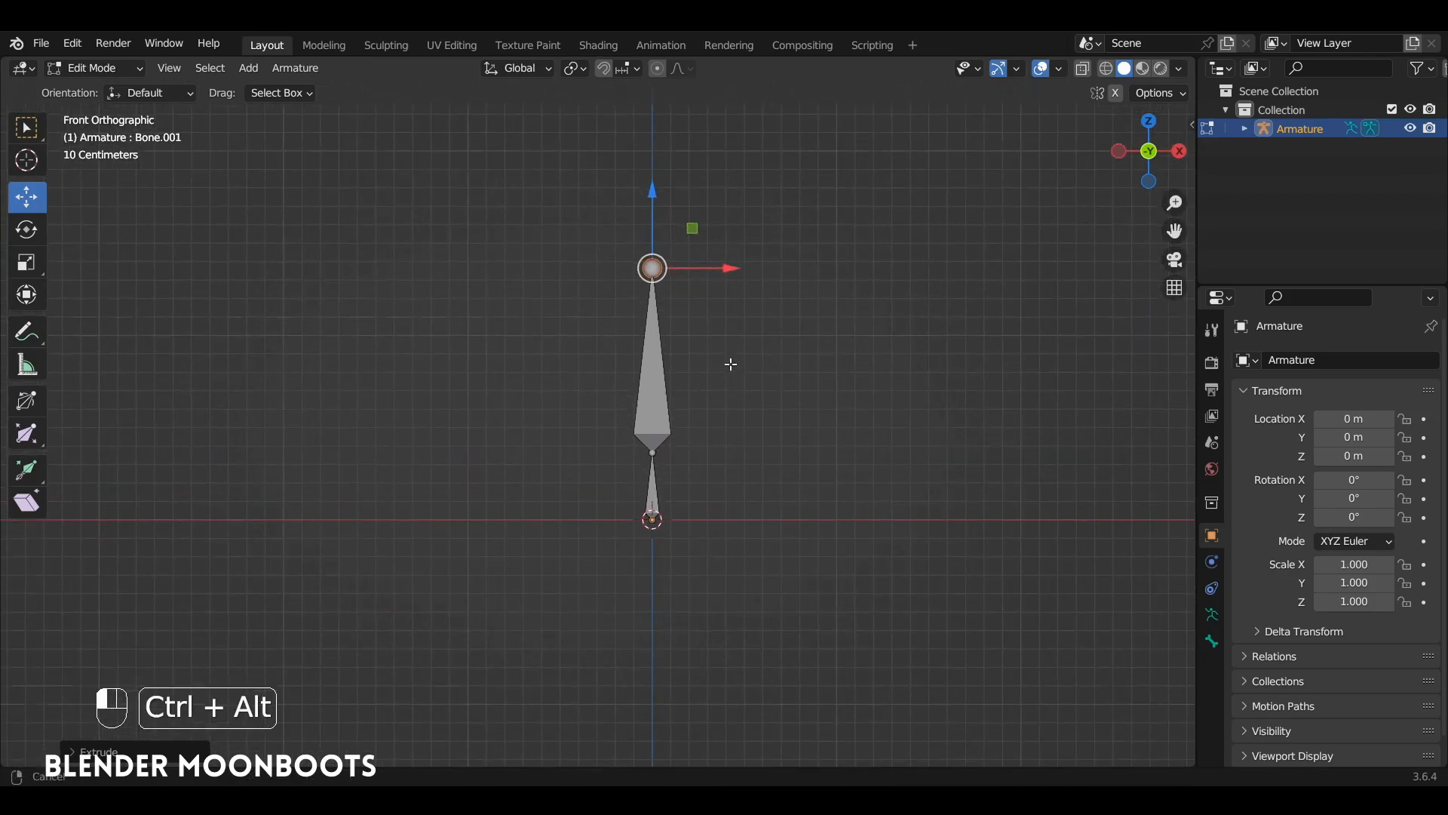
{"action": "left_click_drag", "start_coordinate": [703, 284], "coordinate": [692, 377], "text": "alt+shift"}
{"action": "key", "text": "e"}
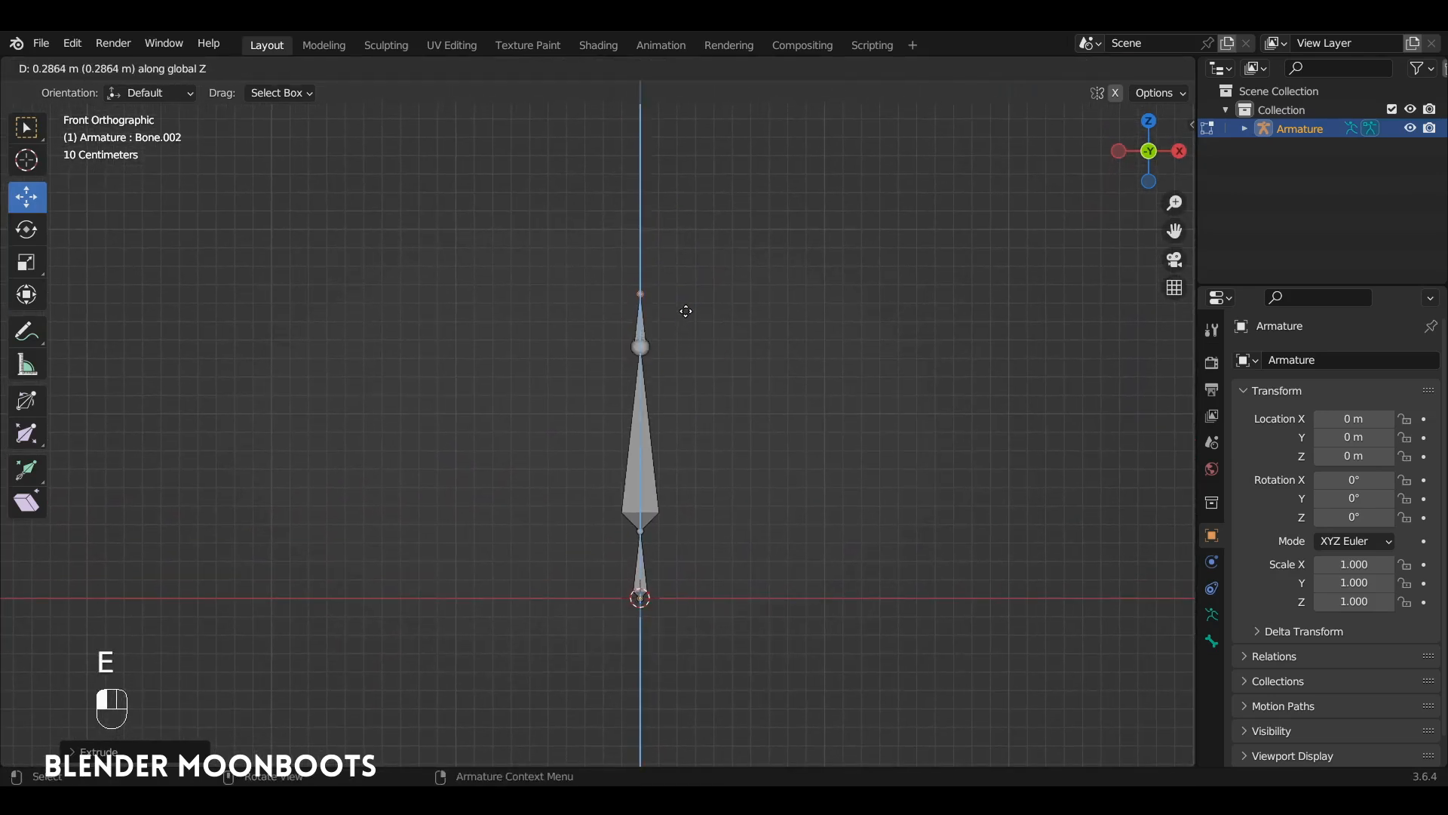
{"action": "left_click", "coordinate": [682, 298]}
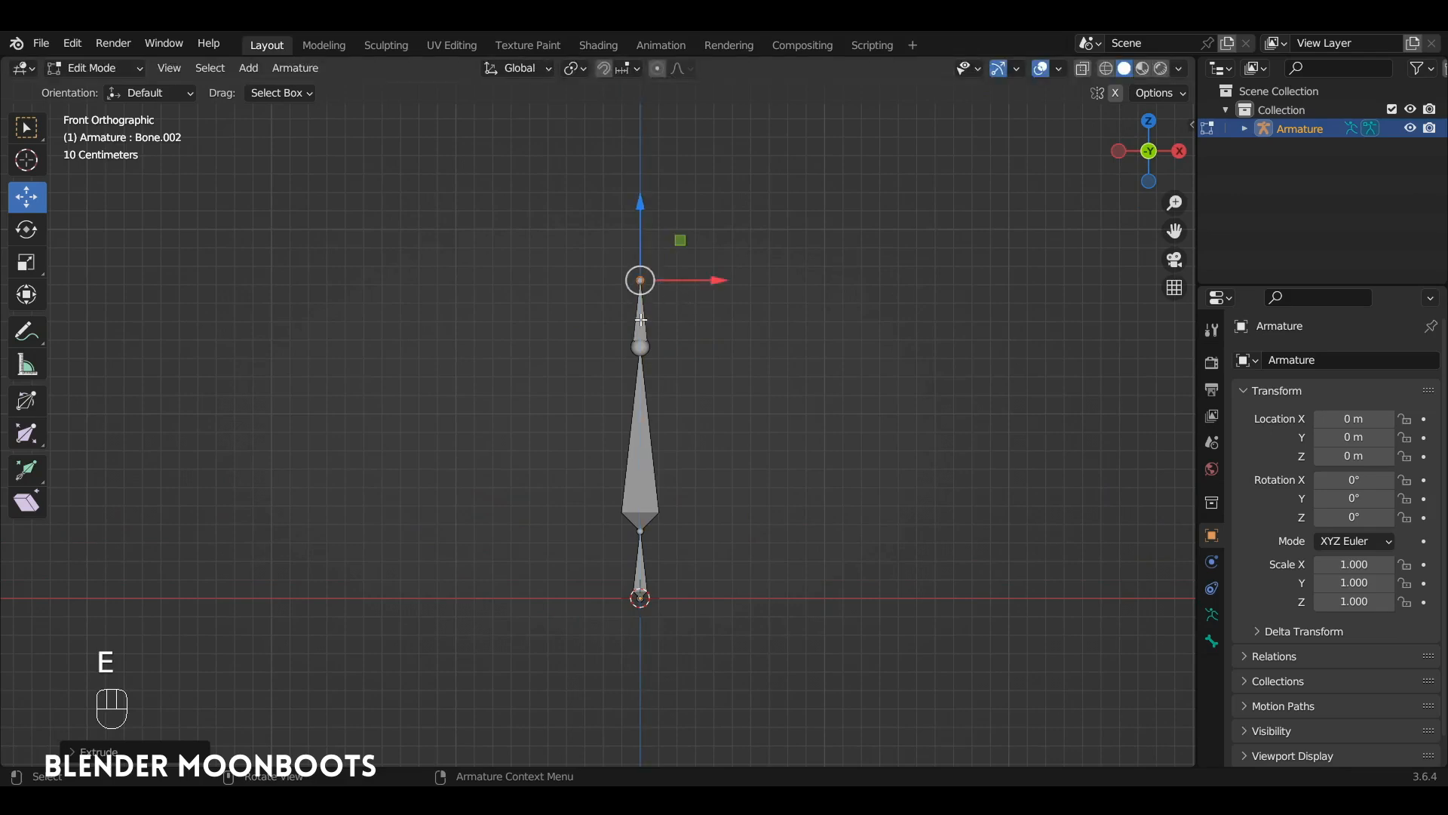
- Clear the parent of the topmost bone so it is independent of the bone below
{"action": "left_click", "coordinate": [645, 315]}
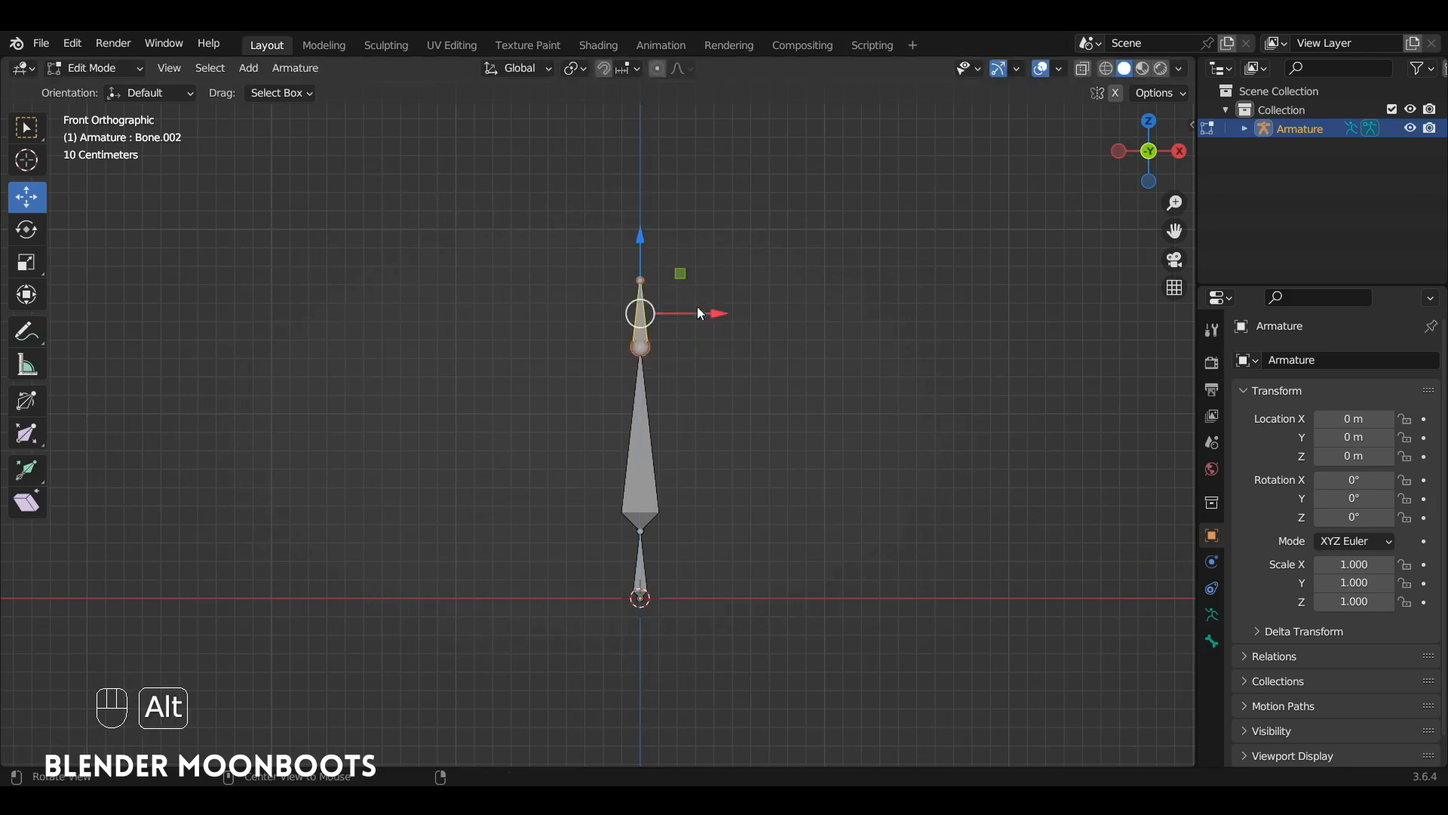
{"action": "key", "text": "alt+p"}
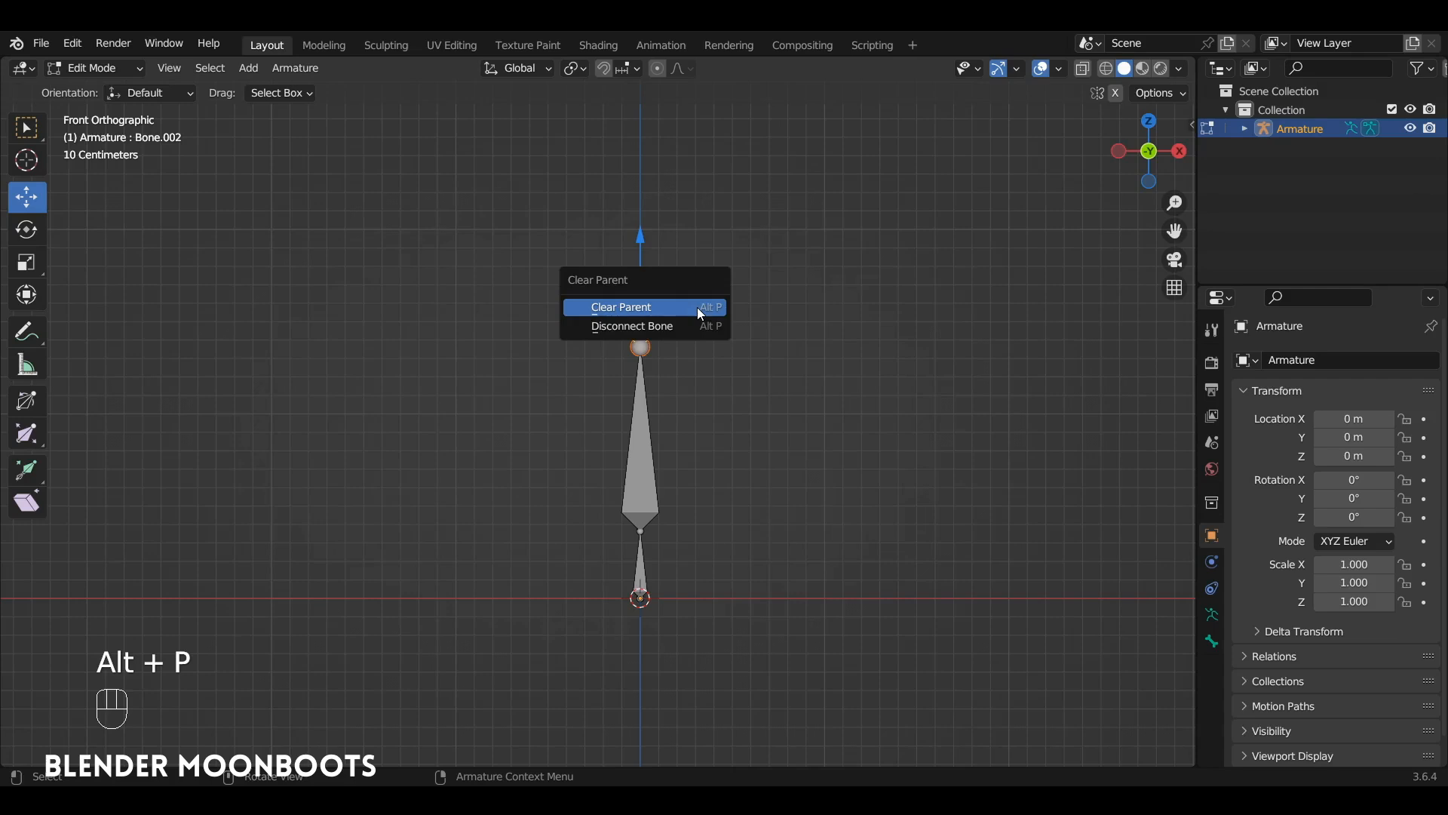
{"action": "left_click", "coordinate": [700, 310]}
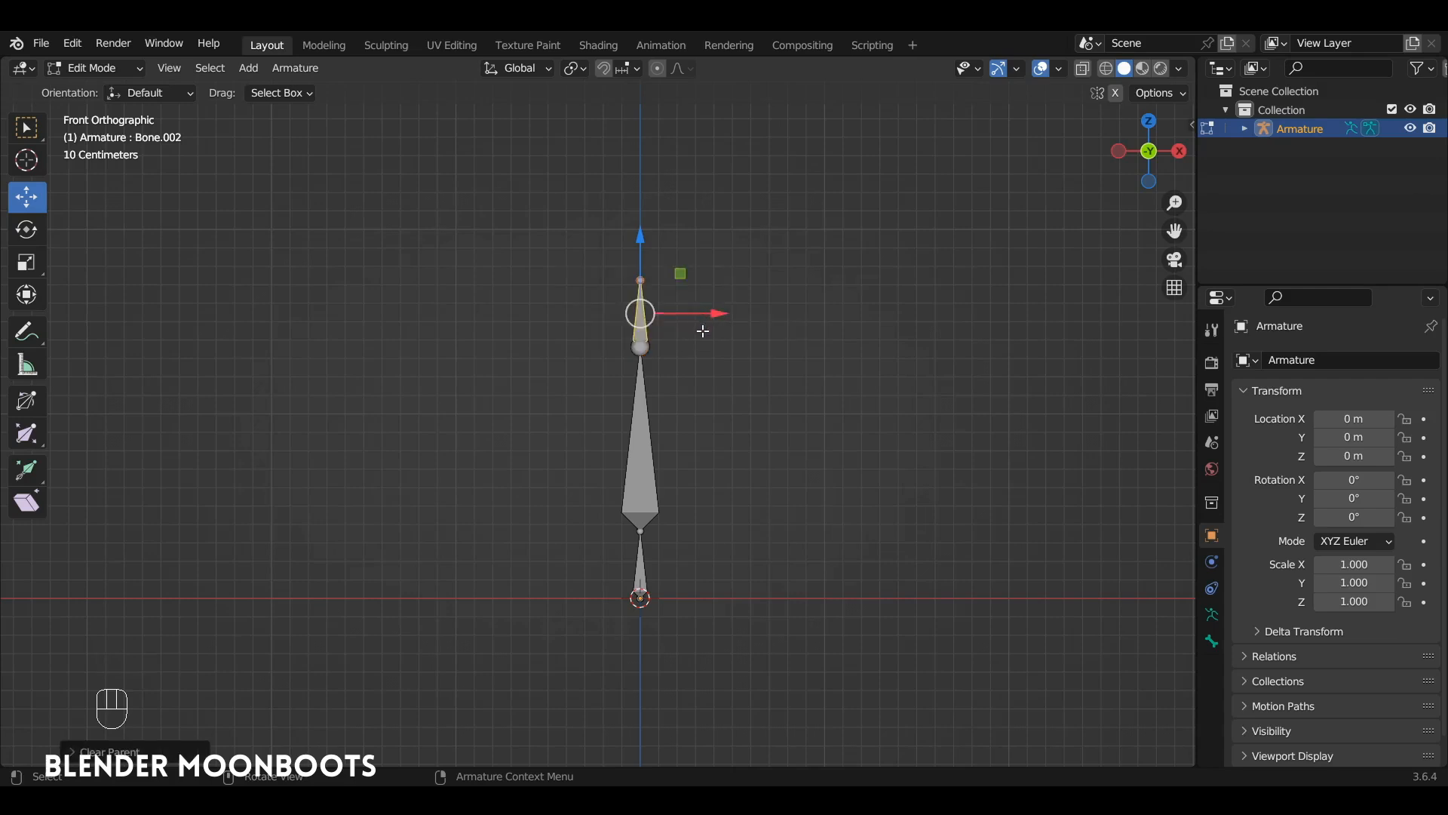
- Rename the three bones 1, 2 and 3 from the lowest to the highest
{"action": "left_click", "coordinate": [645, 573]}
{"action": "key", "text": "F2"}
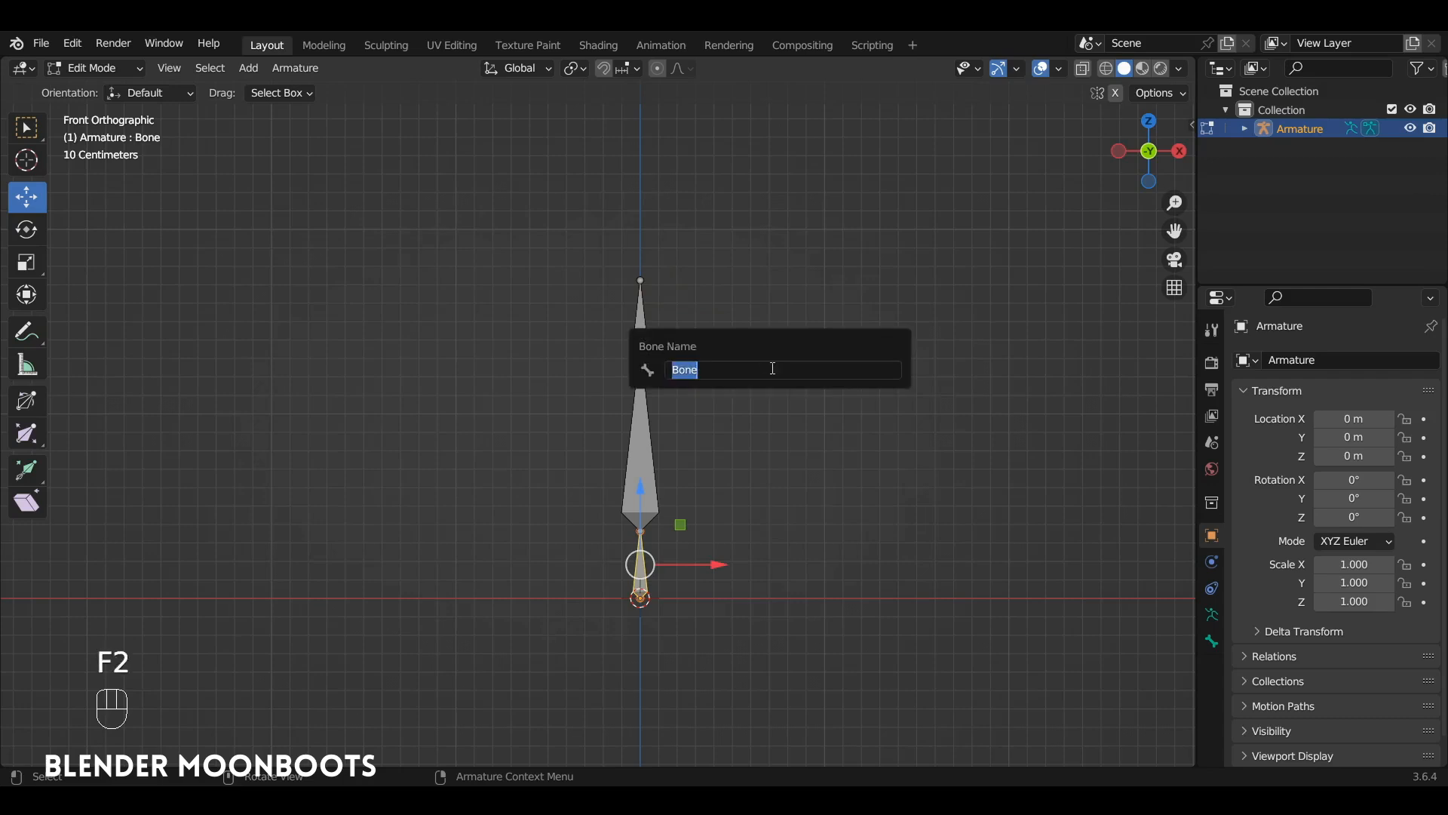
{"action": "type", "text": "1"}
{"action": "key", "text": "Return"}
{"action": "left_click", "coordinate": [650, 446]}
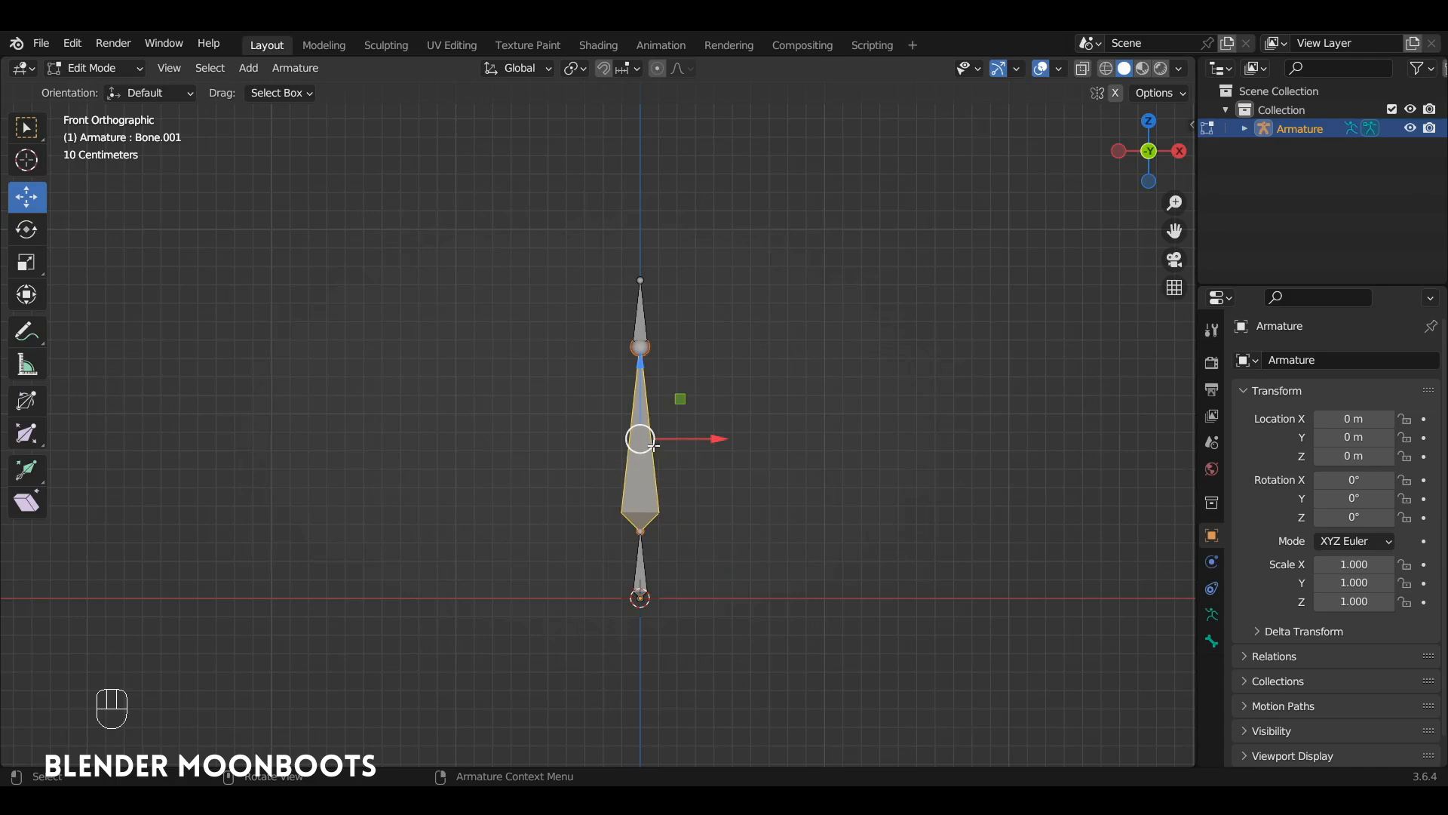
{"action": "key", "text": "F2"}
{"action": "type", "text": "2"}
{"action": "key", "text": "Return"}
{"action": "left_click", "coordinate": [643, 324]}
{"action": "key", "text": "F2"}
{"action": "type", "text": "3"}
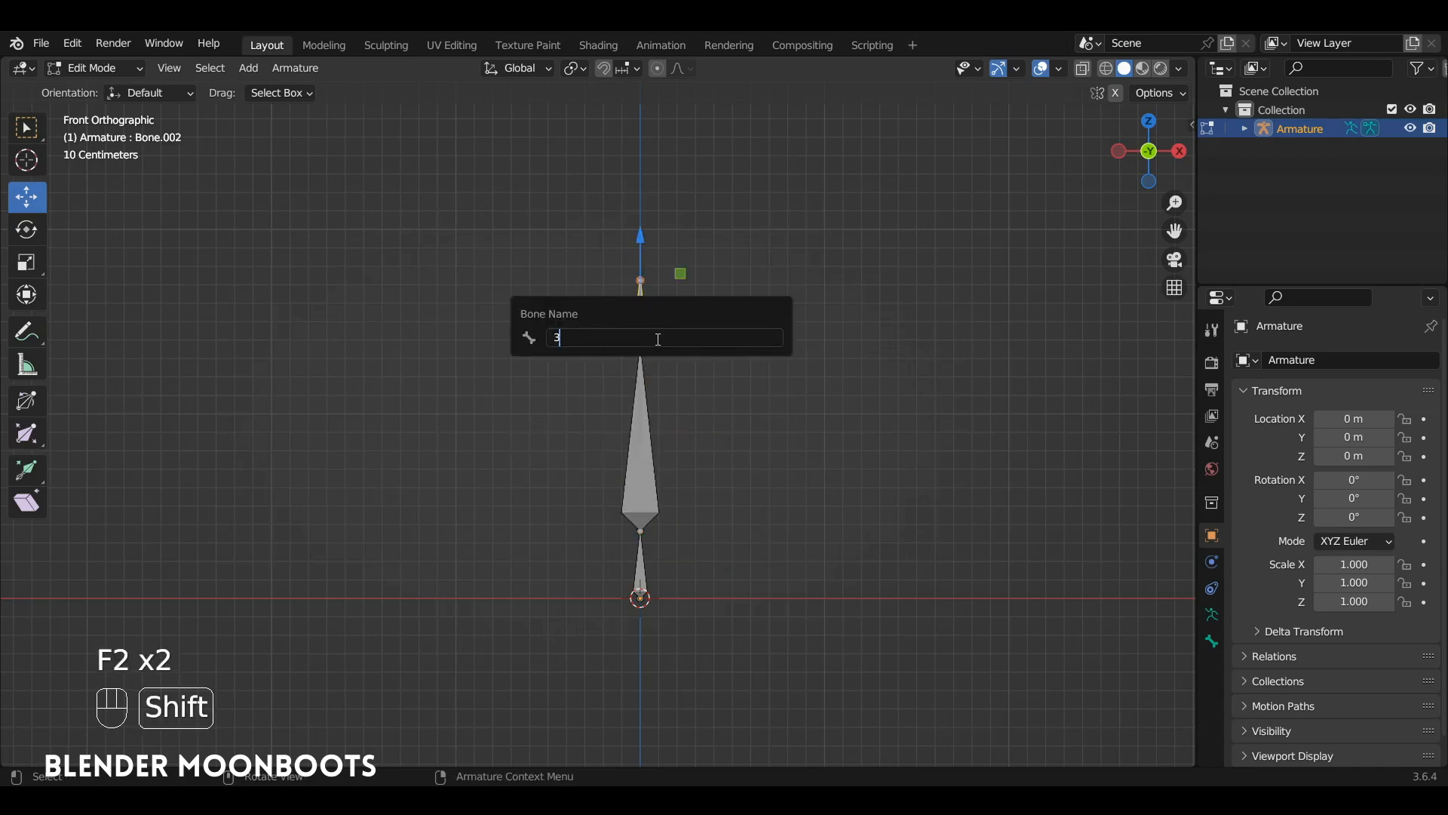
{"action": "key", "text": "Return"}
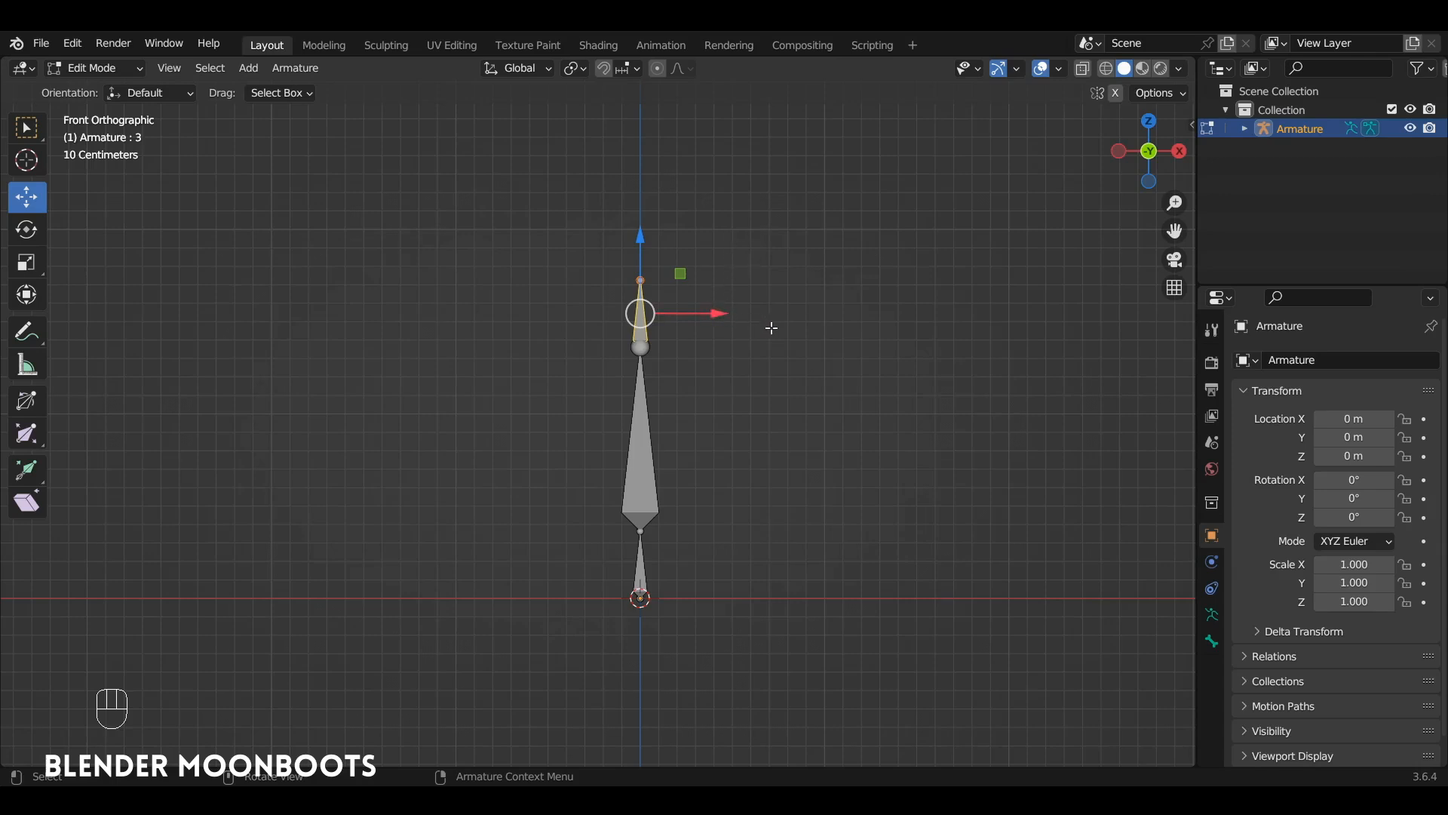
- In the armature's viewport display, show the bone axes and display the bones as B-Bone
{"action": "left_click", "coordinate": [1212, 615]}
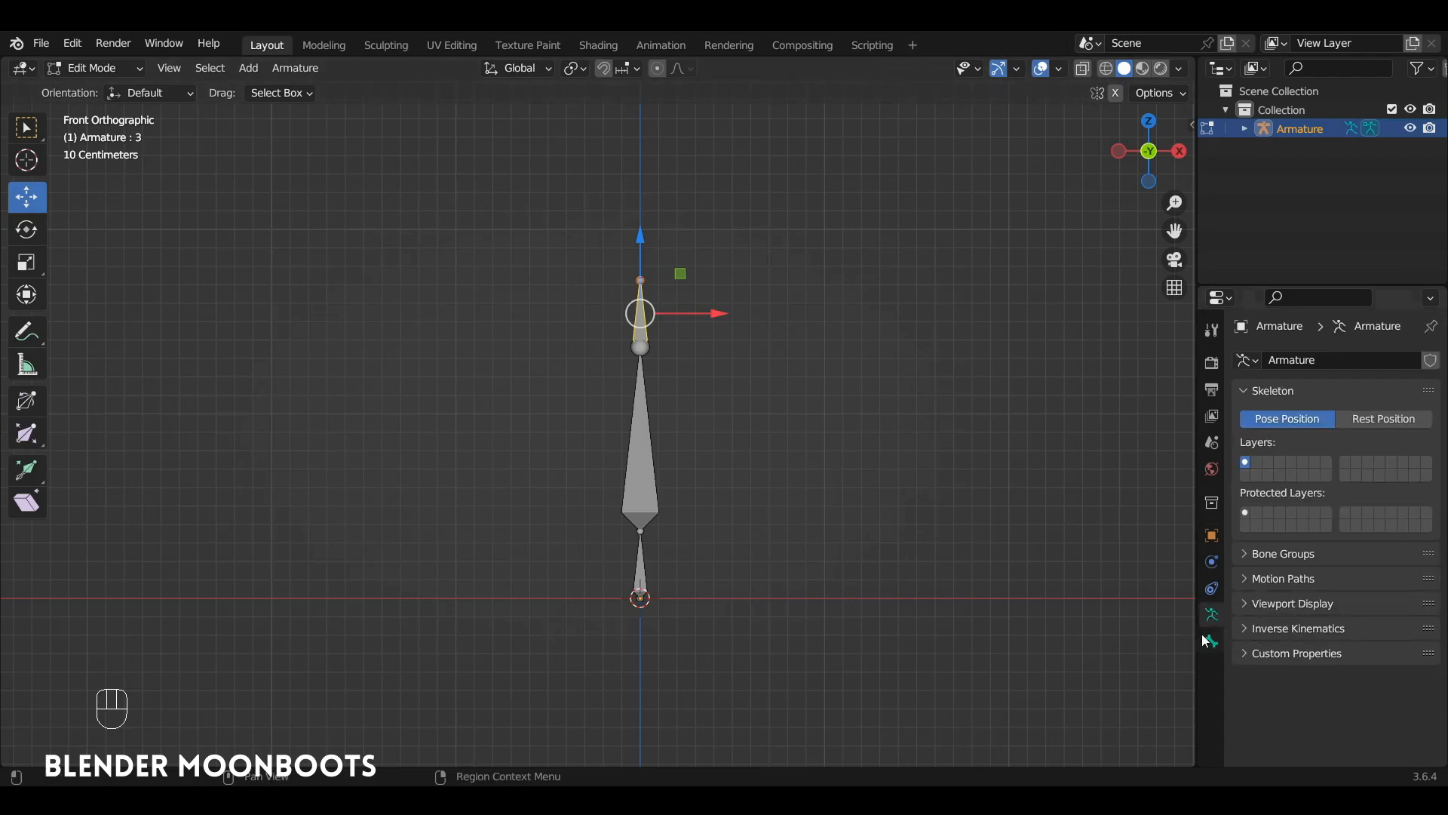
{"action": "left_click", "coordinate": [1246, 603]}
{"action": "scroll", "coordinate": [1257, 598], "scroll_direction": "down", "scroll_amount": 2}
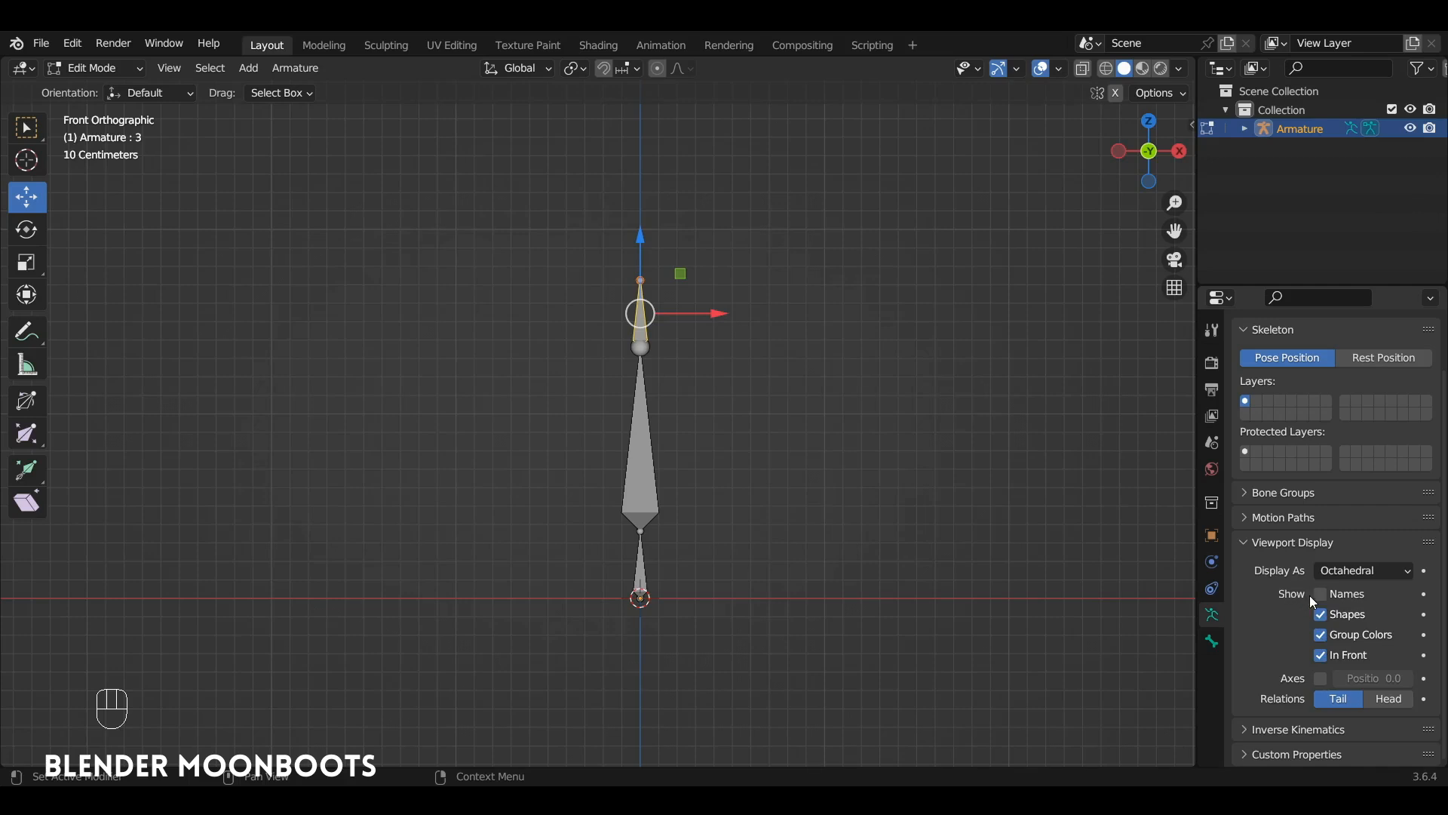
{"action": "left_click", "coordinate": [1320, 678]}
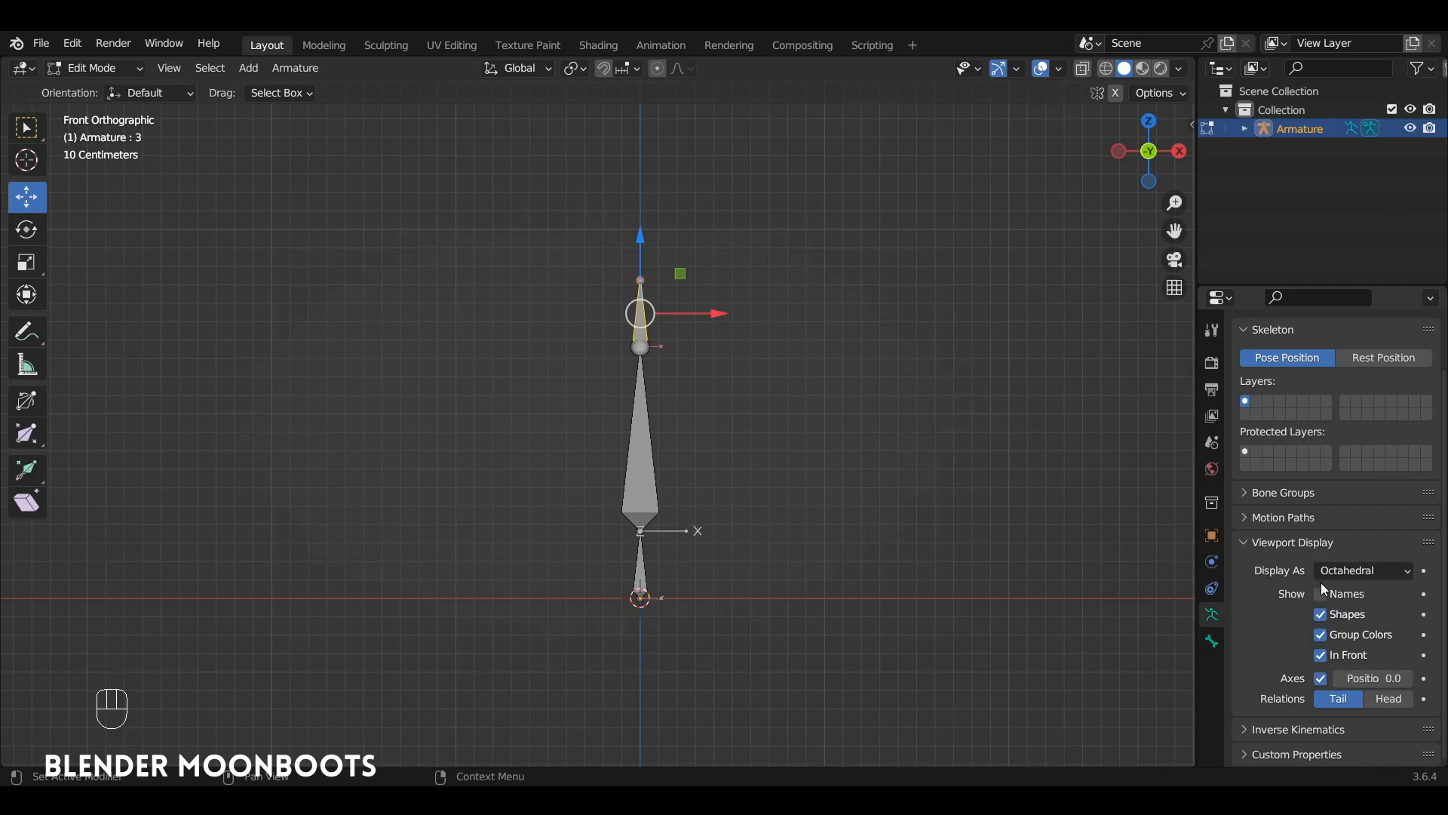
{"action": "left_click", "coordinate": [1355, 568]}
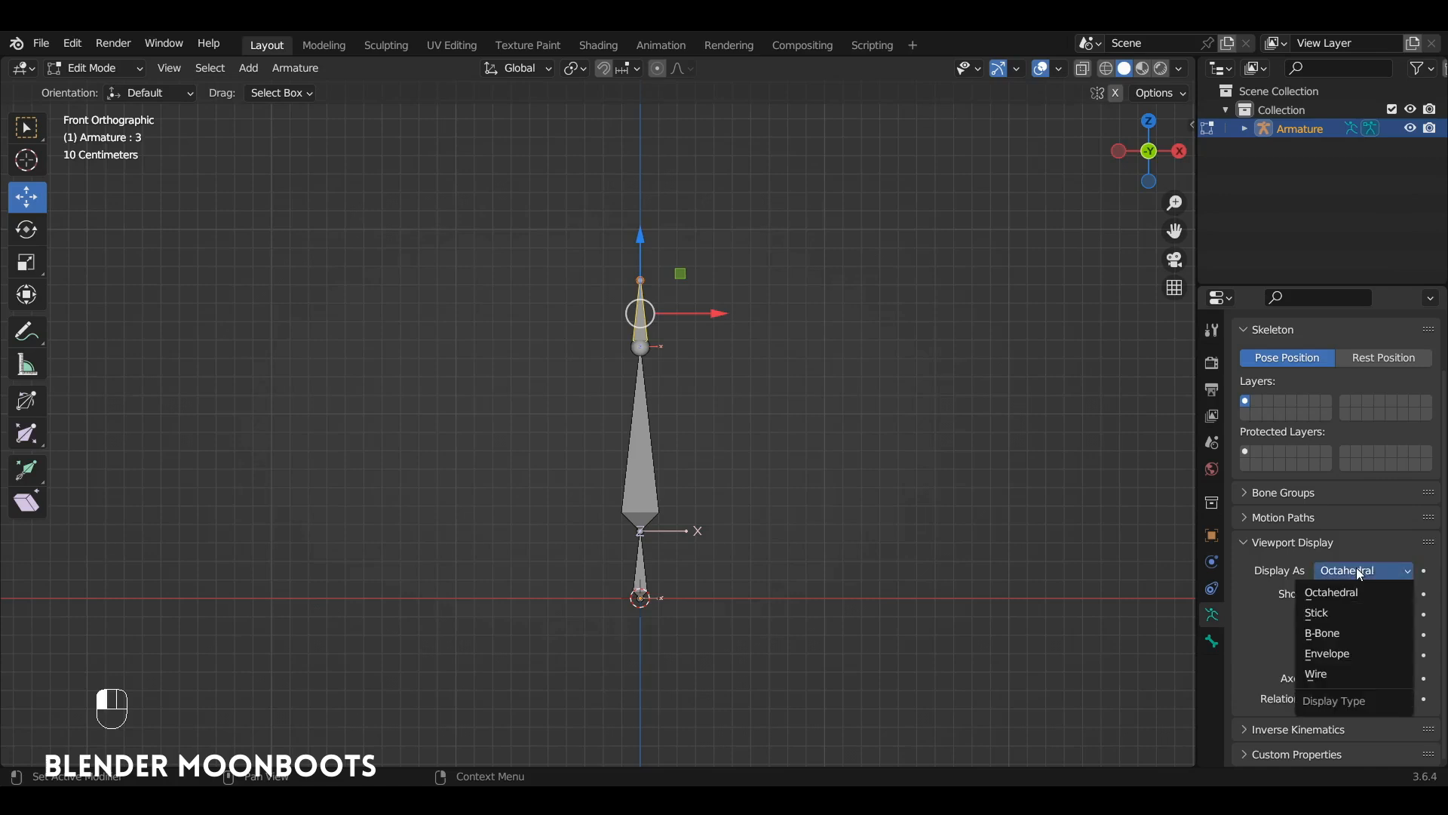
{"action": "left_click", "coordinate": [1338, 636]}
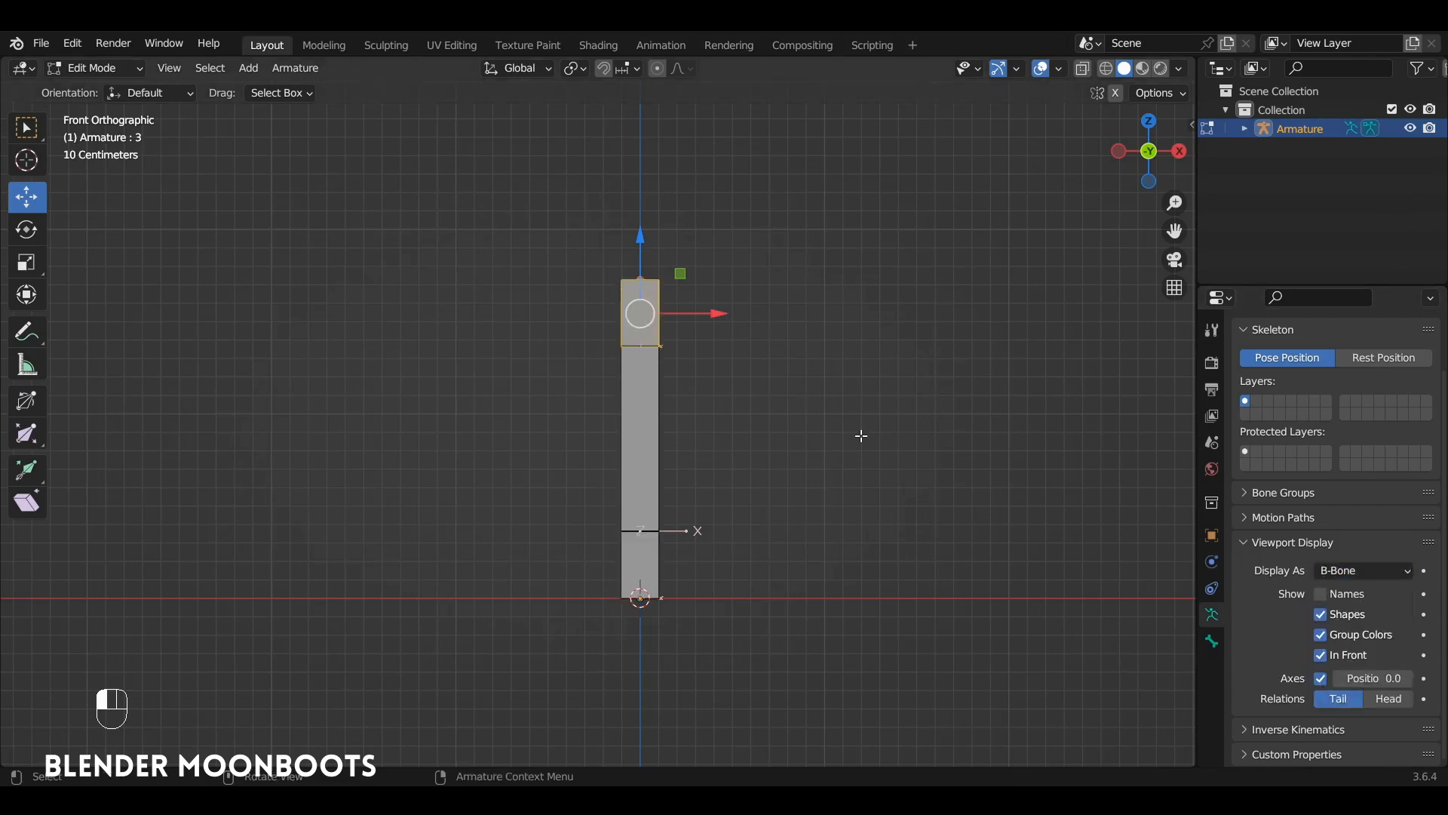
- Scale the B-Bone thickness of middle bone 2 down to a display size of about 0.032
{"action": "left_click", "coordinate": [663, 413]}
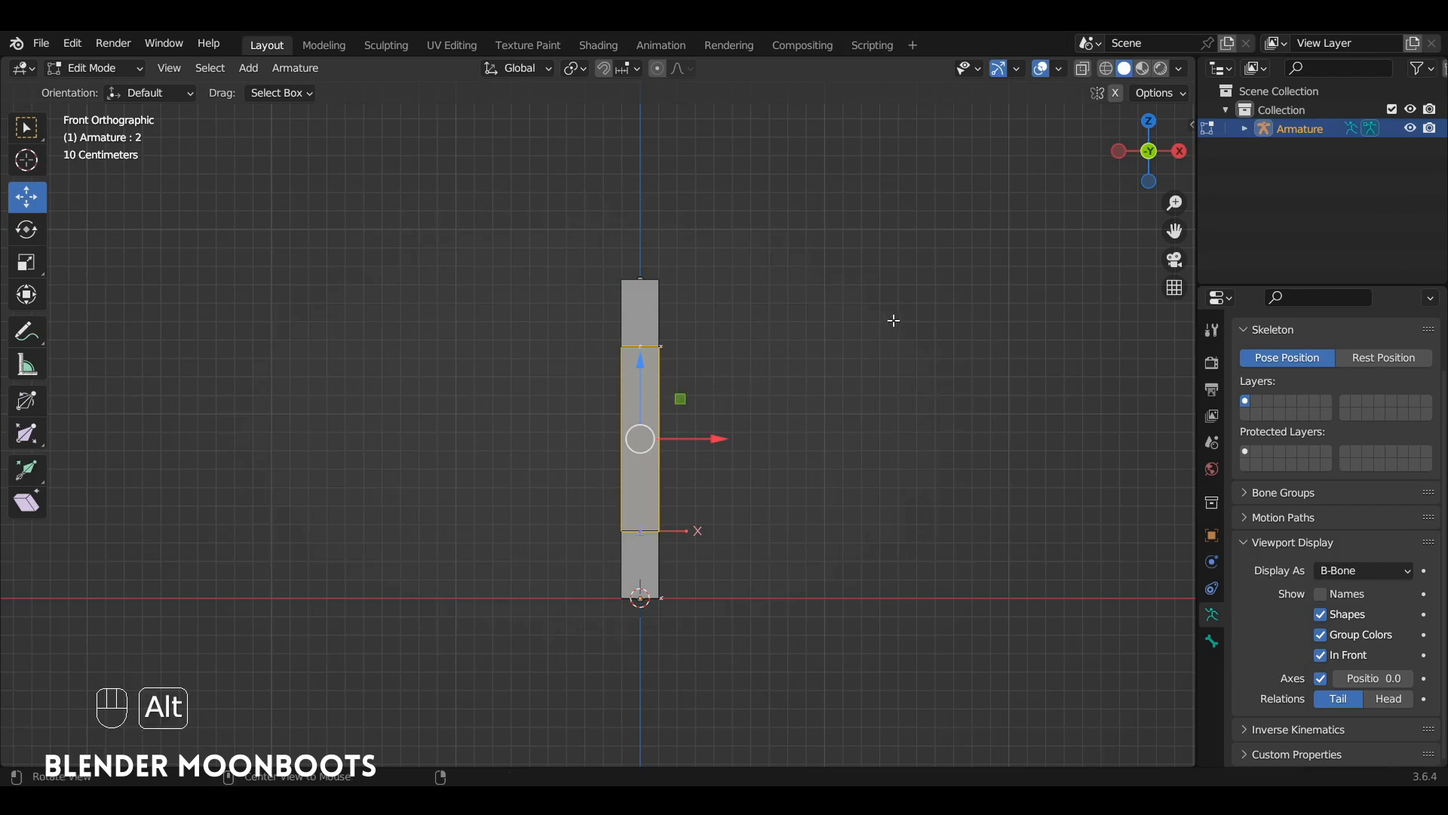
{"action": "key", "text": "ctrl+alt+s"}
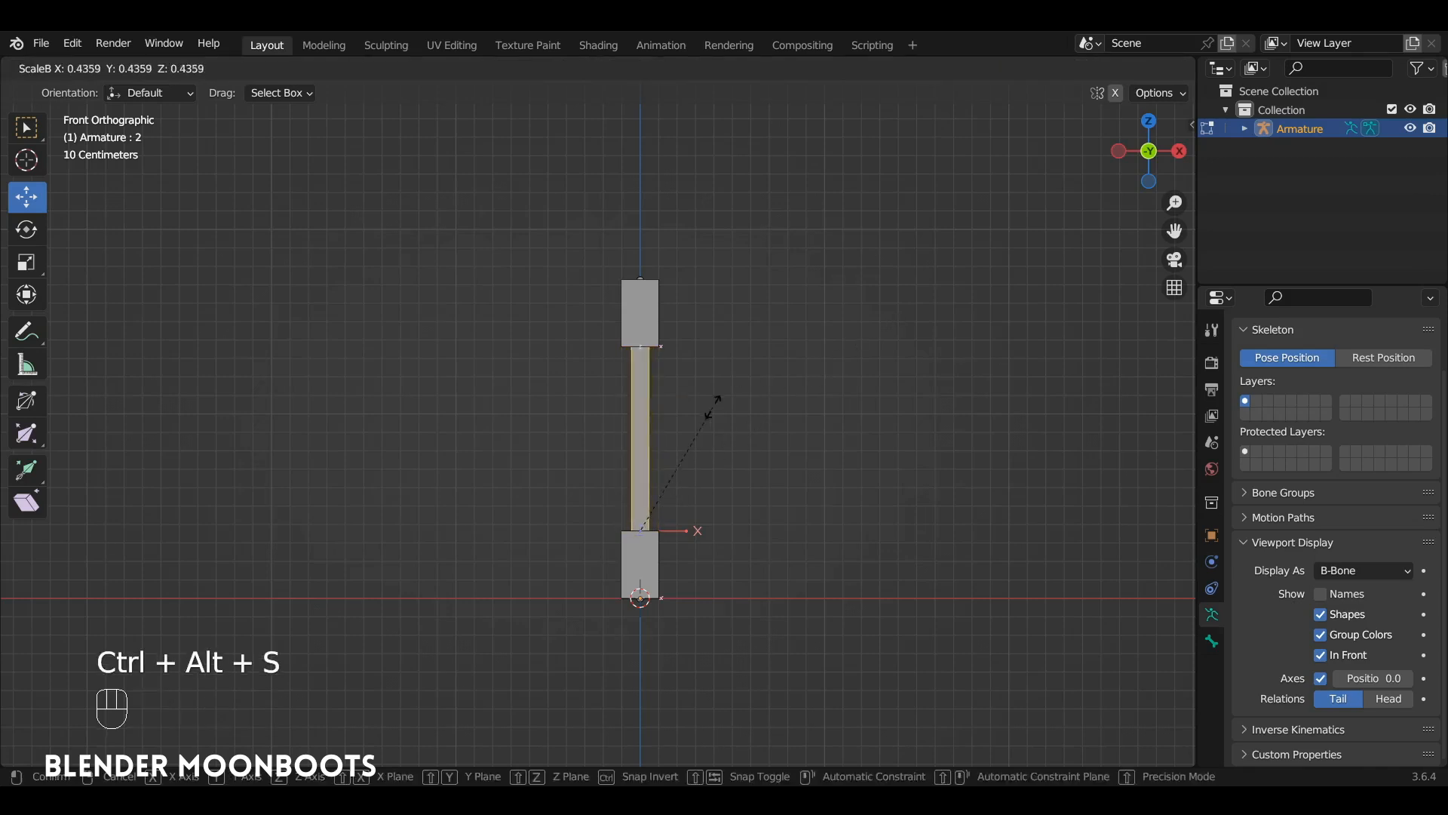
{"action": "left_click", "coordinate": [683, 431]}
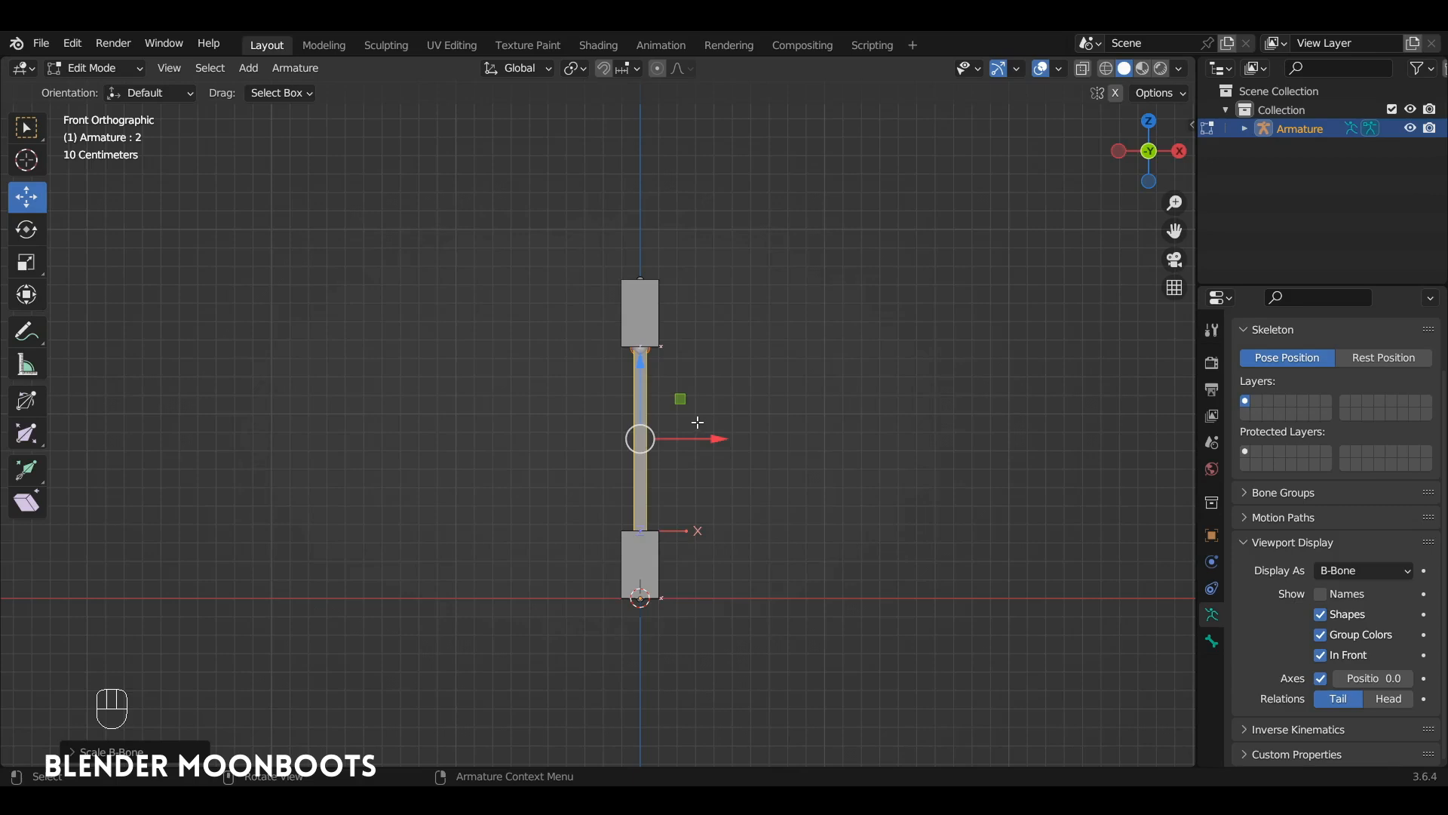
- Scale the B-Bone thickness of end bones 3 and 1 together up to a display size of about 0.234
{"action": "left_click", "coordinate": [650, 323]}
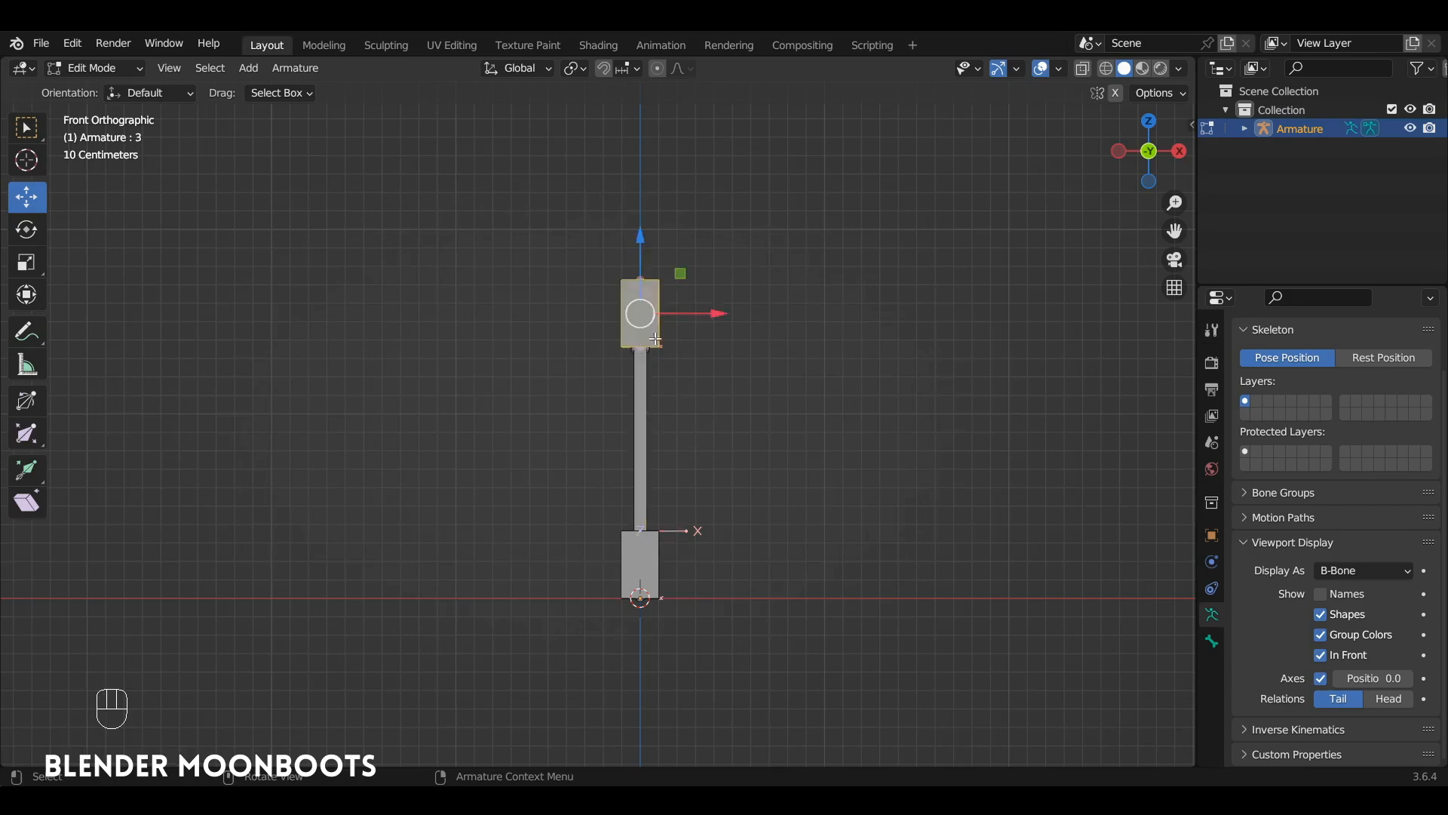
{"action": "left_click", "coordinate": [651, 559], "text": "shift"}
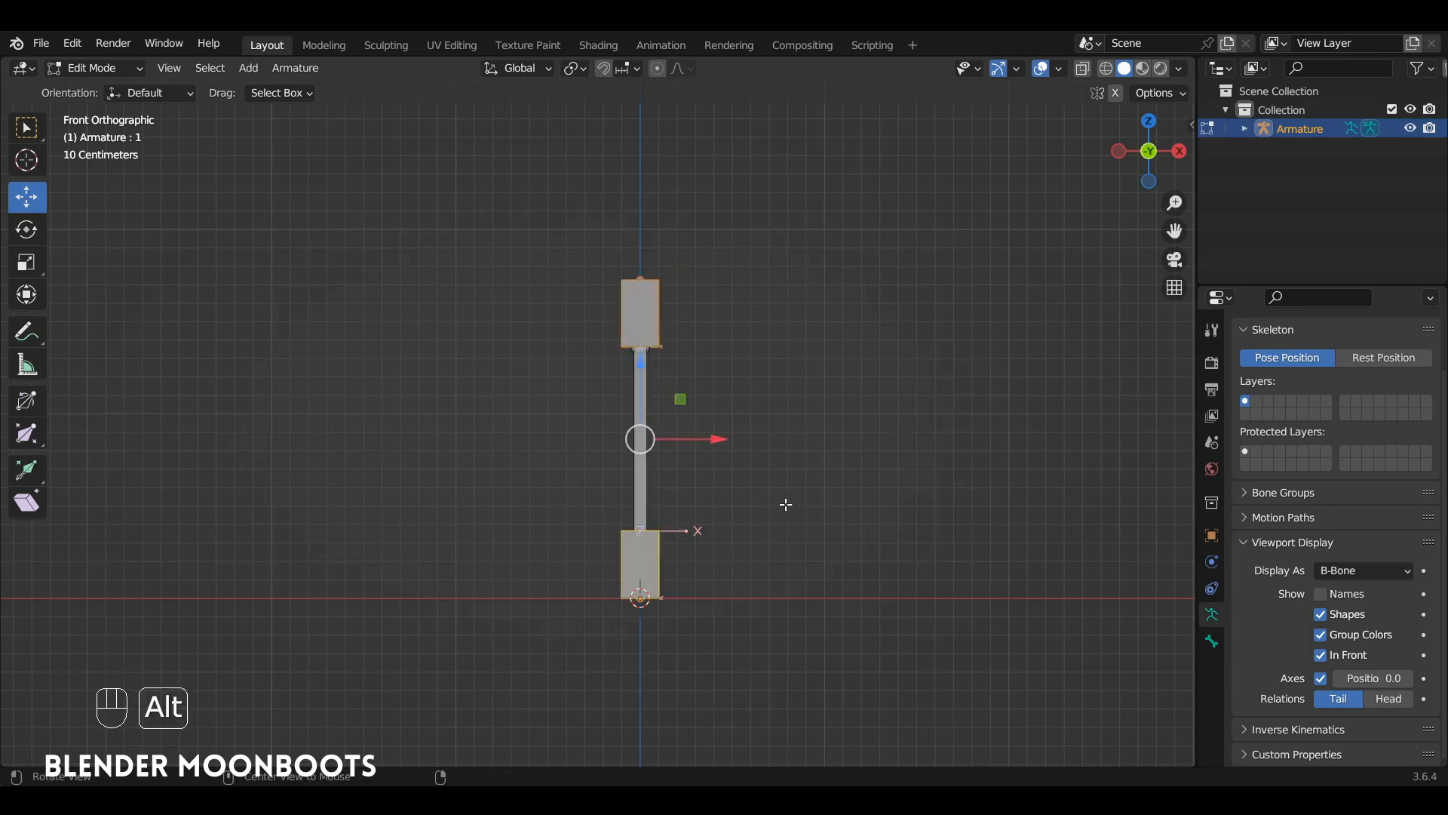
{"action": "key", "text": "ctrl+alt+s"}
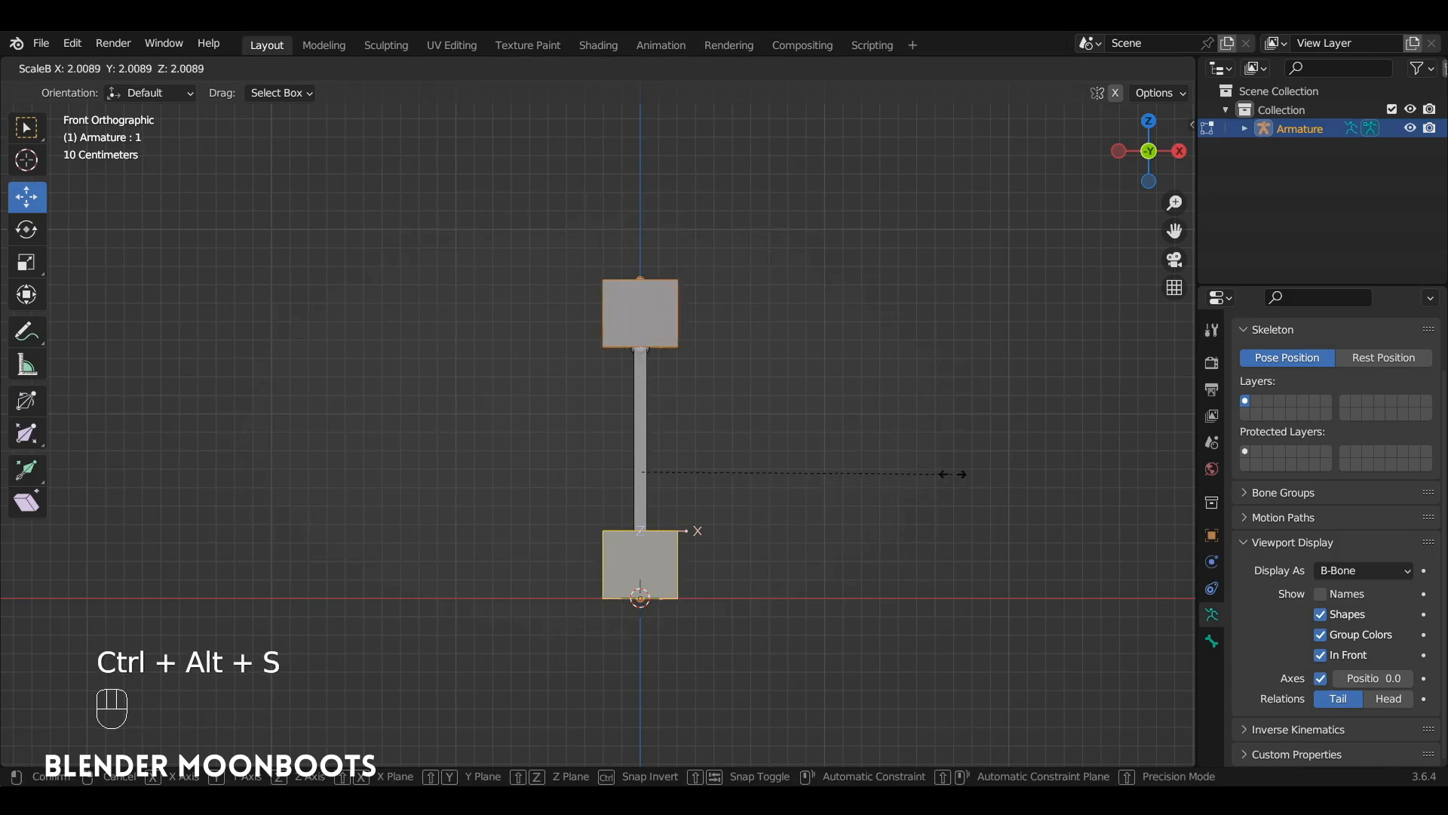
{"action": "left_click", "coordinate": [1004, 467]}
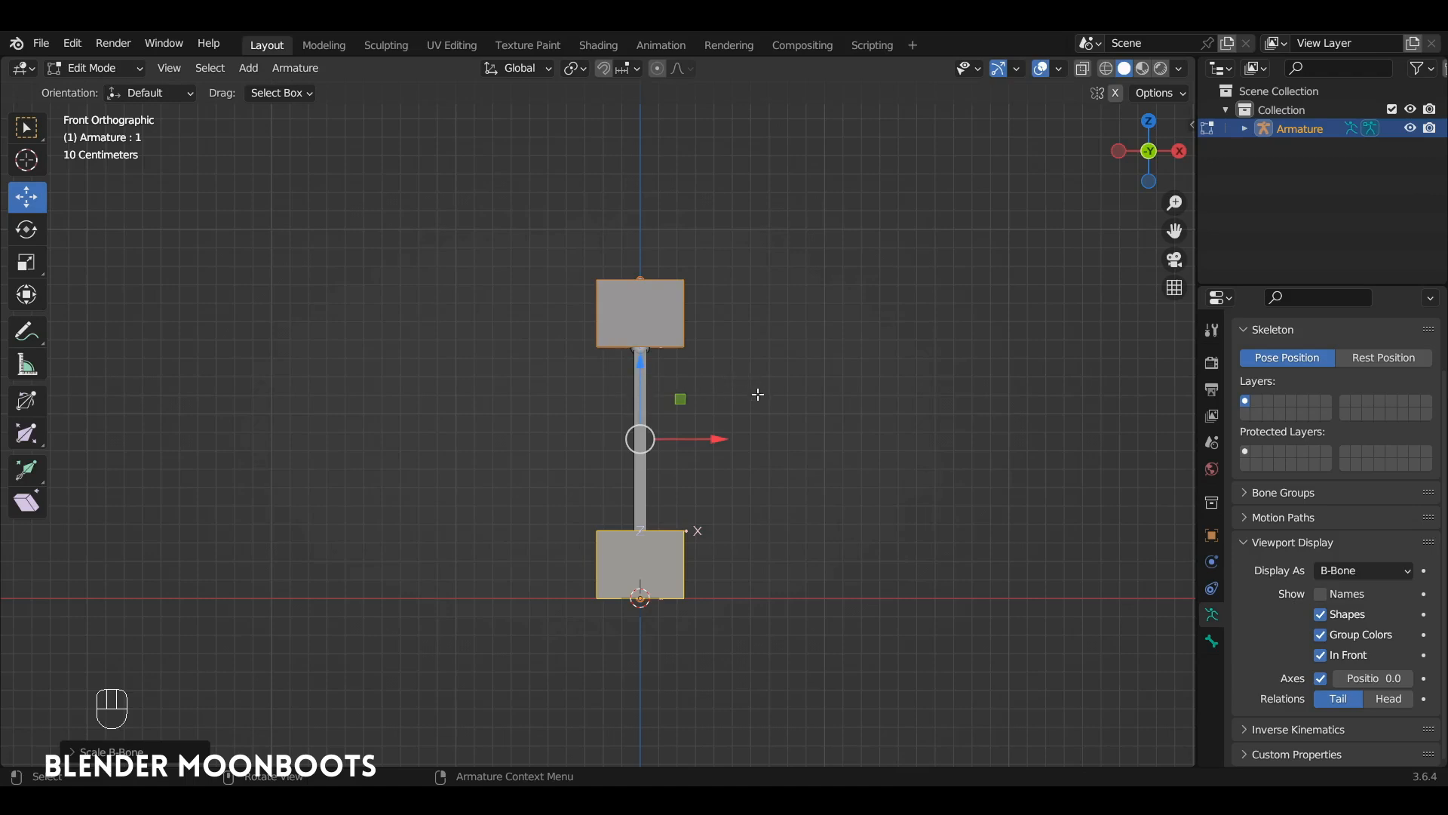
- Set the Bendy Bones segments of middle bone 2 to 6
{"action": "left_click", "coordinate": [636, 428]}
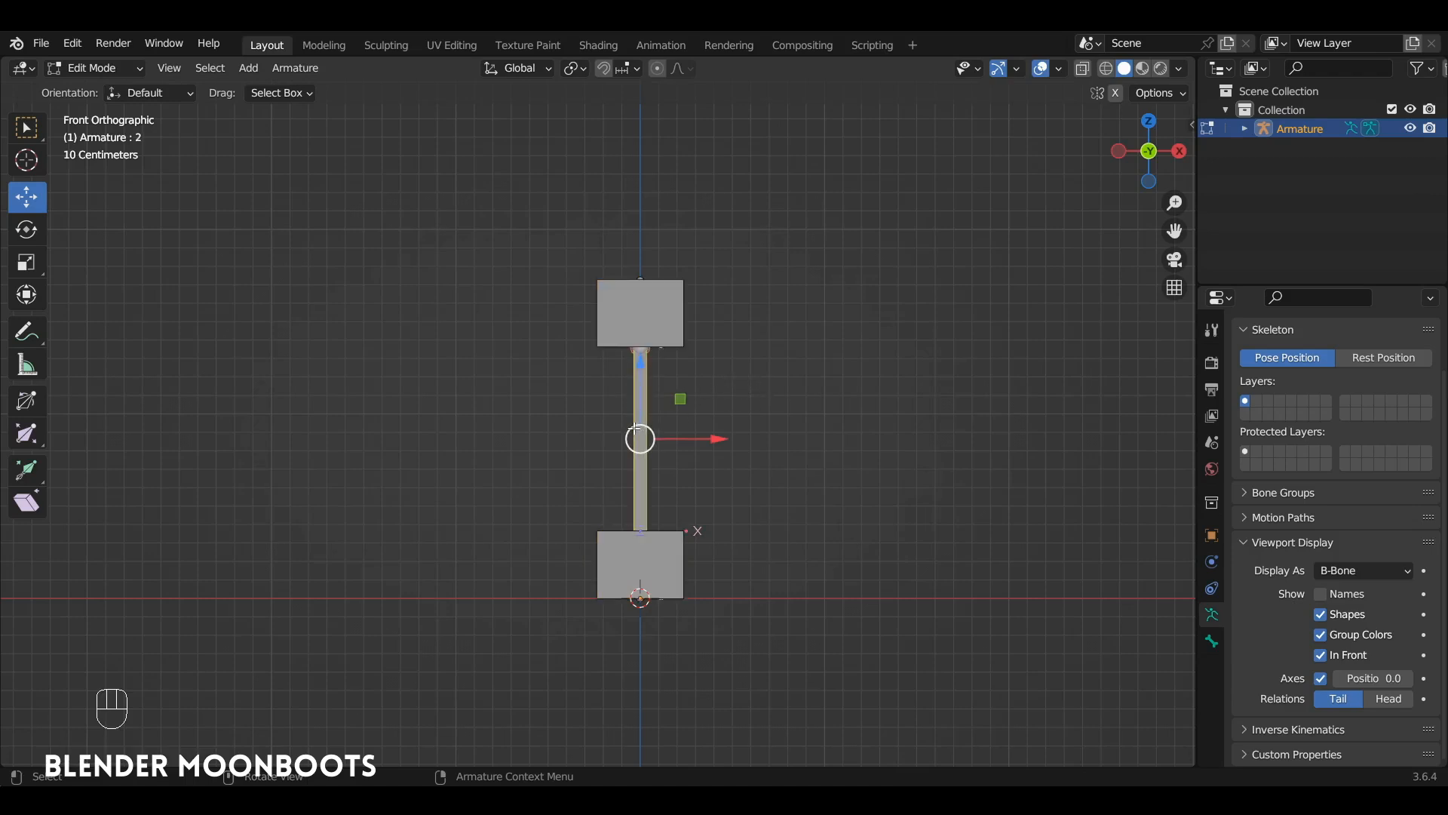
{"action": "left_click", "coordinate": [1212, 642]}
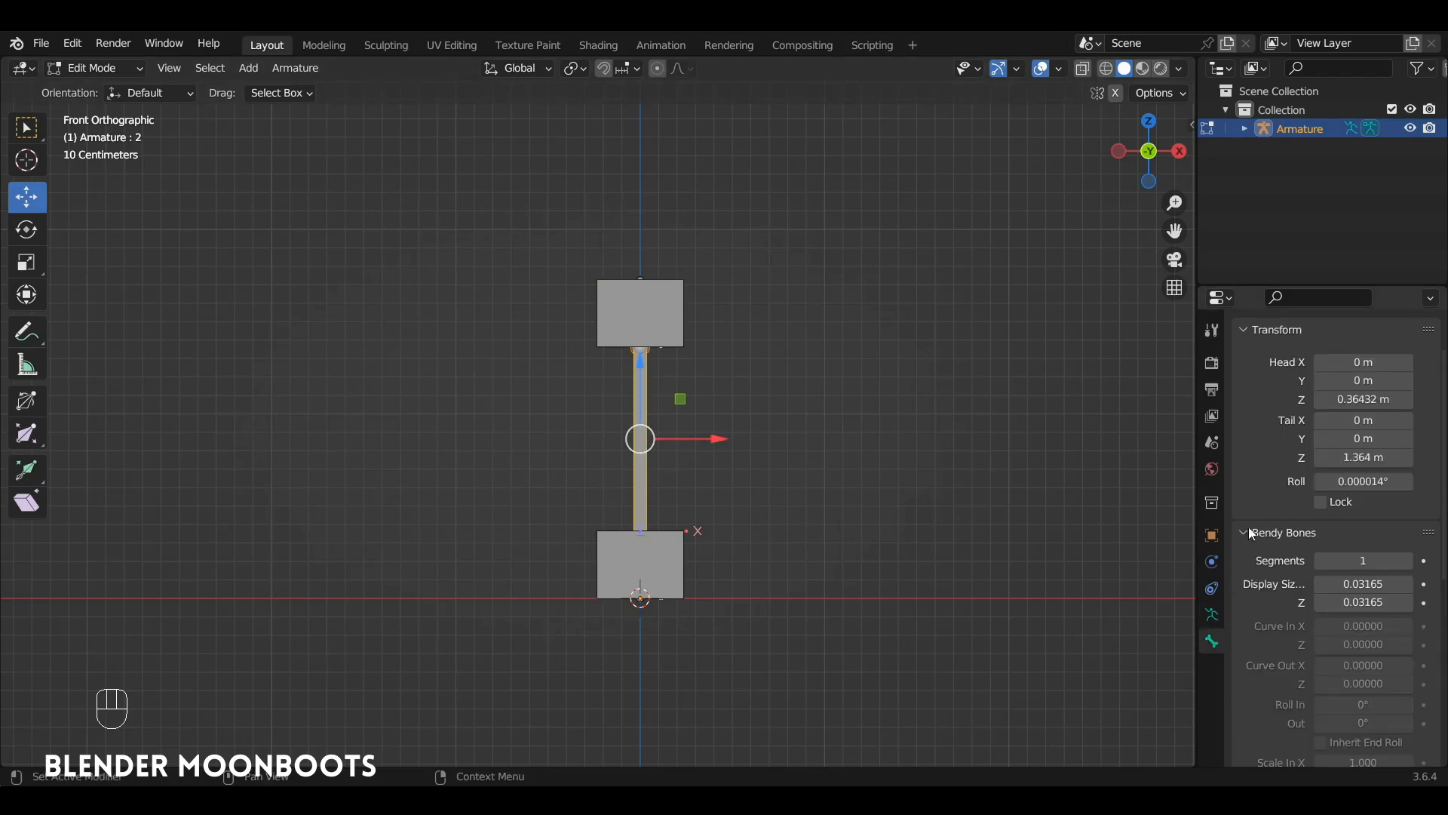
{"action": "scroll", "coordinate": [1272, 472], "scroll_direction": "up", "scroll_amount": 2}
{"action": "left_click", "coordinate": [1244, 391]}
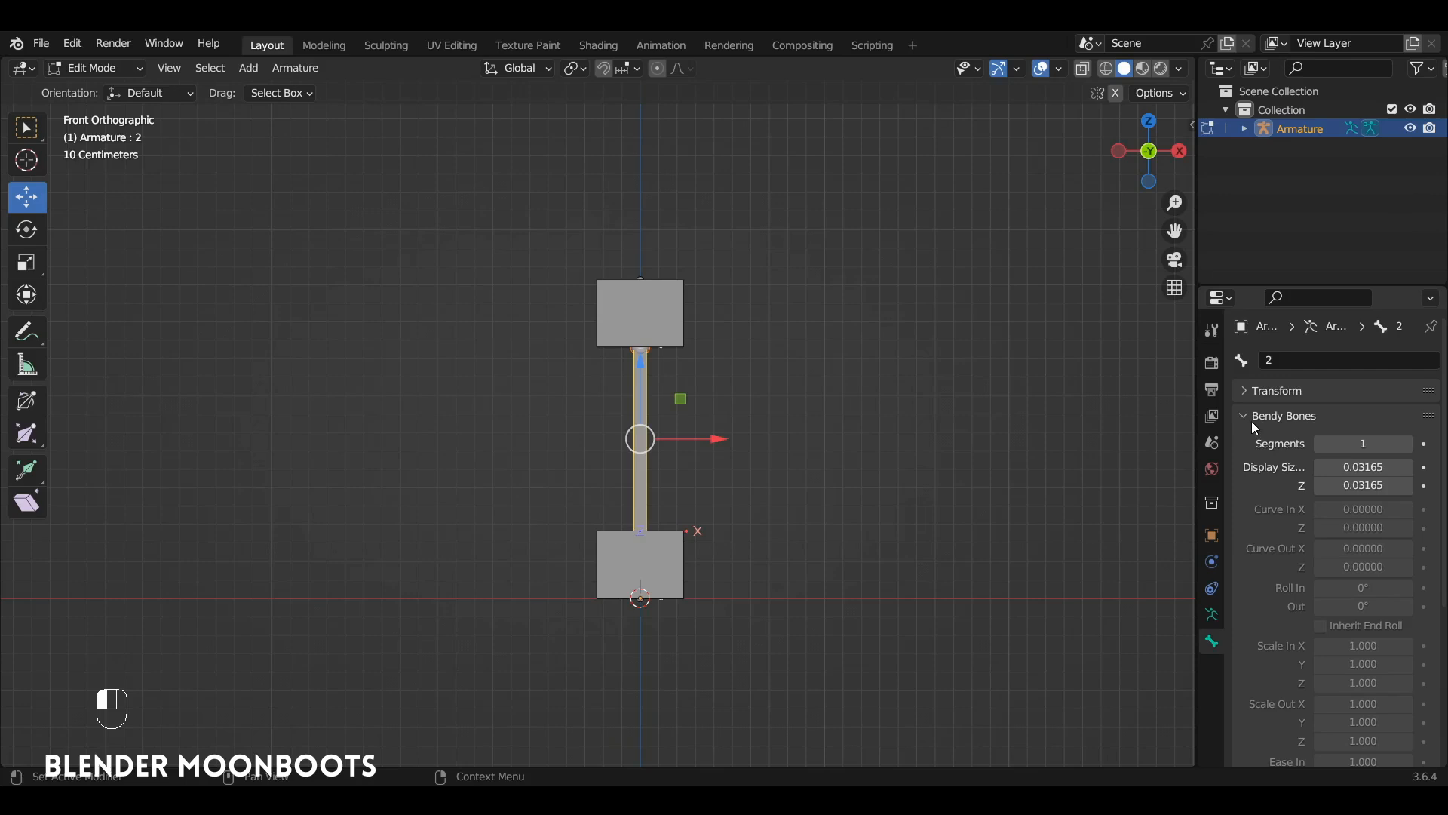
{"action": "left_click", "coordinate": [1408, 444]}
{"action": "left_click", "coordinate": [1408, 445]}
{"action": "left_click", "coordinate": [1408, 444]}
{"action": "left_click", "coordinate": [1407, 445]}
{"action": "left_click", "coordinate": [1408, 444]}
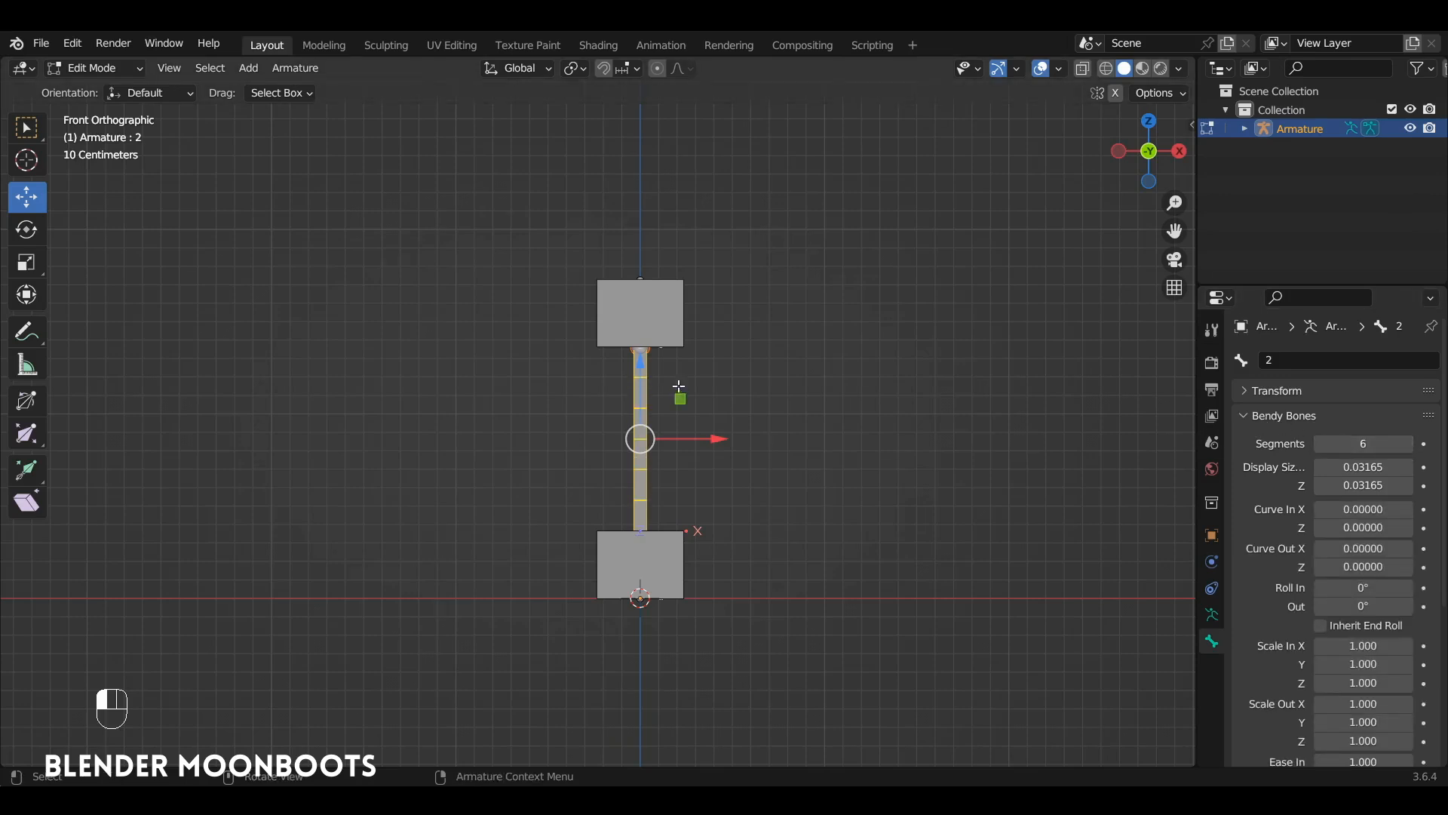
- Move bone 1 about 1.25 m along X and 0.41 m up to test the bend of bone 2, and undo it
{"action": "scroll", "coordinate": [644, 417], "scroll_direction": "up", "scroll_amount": 2}
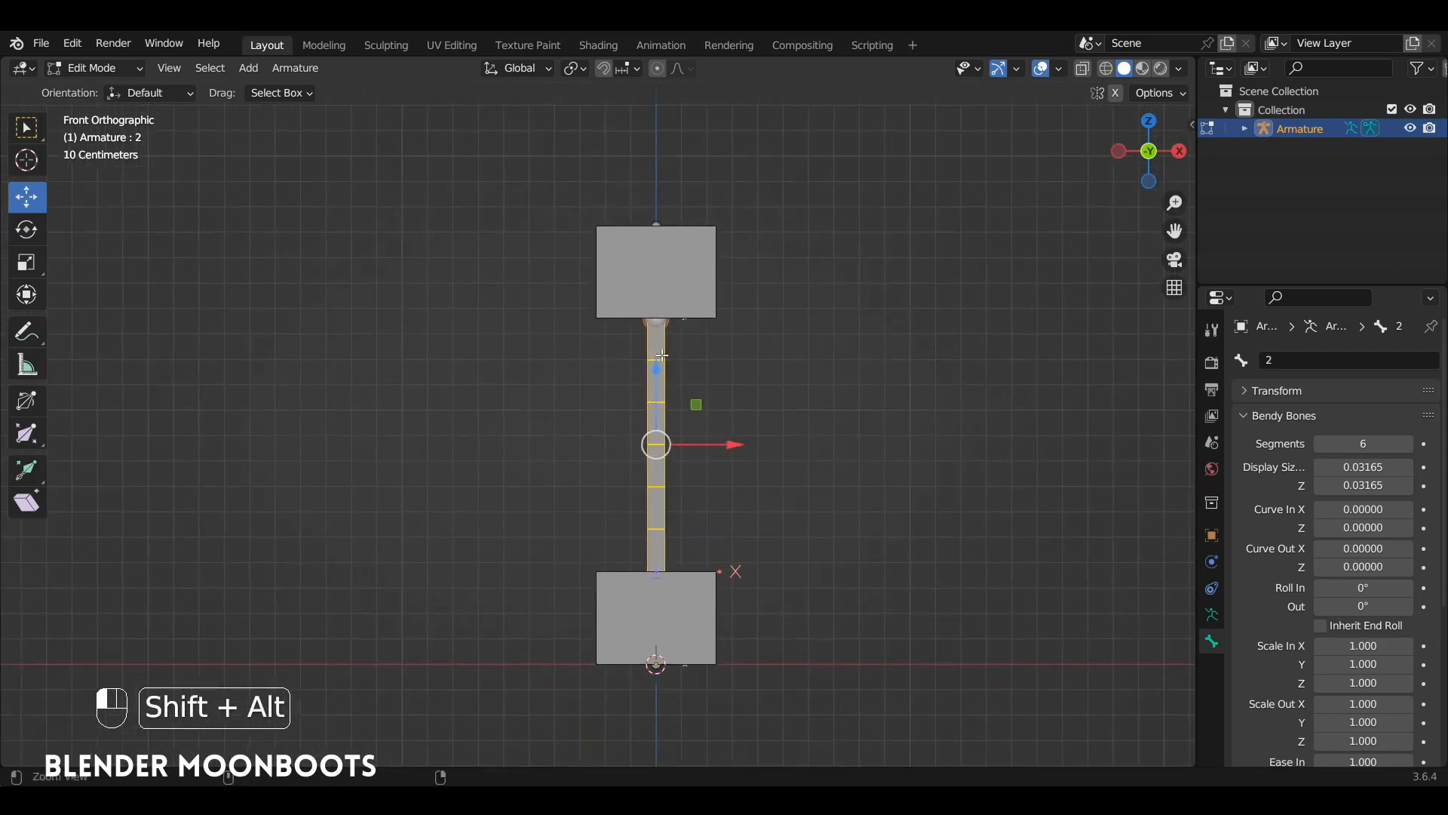
{"action": "left_click", "coordinate": [682, 599]}
{"action": "key", "text": "g"}
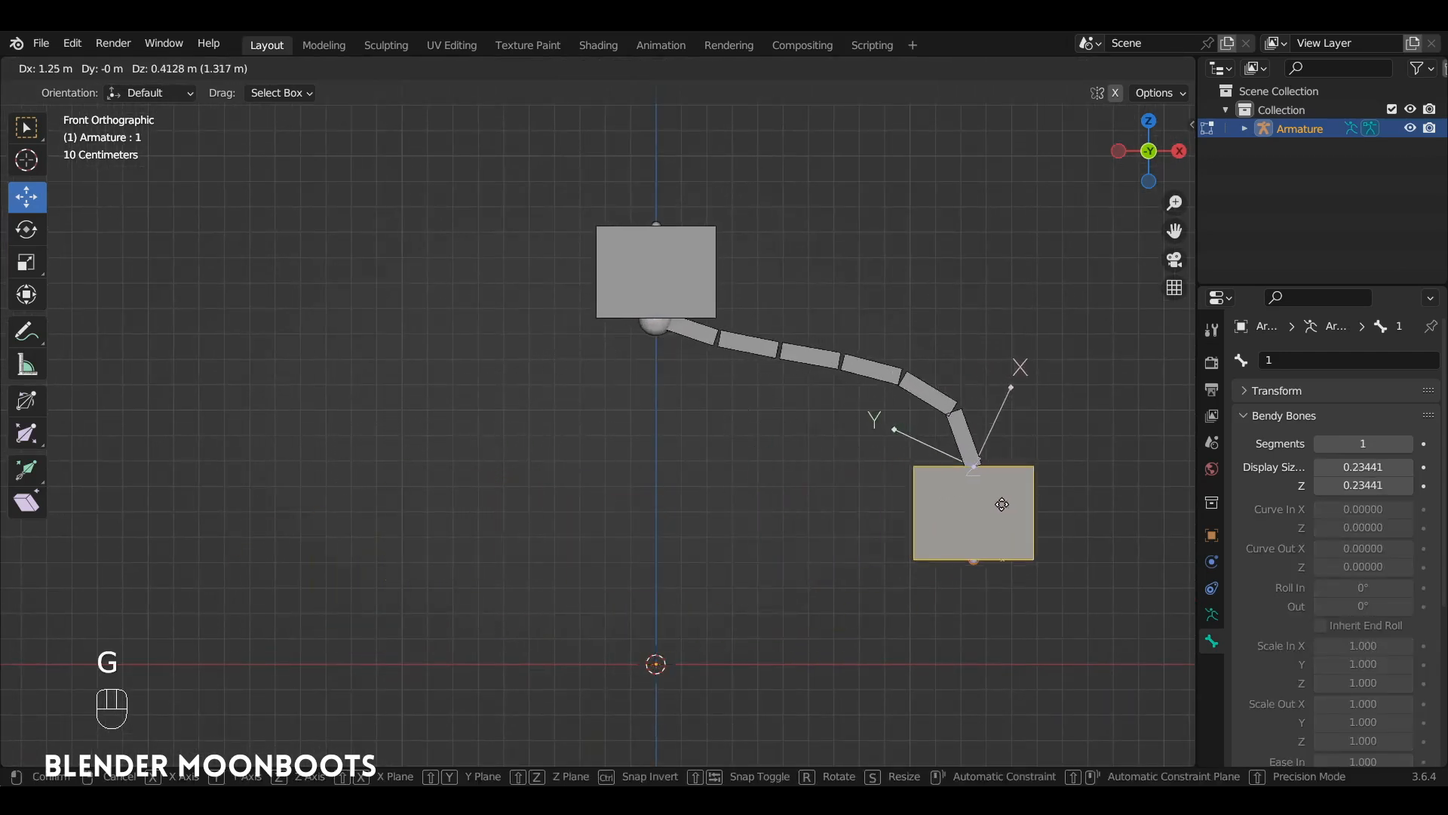
{"action": "left_click", "coordinate": [1003, 502]}
{"action": "key", "text": "ctrl+z"}
- Try moving bone 3 to test its effect on bone 2, and undo the move
{"action": "left_click", "coordinate": [665, 460]}
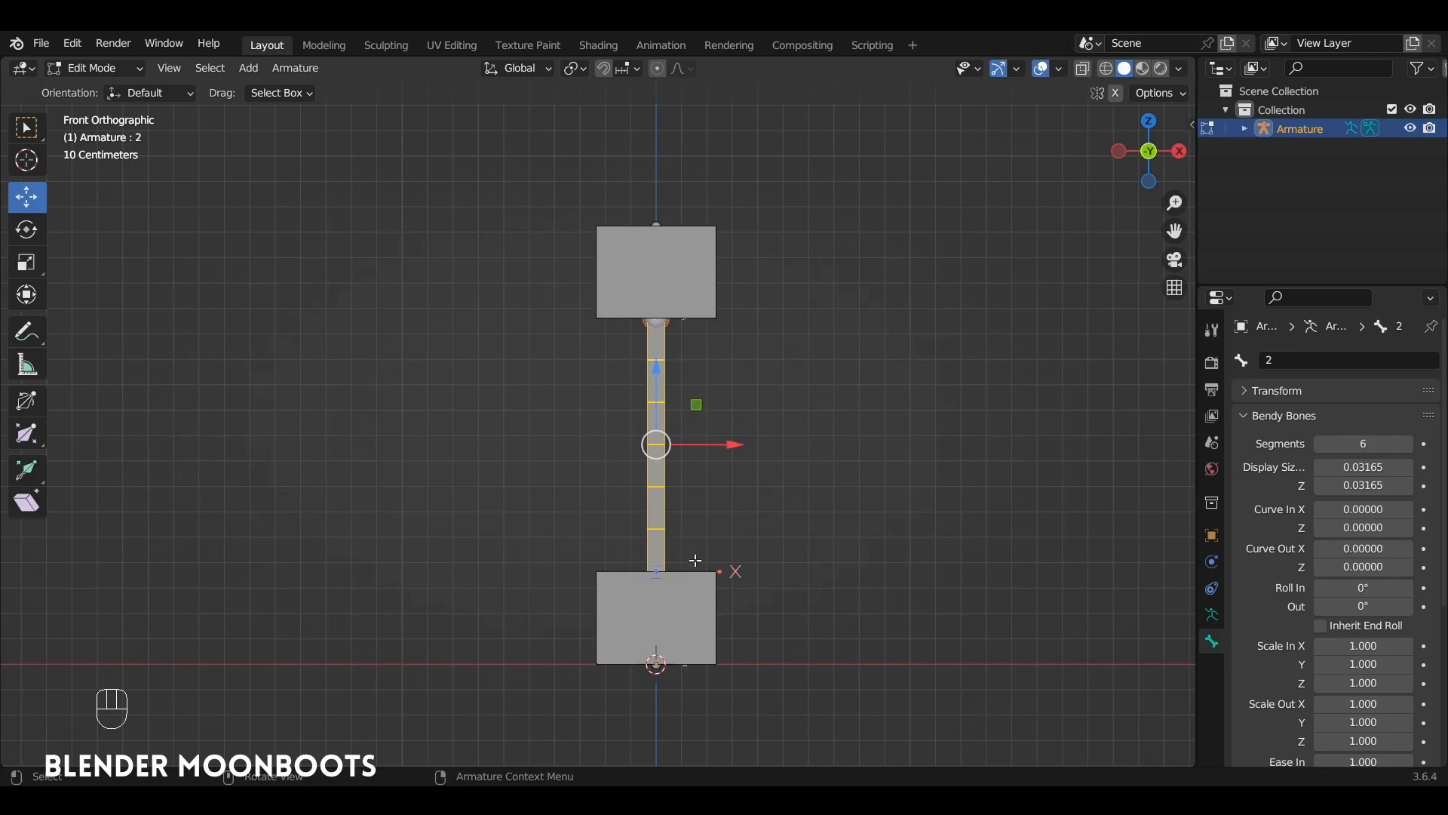
{"action": "left_click", "coordinate": [664, 302]}
{"action": "key", "text": "g"}
{"action": "key", "text": "ctrl+z"}
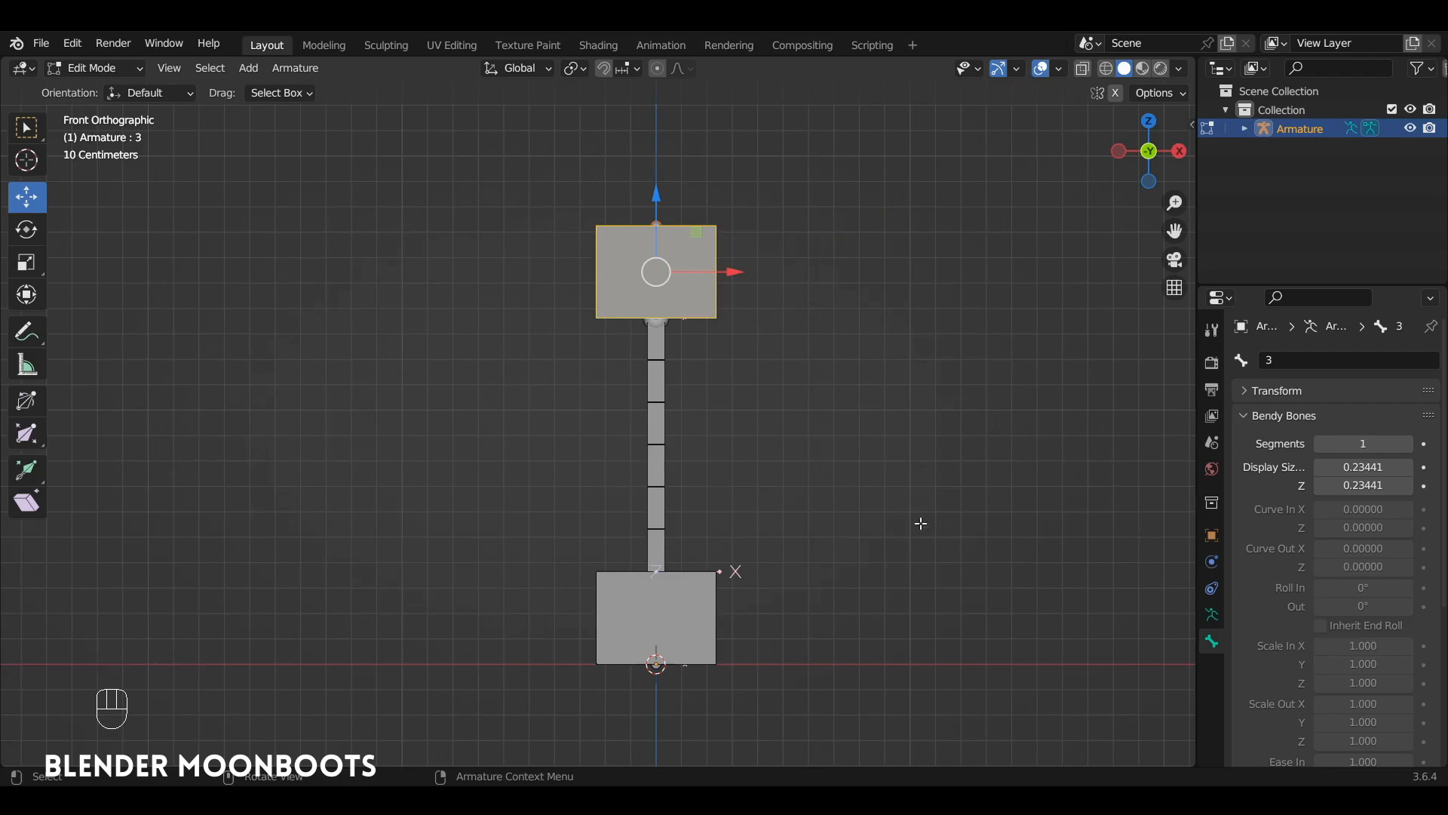
- Select middle bone 2 and switch the armature from Edit Mode to Pose Mode
{"action": "left_click", "coordinate": [662, 453]}
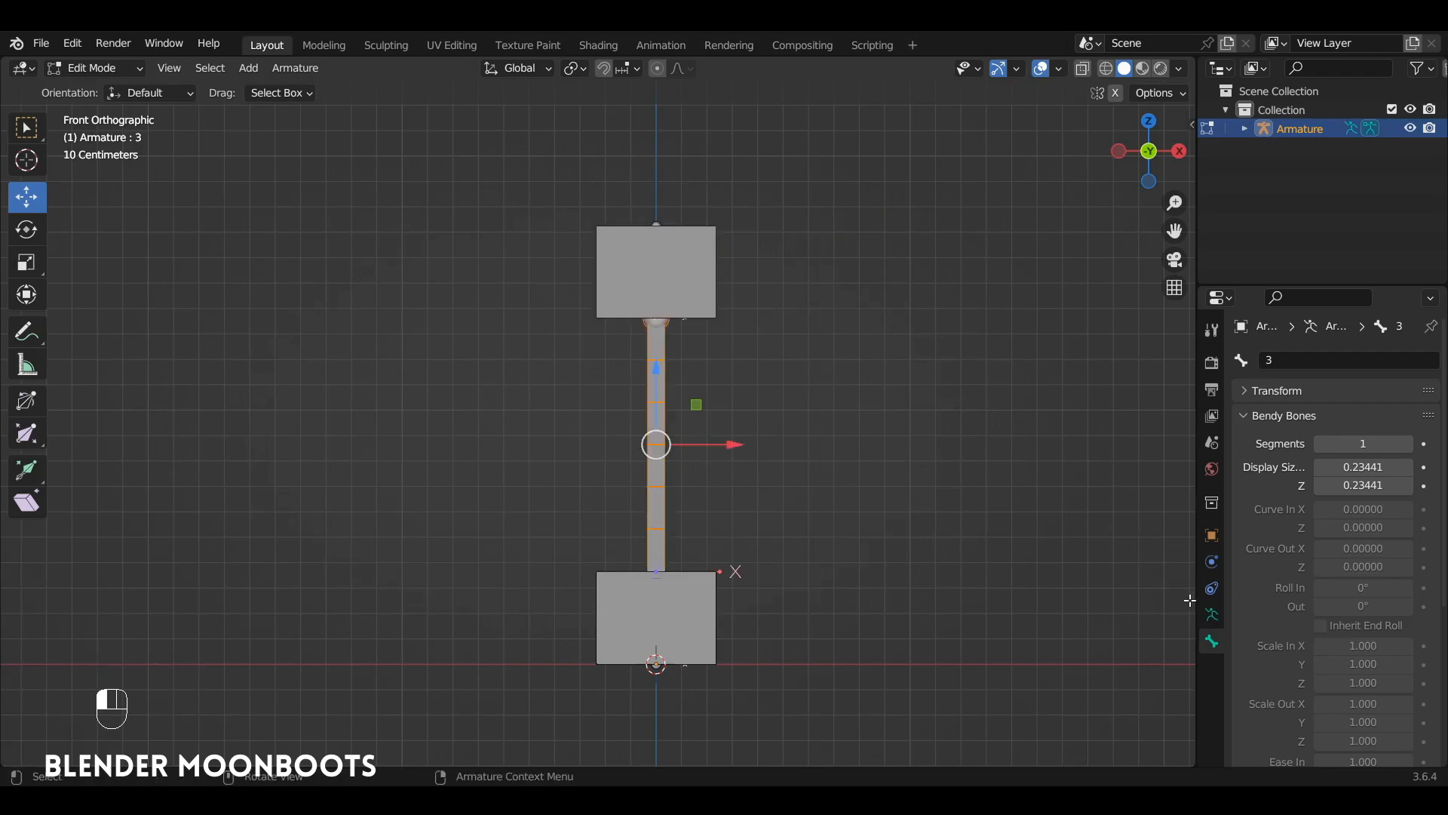
{"action": "left_click", "coordinate": [1209, 615]}
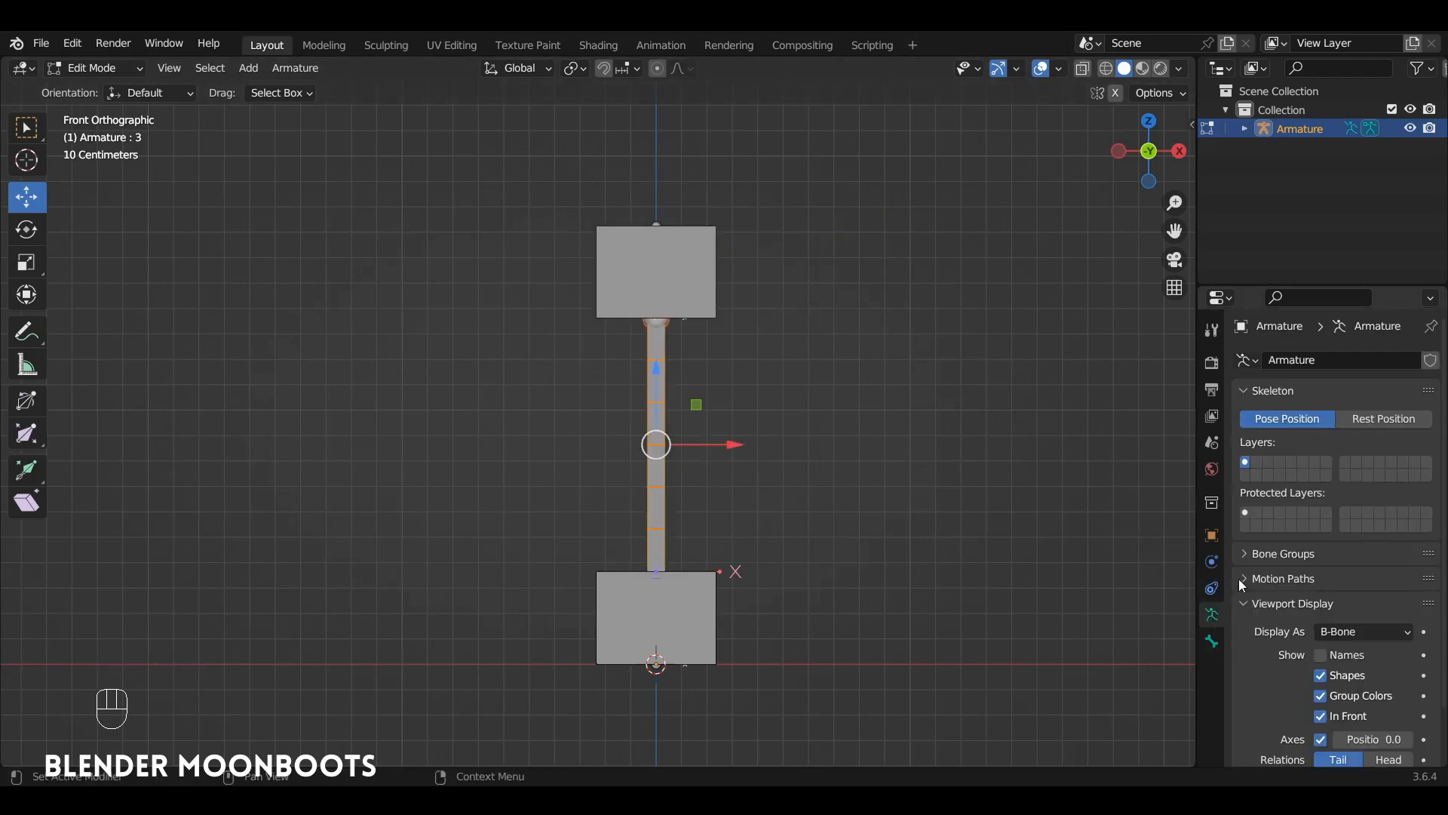
{"action": "key", "text": "ctrl+Tab"}
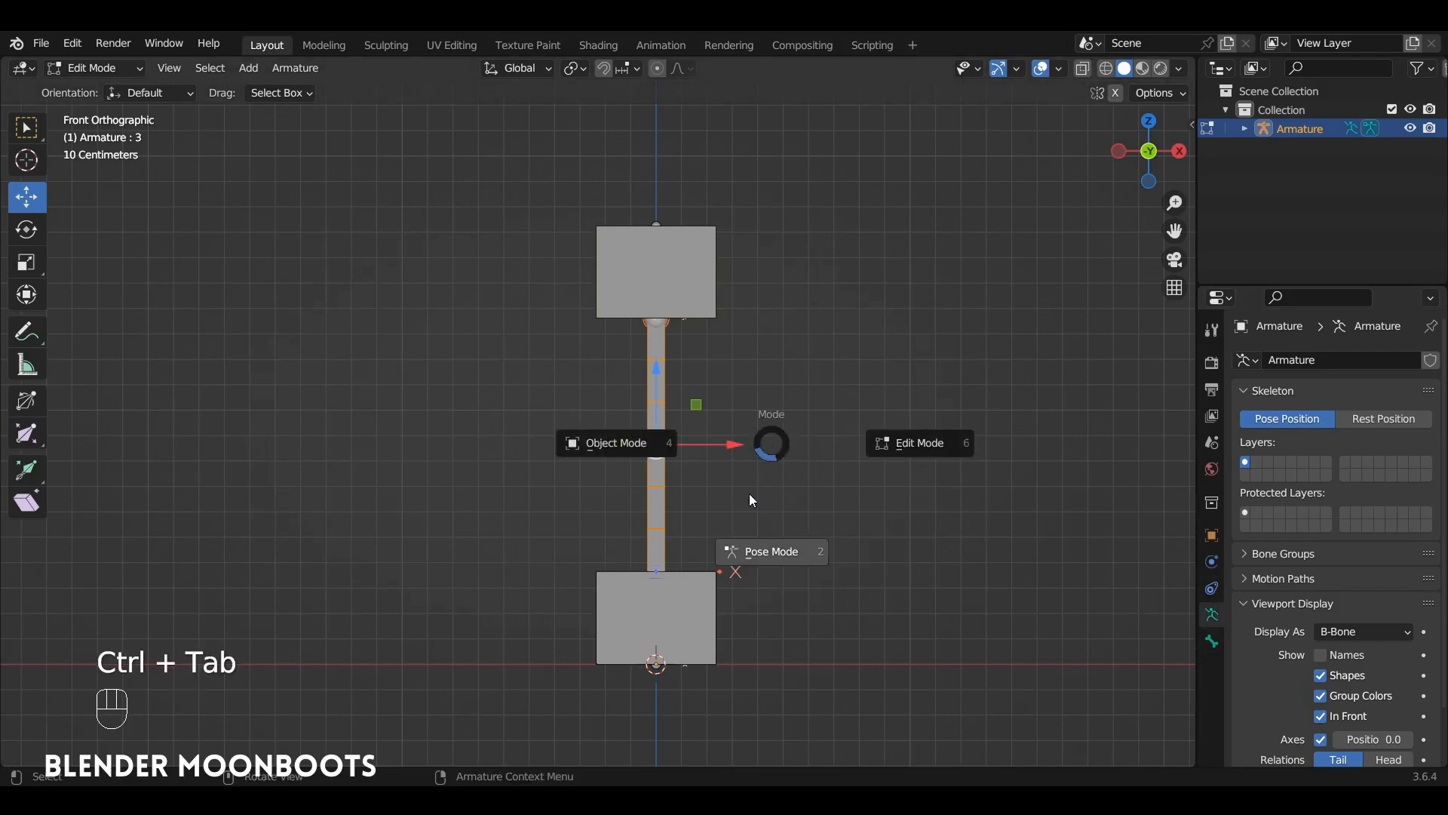
{"action": "left_click", "coordinate": [747, 553]}
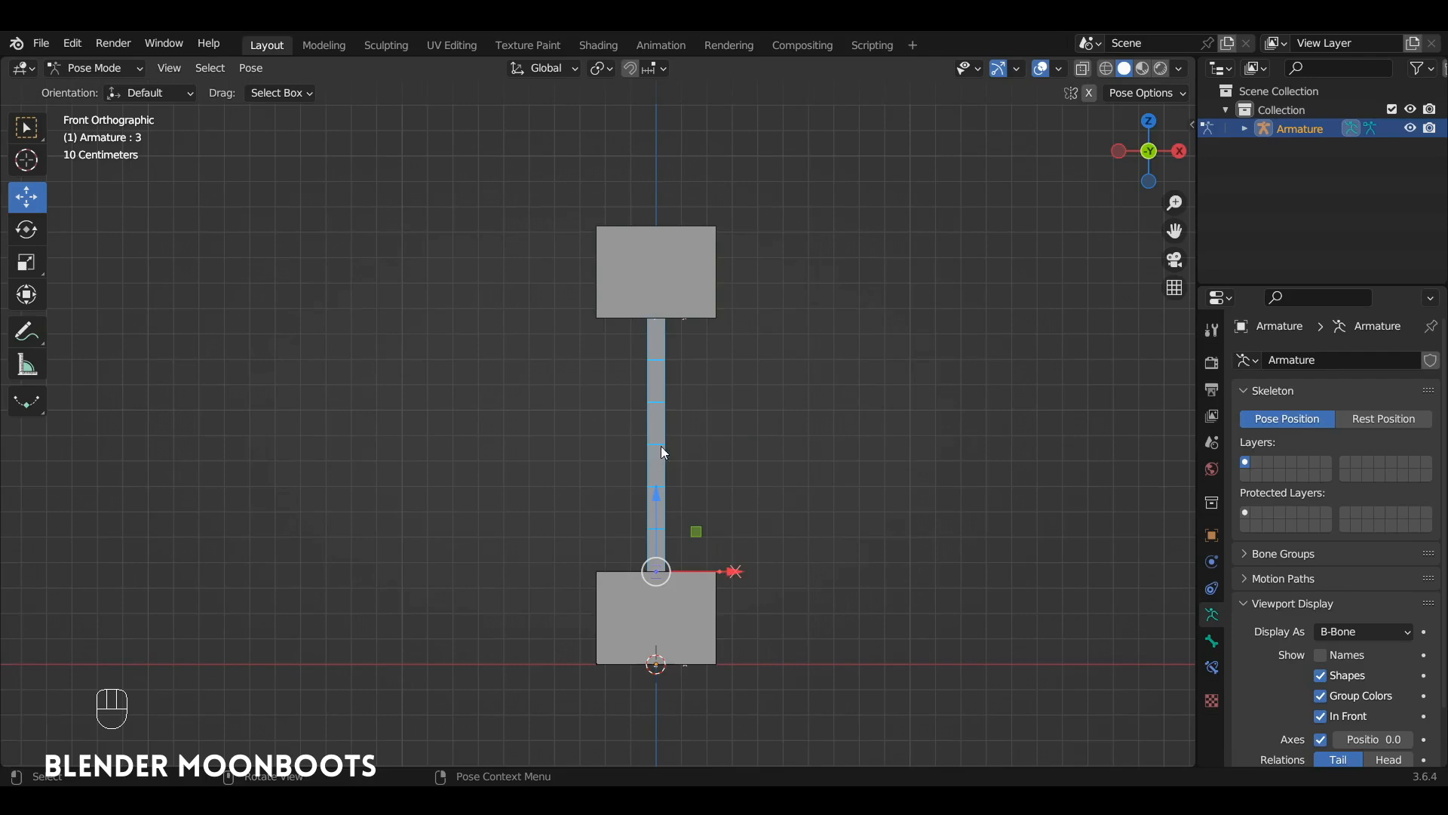
{"action": "key", "text": "ctrl+Tab"}
{"action": "key", "text": "ctrl+Tab"}
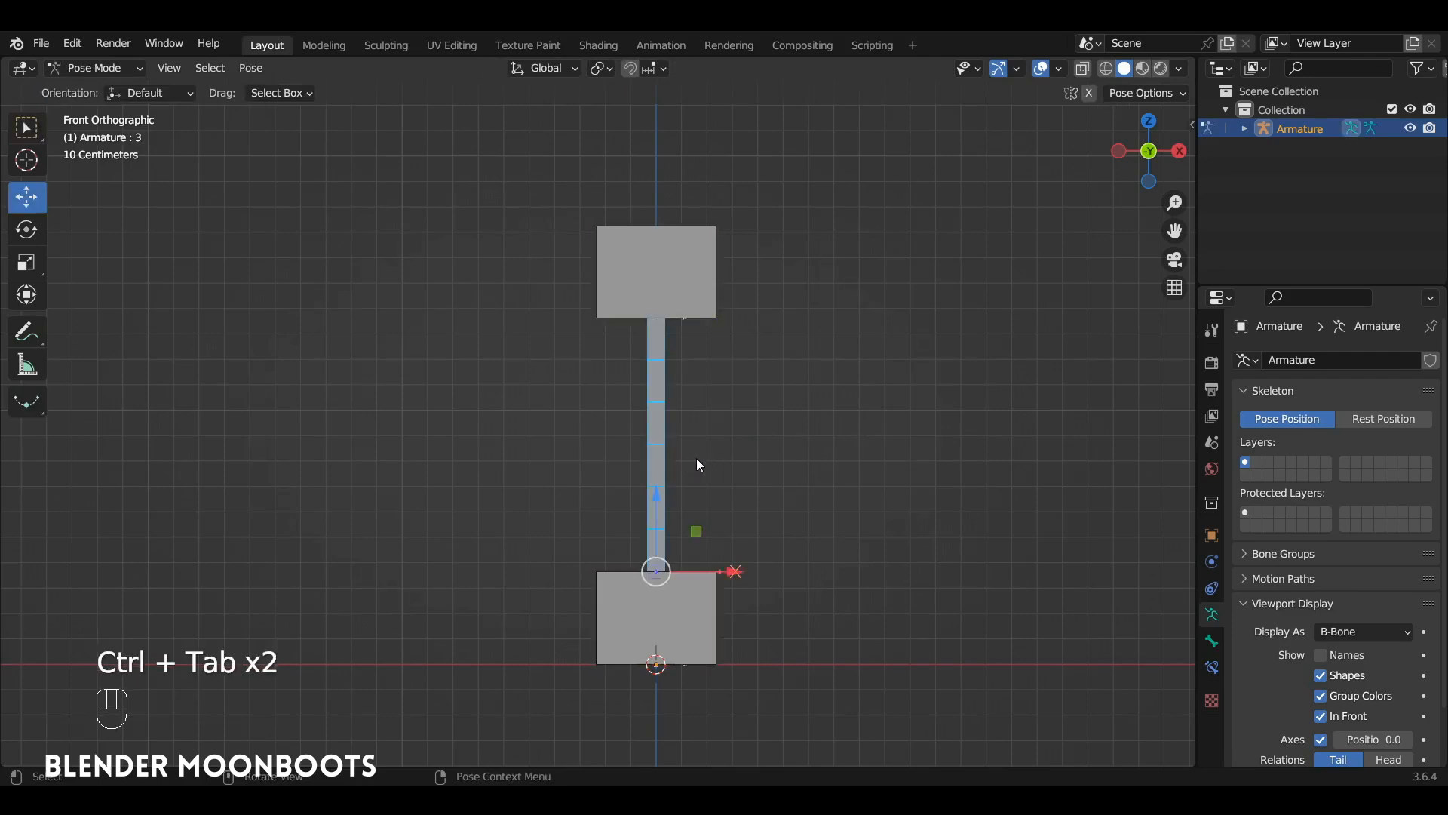
- Add a Stretch To bone constraint to middle bone 2
{"action": "left_click", "coordinate": [651, 466]}
{"action": "left_click", "coordinate": [1211, 669]}
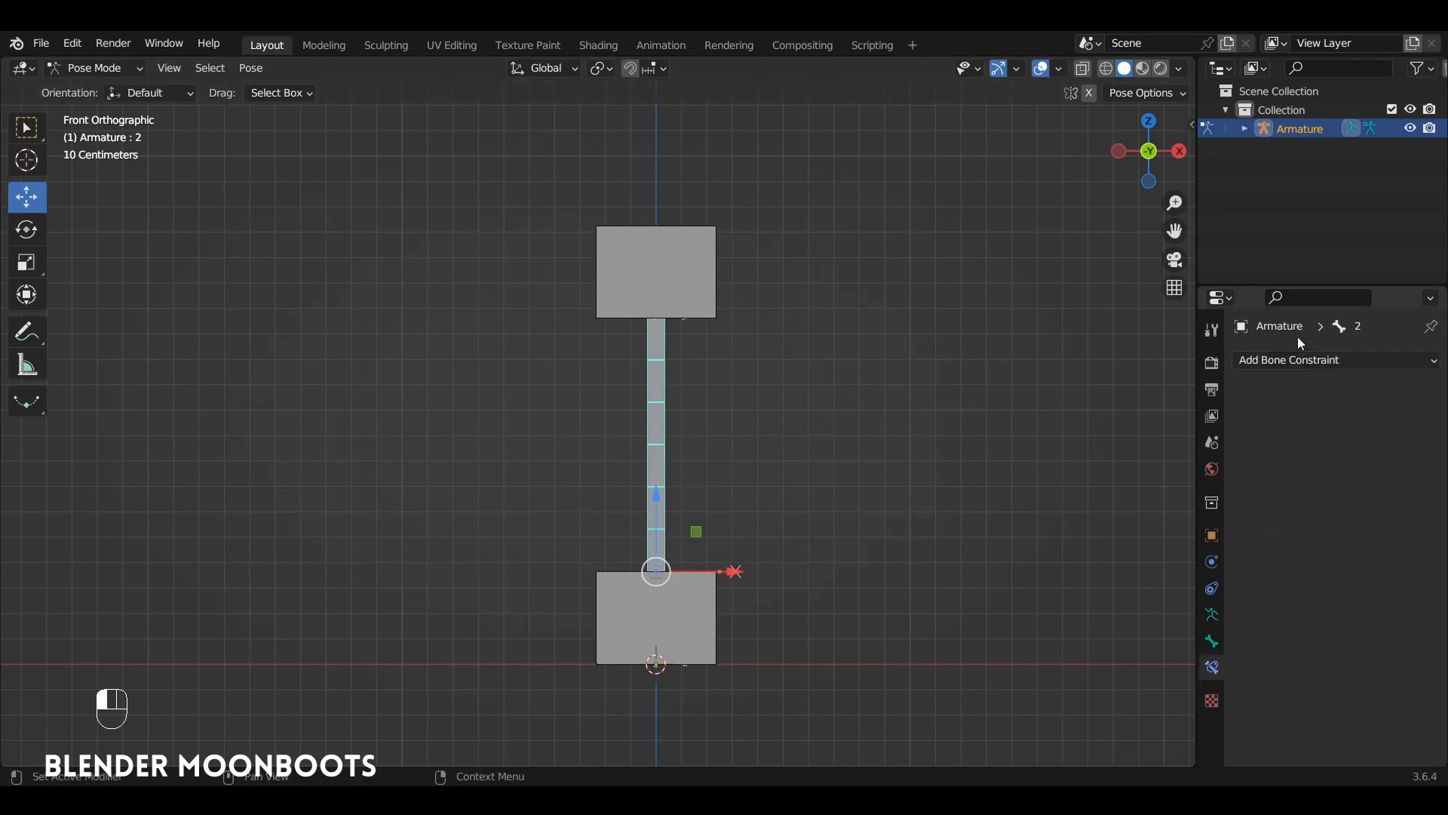
{"action": "left_click", "coordinate": [1290, 360]}
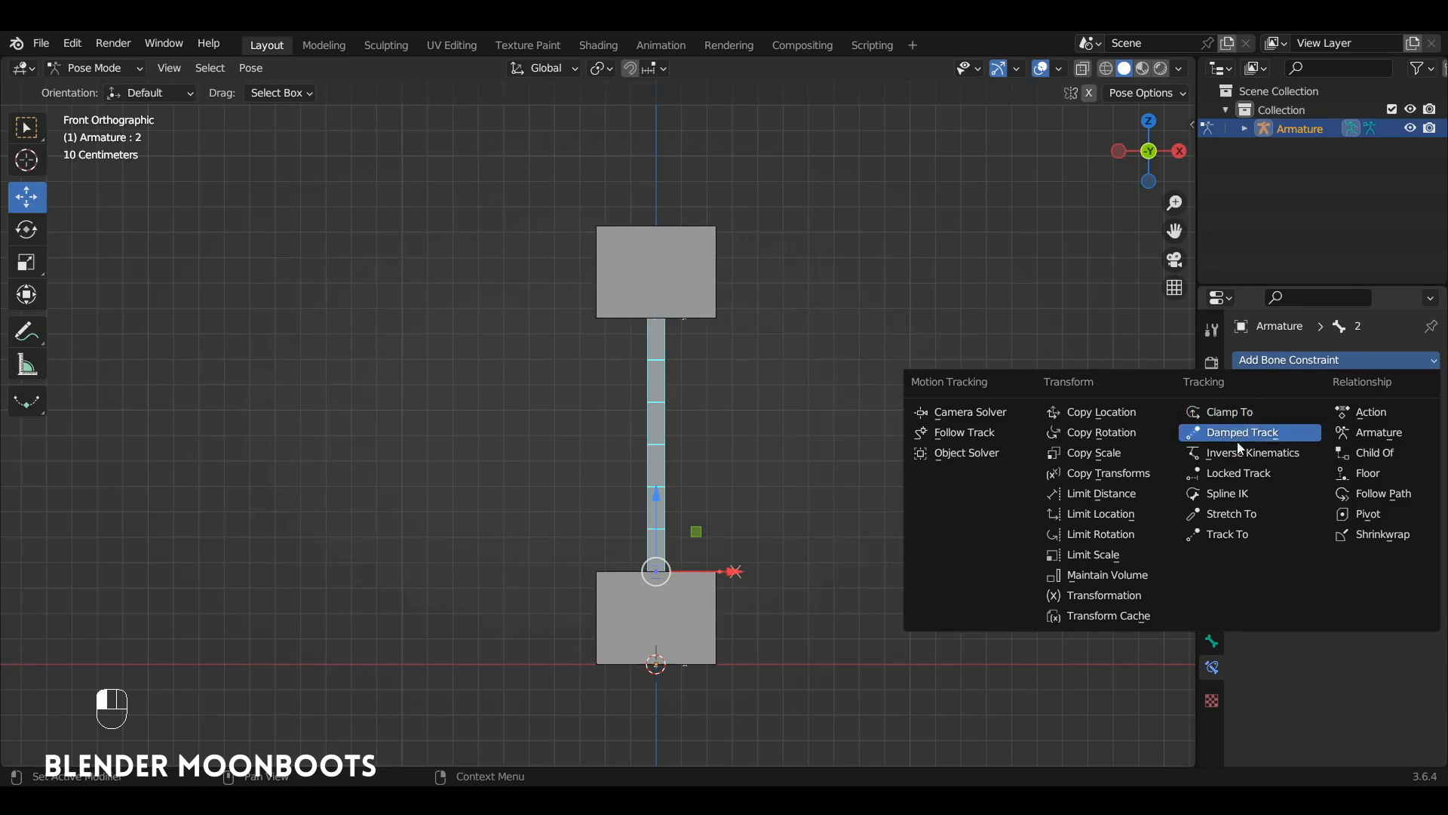
{"action": "left_click", "coordinate": [1285, 513]}
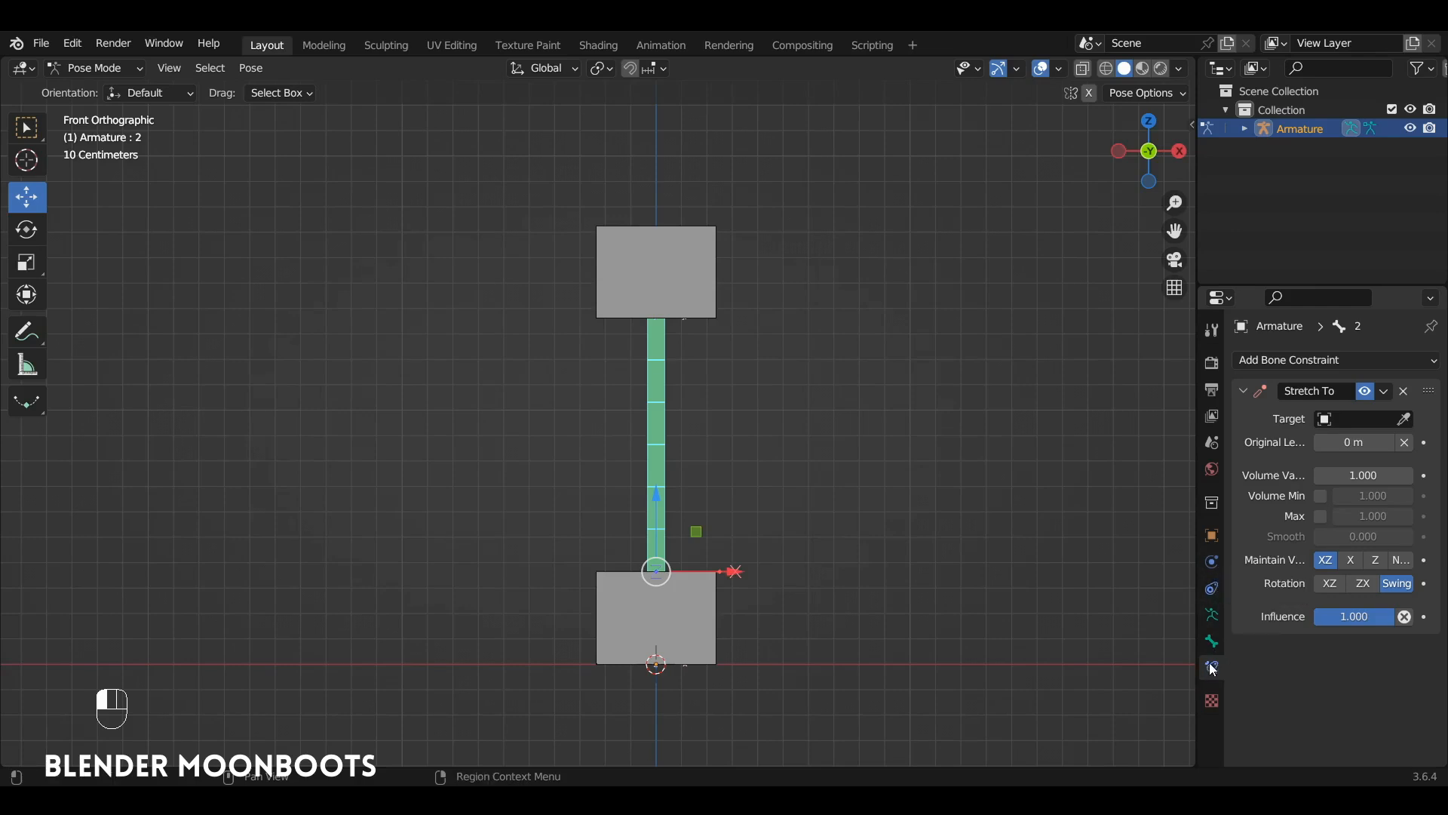
{"action": "key", "text": "ctrl+z"}
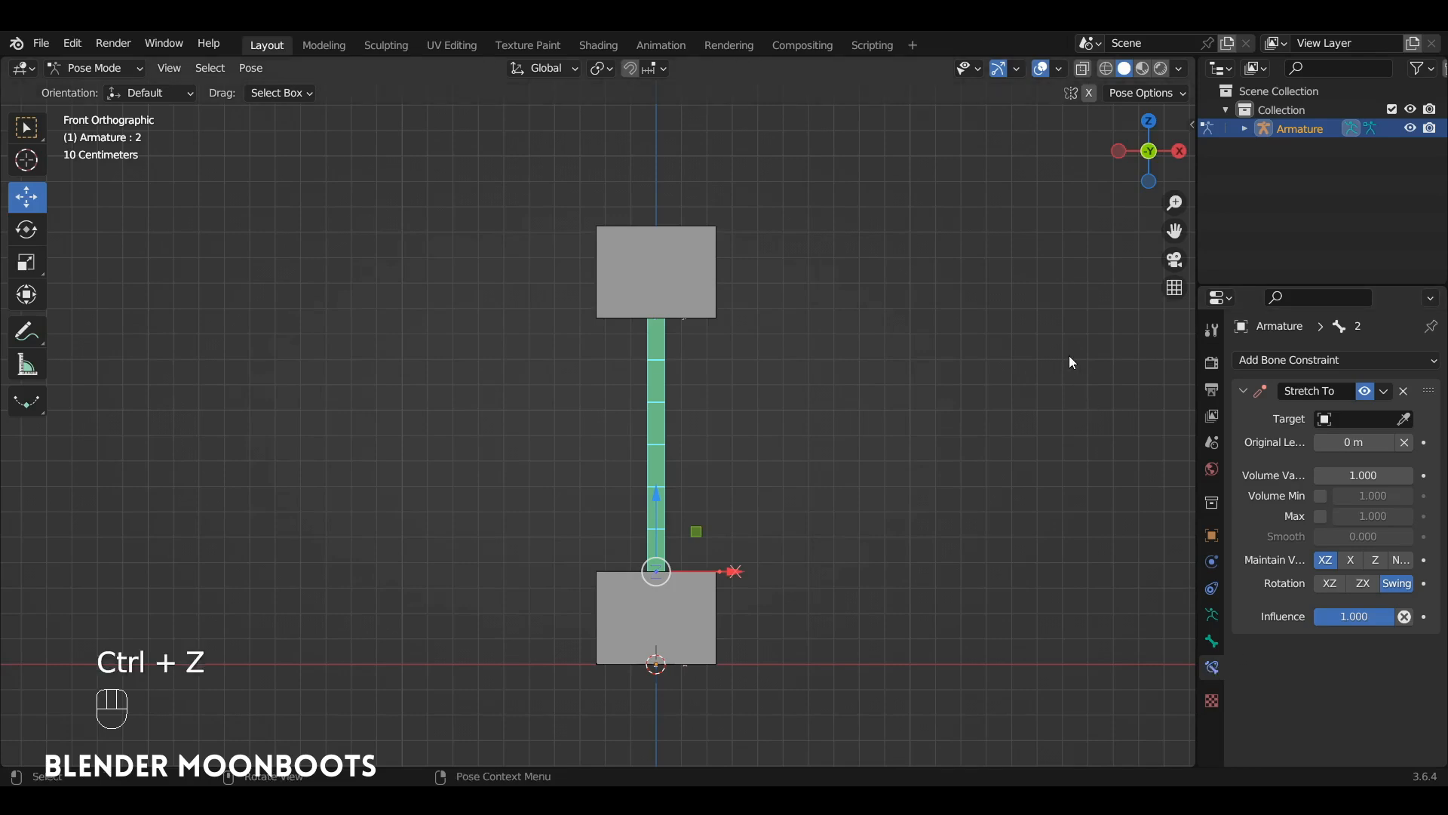
- Set the Stretch To target of bone 2 to the Armature object and its target bone to 3
{"action": "left_click", "coordinate": [1404, 419]}
{"action": "left_click", "coordinate": [709, 264]}
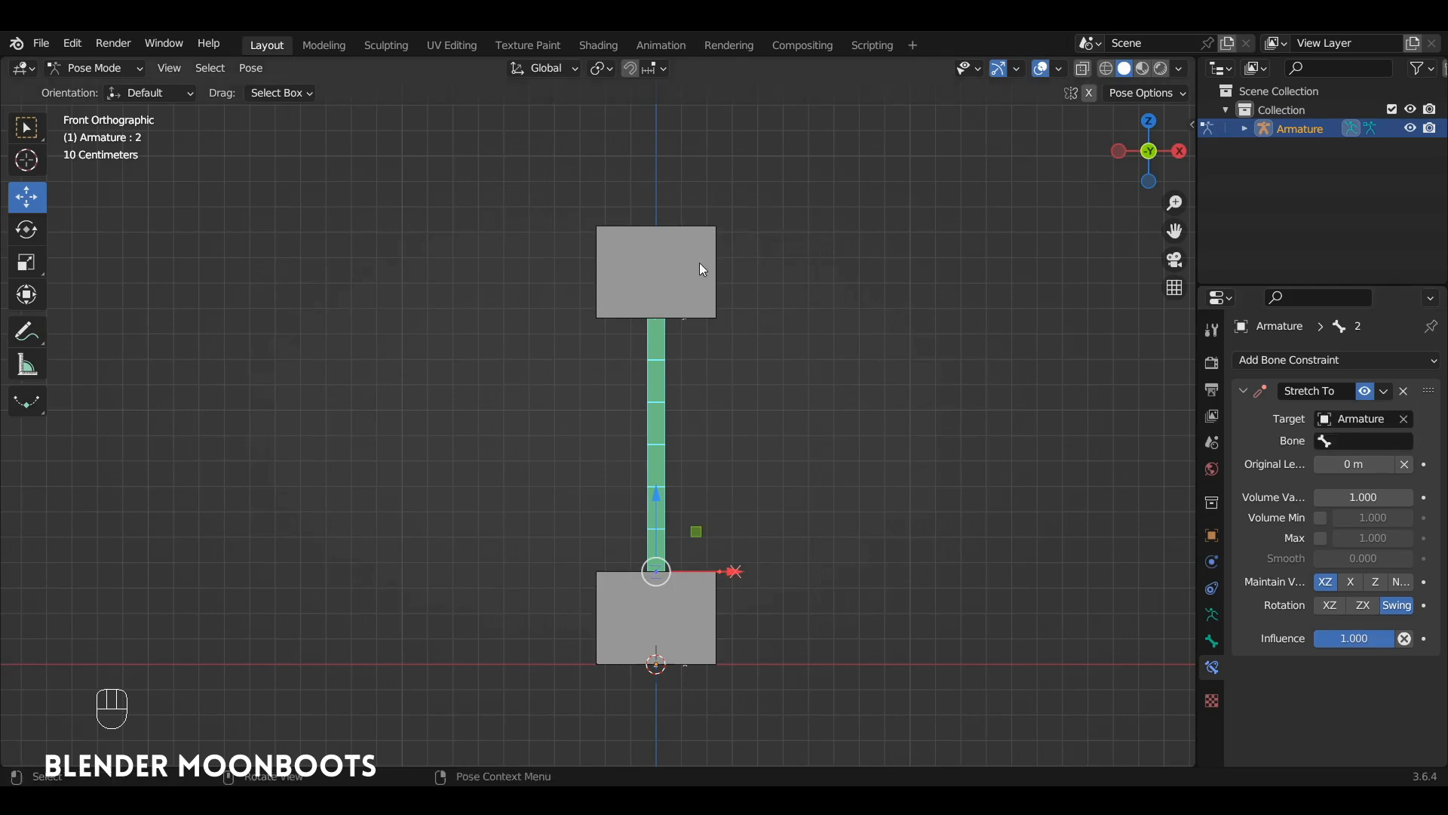
{"action": "left_click", "coordinate": [1344, 445]}
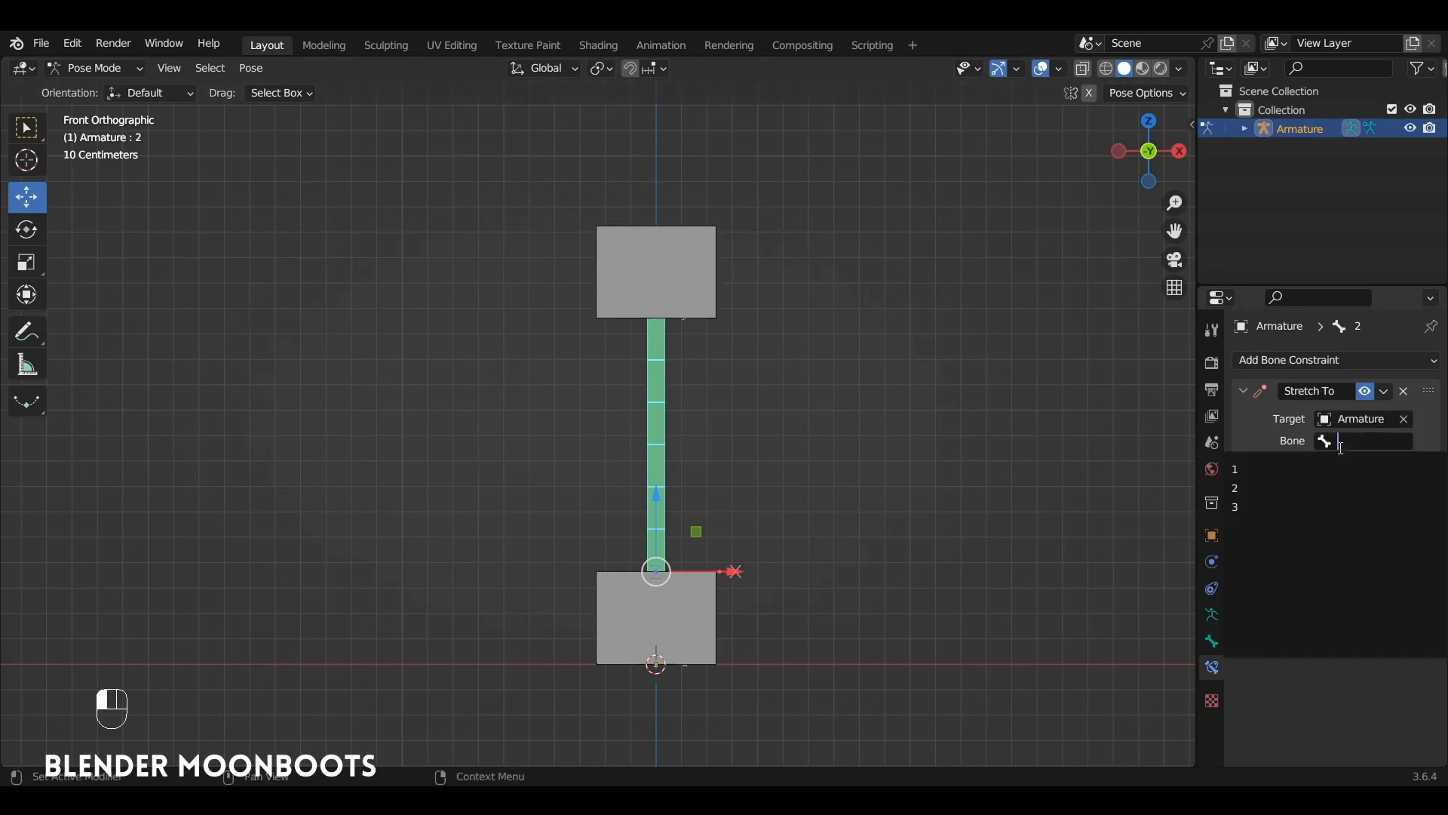
{"action": "left_click", "coordinate": [1273, 507]}
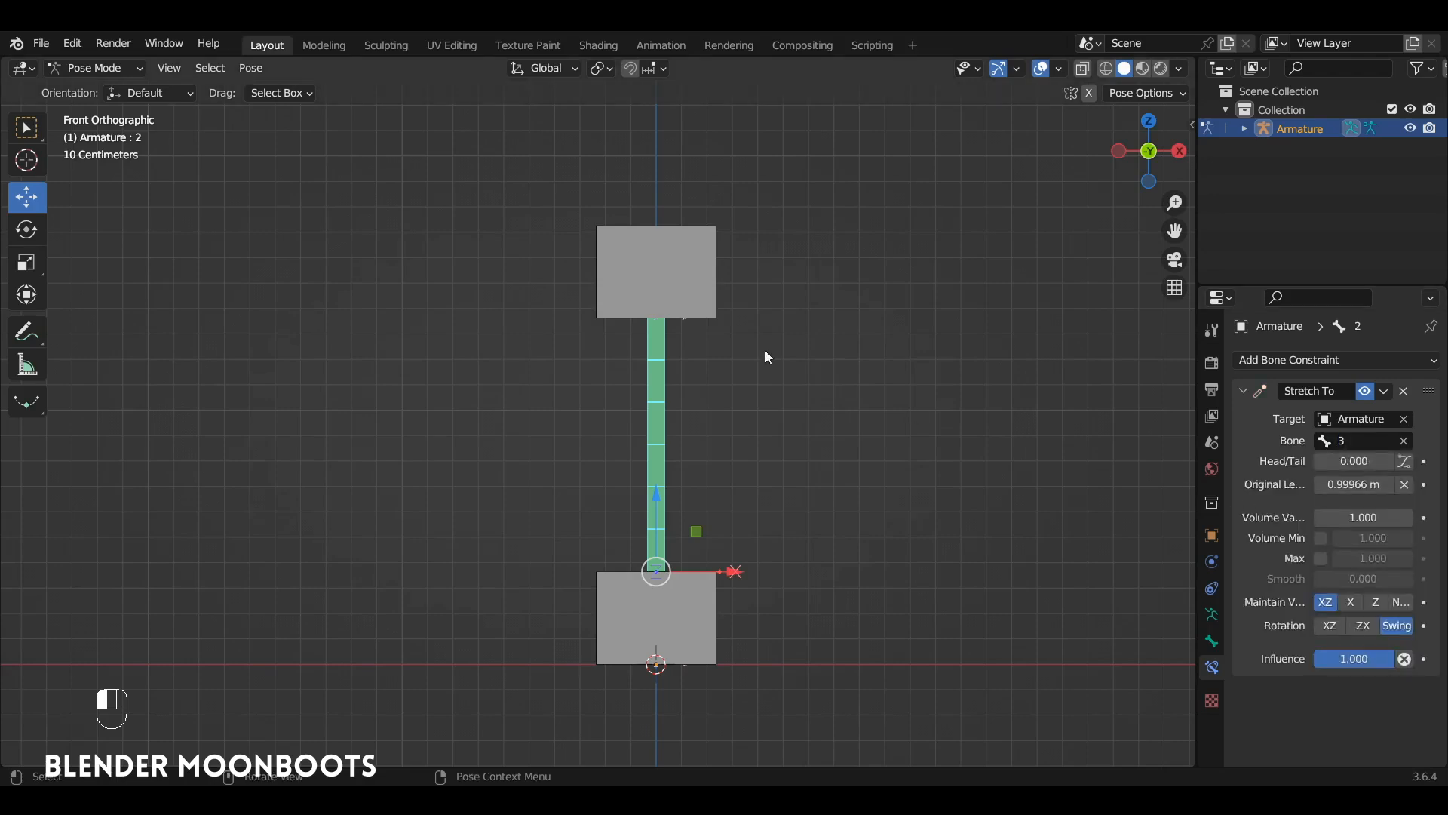
- Move bone 3 up along positive X and bone 1 along negative X to test how bone 2 stretches between them
{"action": "left_click", "coordinate": [671, 290]}
{"action": "key", "text": "g"}
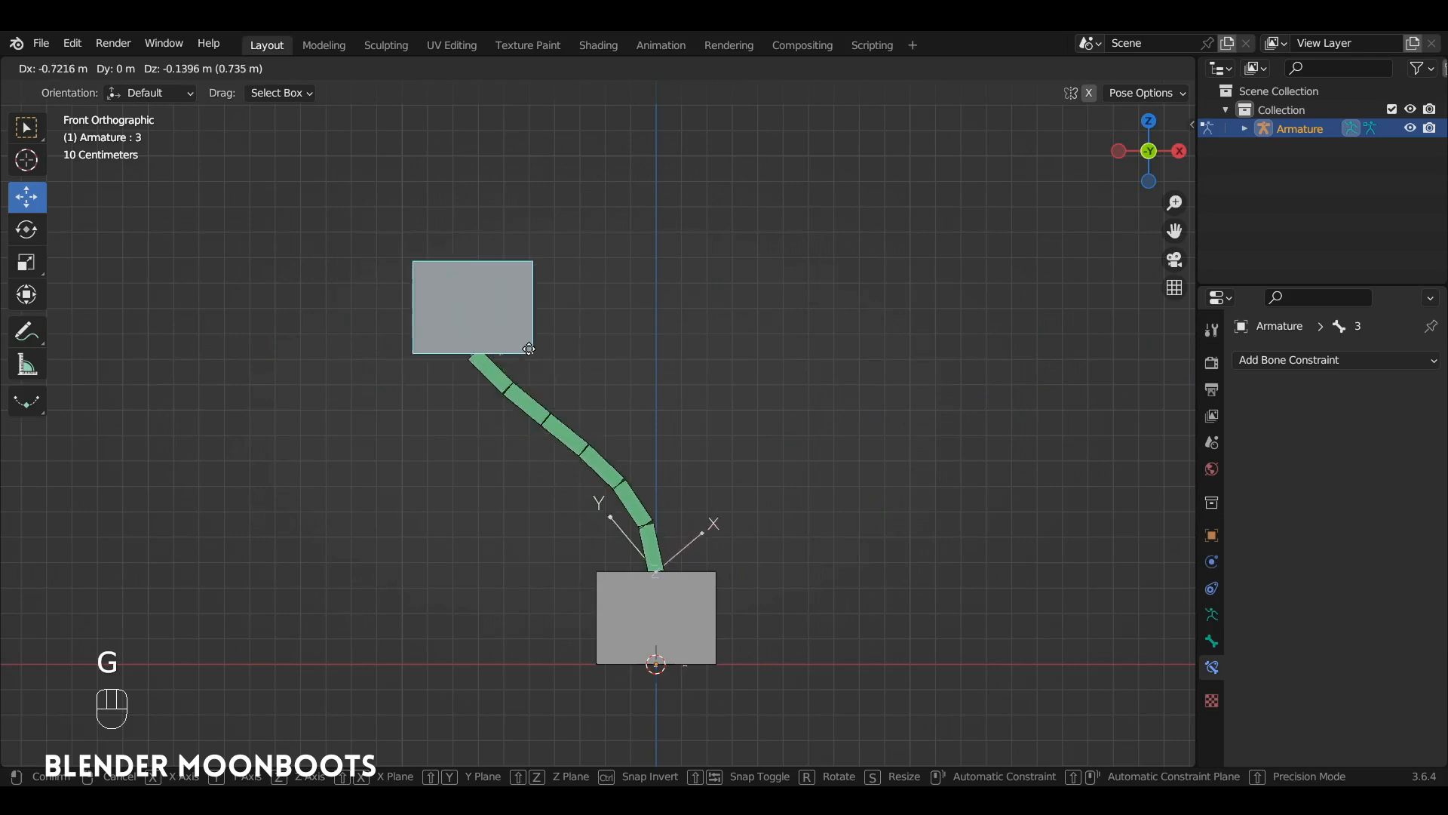
{"action": "left_click", "coordinate": [992, 257]}
{"action": "scroll", "coordinate": [845, 375], "scroll_direction": "down", "scroll_amount": 4}
{"action": "key", "text": "g"}
{"action": "left_click", "coordinate": [860, 286]}
{"action": "left_click", "coordinate": [640, 504]}
{"action": "key", "text": "g"}
{"action": "left_click", "coordinate": [575, 498]}
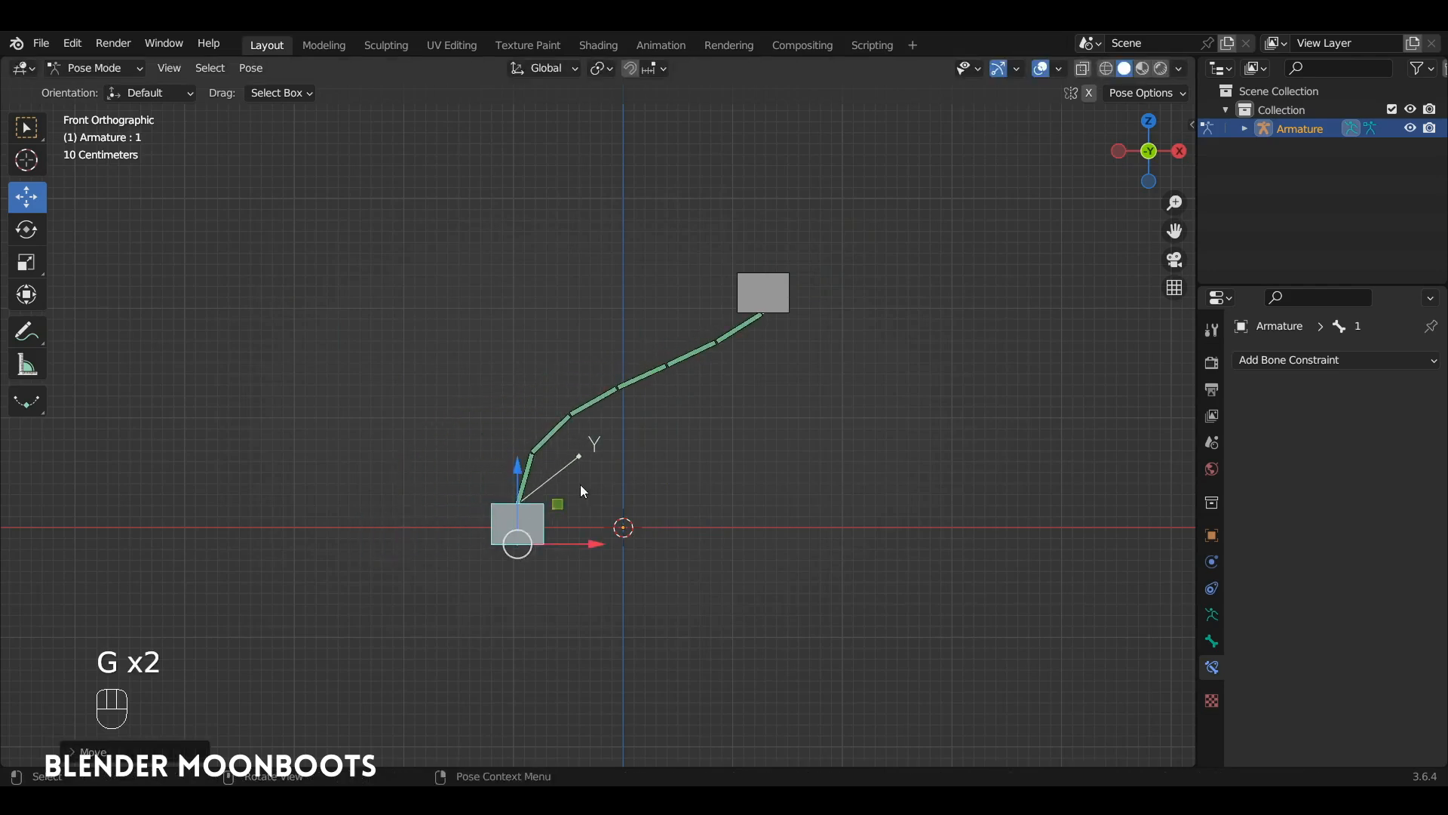
- Rotate bone 3 counterclockwise to test whether its rotation affects the curve of bone 2
{"action": "left_click", "coordinate": [781, 282]}
{"action": "key", "text": "r"}
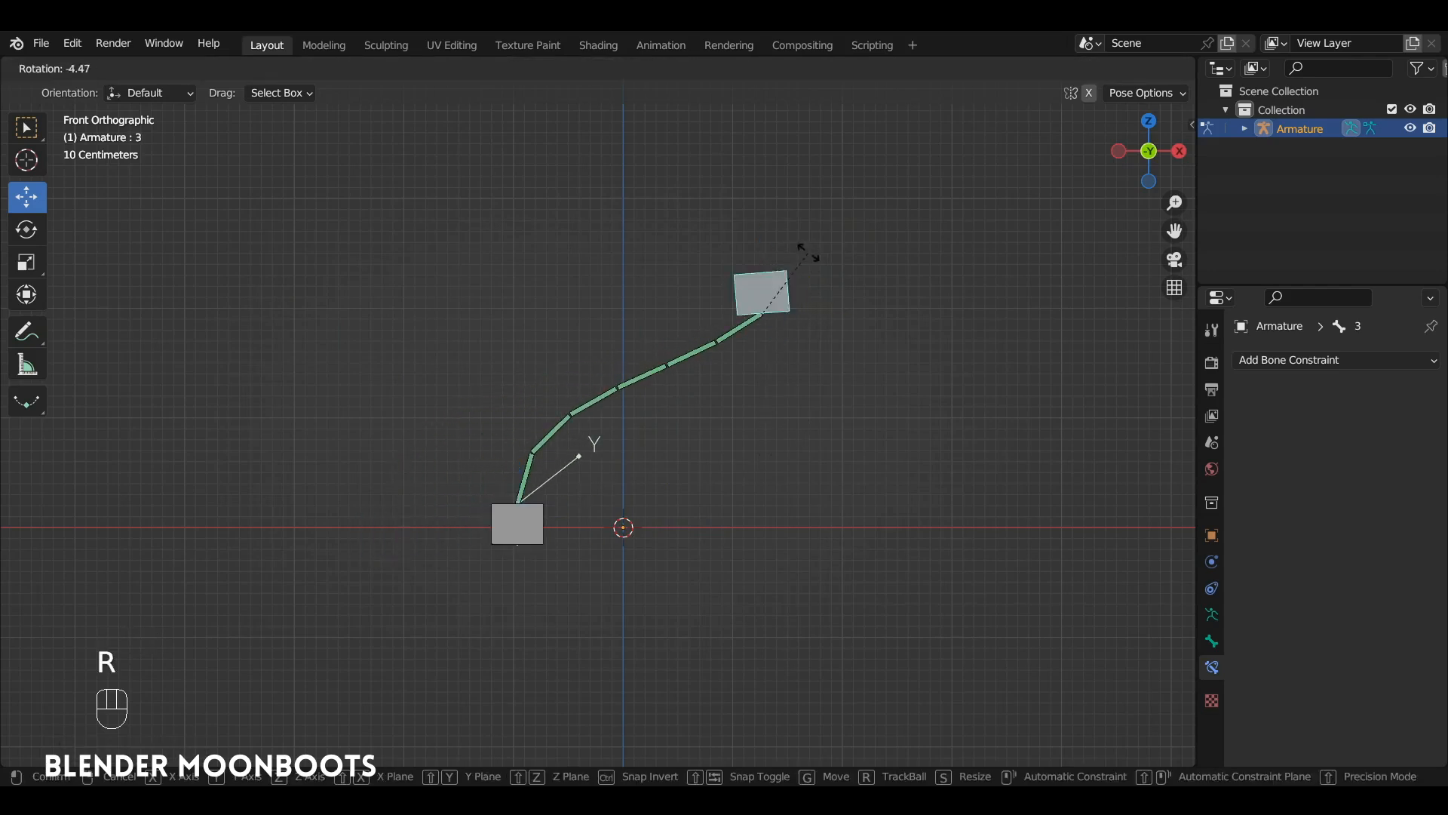
{"action": "left_click", "coordinate": [801, 291]}
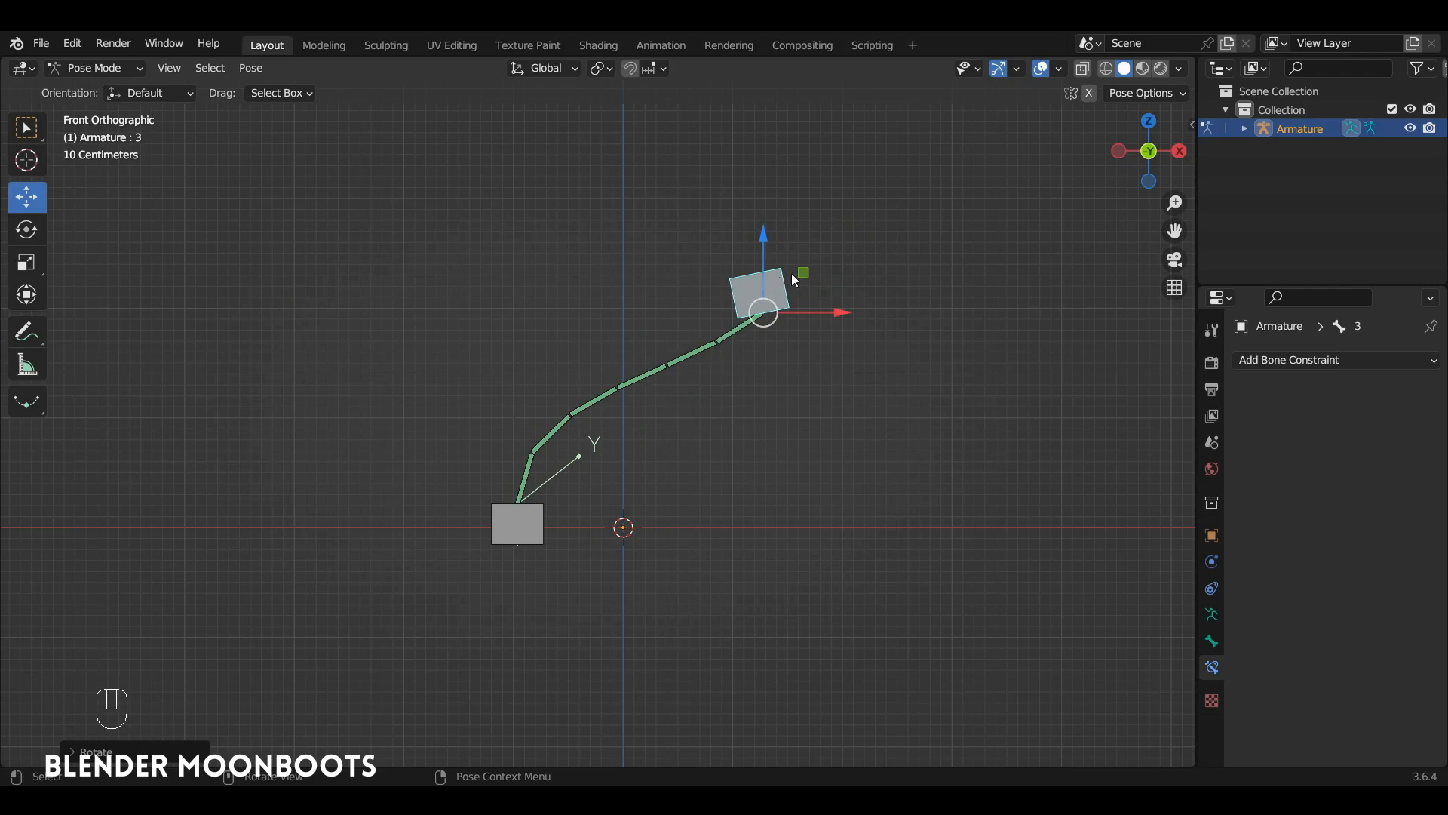
{"action": "key", "text": "r"}
{"action": "left_click", "coordinate": [789, 310]}
- Set the Bendy Bones start handle of bone 2 to Absolute with bone 1 as the custom handle
{"action": "left_click", "coordinate": [691, 352]}
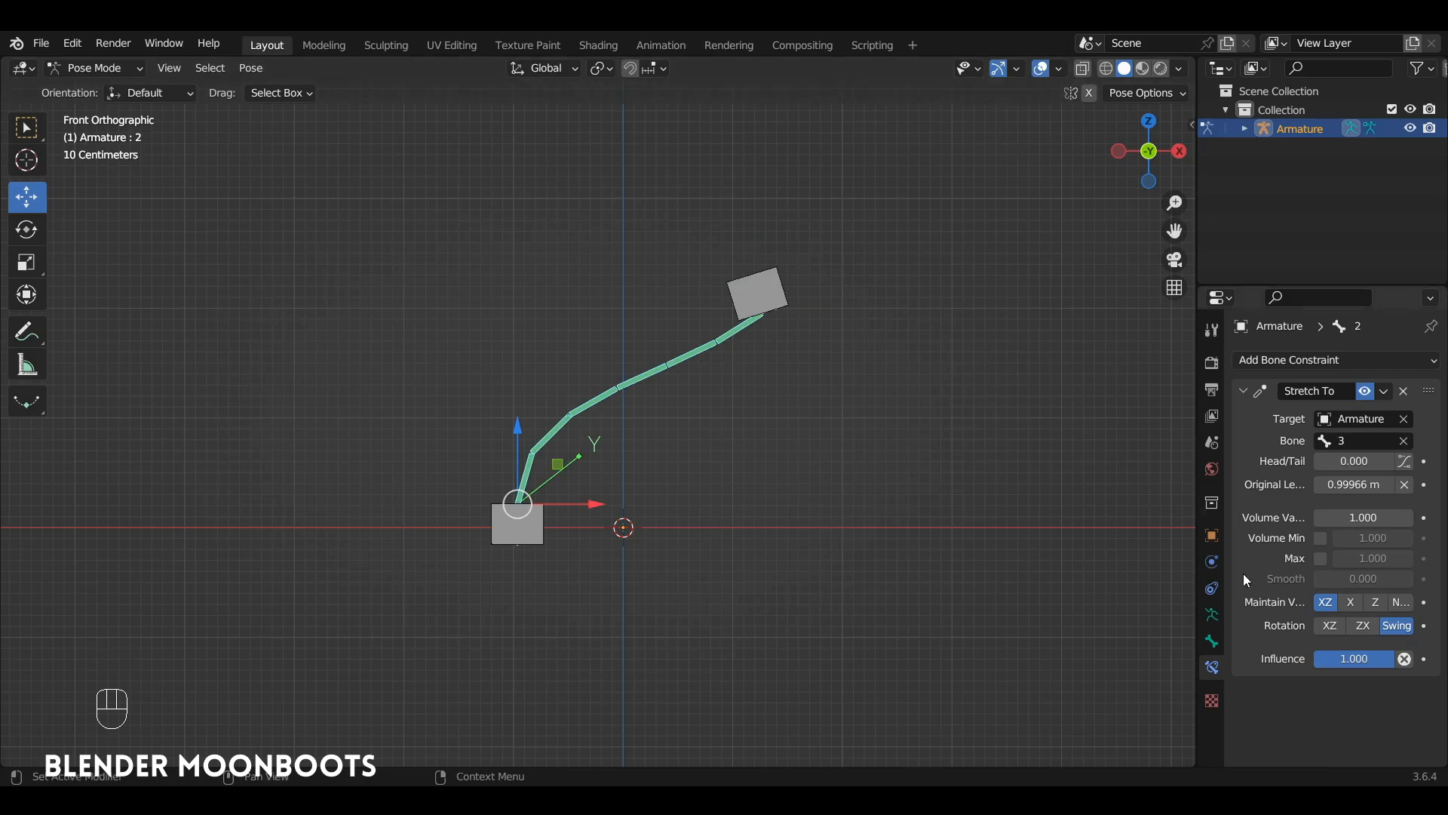
{"action": "left_click", "coordinate": [1212, 644]}
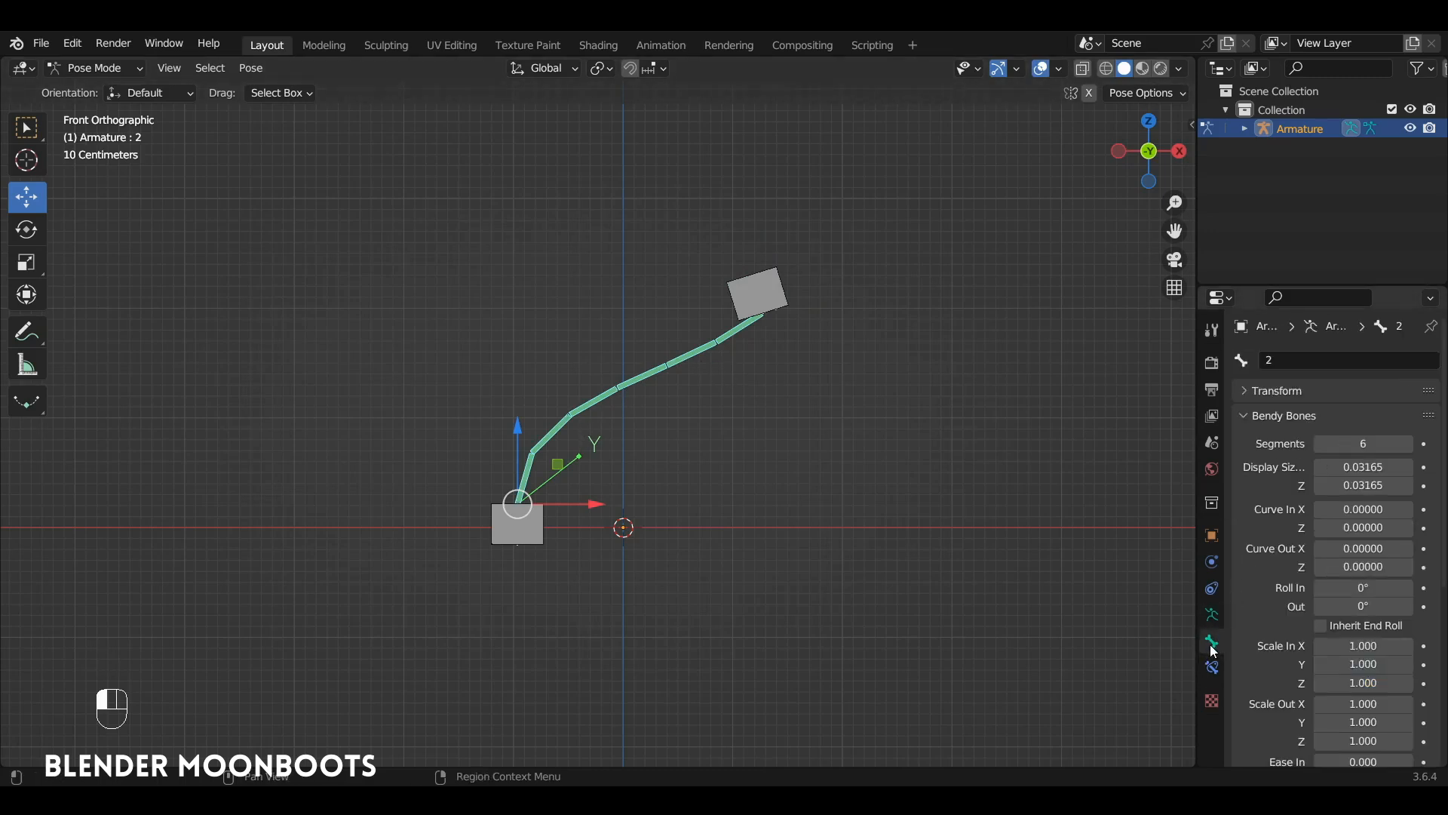
{"action": "scroll", "coordinate": [1289, 527], "scroll_direction": "down", "scroll_amount": 8}
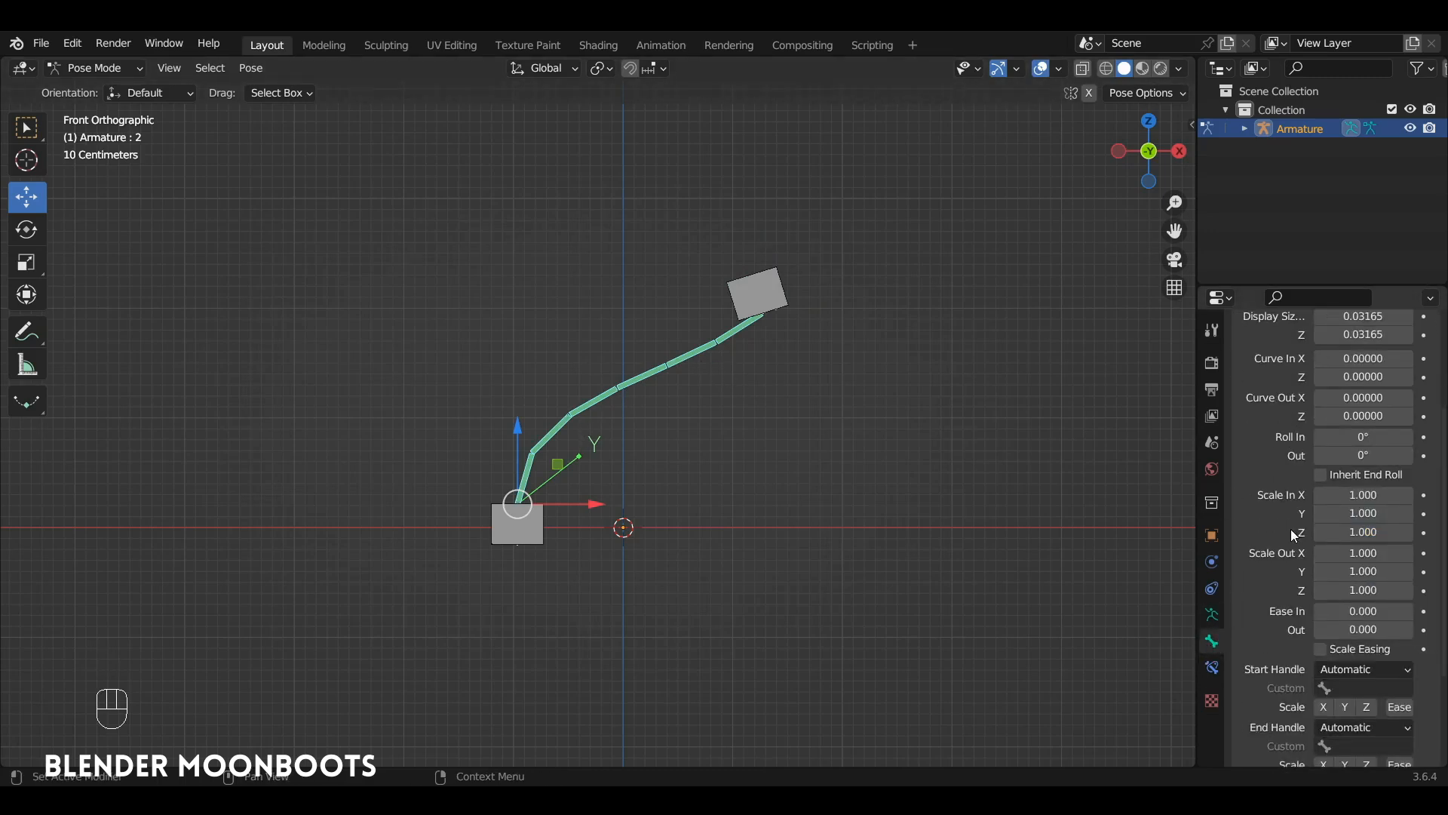
{"action": "left_click", "coordinate": [1338, 579]}
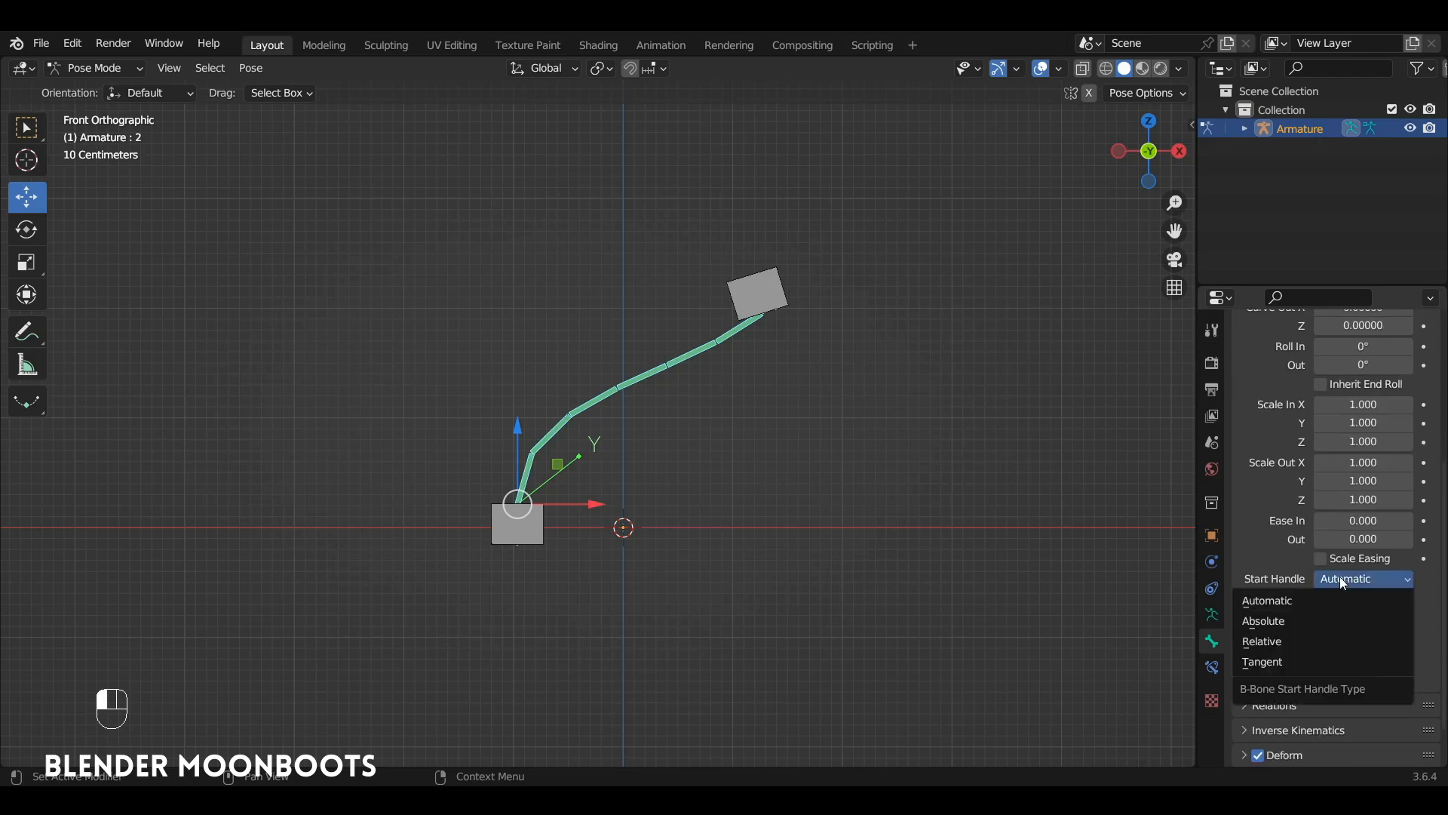
{"action": "left_click", "coordinate": [1328, 614]}
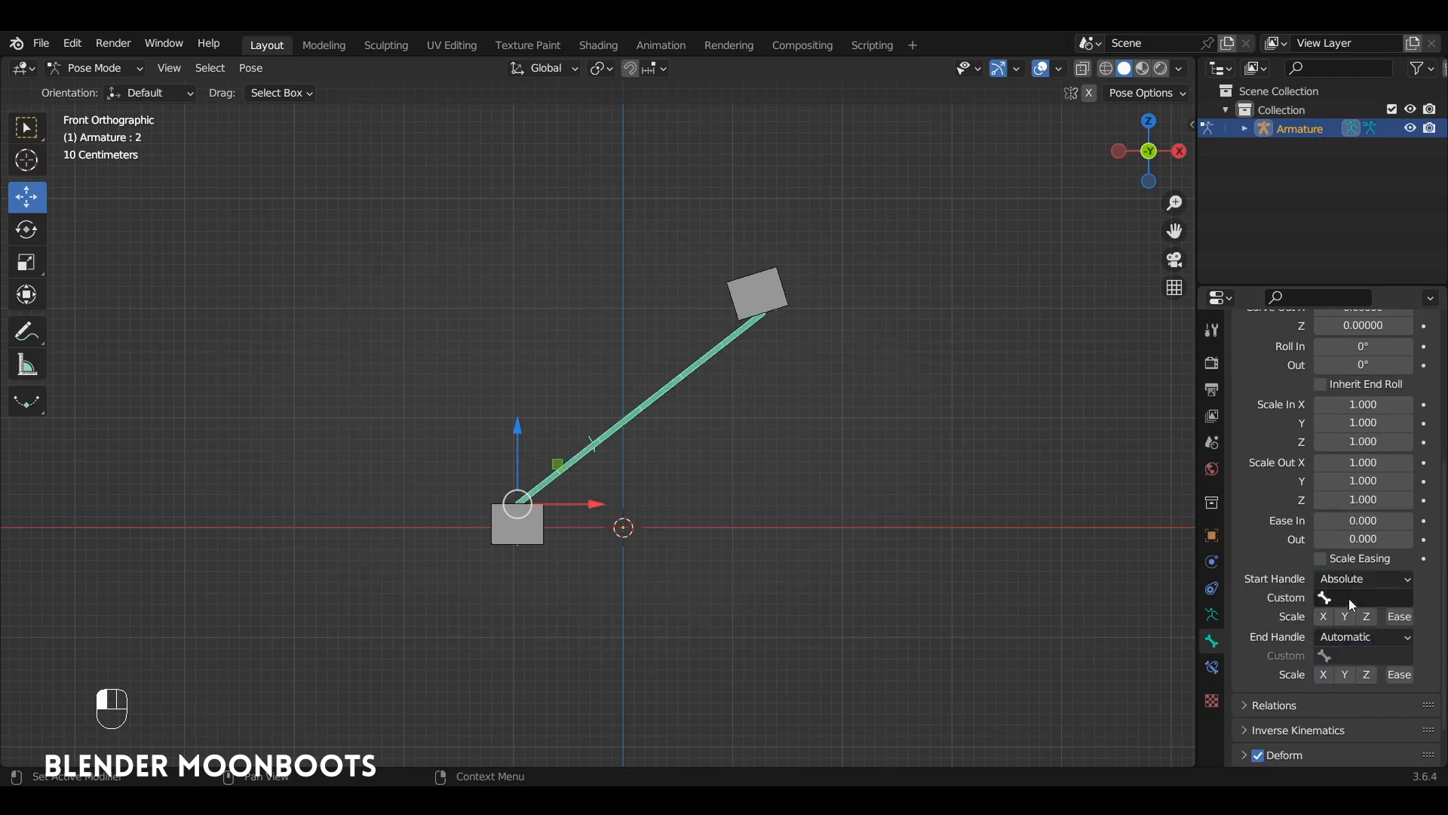
{"action": "left_click", "coordinate": [1347, 599]}
{"action": "left_click", "coordinate": [1292, 410]}
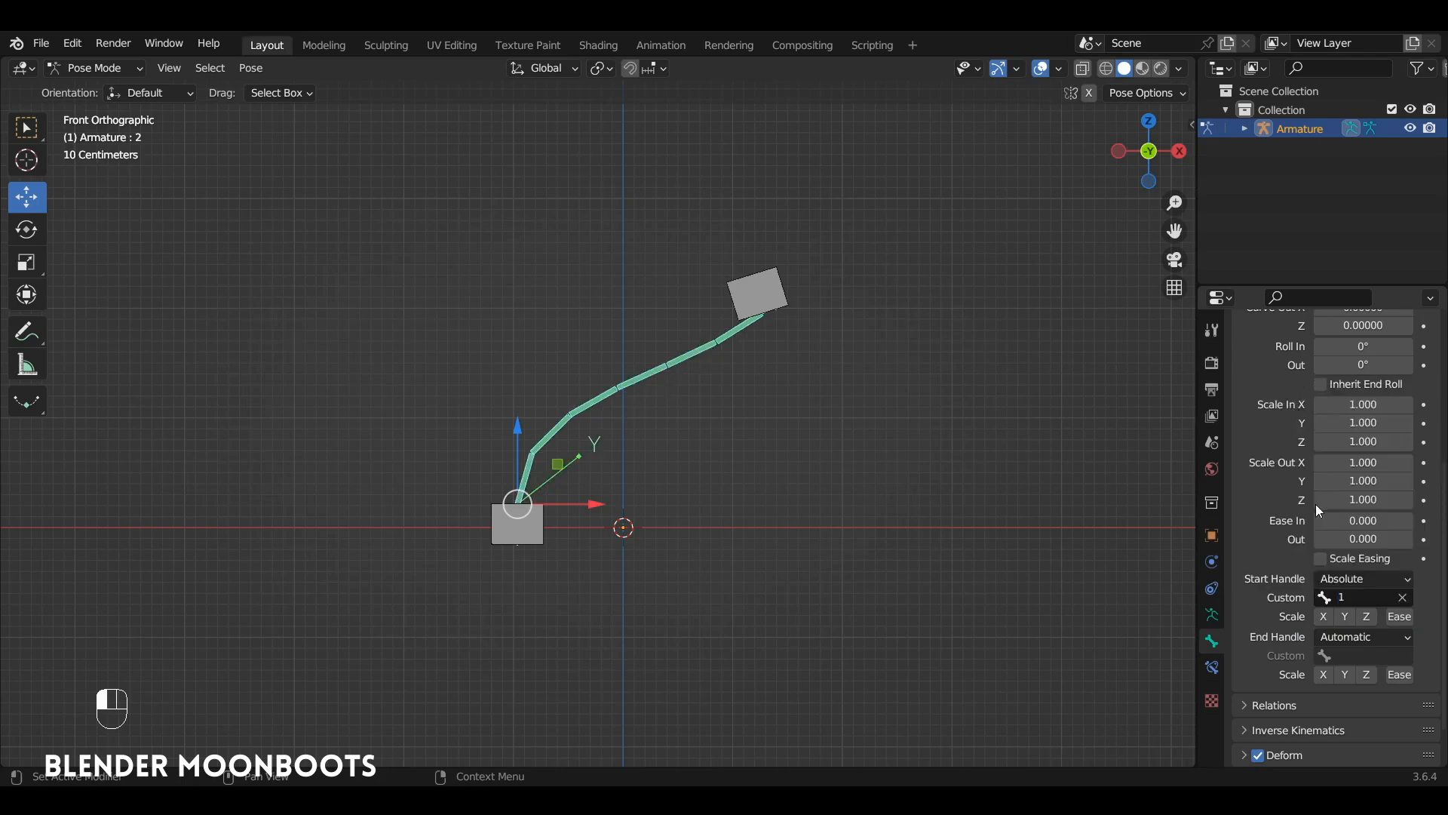
- Set the end handle of bone 2 to Absolute with bone 3 as the custom handle
{"action": "left_click", "coordinate": [1342, 636]}
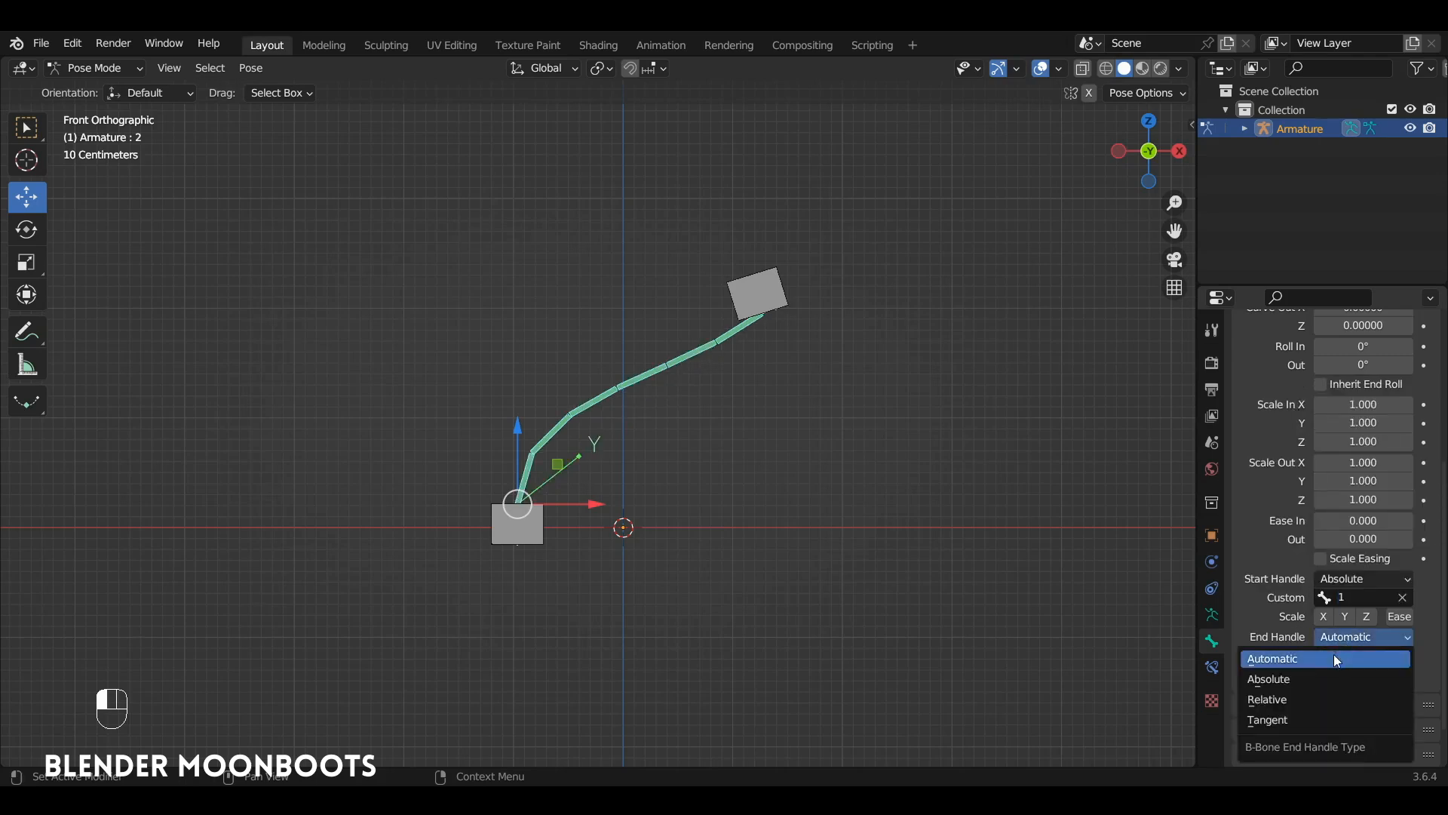
{"action": "left_click", "coordinate": [1323, 677]}
{"action": "left_click", "coordinate": [1341, 654]}
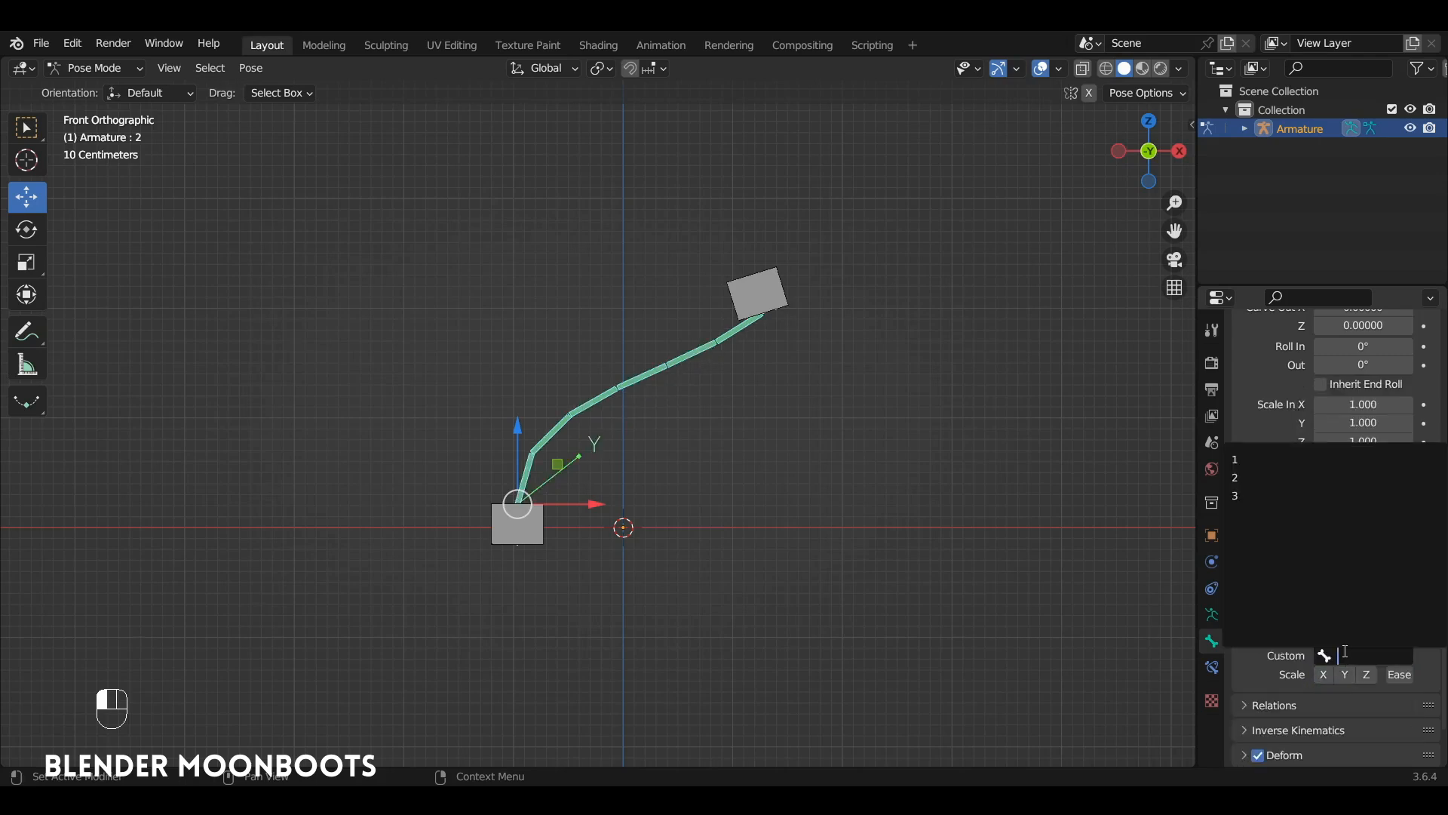
{"action": "left_click", "coordinate": [1285, 492]}
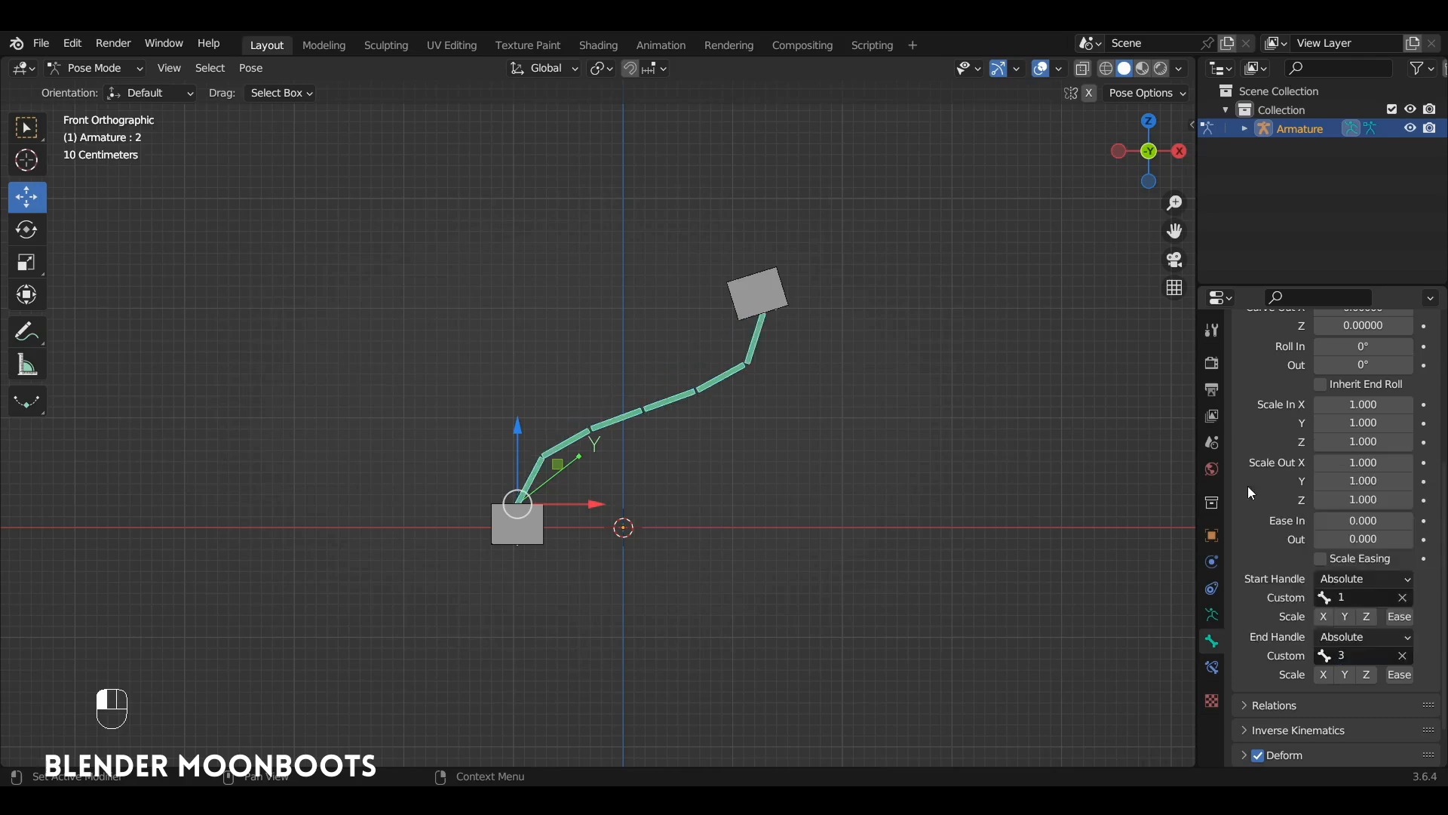
- Rotate bone 3 clockwise past horizontal to test the bend of bone 2, and select bone 2 to check its handle settings
{"action": "left_click", "coordinate": [753, 293]}
{"action": "key", "text": "r"}
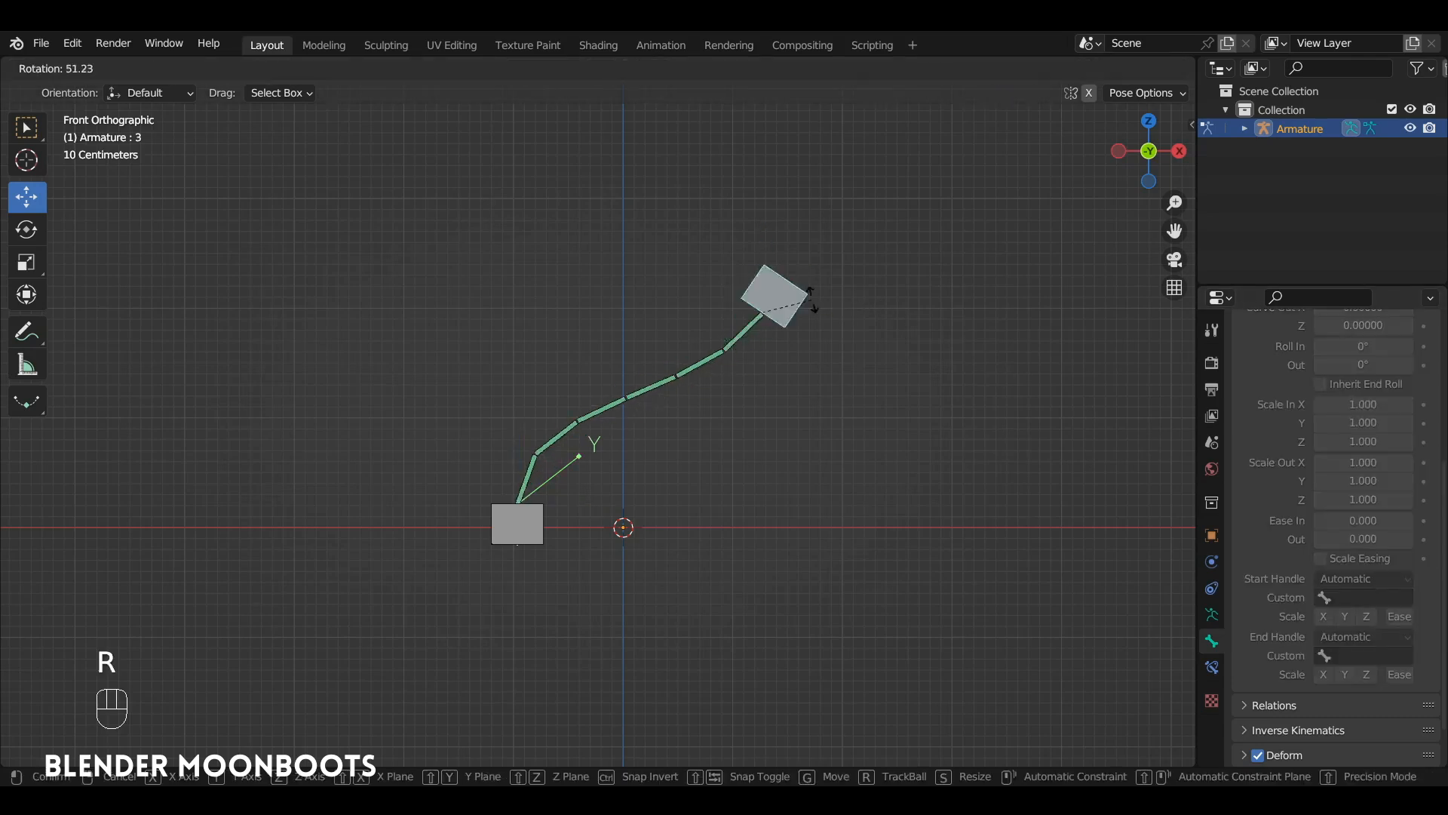
{"action": "left_click", "coordinate": [793, 381]}
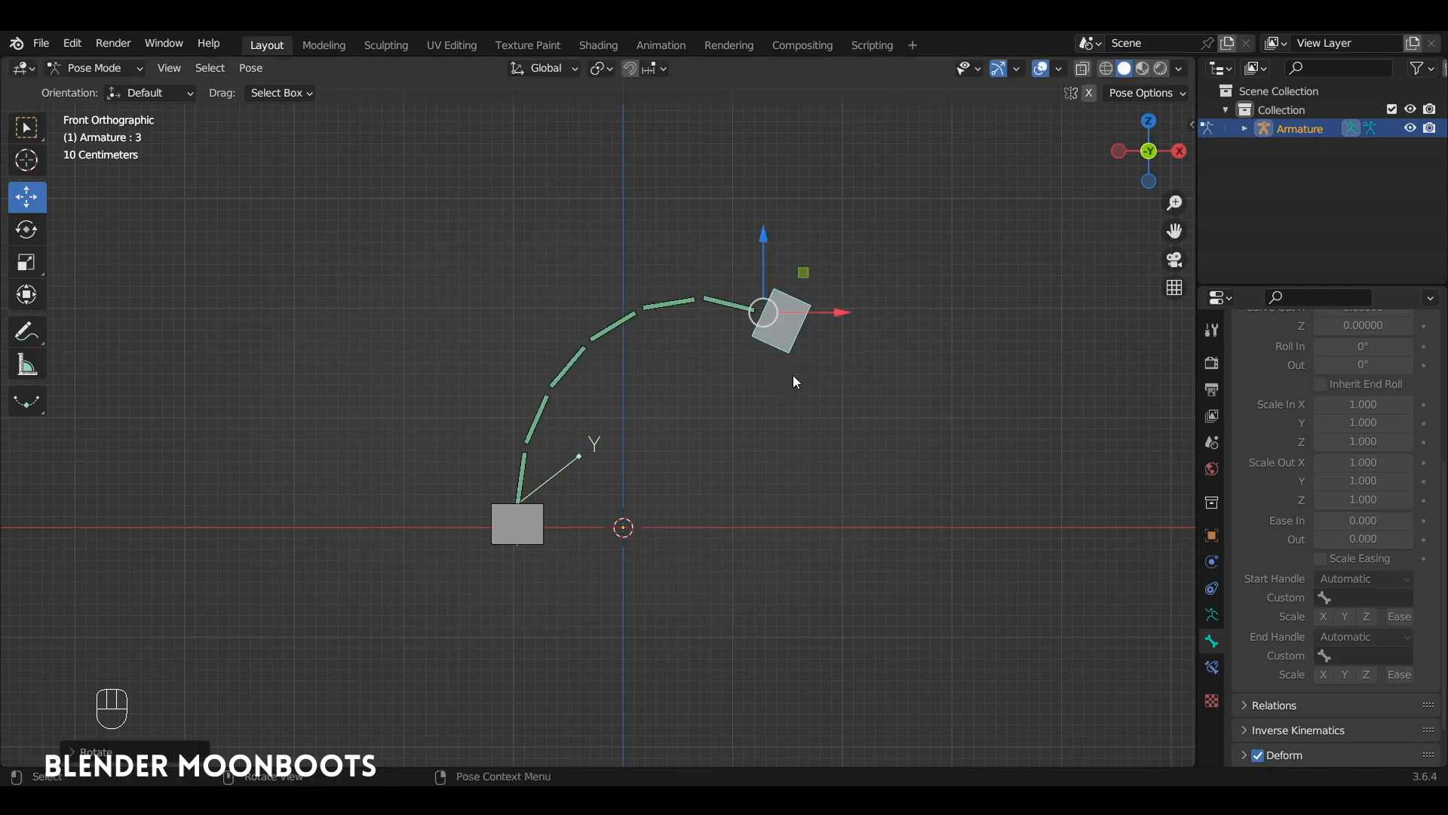
{"action": "left_click", "coordinate": [728, 302]}
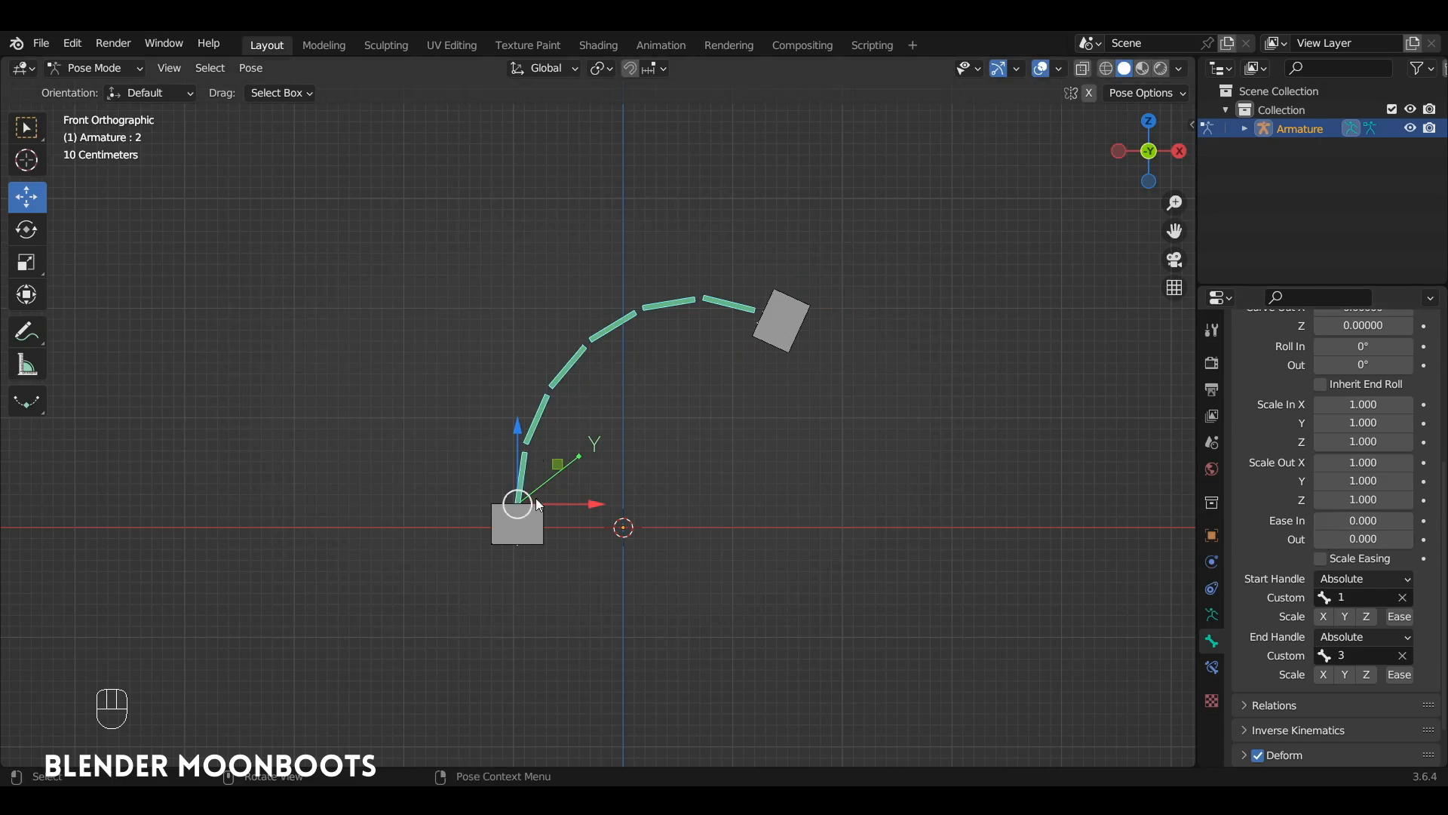
{"action": "left_click", "coordinate": [1320, 520]}
{"action": "left_click", "coordinate": [1320, 521]}
{"action": "mouse_move", "coordinate": [1305, 528]}
{"action": "left_mouse_down"}
{"action": "mouse_move", "coordinate": [1100, 536]}
{"action": "mouse_move", "coordinate": [1338, 524]}
{"action": "mouse_move", "coordinate": [1248, 540]}
{"action": "mouse_move", "coordinate": [1320, 543]}
{"action": "left_mouse_up"}
- Select all bones and clear their pose rotation, scale and location
{"action": "key", "text": "a"}
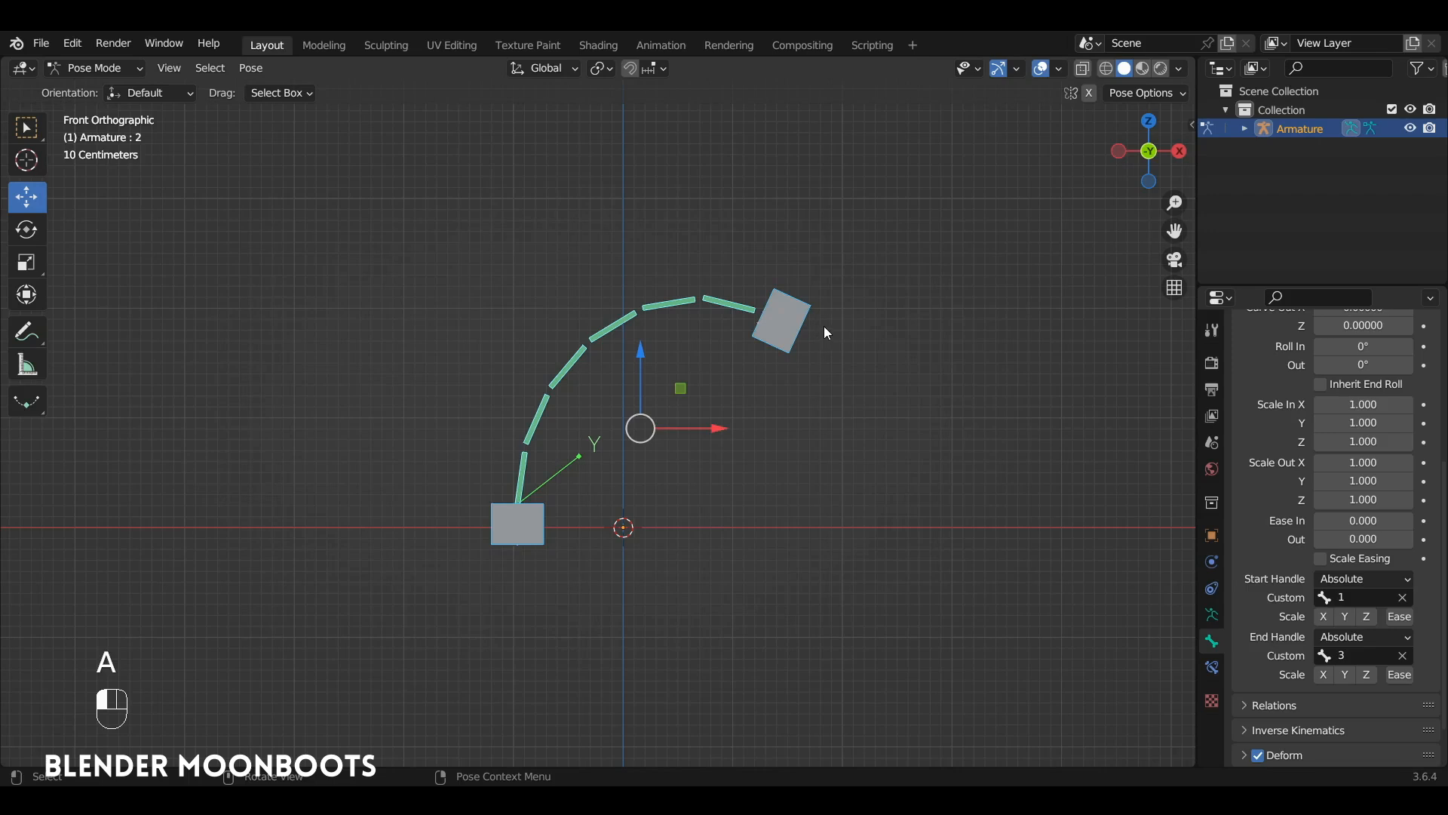
{"action": "key", "text": "alt+r"}
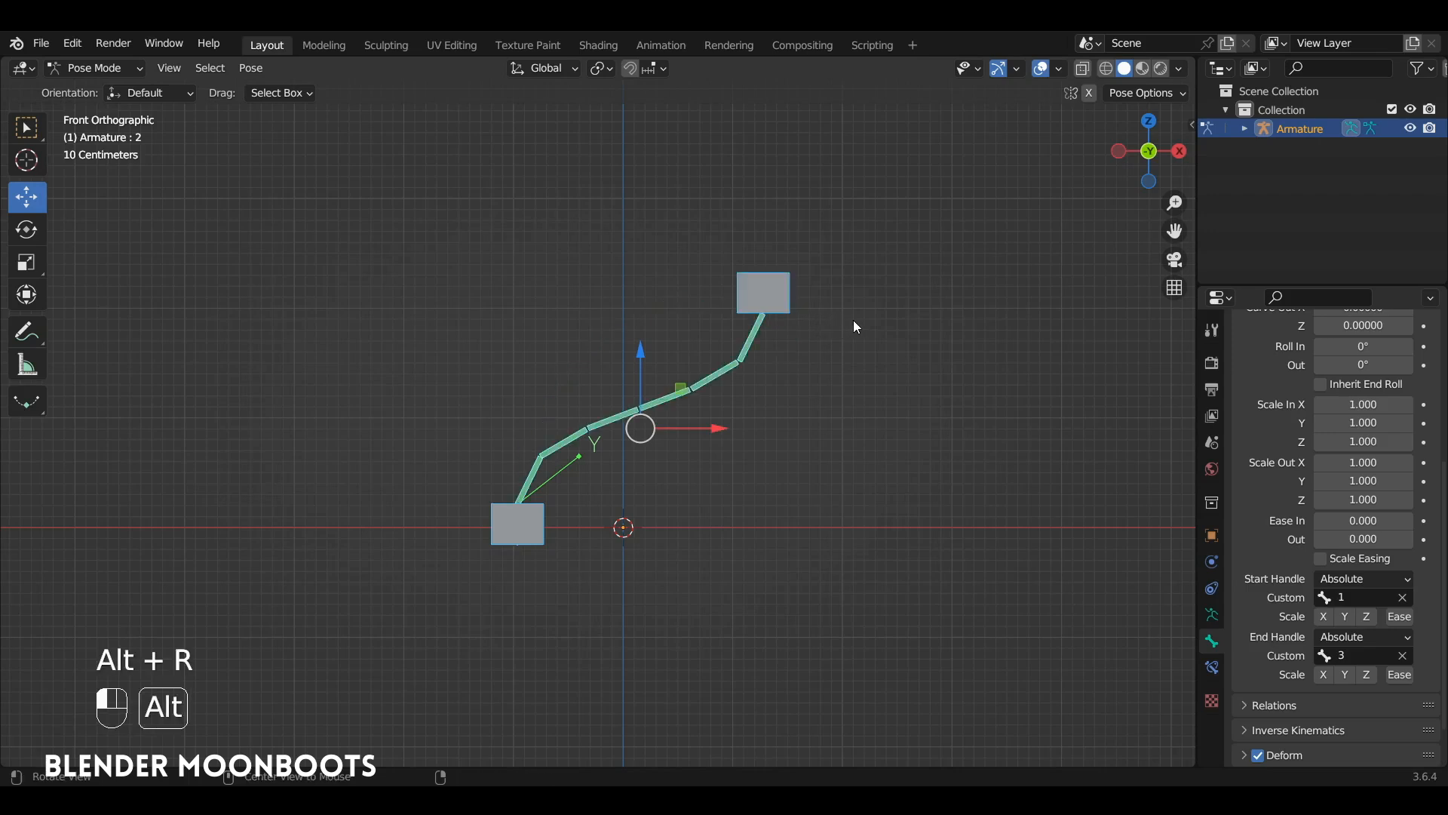
{"action": "key", "text": "alt+s"}
{"action": "key", "text": "alt+g"}
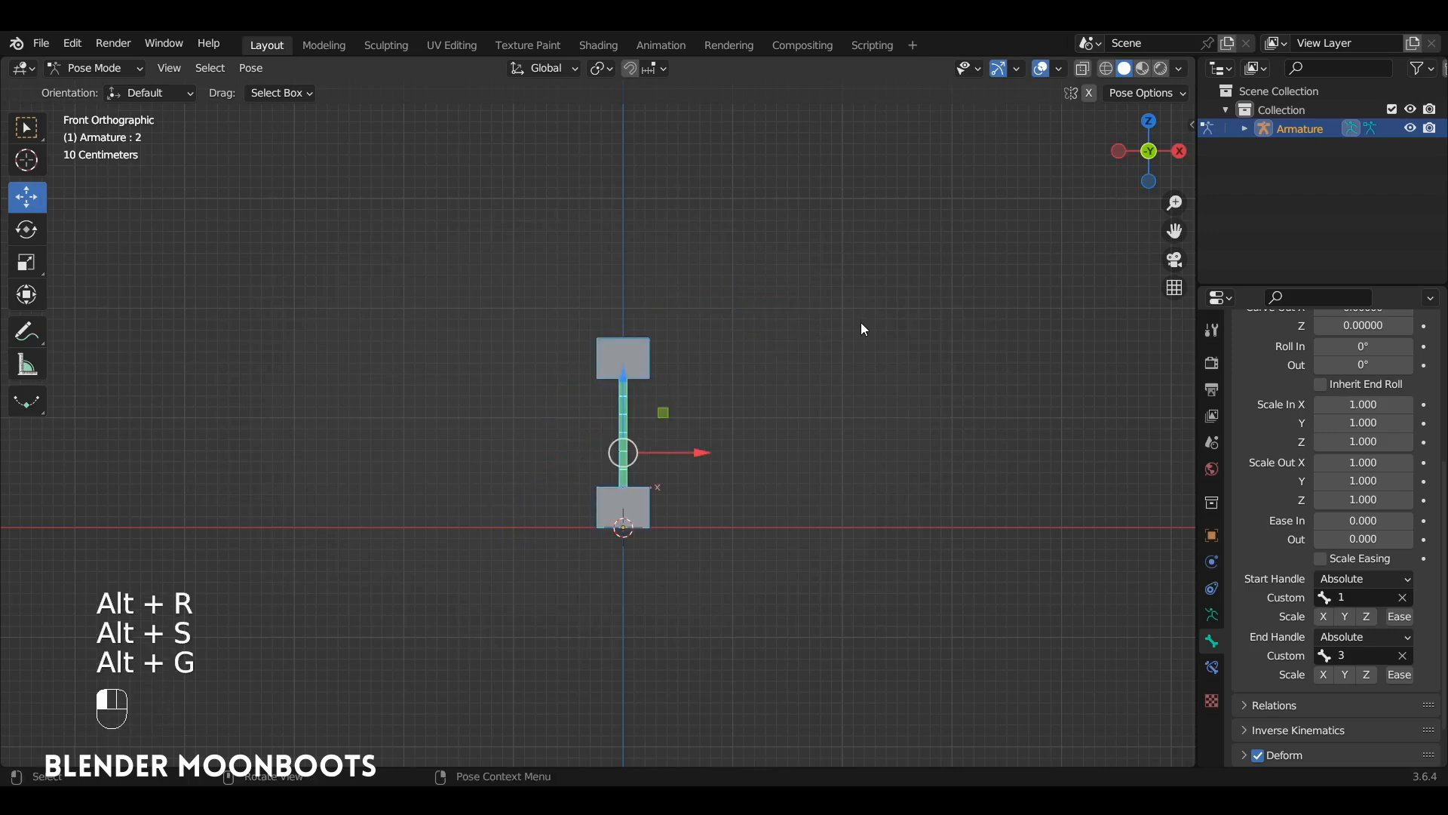
{"action": "left_click_drag", "start_coordinate": [824, 395], "coordinate": [842, 394], "text": "ctrl+alt"}
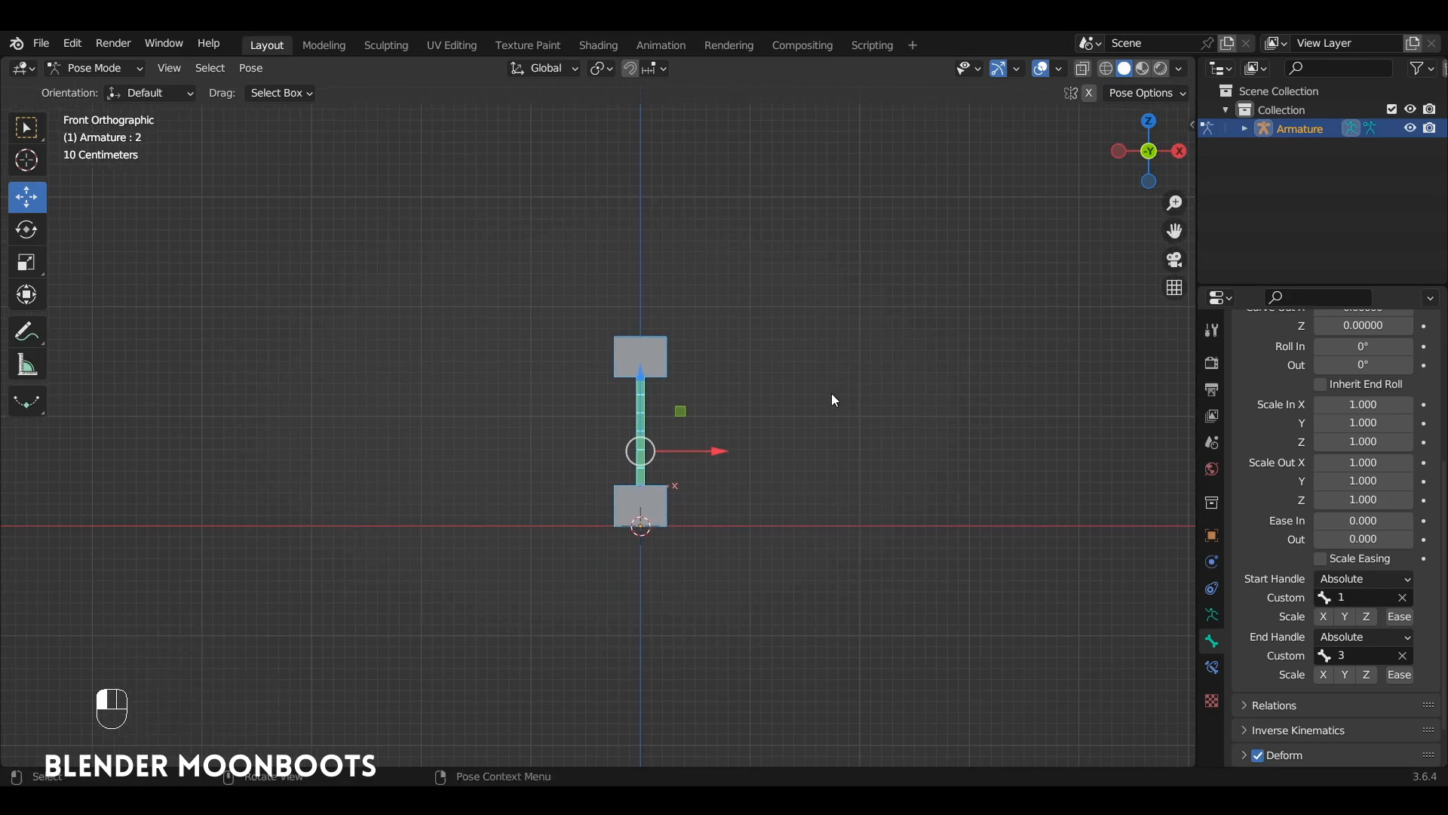
{"action": "left_click_drag", "start_coordinate": [828, 427], "coordinate": [848, 443], "text": "ctrl+alt"}
{"action": "key", "text": "Tab"}
{"action": "key", "text": "Tab"}
{"action": "key", "text": "Tab"}
{"action": "key", "text": "Tab"}
{"action": "left_click_drag", "start_coordinate": [714, 459], "coordinate": [781, 356], "text": "ctrl+alt"}
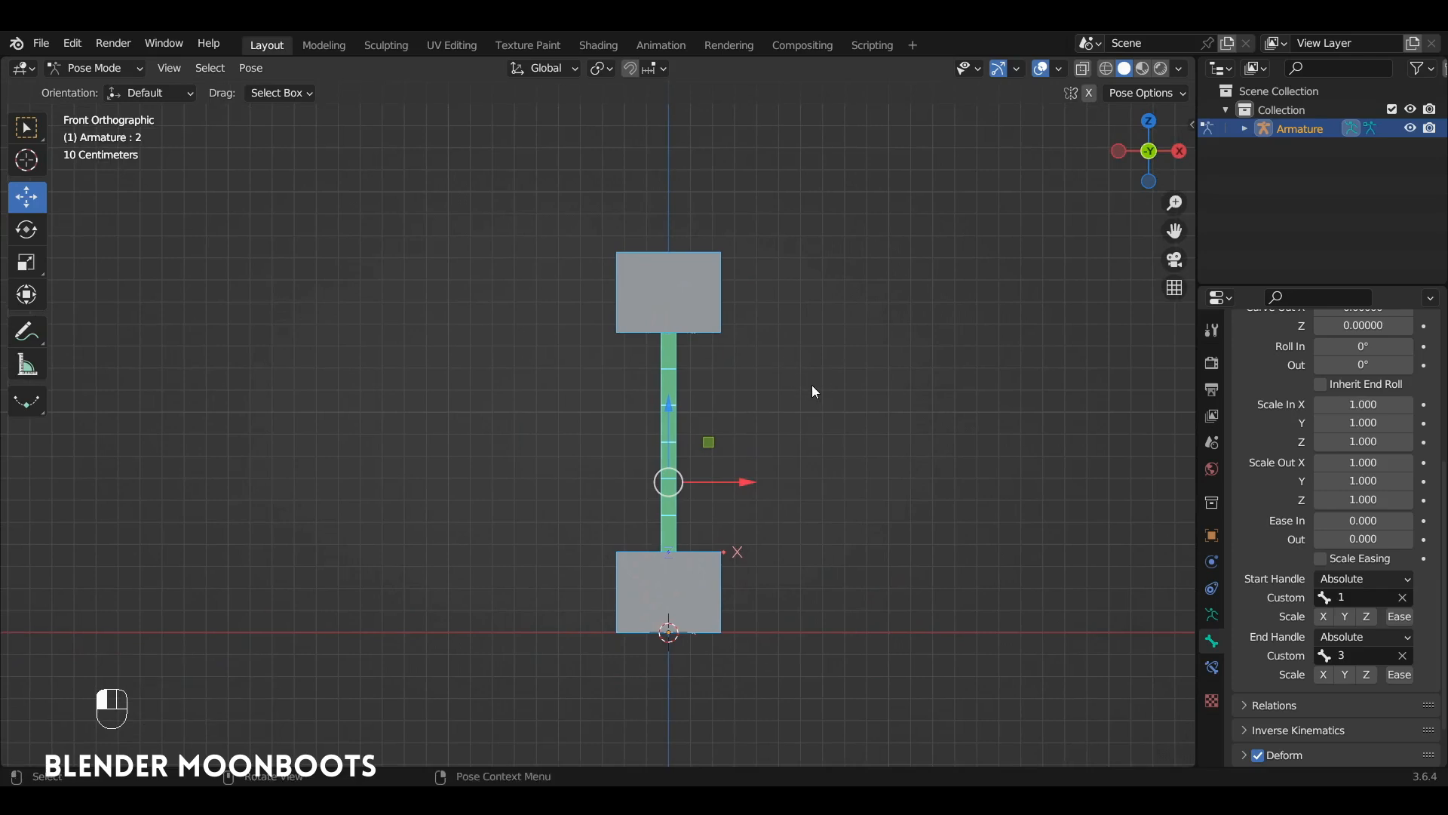
- Enlarge the properties area and select bones 1, 2 and 3 in turn to examine their Deform setting
{"action": "left_click_drag", "start_coordinate": [1251, 287], "coordinate": [1251, 205]}
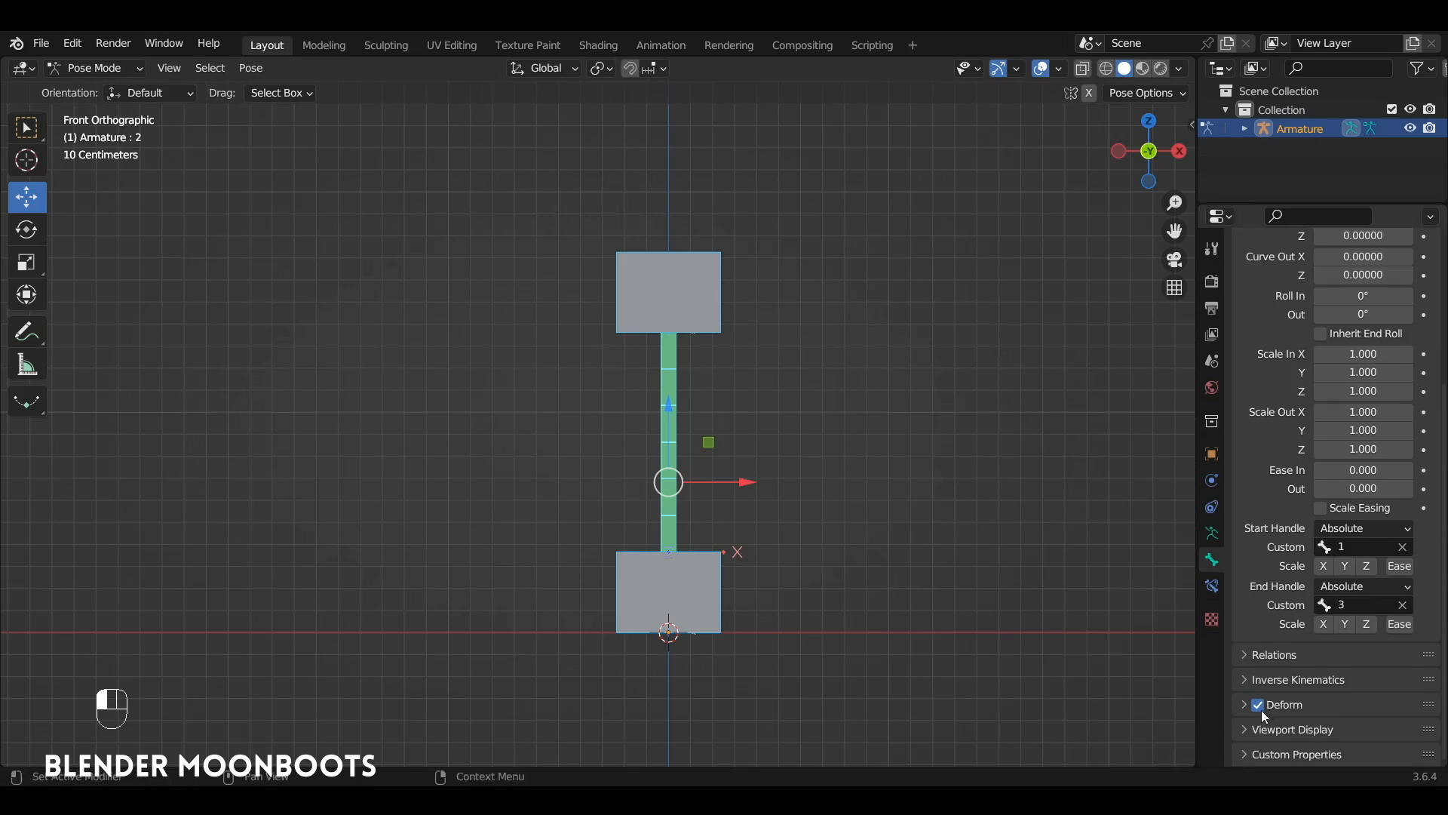
{"action": "left_click", "coordinate": [644, 298]}
{"action": "left_click", "coordinate": [674, 371]}
{"action": "left_click", "coordinate": [667, 580]}
{"action": "left_click", "coordinate": [698, 293]}
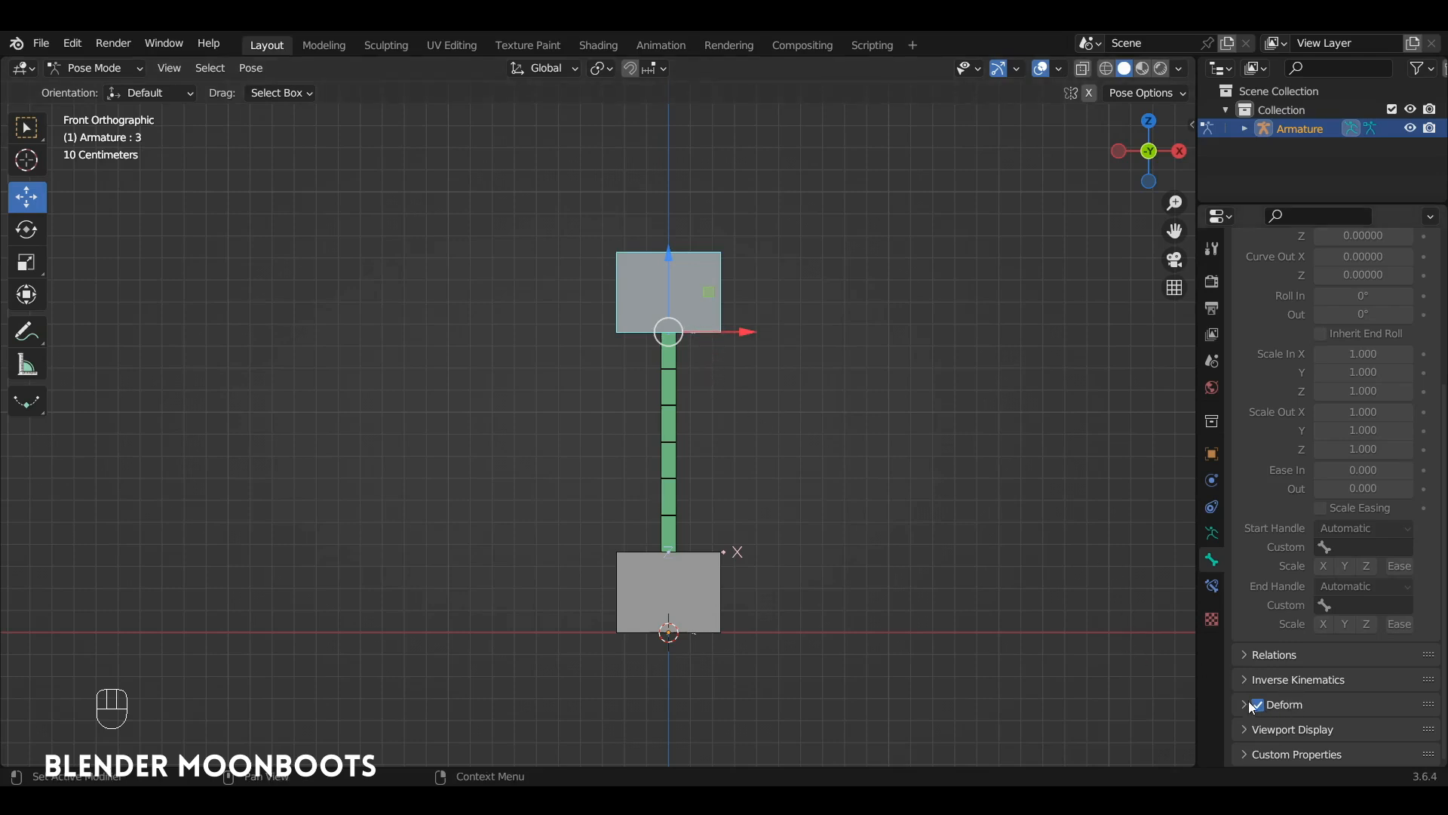
{"action": "left_click", "coordinate": [671, 492]}
{"action": "left_click", "coordinate": [694, 321]}
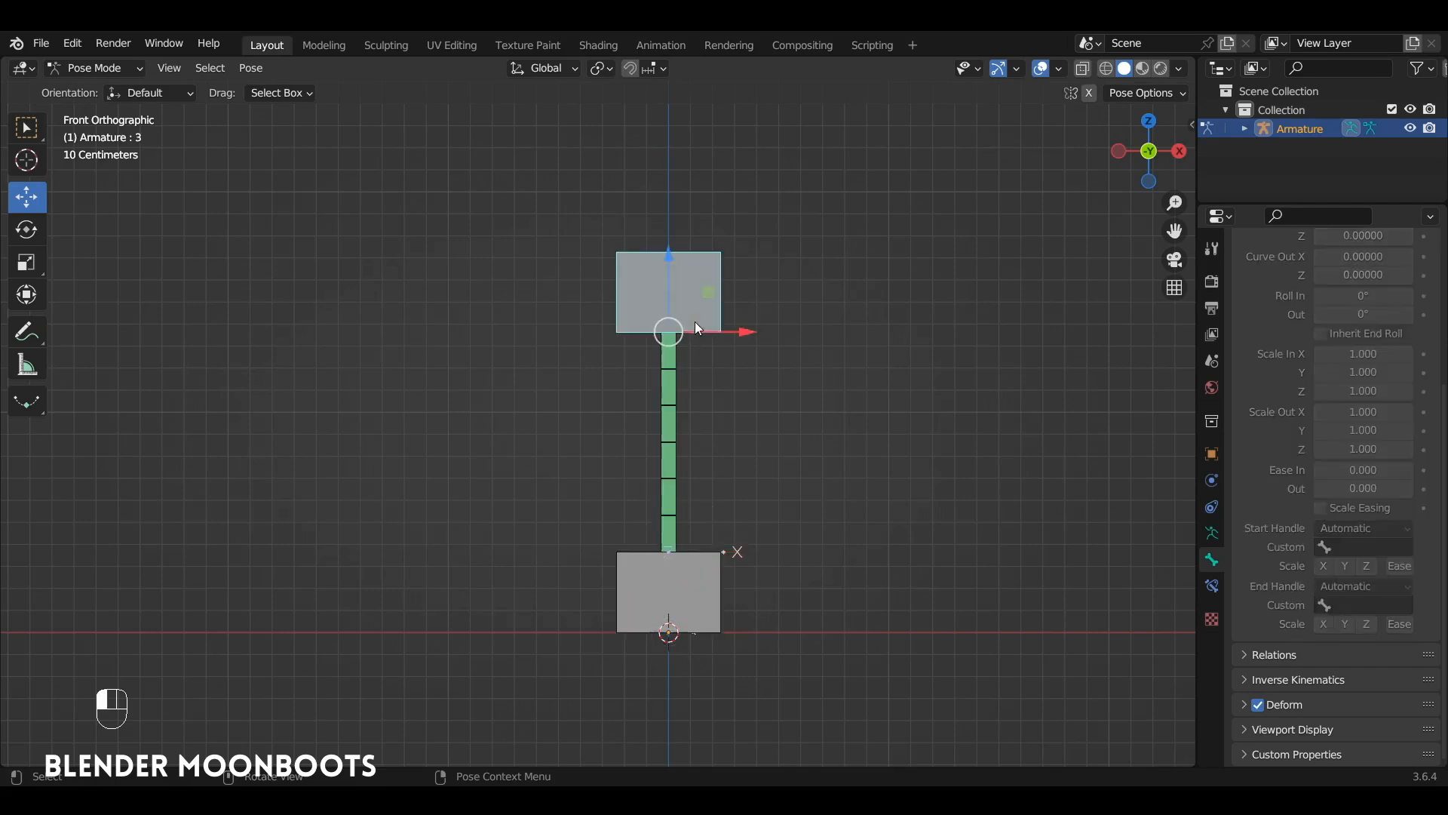
{"action": "left_click", "coordinate": [676, 492]}
{"action": "left_click", "coordinate": [688, 579]}
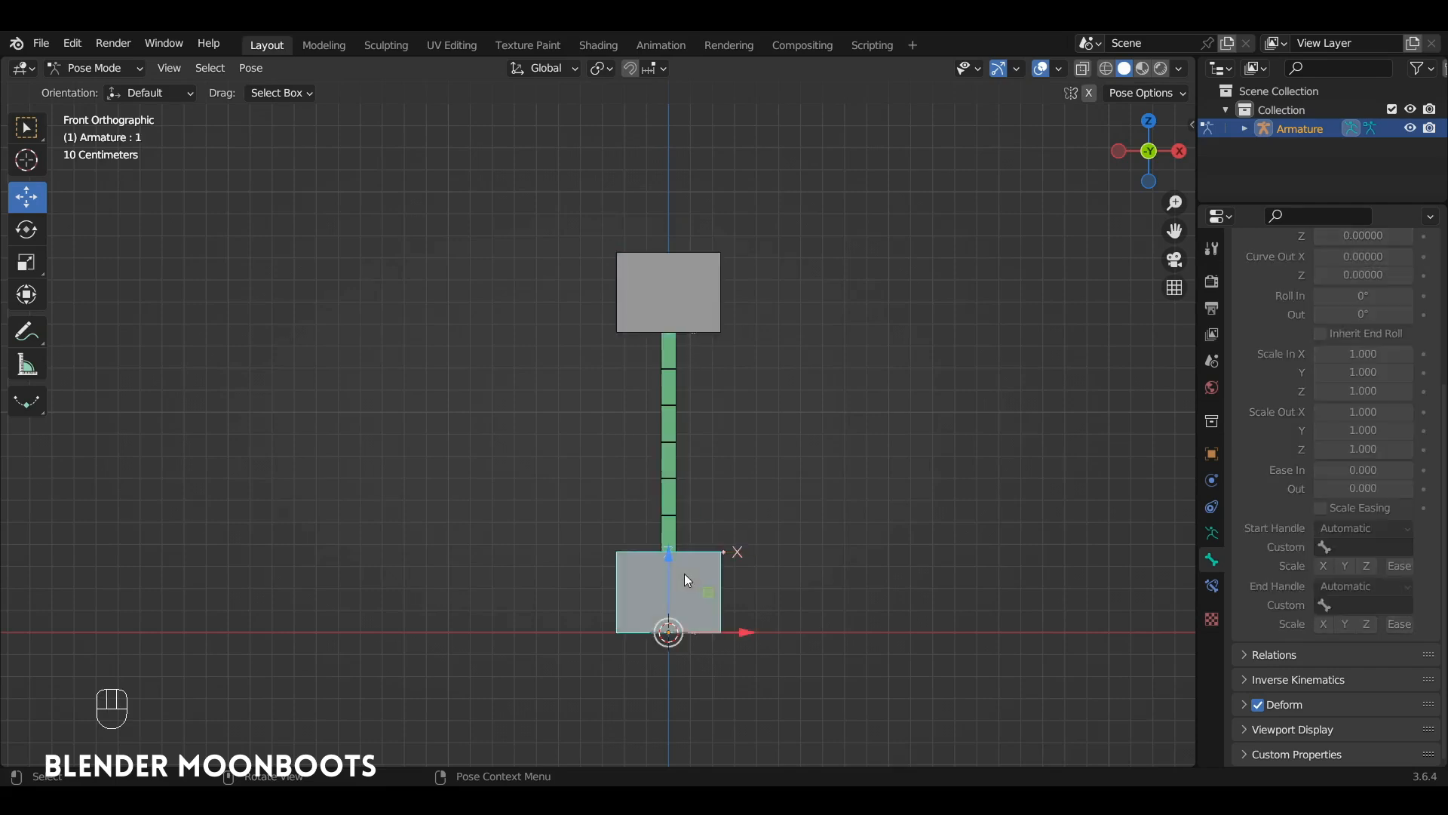
{"action": "left_click", "coordinate": [674, 489]}
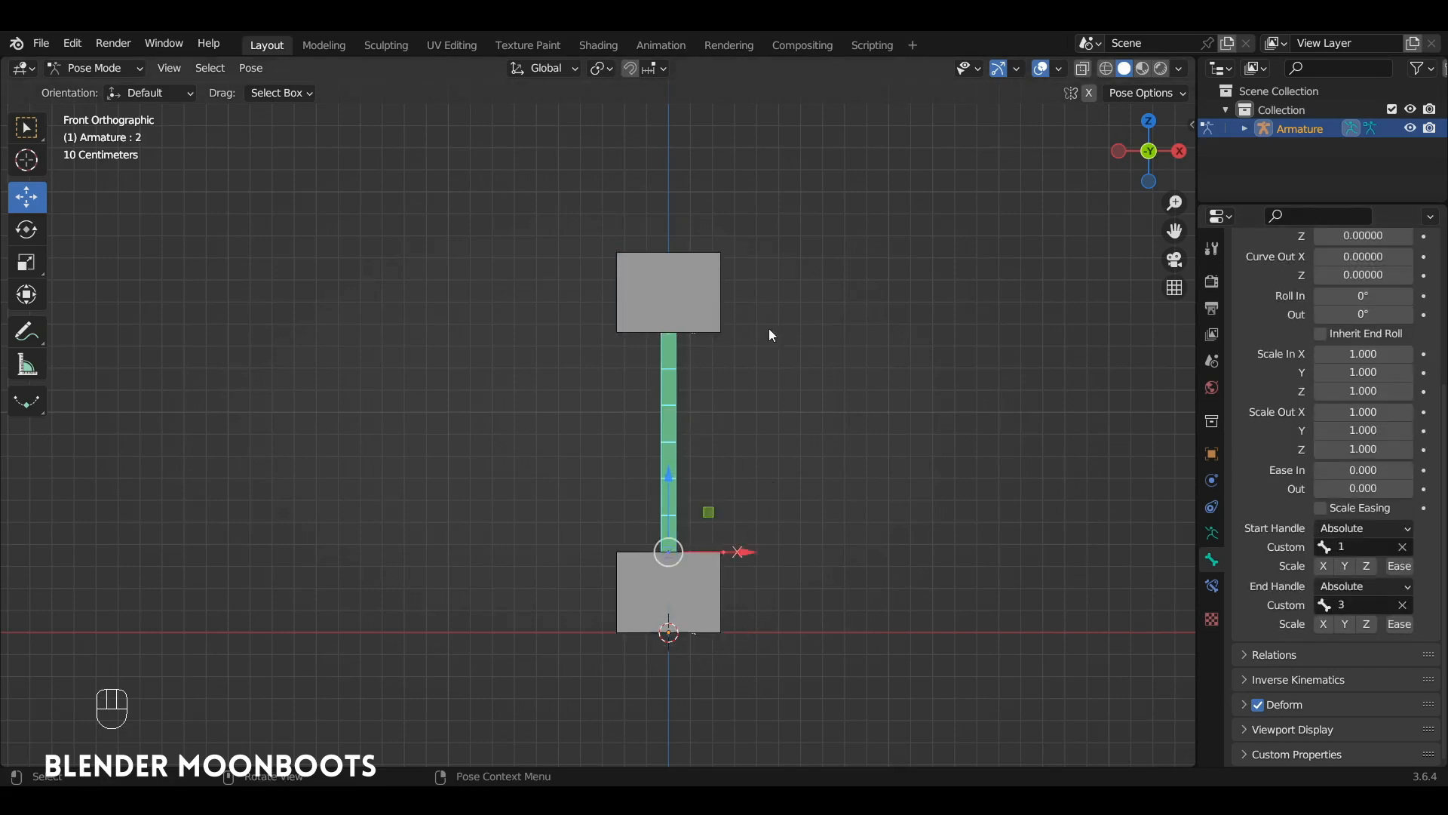
- Move bone 3 up and sideways to test how bone 2 stretches and bends, and undo the move
{"action": "left_click", "coordinate": [661, 296]}
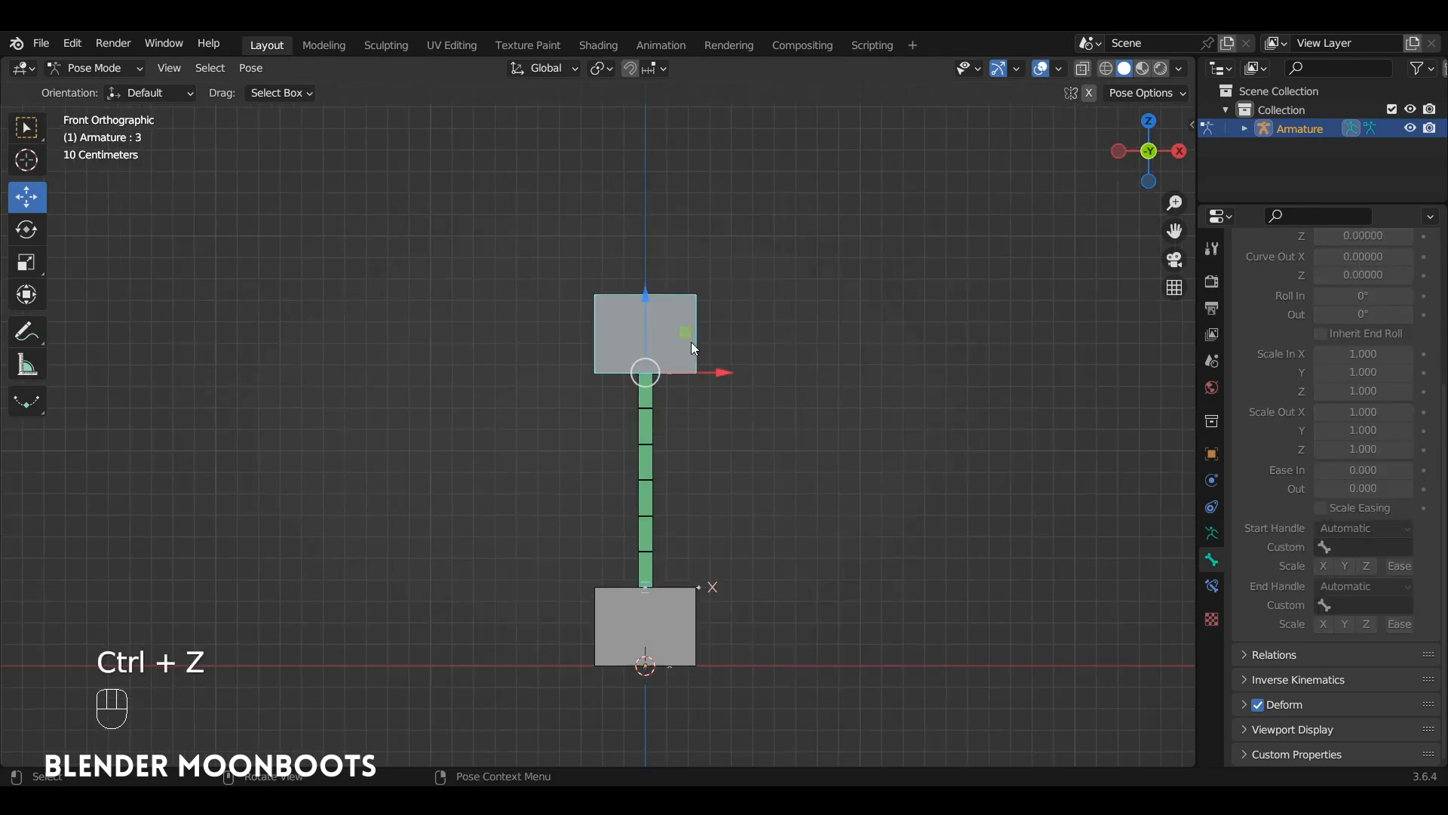
{"action": "key", "text": "g"}
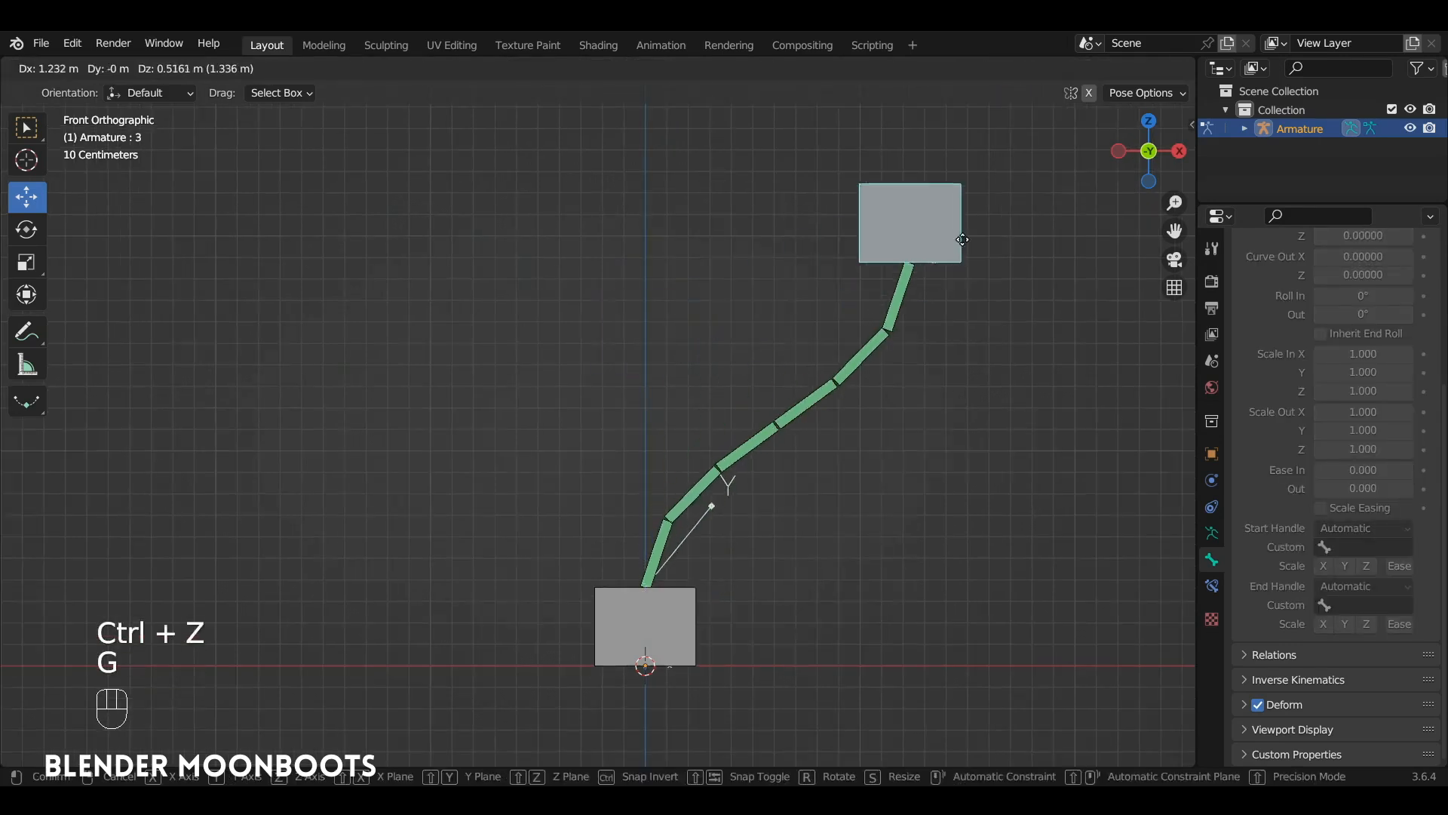
{"action": "left_click", "coordinate": [496, 232]}
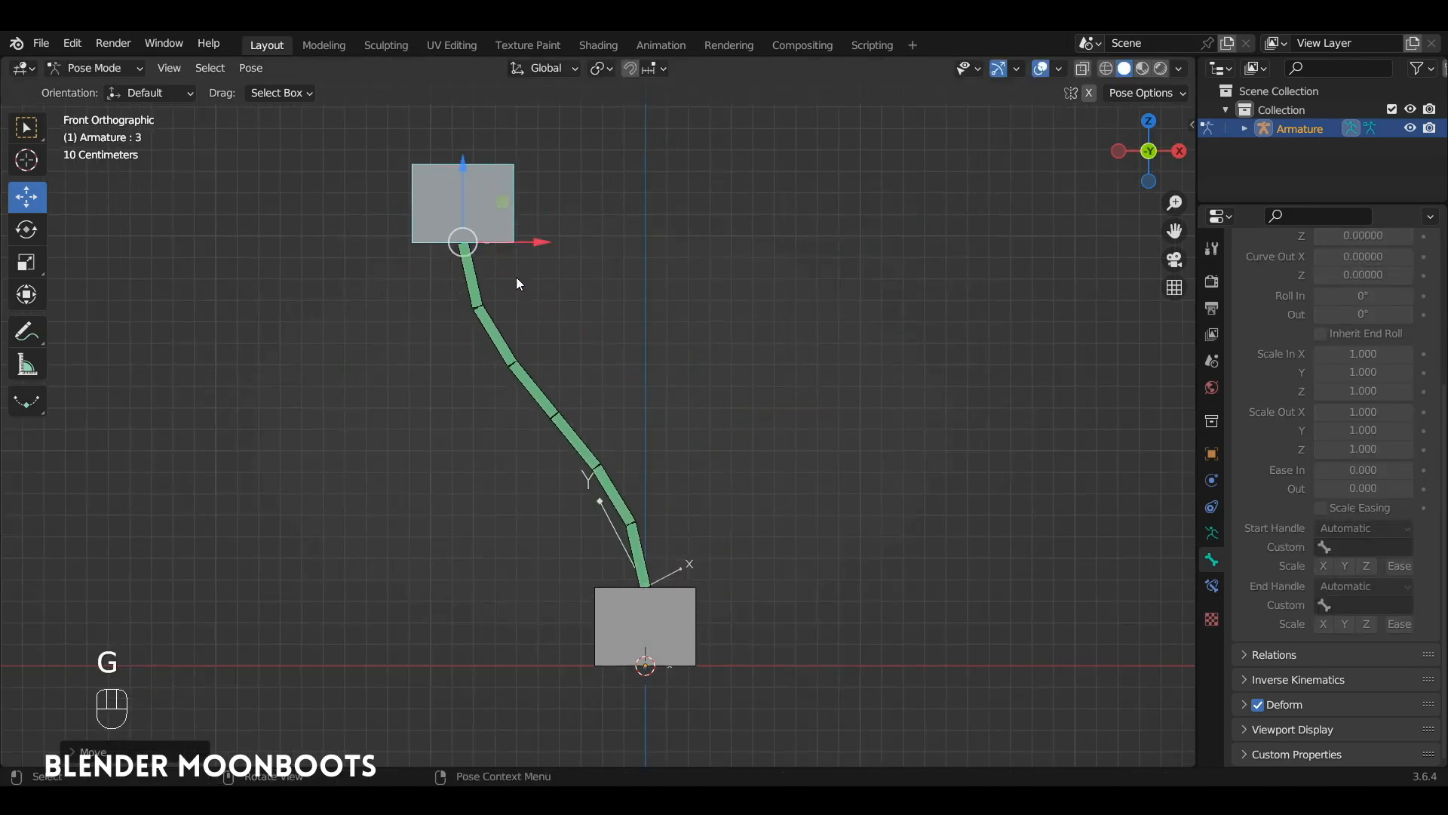
{"action": "key", "text": "ctrl+z"}
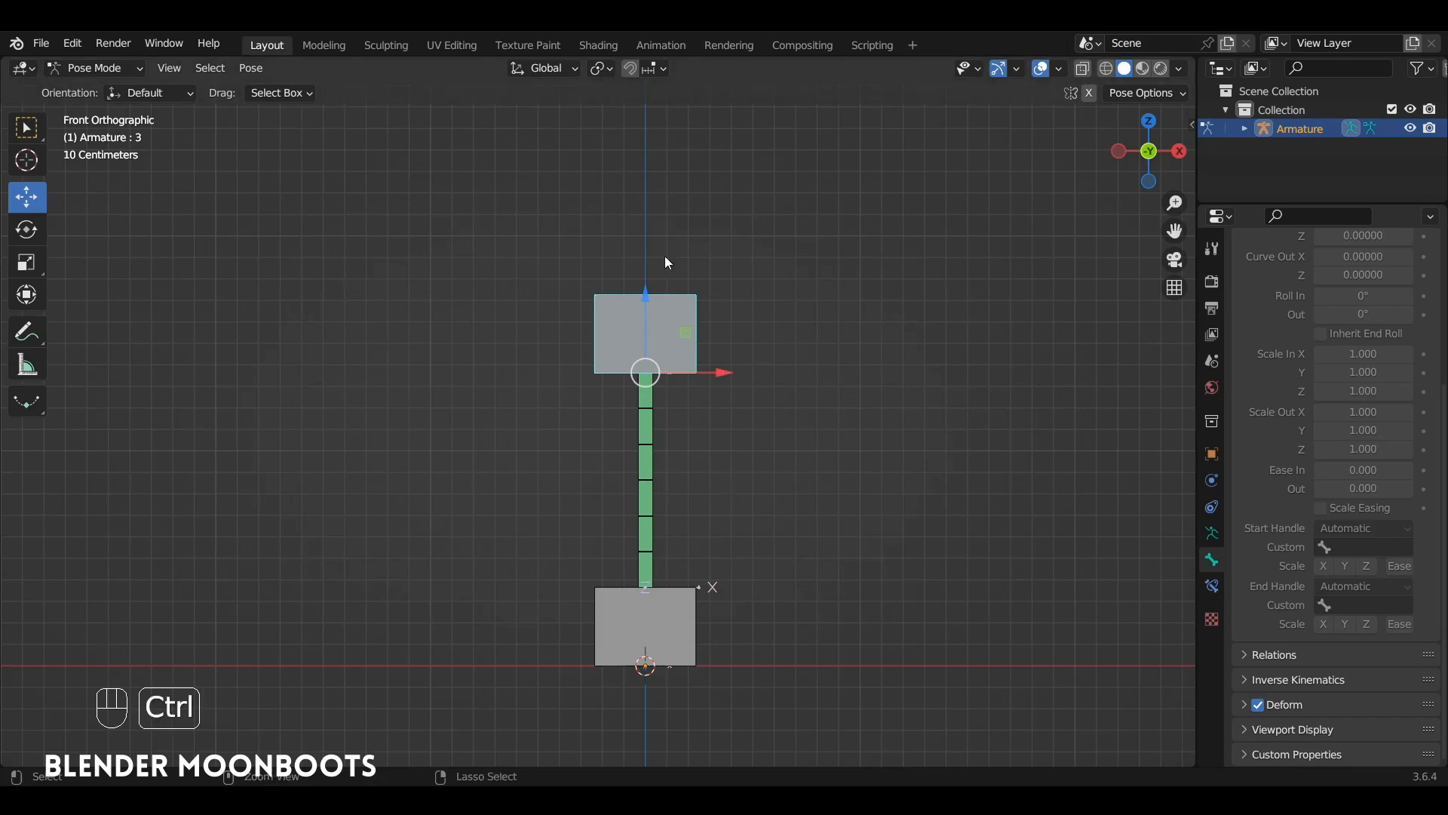
{"action": "key", "text": "ctrl+s"}
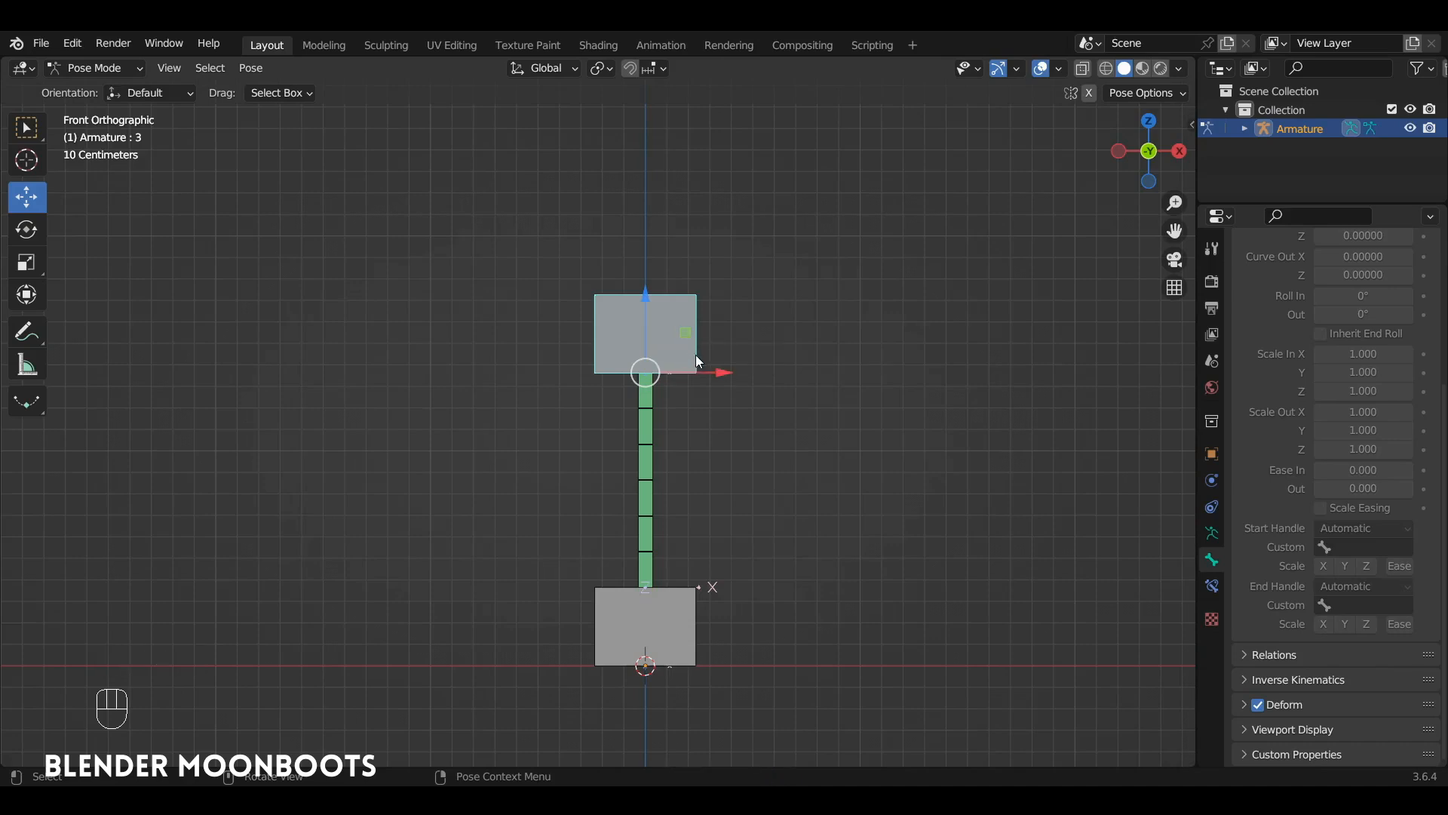
- In Edit Mode, select all three bones and rotate them 90° so the chain lies horizontally
{"action": "middle_click_drag", "start_coordinate": [703, 356], "coordinate": [615, 293], "text": "ctrl+alt"}
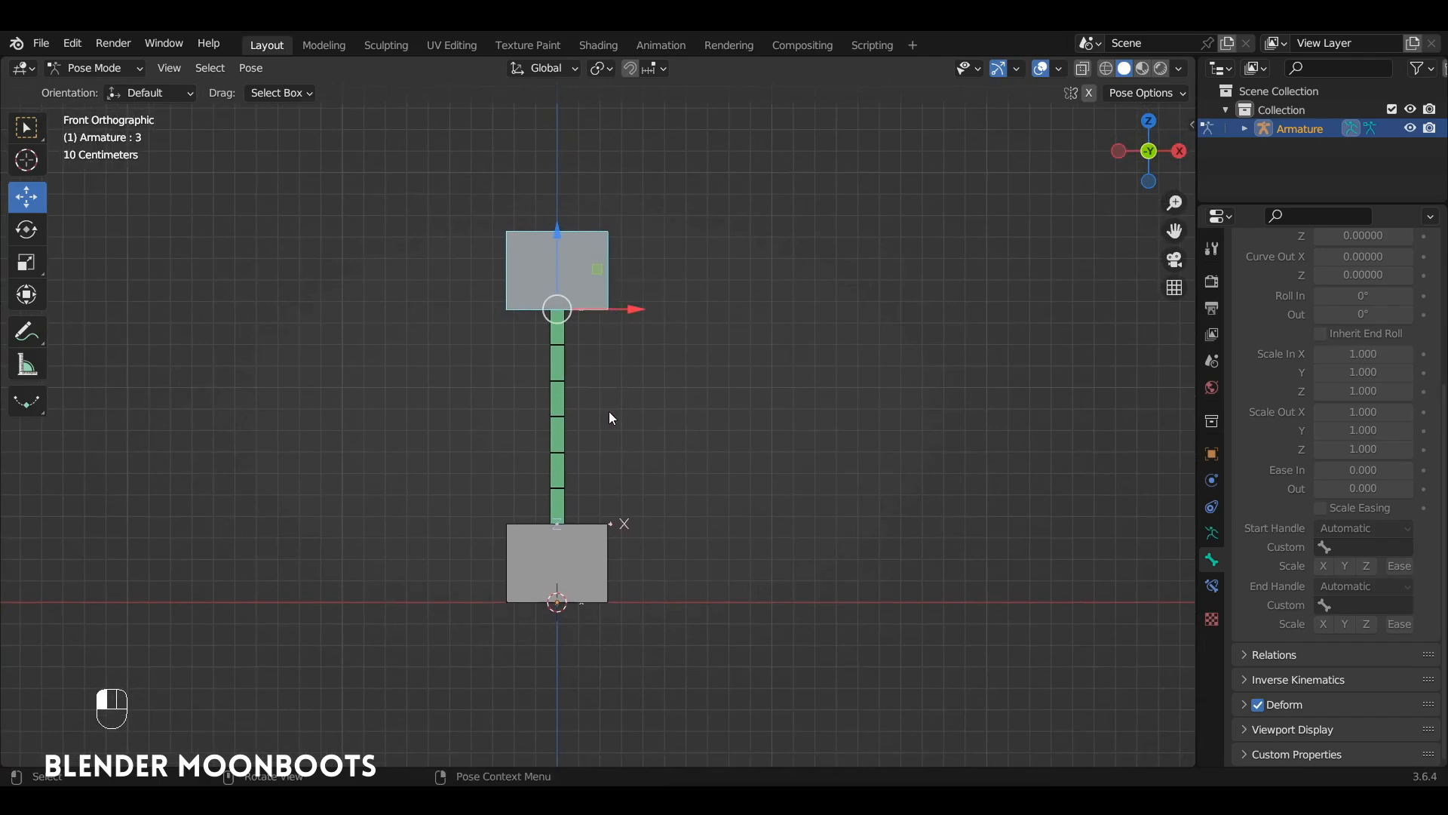
{"action": "key", "text": "Tab"}
{"action": "left_click", "coordinate": [570, 555]}
{"action": "left_click", "coordinate": [573, 285], "text": "shift"}
{"action": "left_click", "coordinate": [556, 364], "text": "shift"}
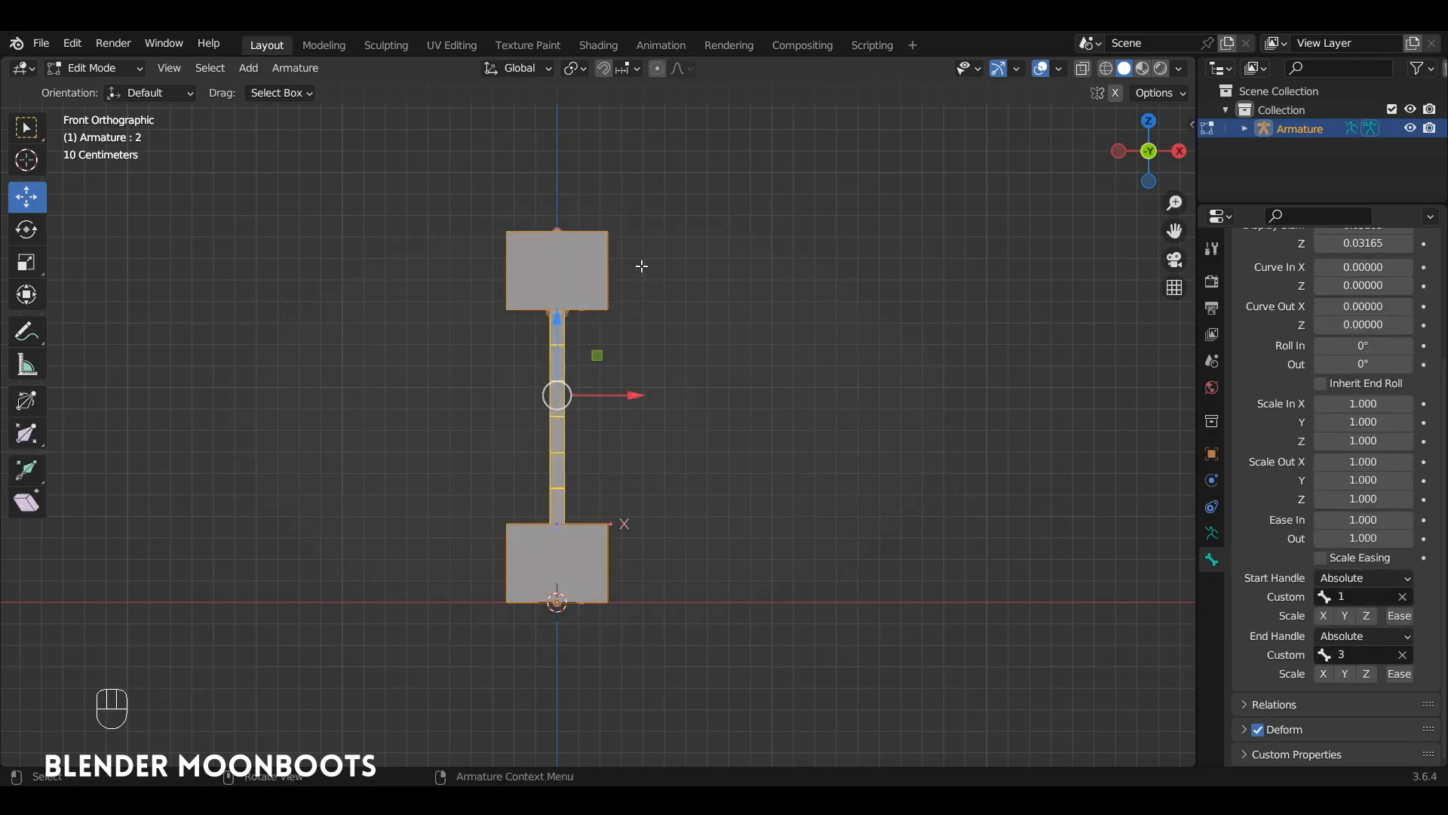
{"action": "type", "text": "r90"}
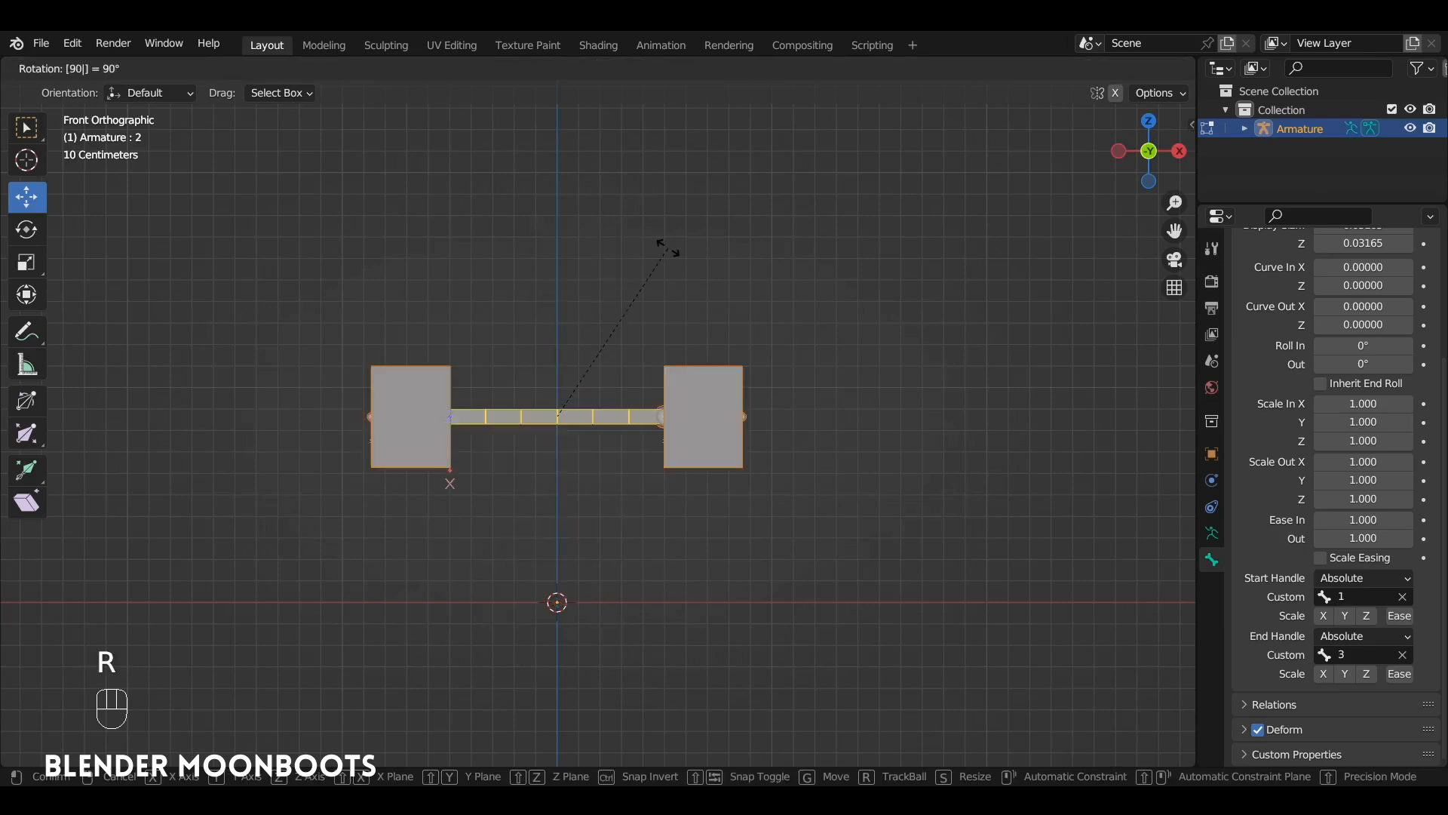
{"action": "left_click", "coordinate": [669, 247]}
- Move the rotated bones onto the X axis so that bone 1 starts at the origin
{"action": "key", "text": "g"}
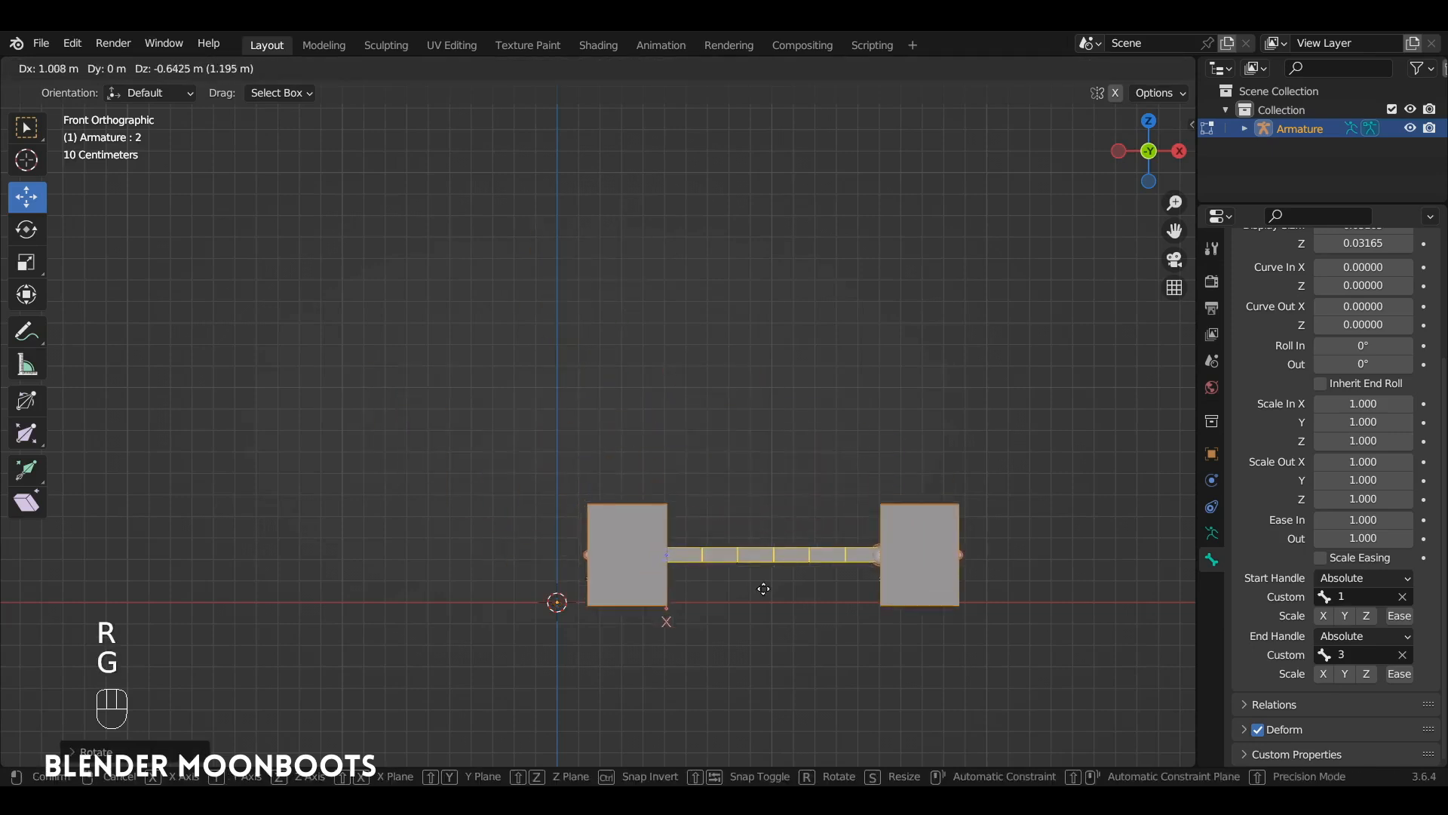
{"action": "left_click", "coordinate": [734, 634]}
{"action": "left_click_drag", "start_coordinate": [751, 561], "coordinate": [705, 581], "text": "ctrl+alt"}
{"action": "left_click_drag", "start_coordinate": [706, 581], "coordinate": [679, 569], "text": "alt+shift"}
- Extrude two bones along the X axis from bone 3's tip: one about as long as bone 2, one about as long as bone 3
{"action": "left_click", "coordinate": [681, 535]}
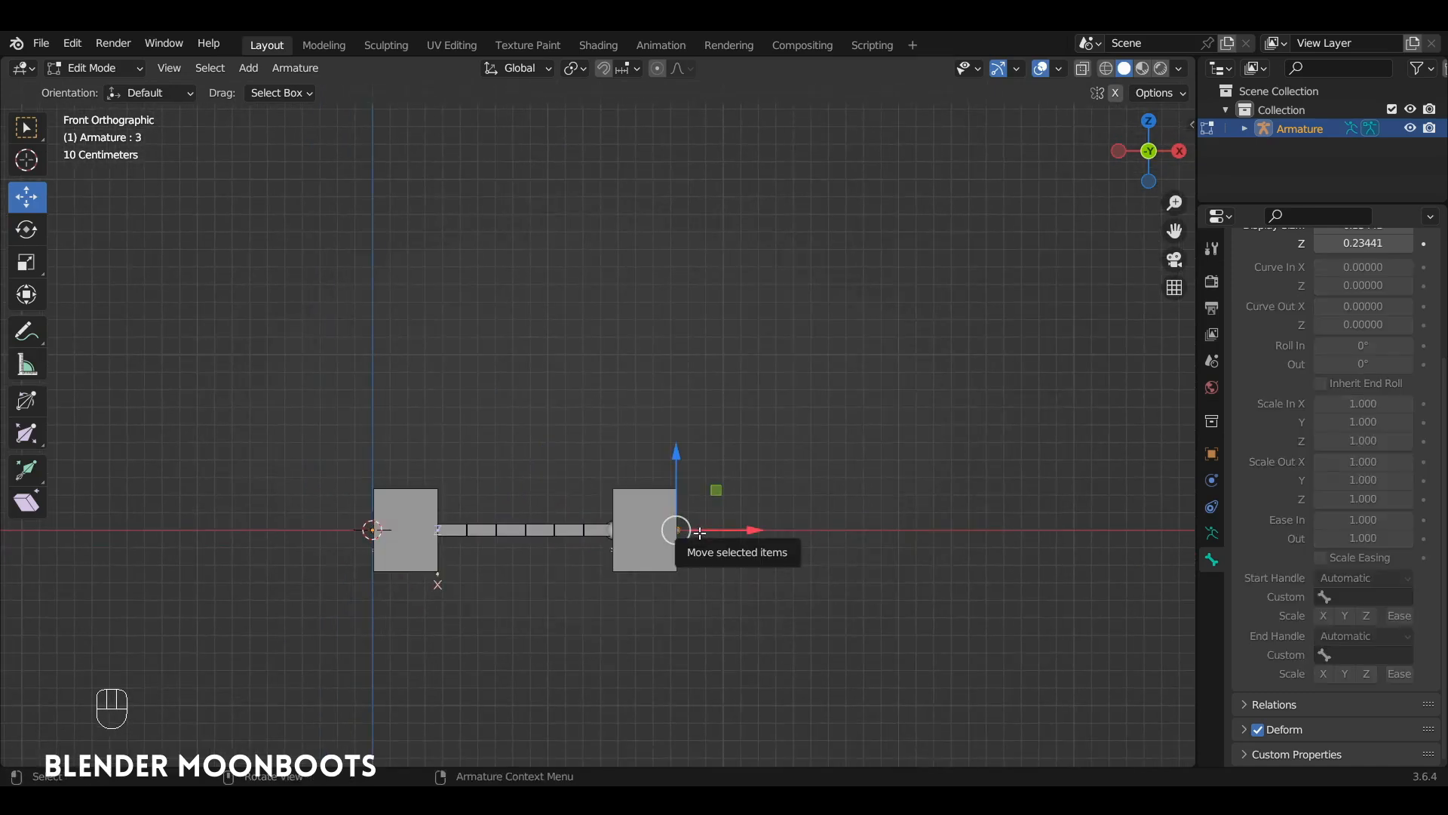
{"action": "key", "text": "e"}
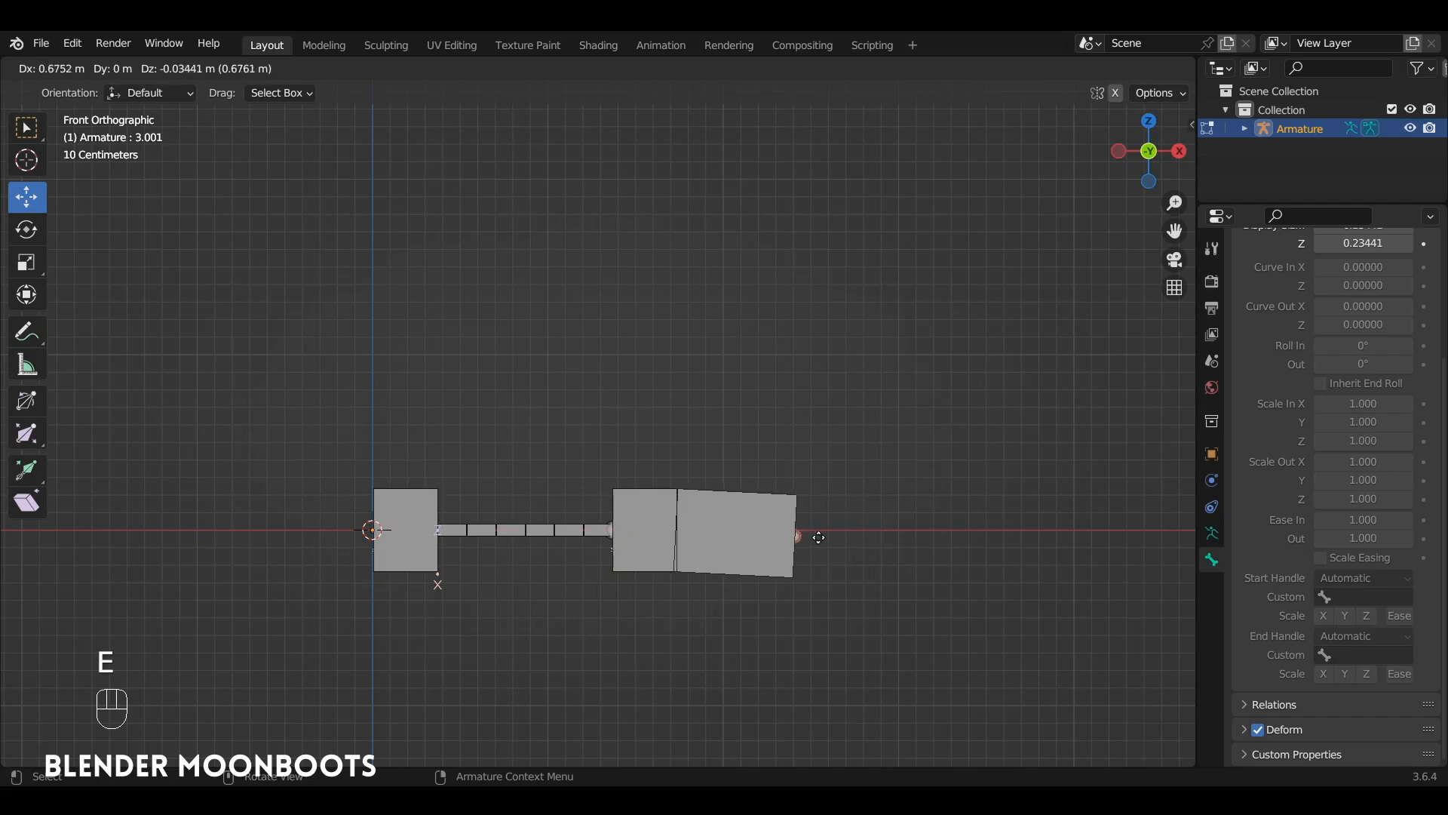
{"action": "left_click", "coordinate": [898, 535]}
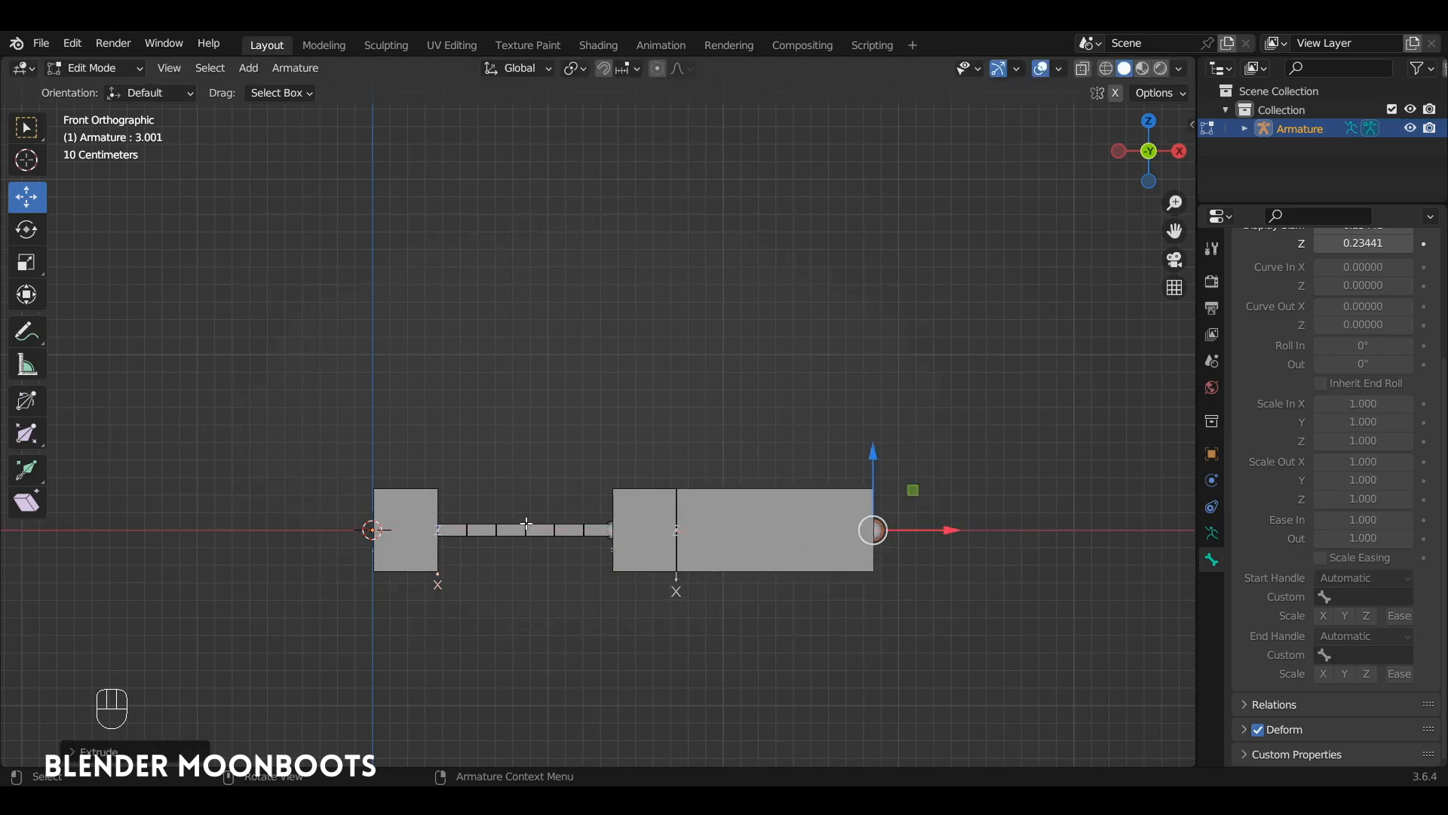
{"action": "left_click_drag", "start_coordinate": [943, 531], "coordinate": [912, 534]}
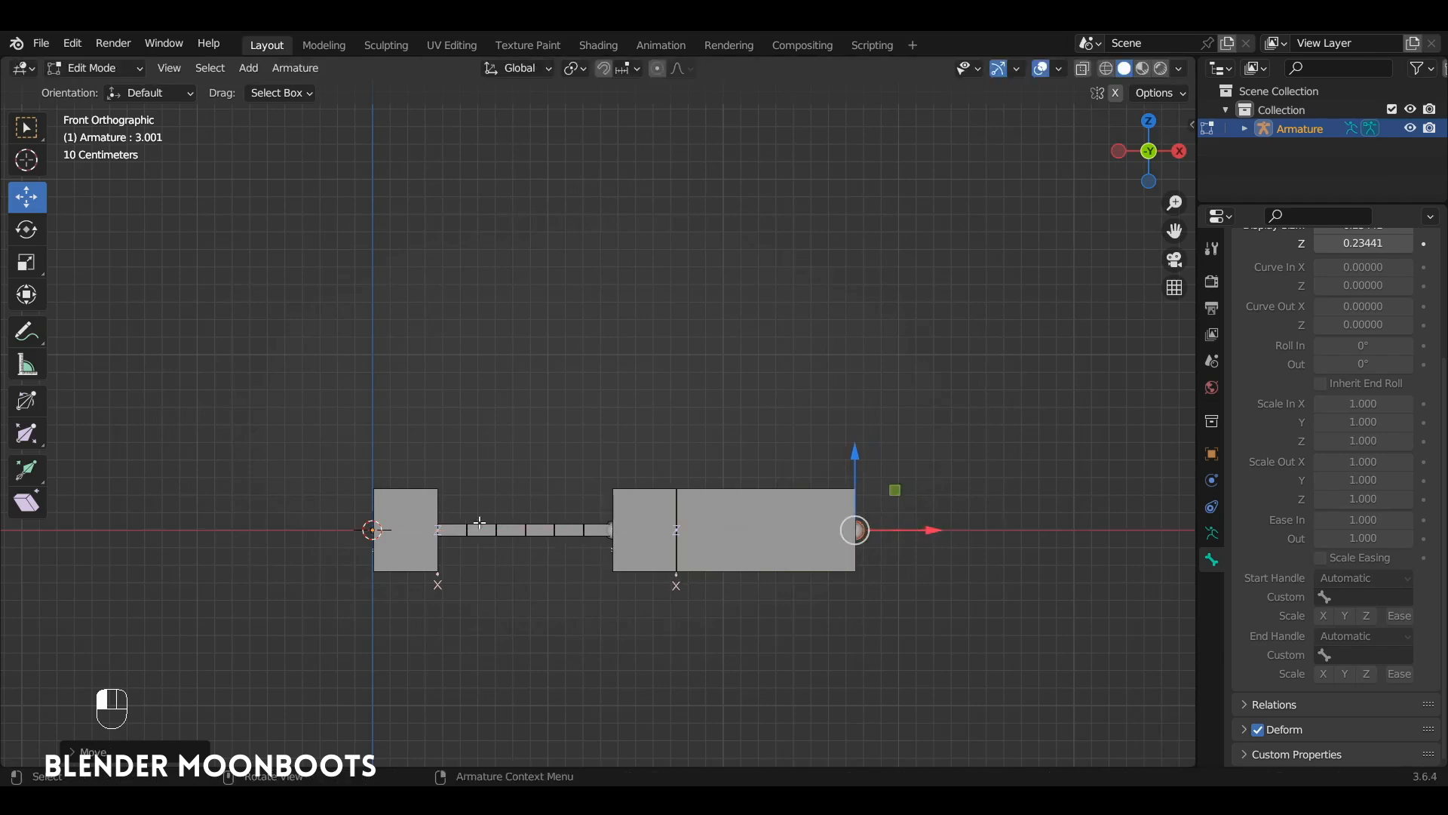
{"action": "key", "text": "e"}
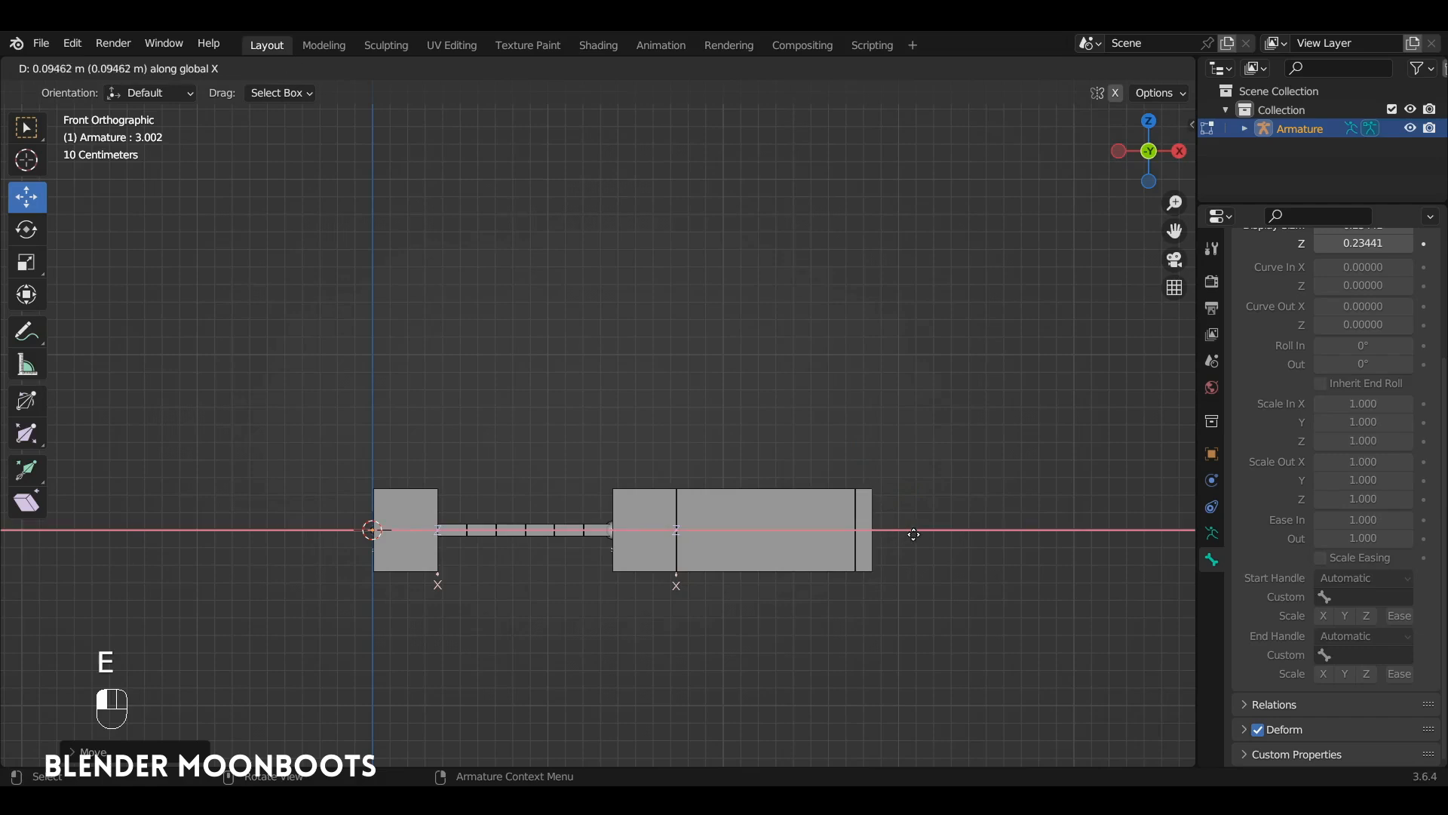
{"action": "left_click", "coordinate": [955, 534]}
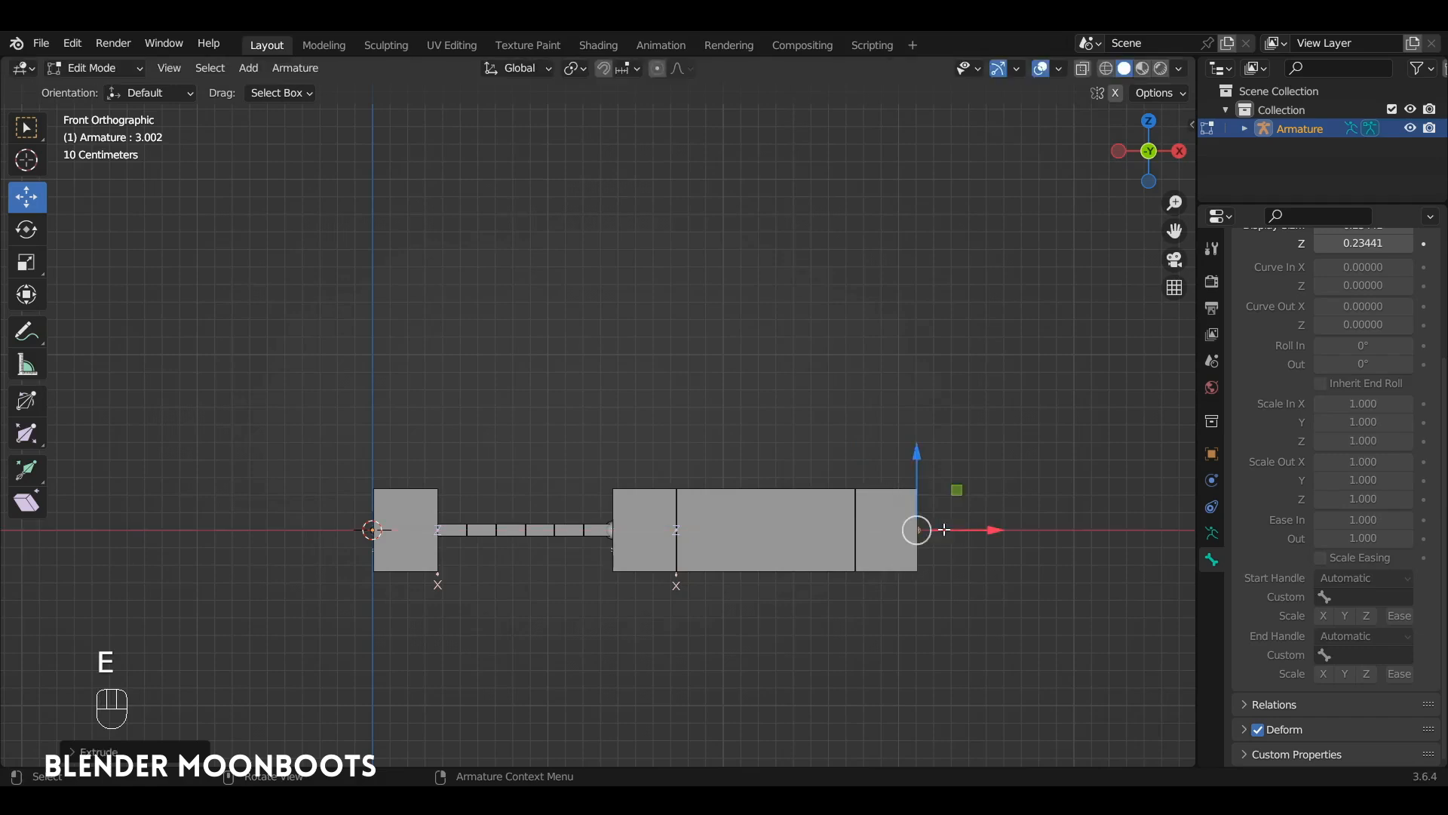
- Rename the longer extruded bone to 4 and the end bone to 5
{"action": "left_click", "coordinate": [765, 482]}
{"action": "key", "text": "F2"}
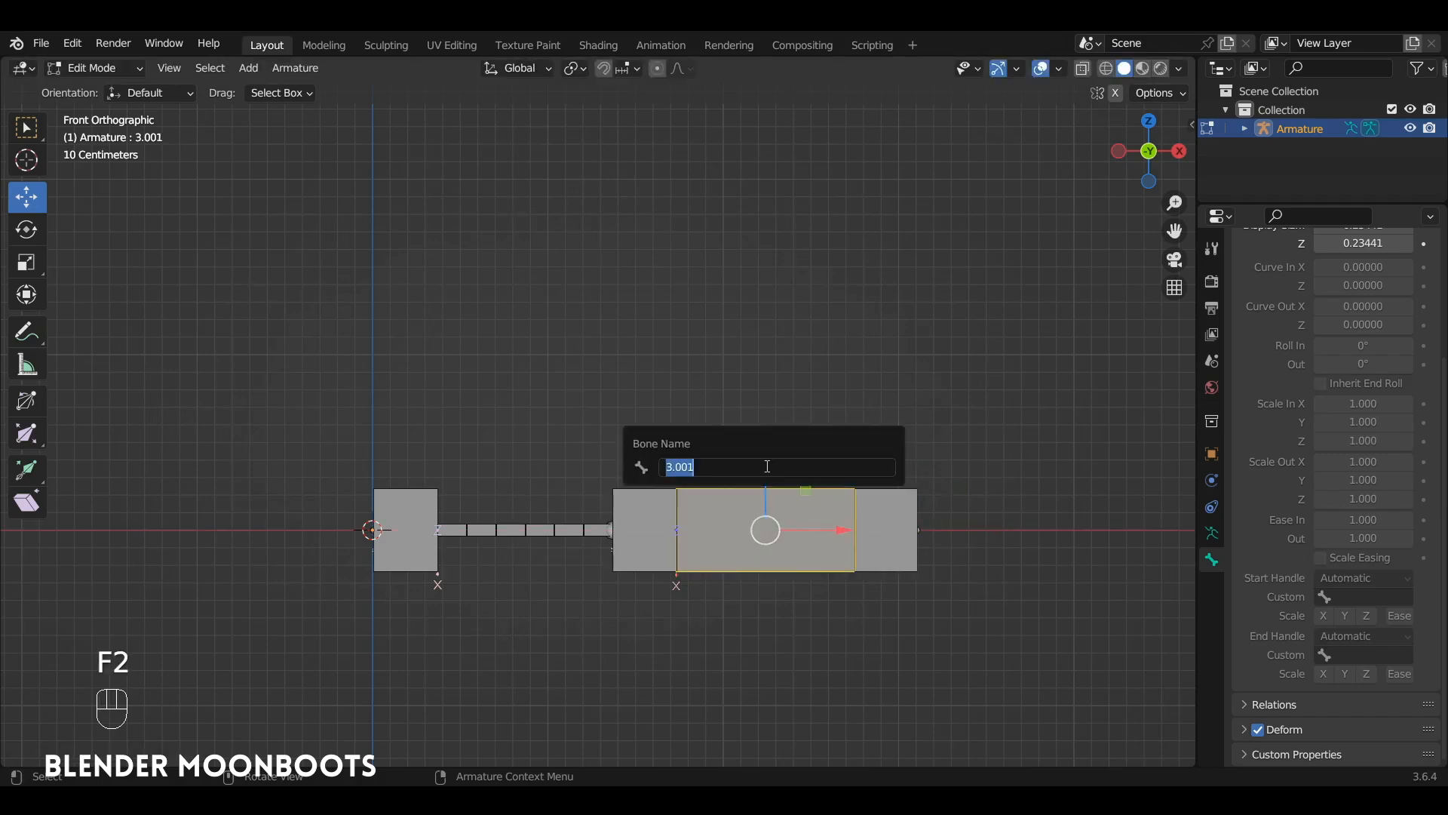
{"action": "type", "text": "4"}
{"action": "key", "text": "Return"}
{"action": "left_click", "coordinate": [883, 535]}
{"action": "key", "text": "F2"}
{"action": "type", "text": "5"}
{"action": "key", "text": "Return"}
- Scale bone 4's bendy bone display size down to about 0.038 and set its segments to 6
{"action": "left_click", "coordinate": [821, 500]}
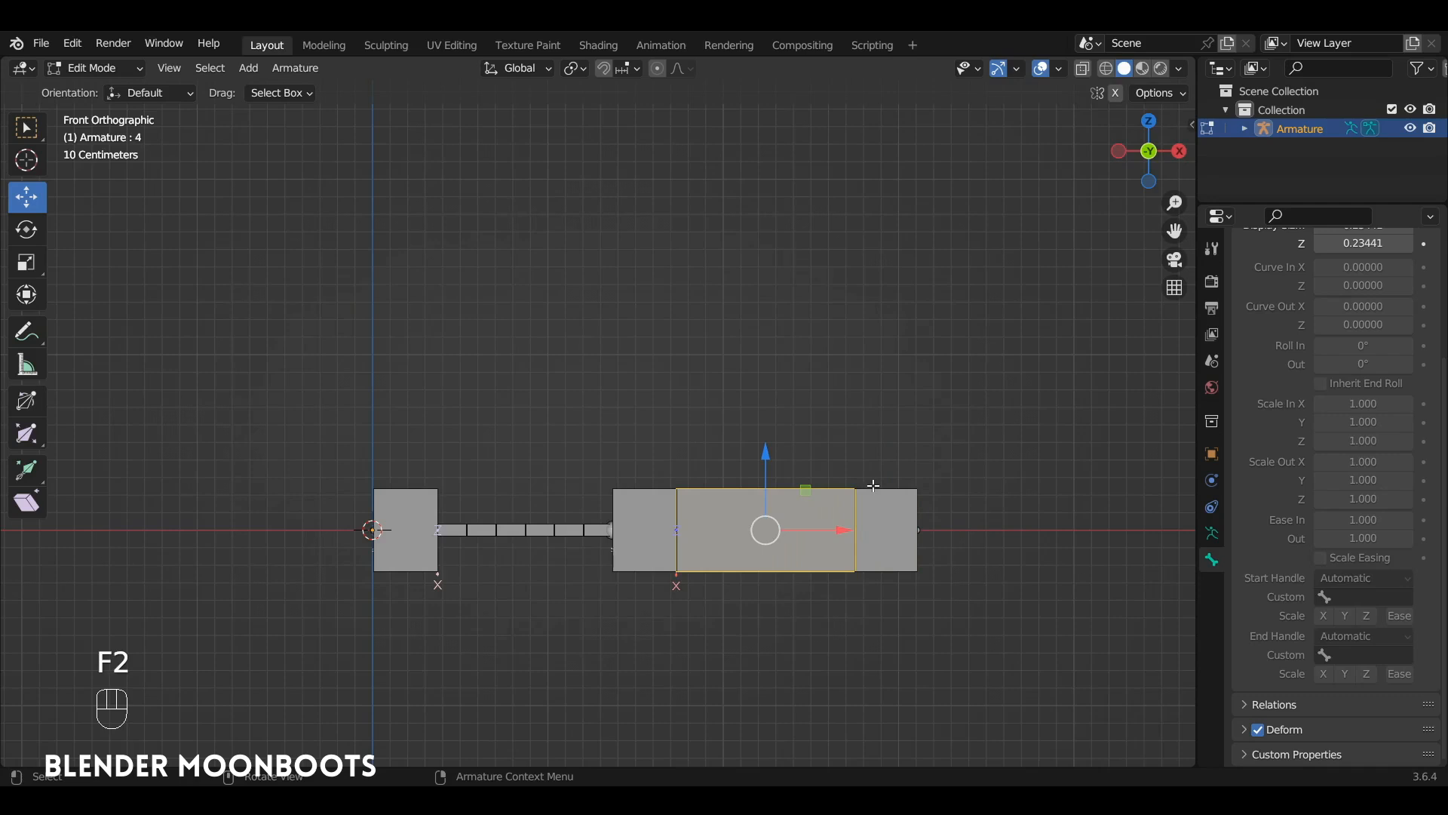
{"action": "key", "text": "ctrl+alt+s"}
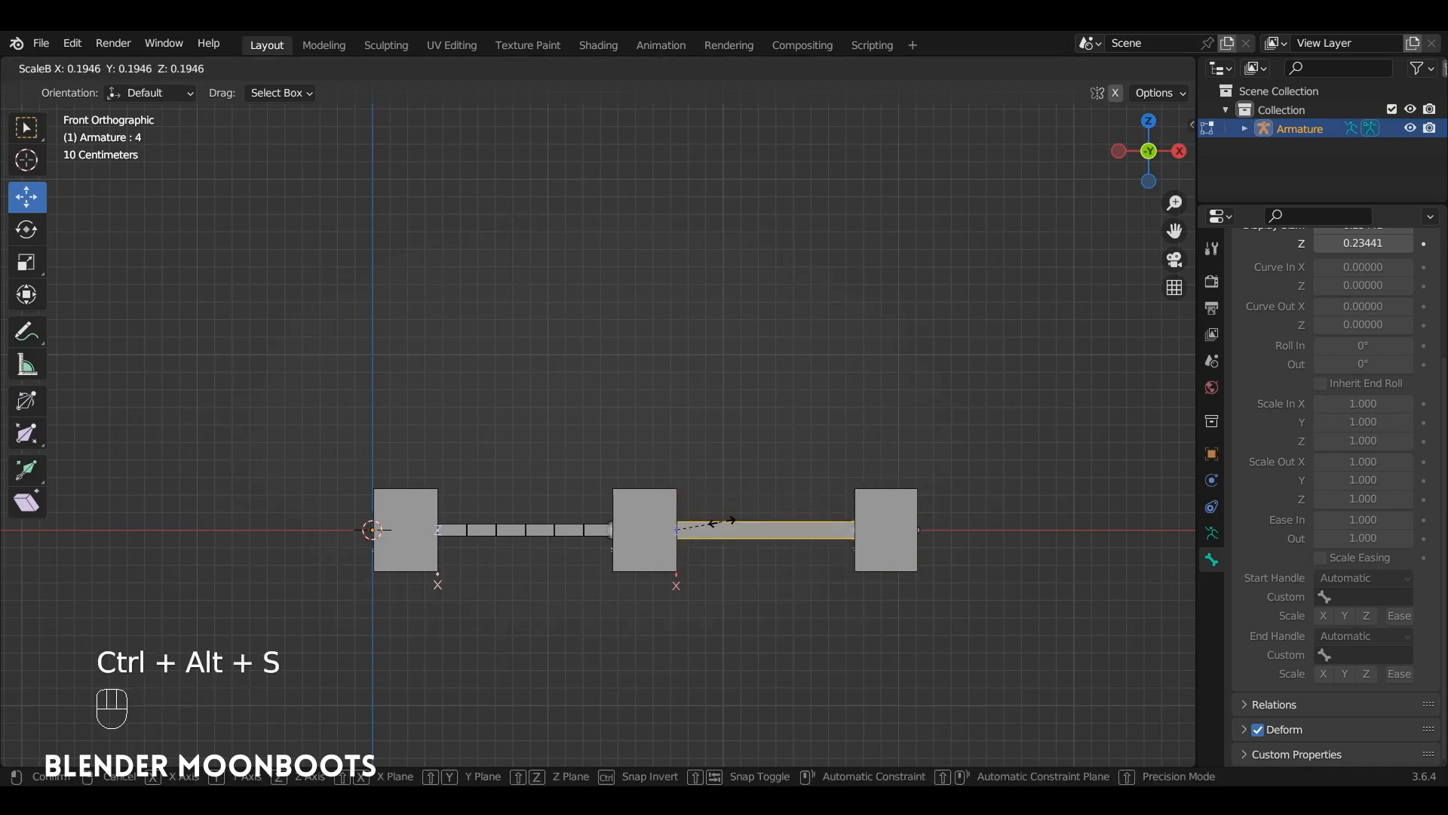
{"action": "left_click", "coordinate": [691, 525]}
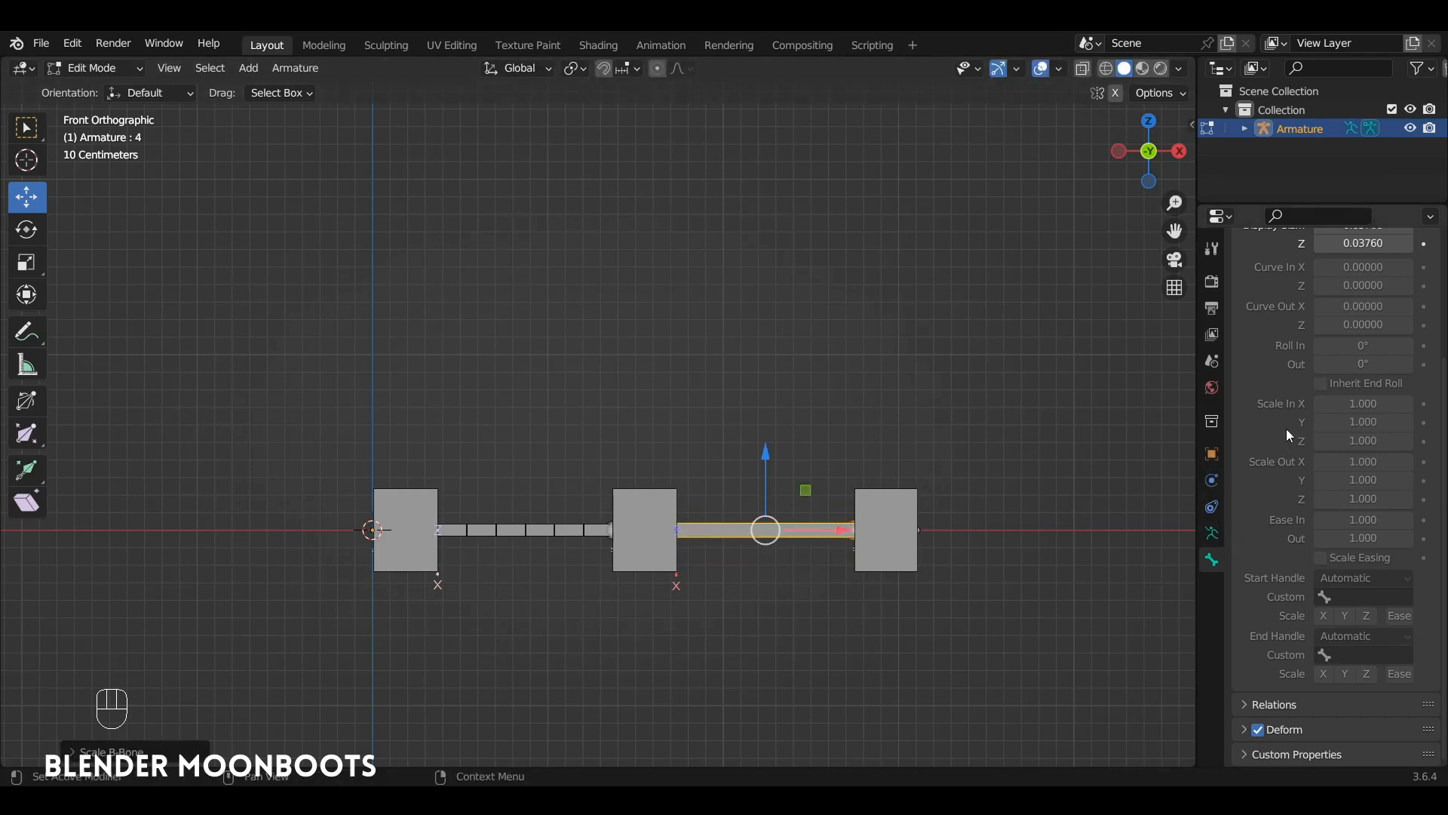
{"action": "scroll", "coordinate": [1321, 403], "scroll_direction": "up", "scroll_amount": 5}
{"action": "left_click", "coordinate": [1410, 363]}
{"action": "left_click", "coordinate": [1409, 363]}
{"action": "left_click", "coordinate": [1409, 363]}
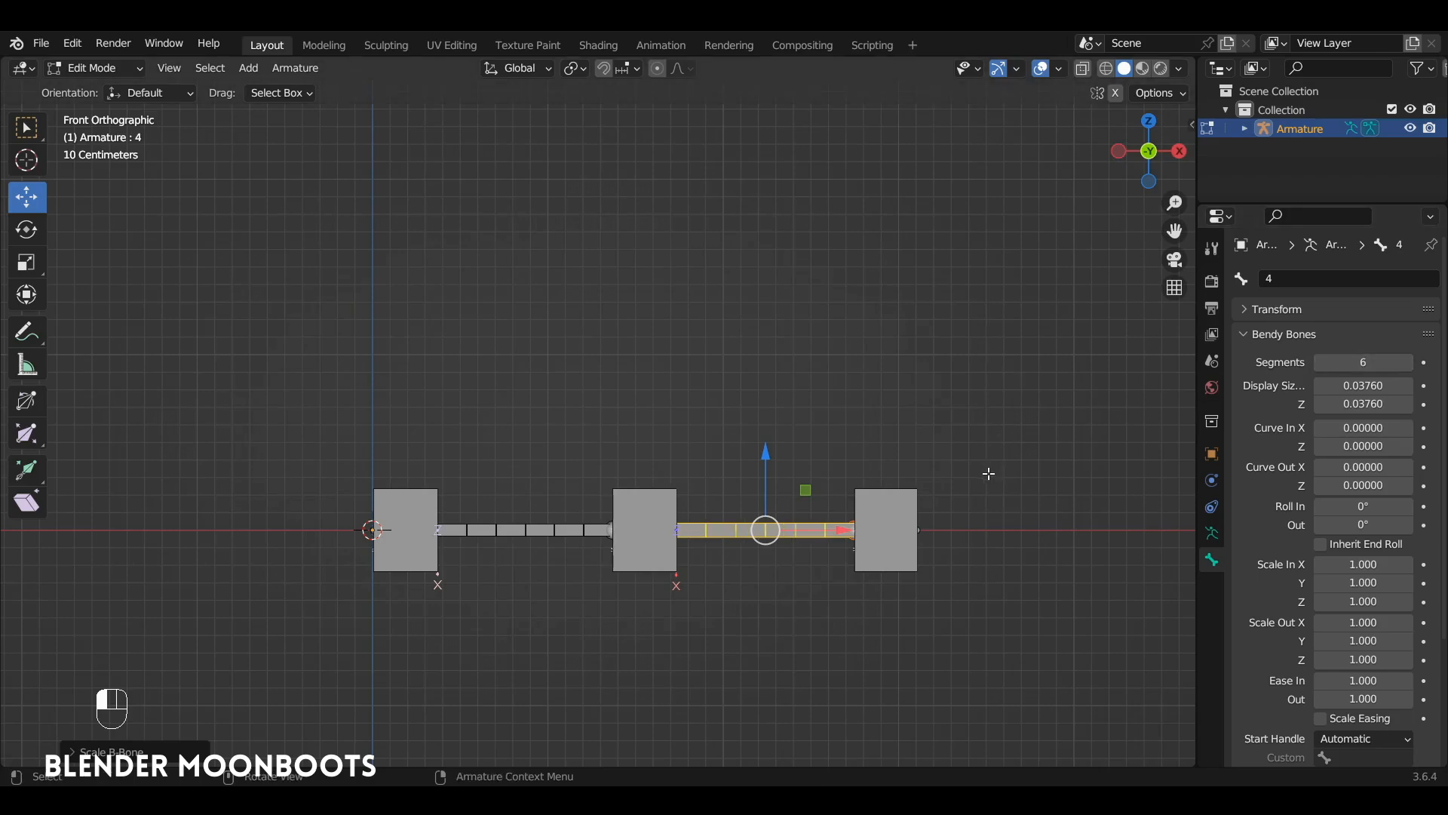
- Clear the parent of bone 5
{"action": "left_click", "coordinate": [887, 520]}
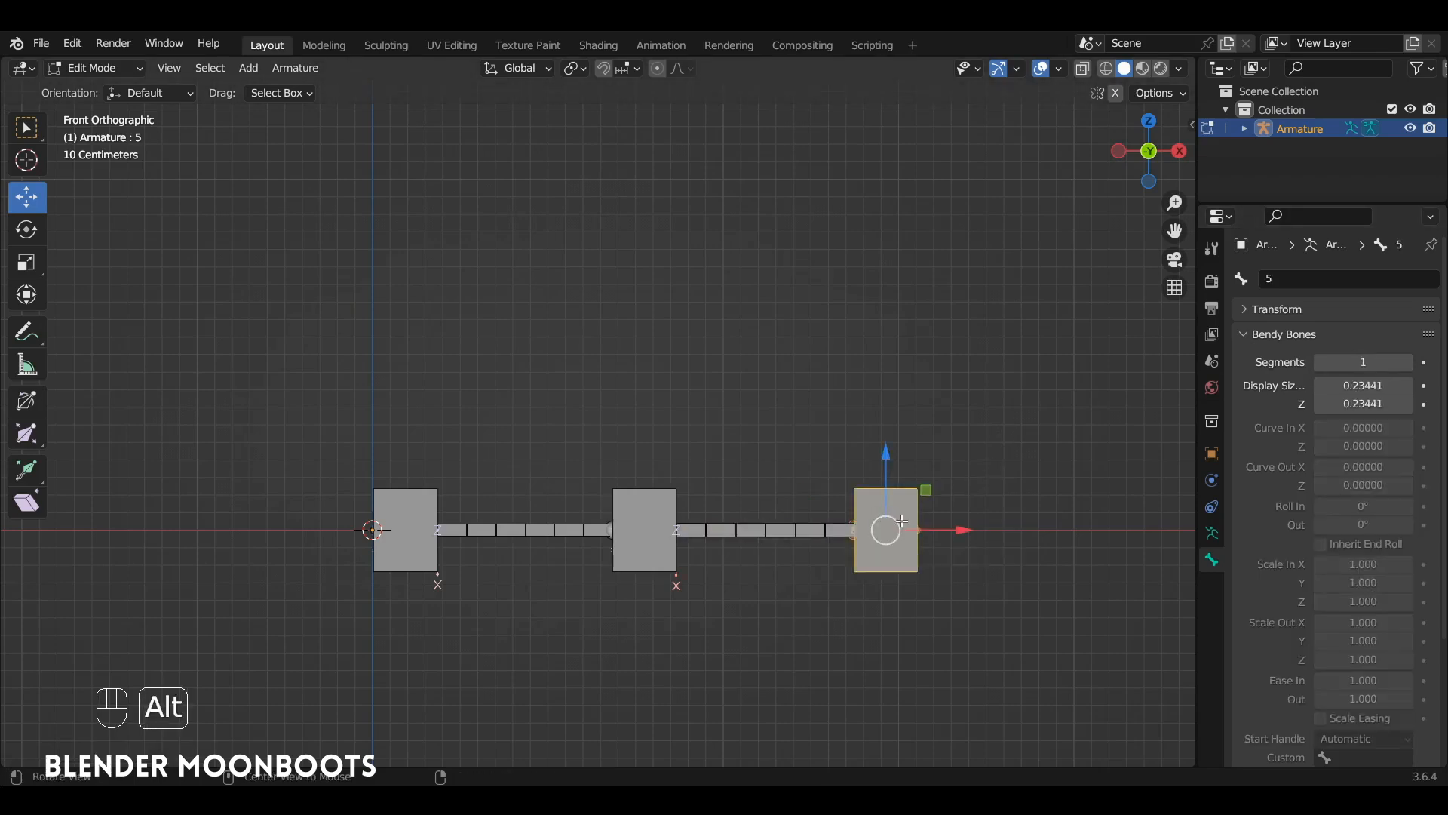
{"action": "key", "text": "alt+p"}
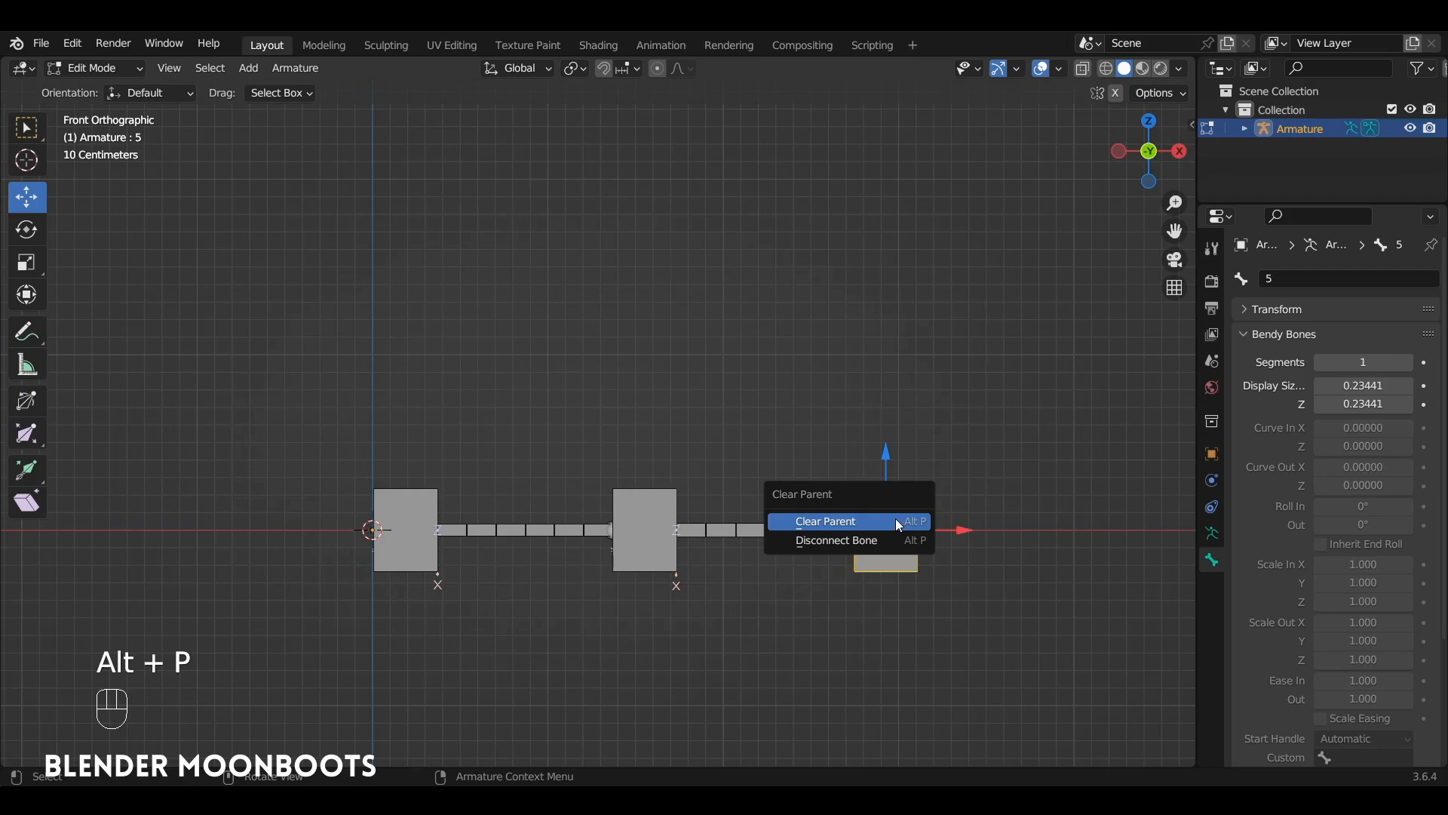
{"action": "left_click", "coordinate": [898, 523]}
- In Pose Mode, add a Stretch To constraint to bone 4 with the Armature as target and 5 as target bone
{"action": "key", "text": "ctrl+Tab"}
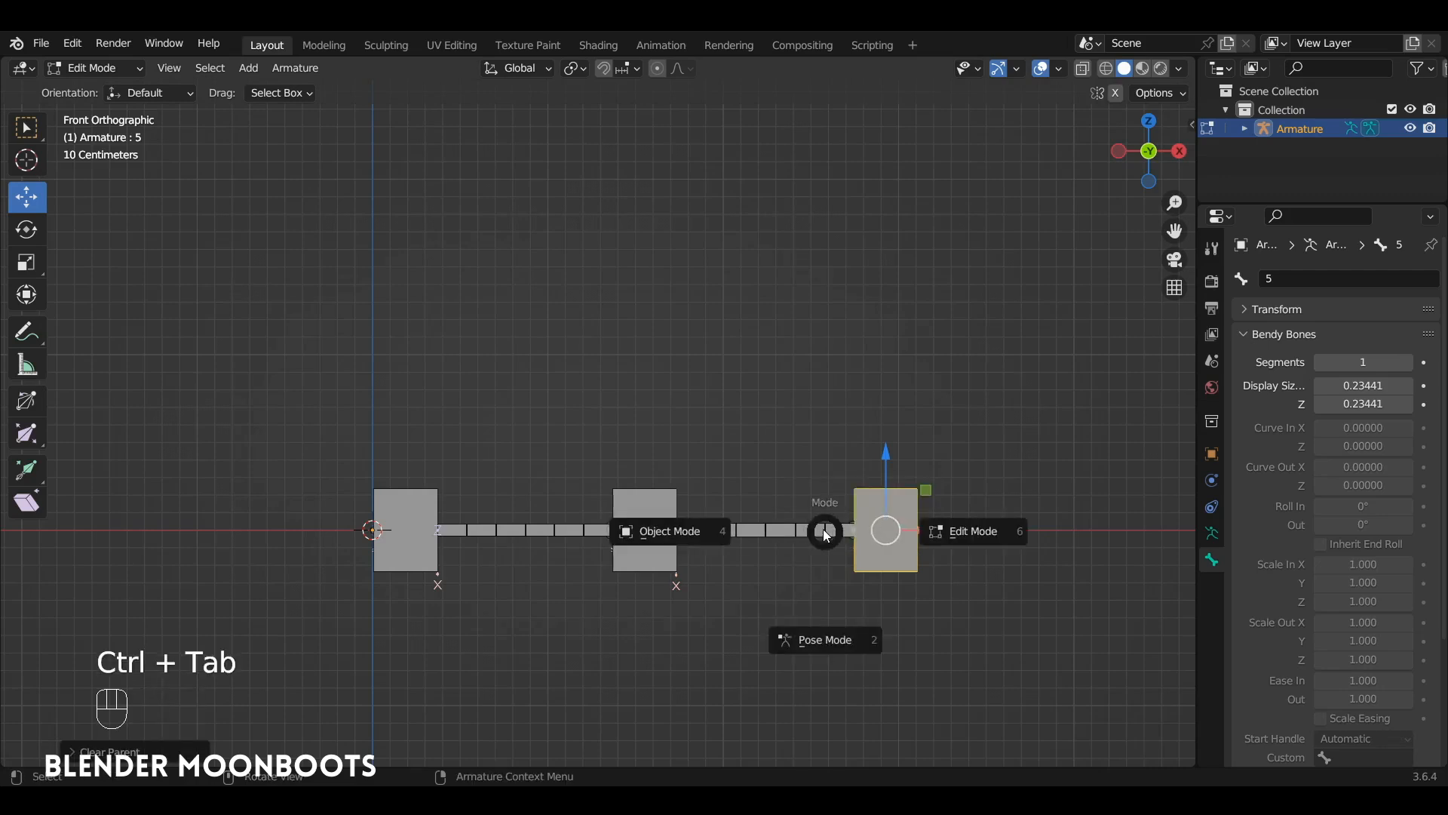
{"action": "left_click", "coordinate": [793, 604]}
{"action": "left_click", "coordinate": [793, 529]}
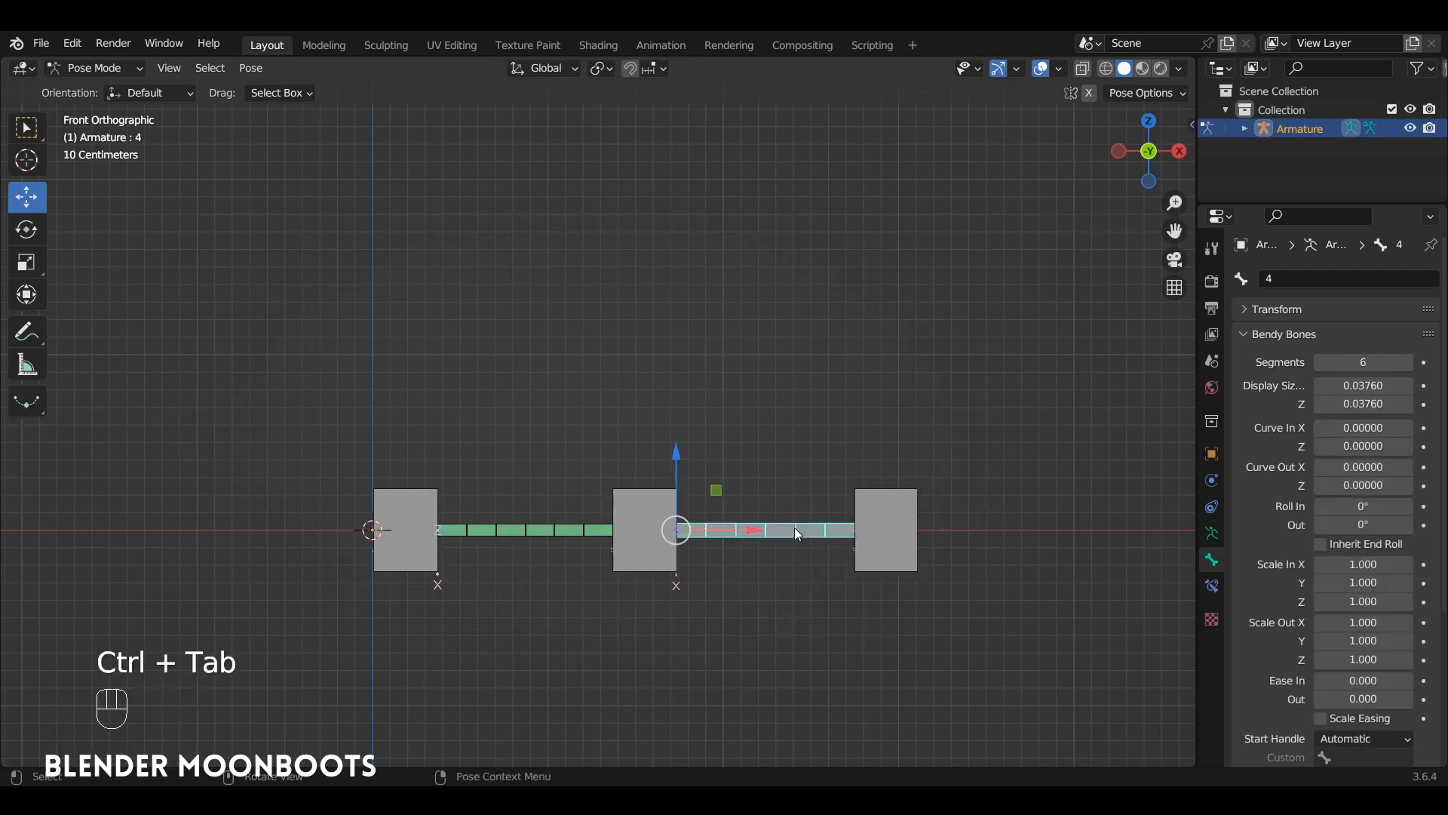
{"action": "left_click", "coordinate": [1210, 592]}
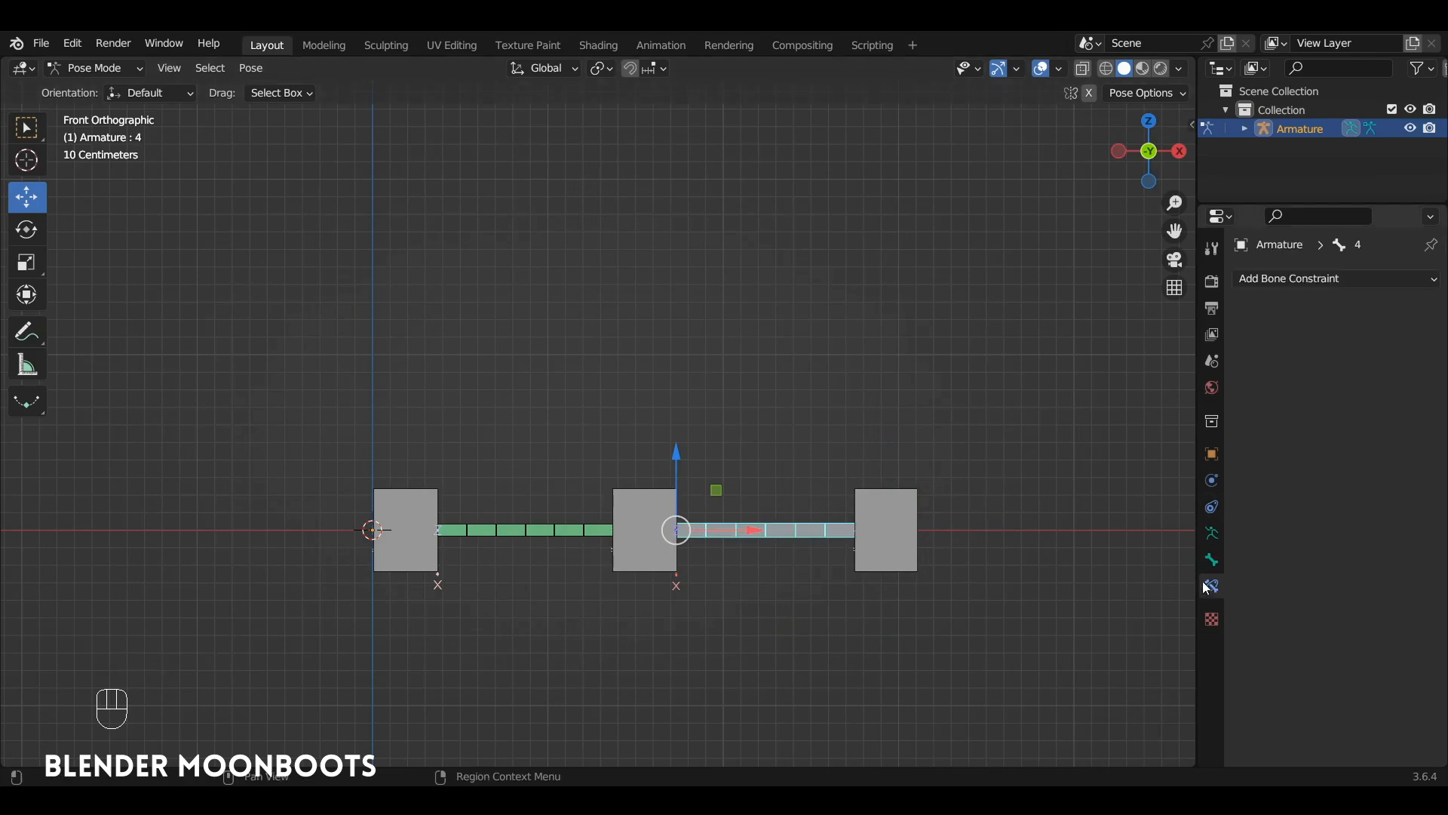
{"action": "left_click", "coordinate": [1319, 279]}
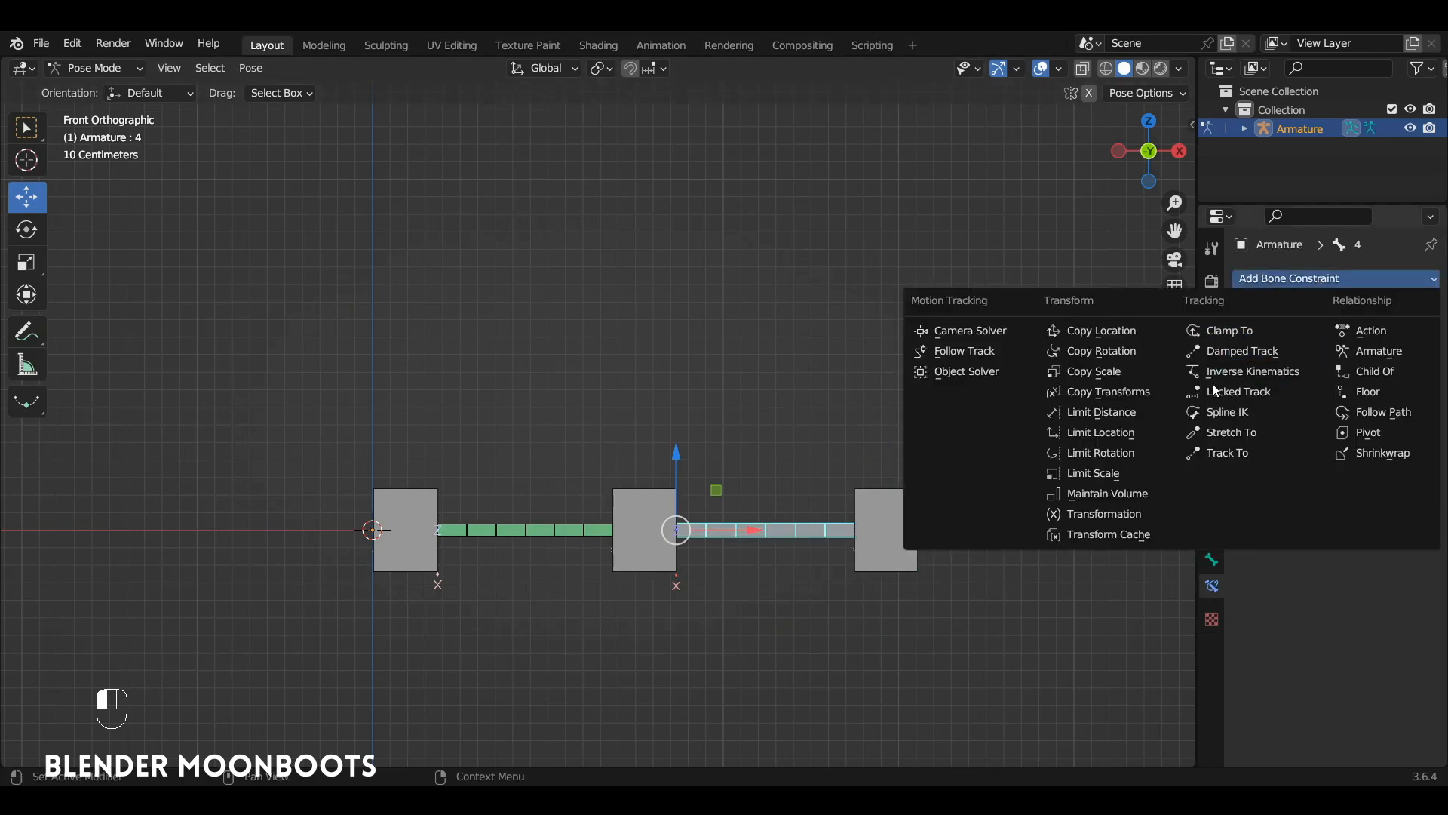
{"action": "left_click", "coordinate": [1229, 432]}
{"action": "left_click", "coordinate": [1405, 338]}
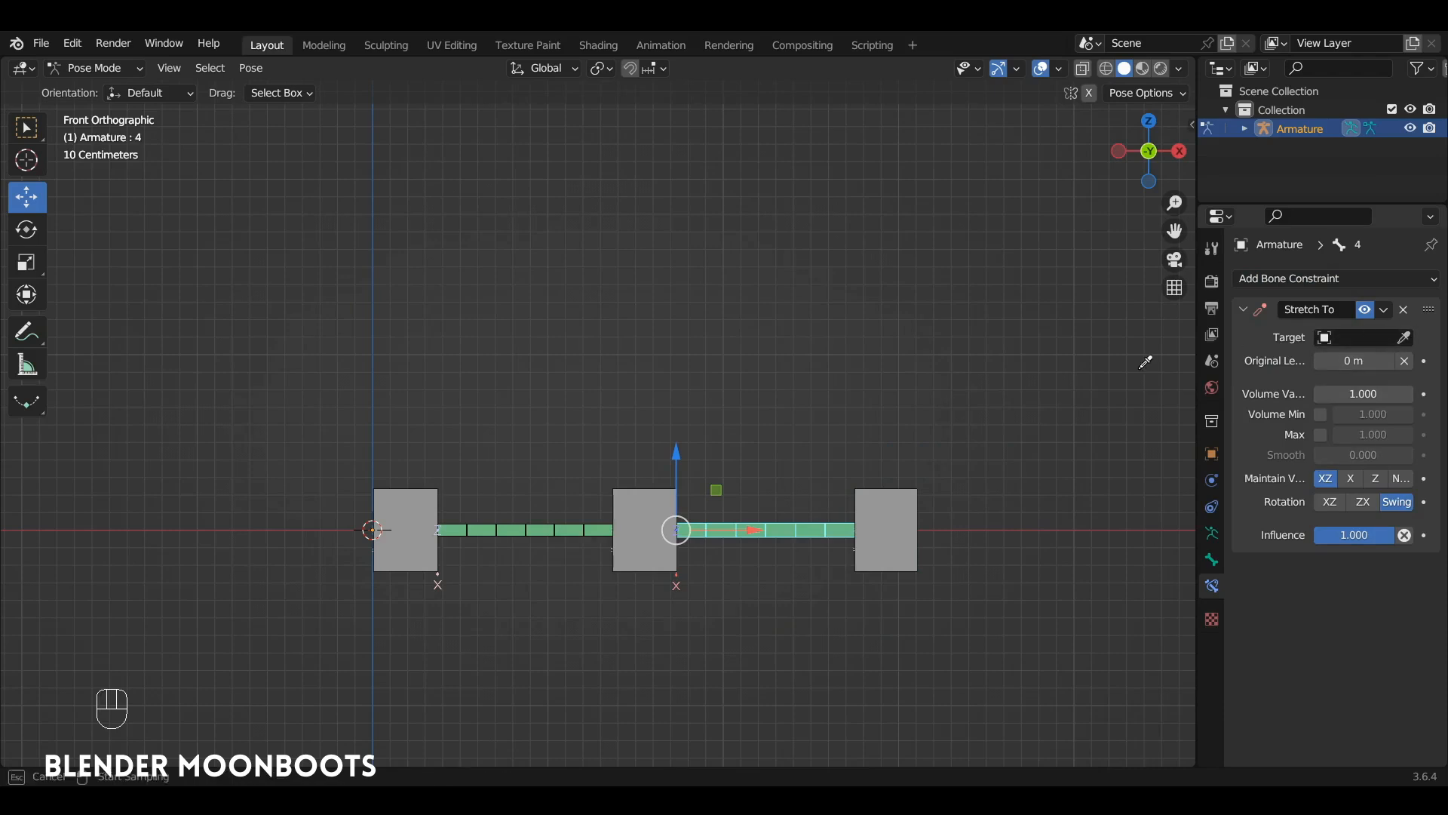
{"action": "left_click", "coordinate": [894, 471]}
{"action": "left_click", "coordinate": [1343, 366]}
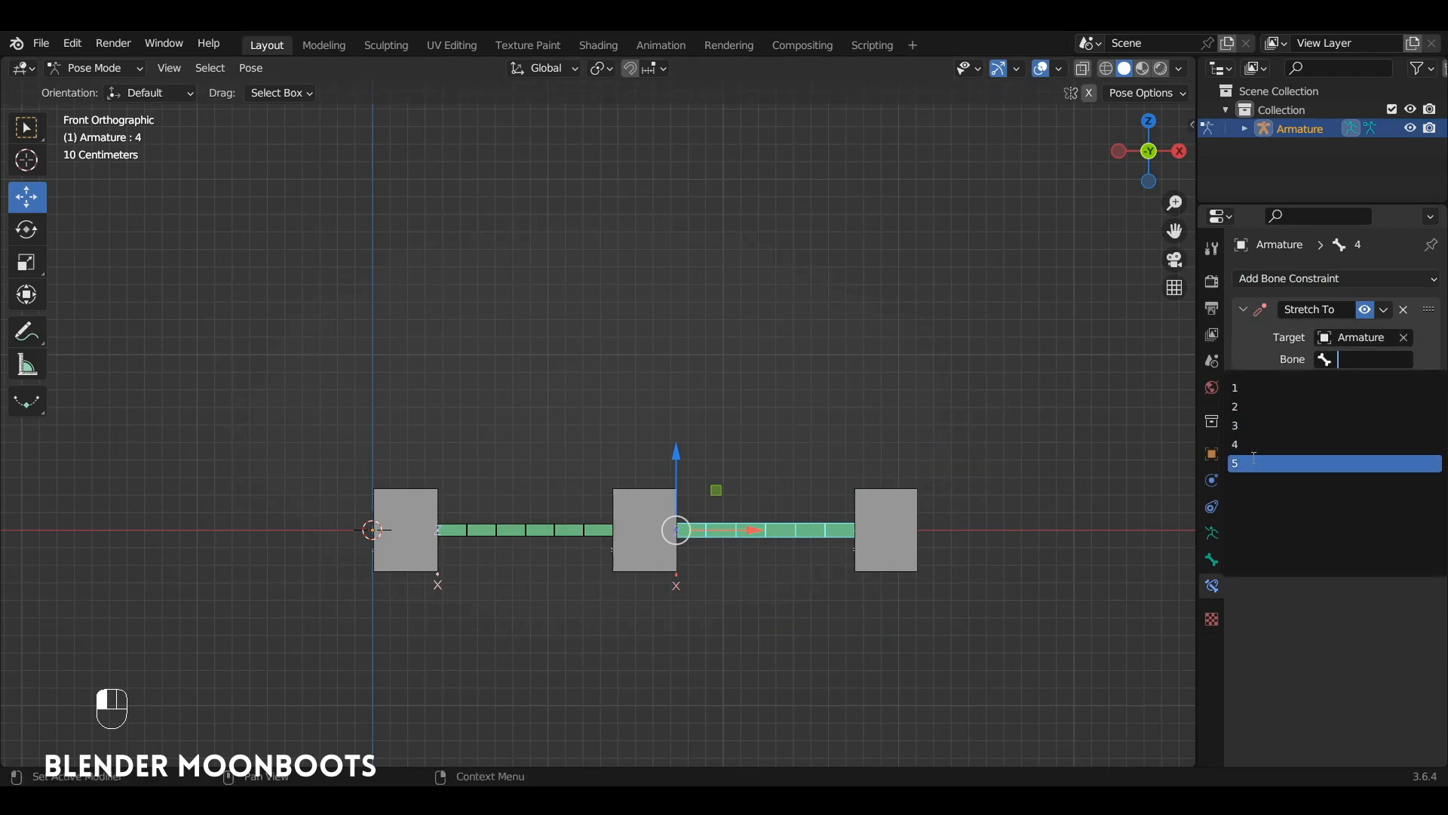
{"action": "left_click", "coordinate": [1328, 463]}
- Rotate and move bone 5 to test how bone 4 stretches, and undo the move
{"action": "left_click", "coordinate": [899, 499]}
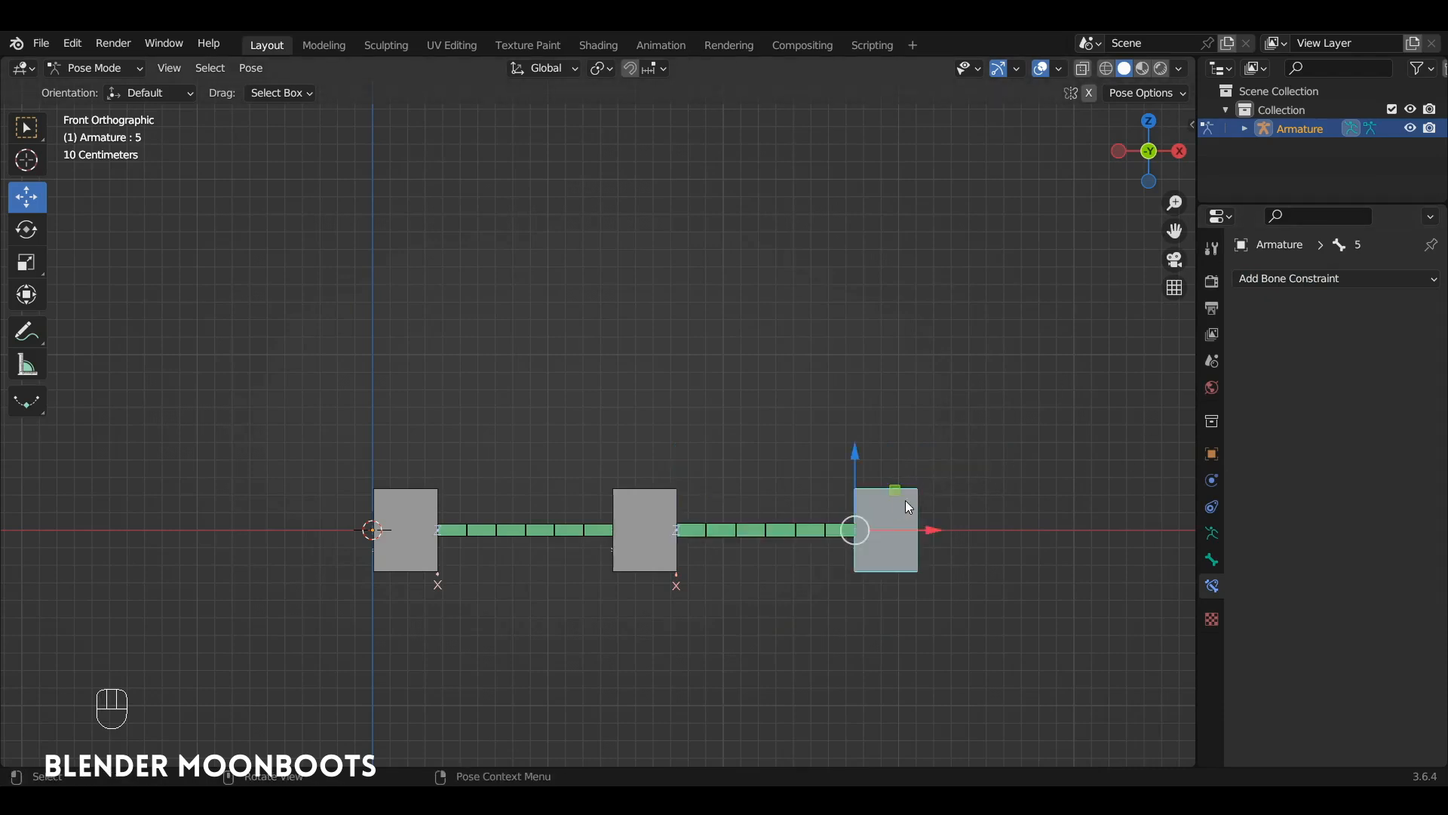
{"action": "key", "text": "r"}
{"action": "left_click", "coordinate": [881, 502]}
{"action": "key", "text": "g"}
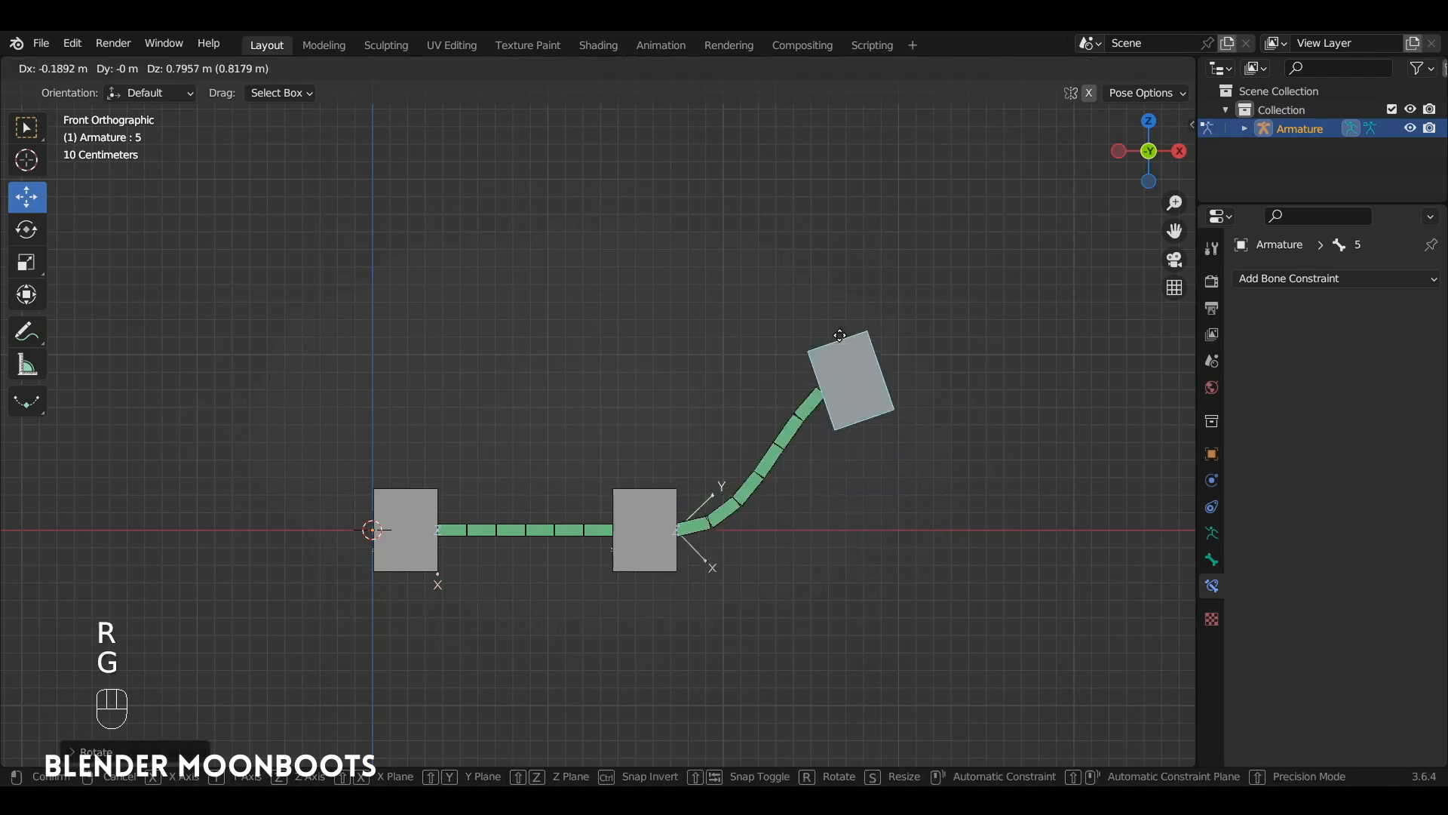
{"action": "left_click", "coordinate": [915, 576]}
{"action": "key", "text": "ctrl+z"}
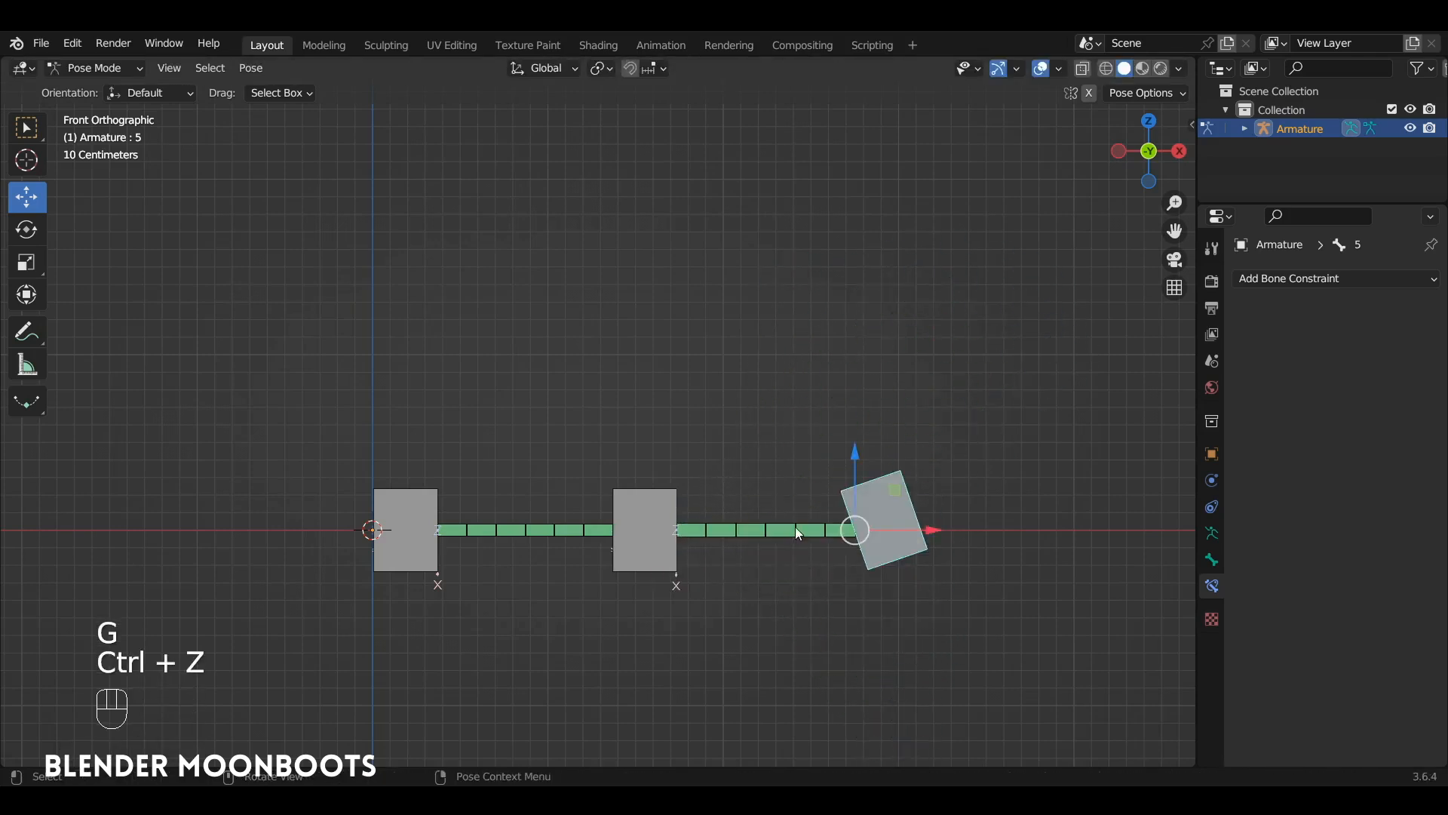
- Pose bone 5 above bone 3 level and rotate it so the bend of bone 4 can be judged
{"action": "left_click", "coordinate": [828, 535]}
{"action": "left_click", "coordinate": [898, 499]}
{"action": "key", "text": "g"}
{"action": "left_click", "coordinate": [864, 356]}
{"action": "key", "text": "r"}
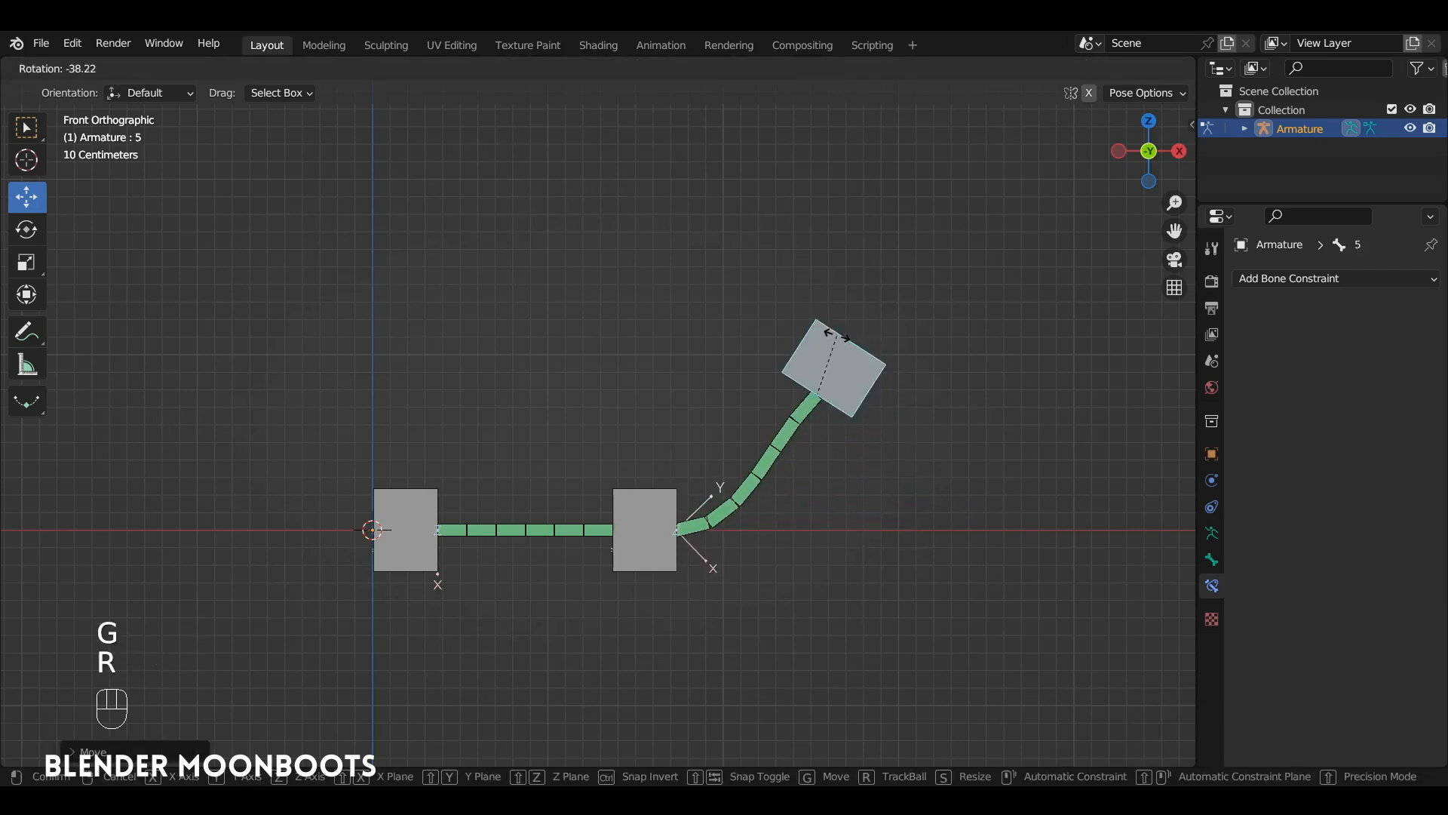
{"action": "left_click", "coordinate": [823, 336]}
- Set bone 4's bendy bone start handle to Absolute with bone 3 as its custom handle
{"action": "left_click", "coordinate": [791, 430]}
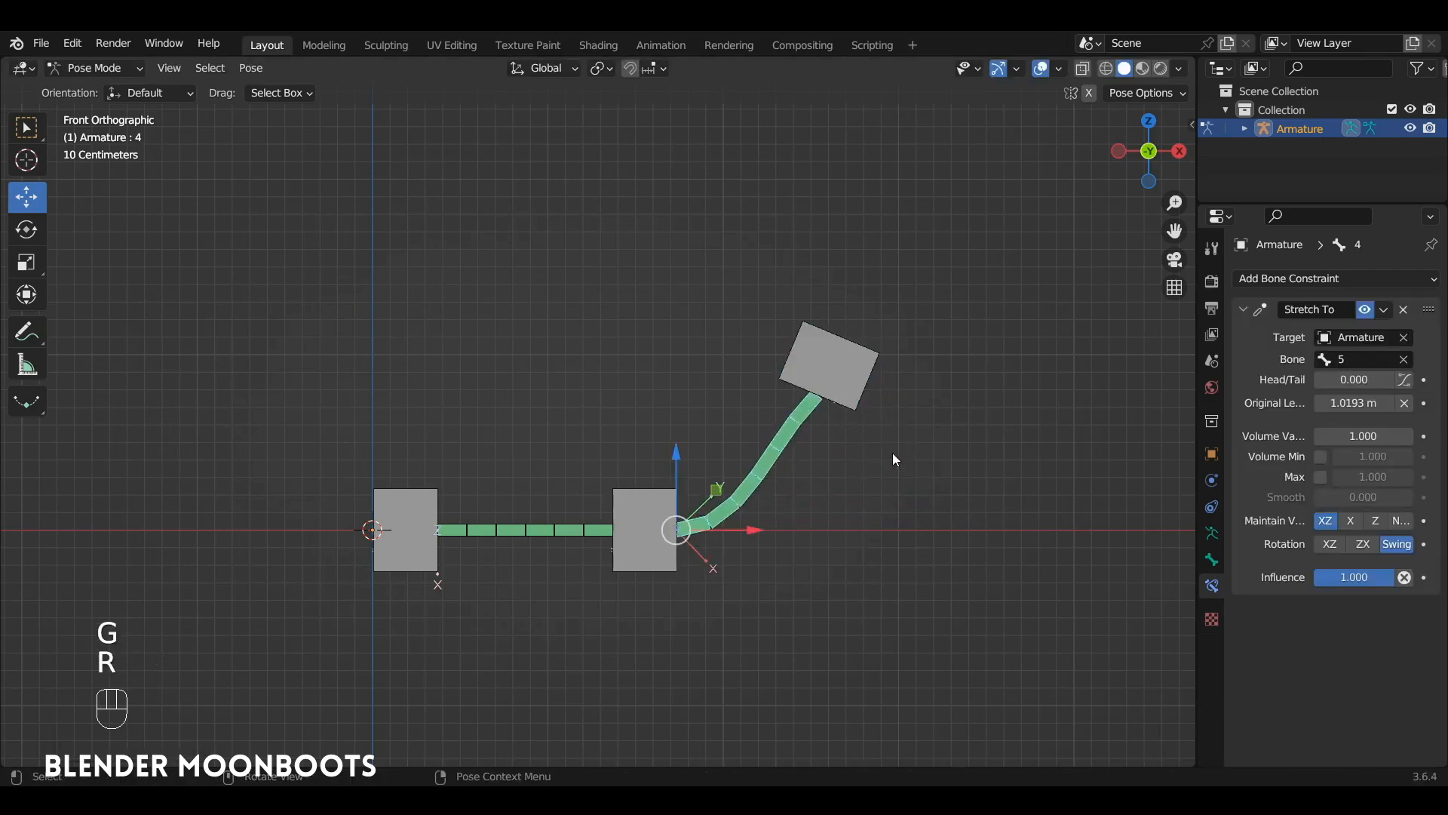
{"action": "left_click", "coordinate": [1212, 559]}
{"action": "scroll", "coordinate": [1286, 575], "scroll_direction": "down", "scroll_amount": 6}
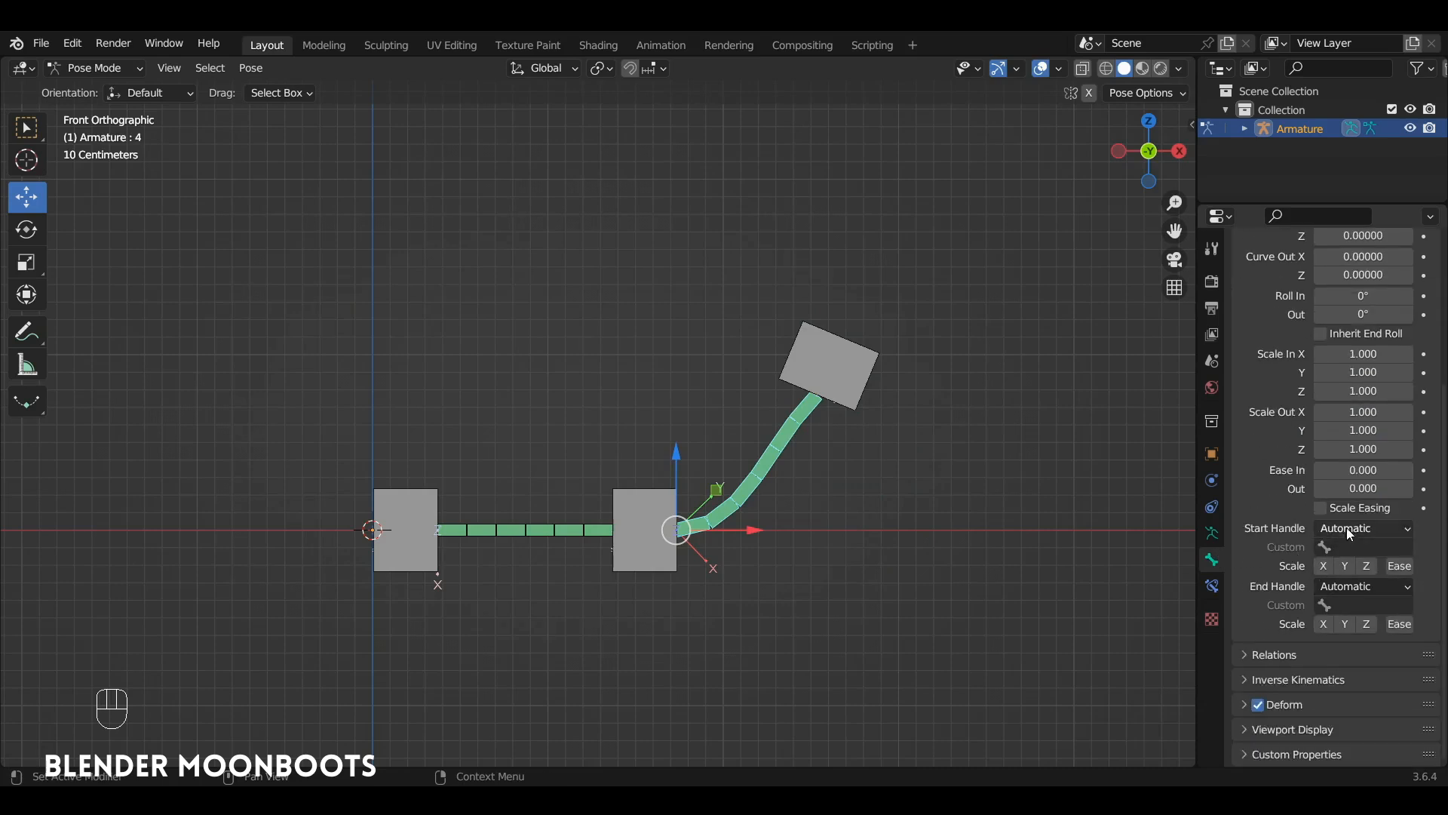
{"action": "left_click", "coordinate": [1346, 528]}
{"action": "left_click", "coordinate": [1350, 568]}
{"action": "left_click", "coordinate": [1350, 547]}
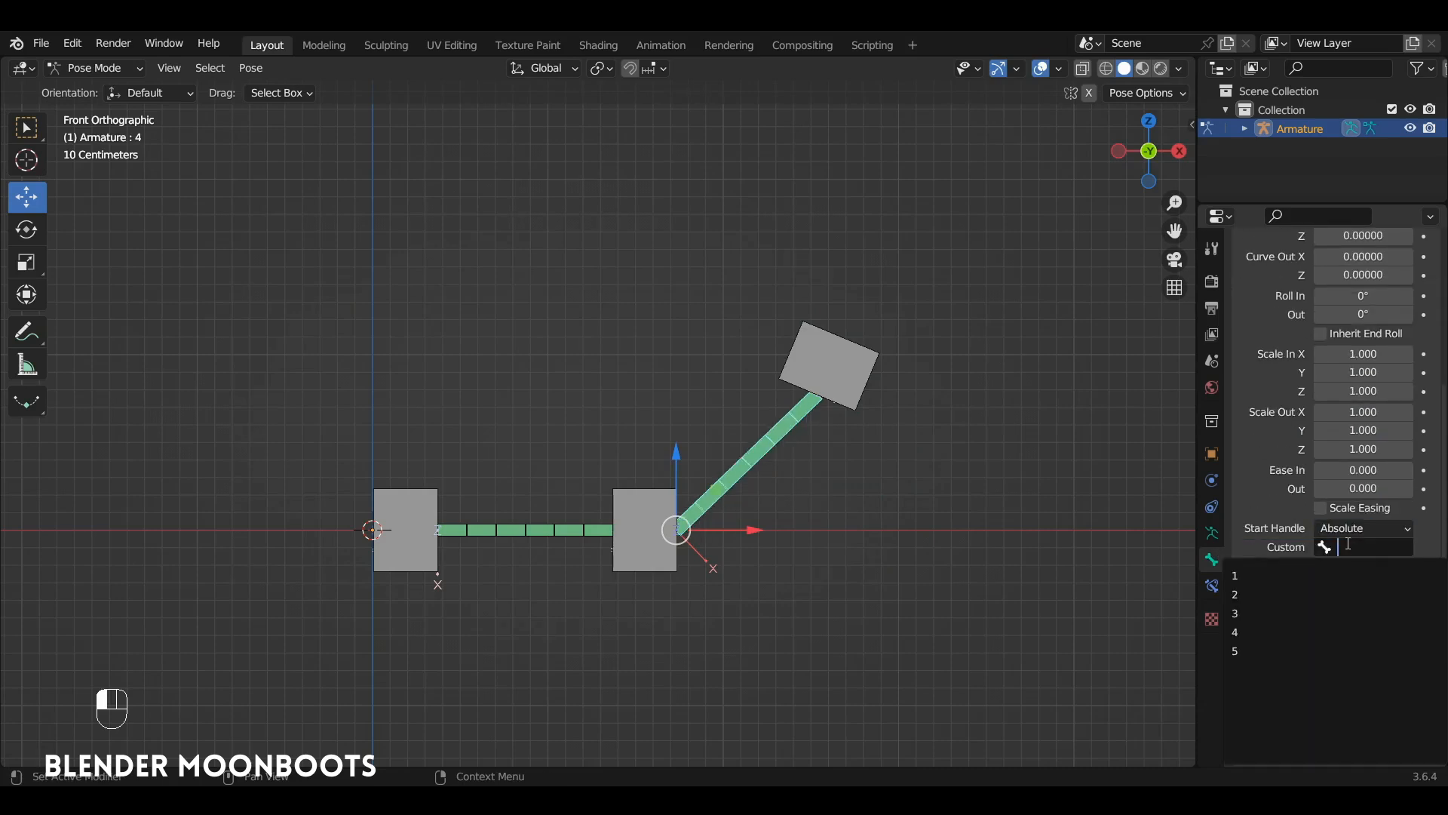
{"action": "left_click", "coordinate": [1311, 604]}
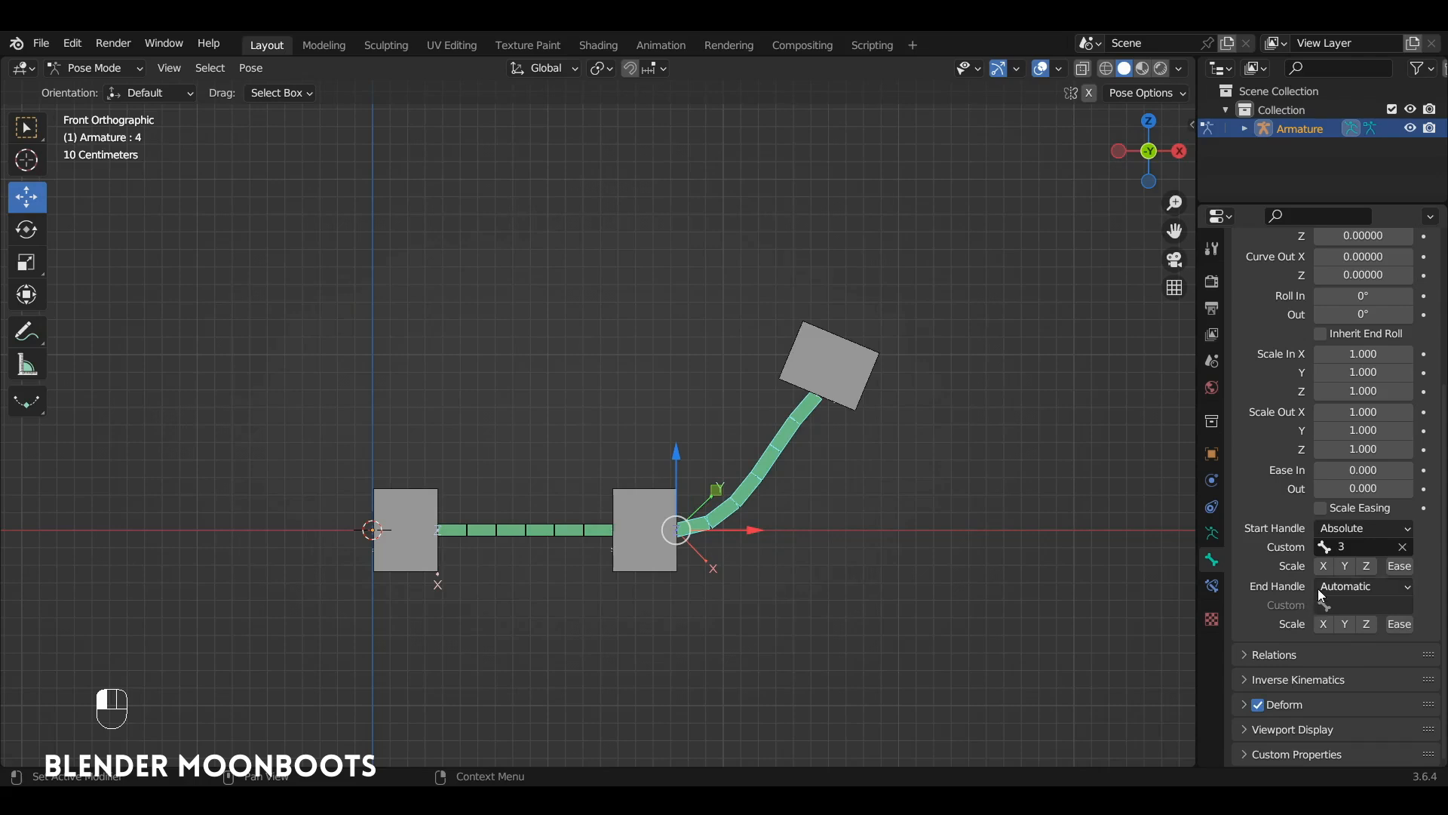
- Set bone 4's bendy bone end handle to Absolute with bone 5 as its custom handle
{"action": "left_click", "coordinate": [1325, 587]}
{"action": "left_click", "coordinate": [1320, 627]}
{"action": "left_click", "coordinate": [1343, 605]}
{"action": "left_click", "coordinate": [1270, 475]}
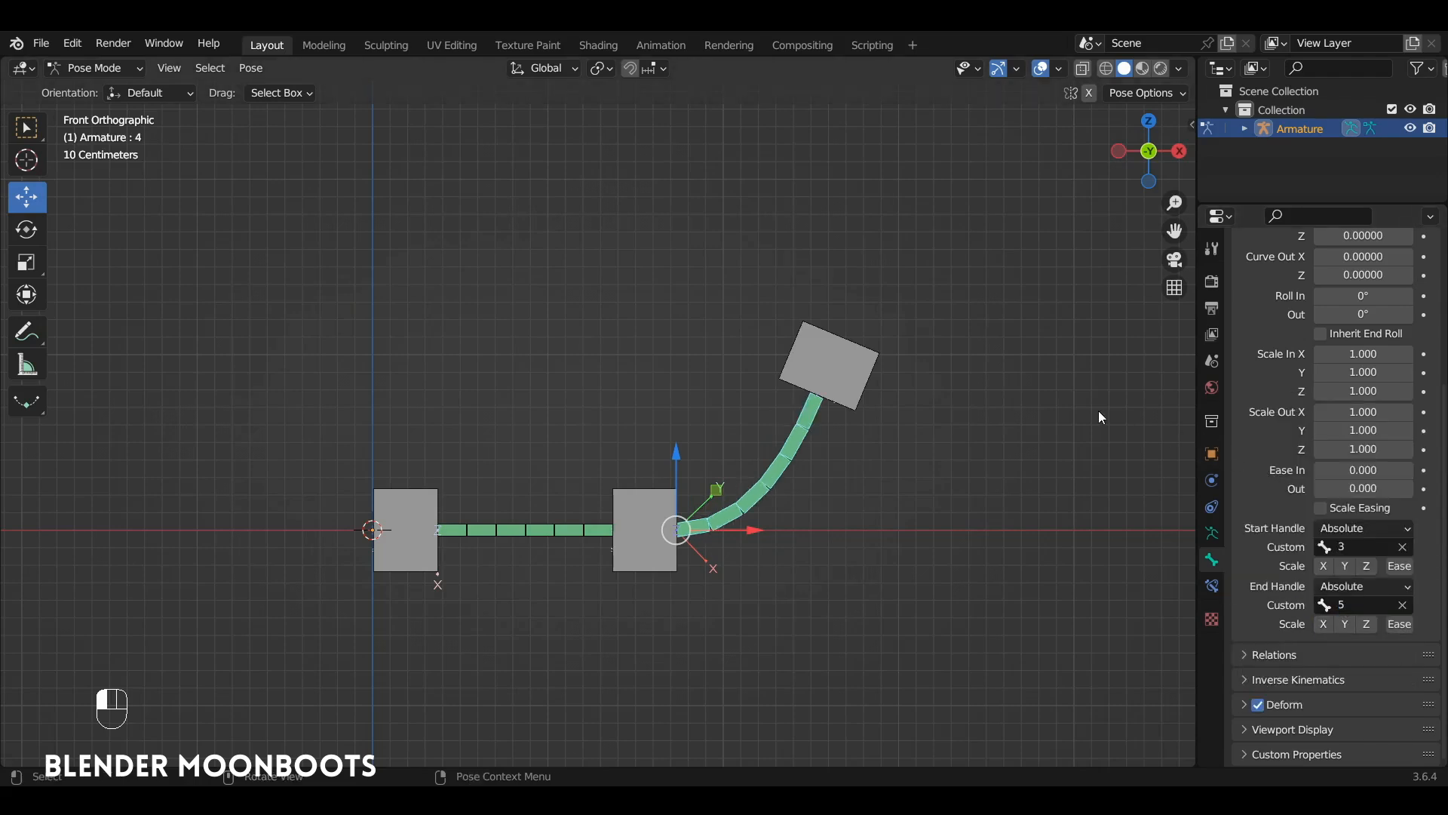
- Clear the rotation, scale and location of all pose bones
{"action": "key", "text": "a"}
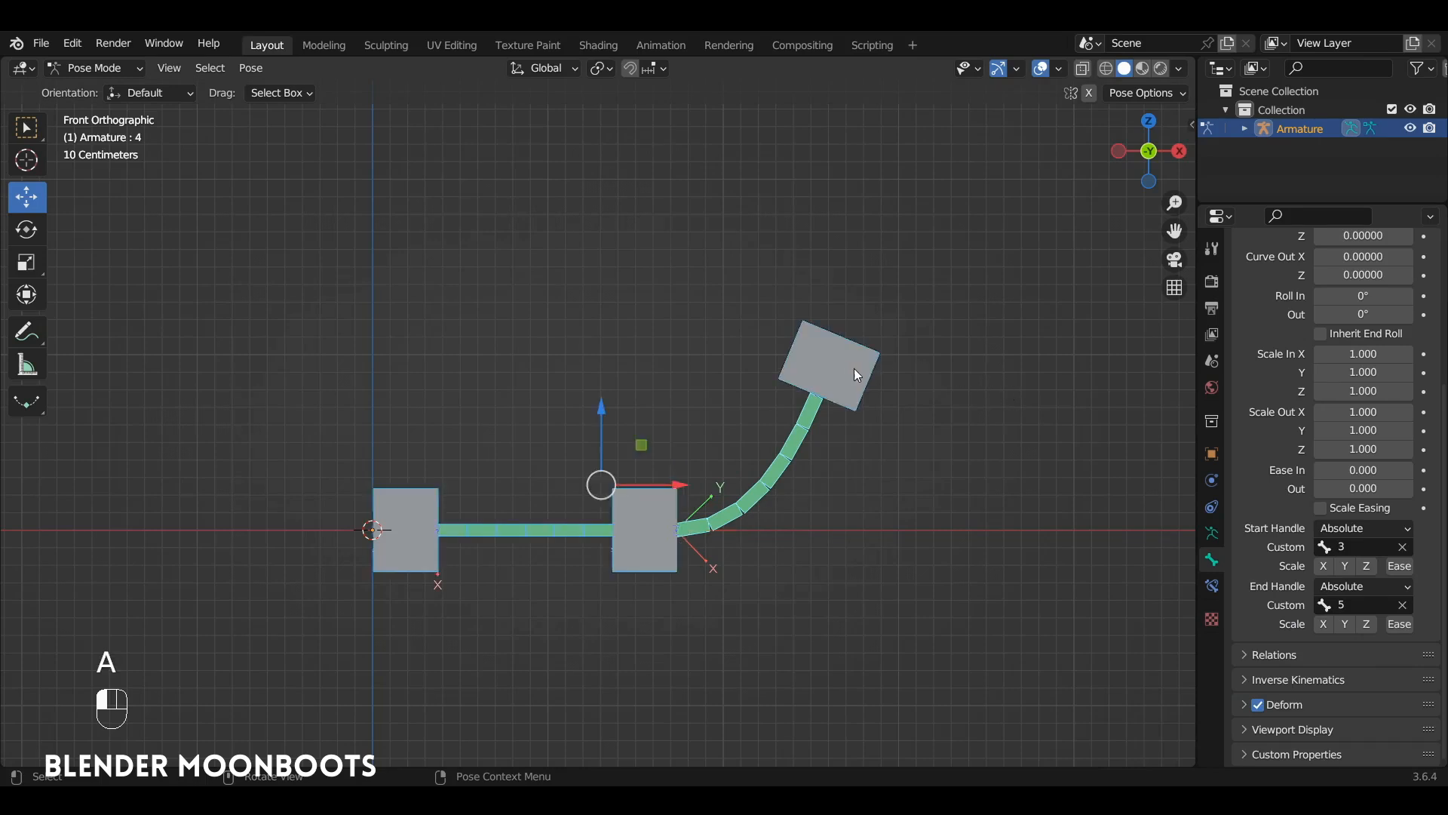
{"action": "key", "text": "alt+r"}
{"action": "key", "text": "alt+s"}
{"action": "key", "text": "alt+g"}
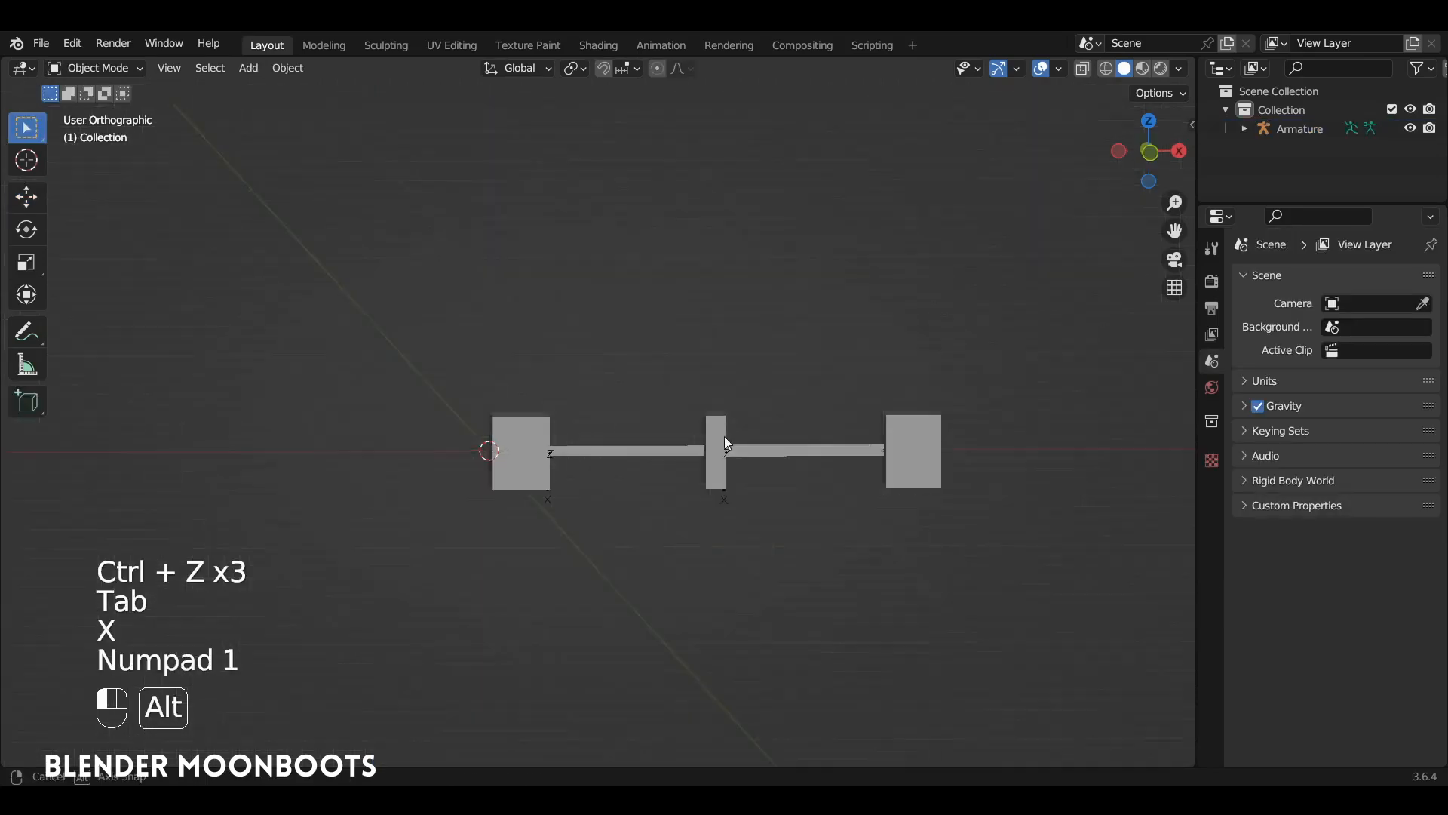
- Add a cylinder mesh with 8 vertices in Object Mode
{"action": "middle_click_drag", "start_coordinate": [725, 436], "coordinate": [769, 443]}
{"action": "key", "text": "shift+a"}
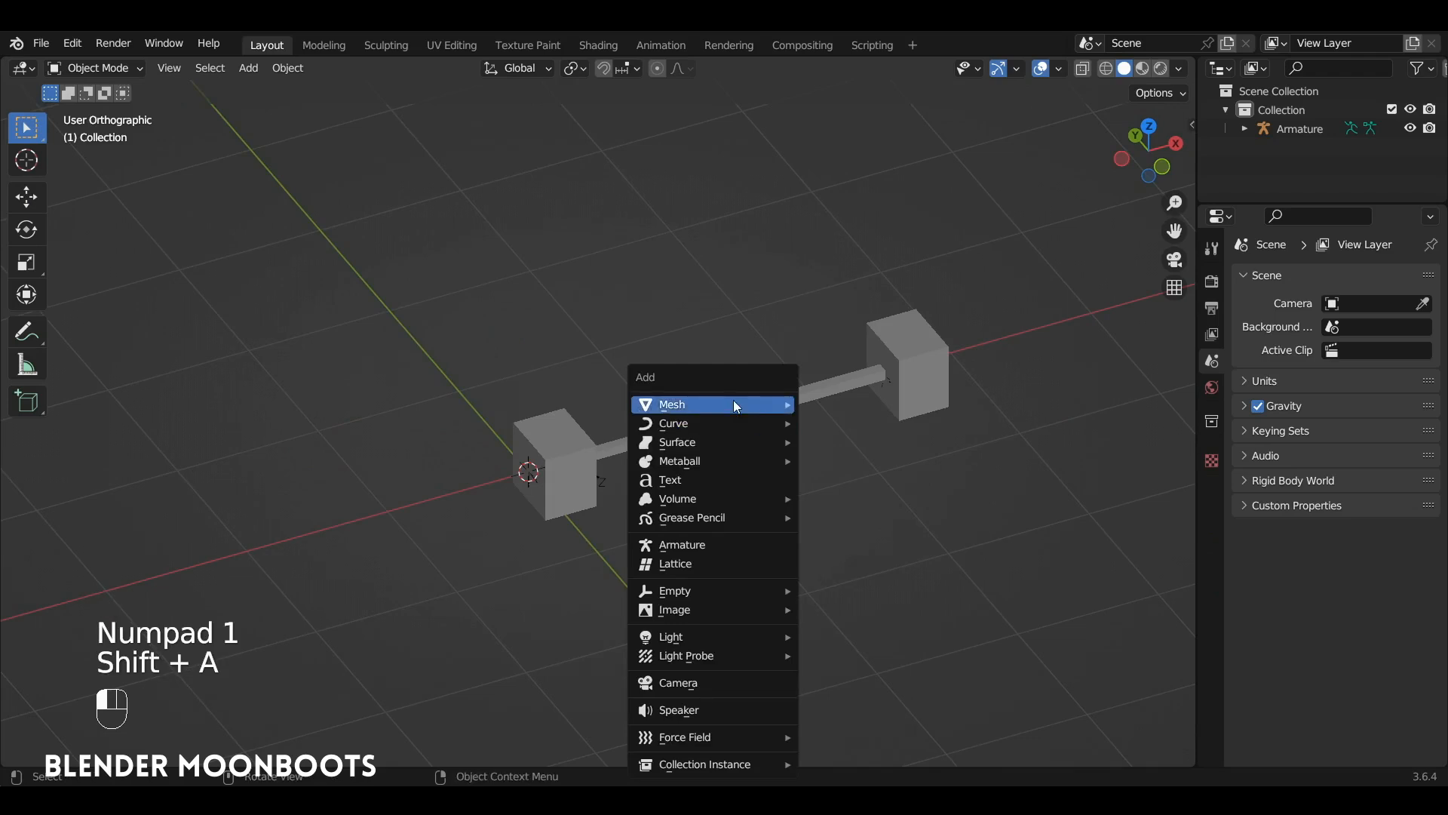
{"action": "mouse_move", "coordinate": [735, 403]}
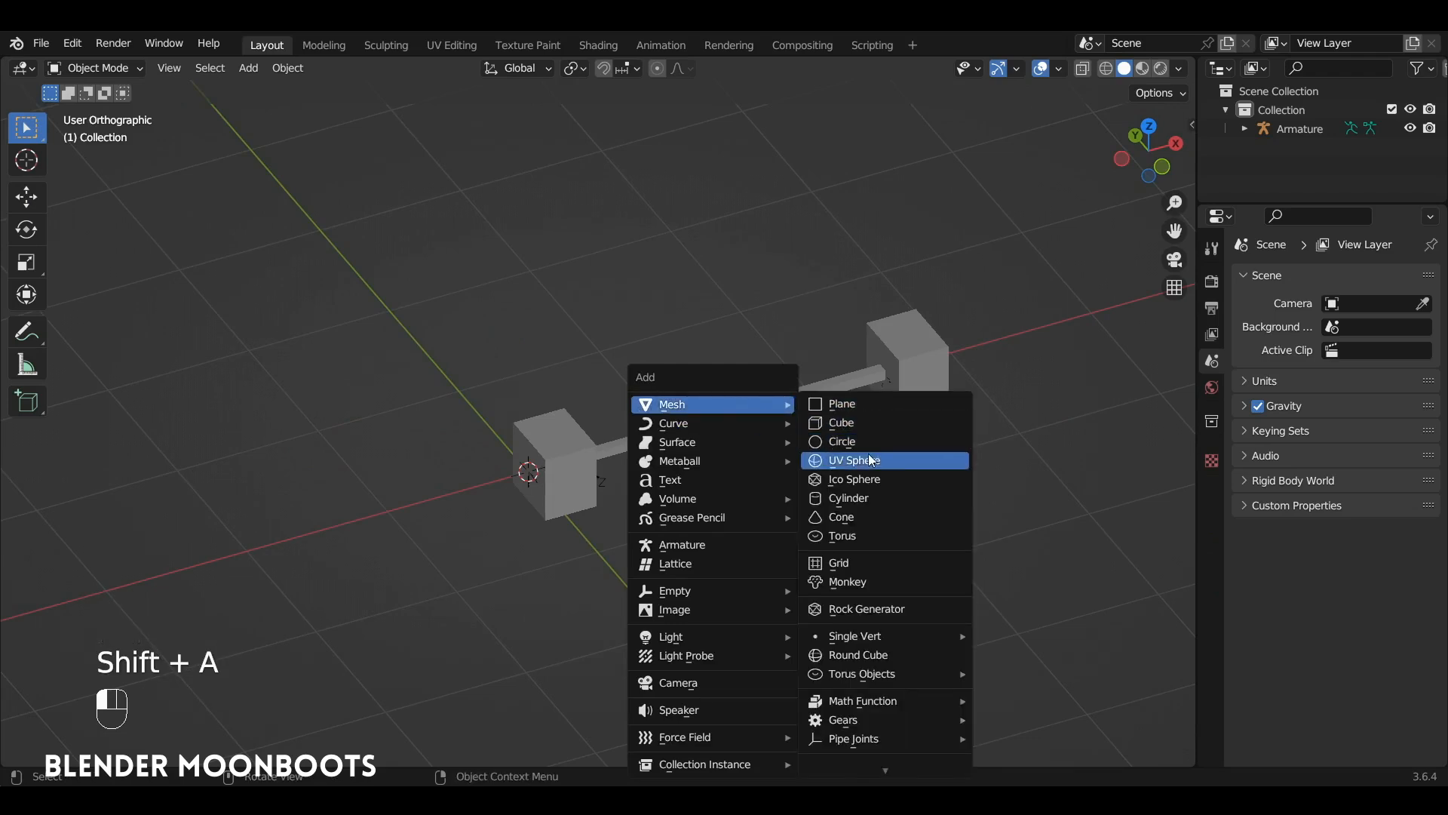
{"action": "left_click", "coordinate": [871, 500]}
{"action": "left_click", "coordinate": [255, 526]}
{"action": "type", "text": "8"}
{"action": "key", "text": "Return"}
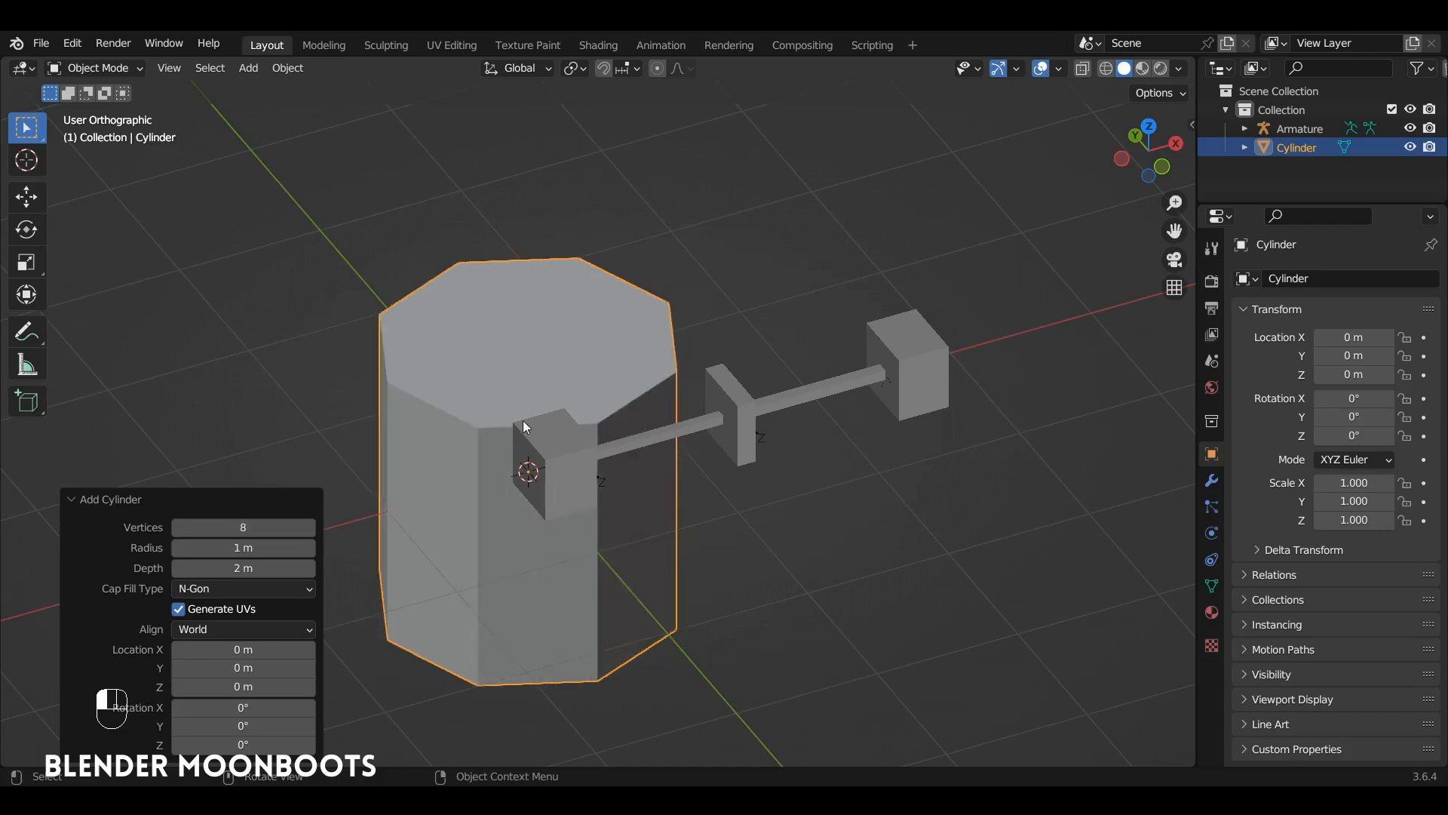
- In Edit Mode, rotate the cylinder 90° in front view and move it about 1.44 m along X
{"action": "key", "text": "Tab"}
{"action": "key", "text": "KP_1"}
{"action": "type", "text": "r"}
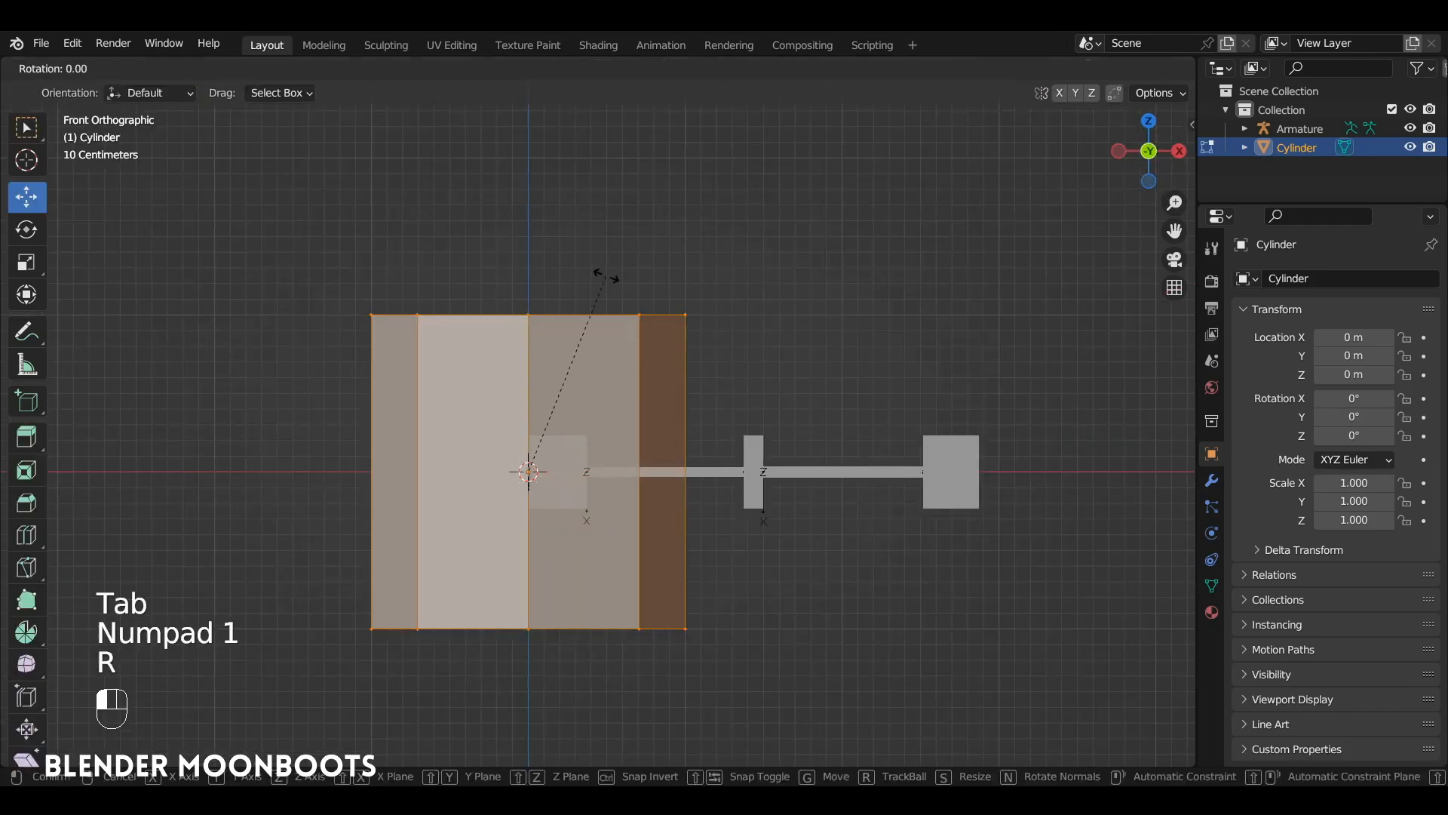
{"action": "type", "text": "90"}
{"action": "key", "text": "Return"}
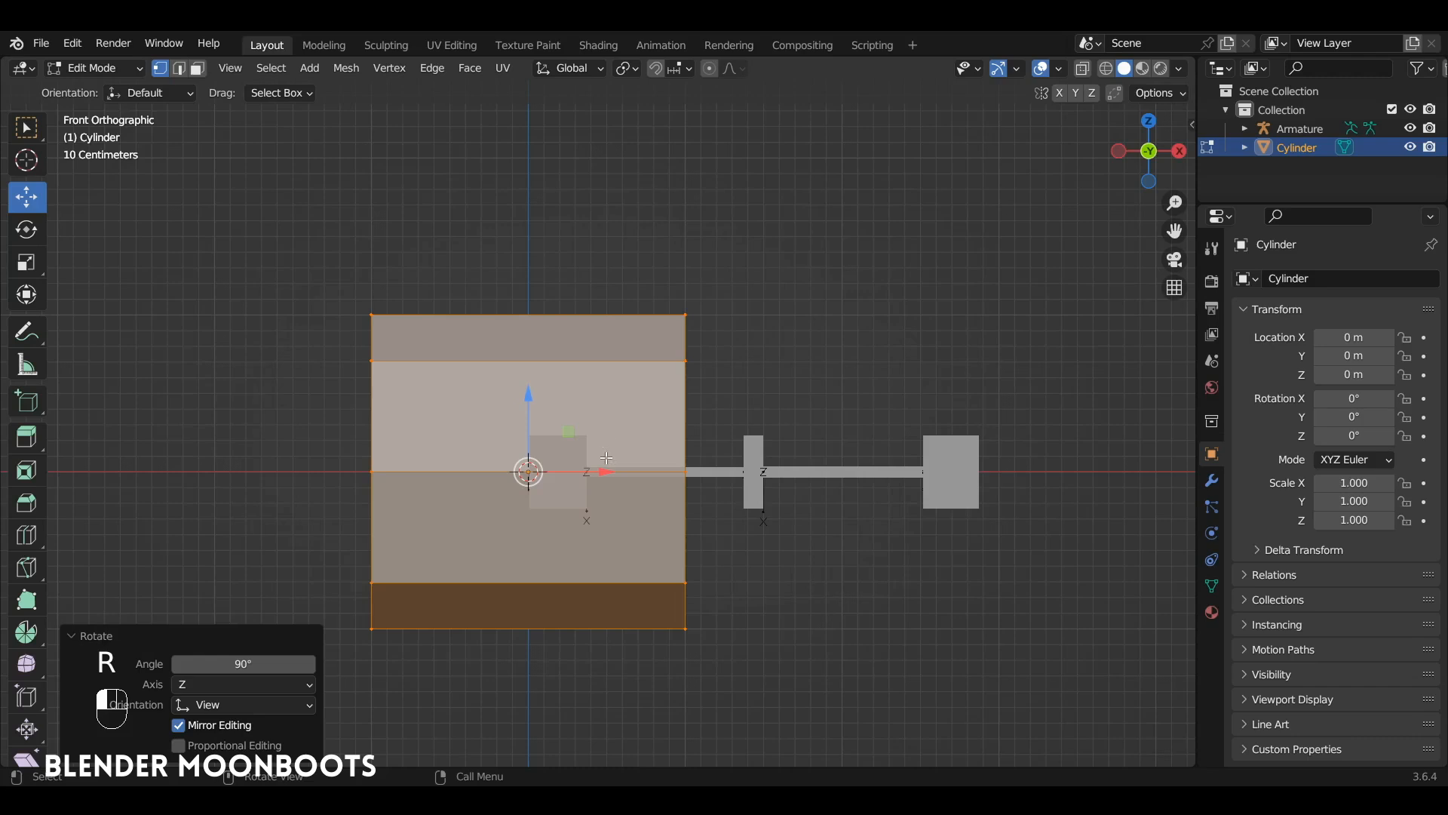
{"action": "key", "text": "g"}
{"action": "key", "text": "x"}
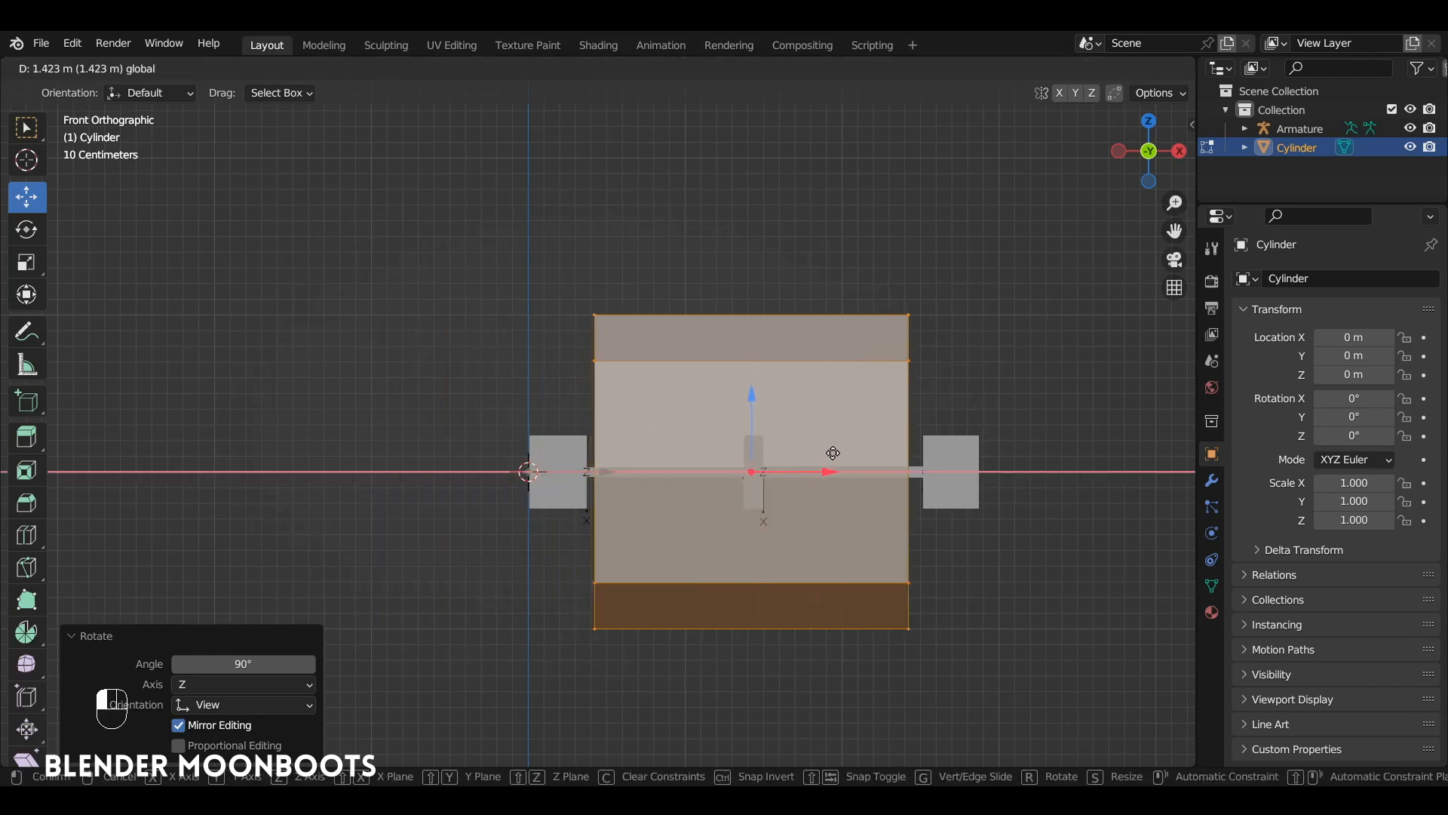
{"action": "left_click", "coordinate": [835, 452]}
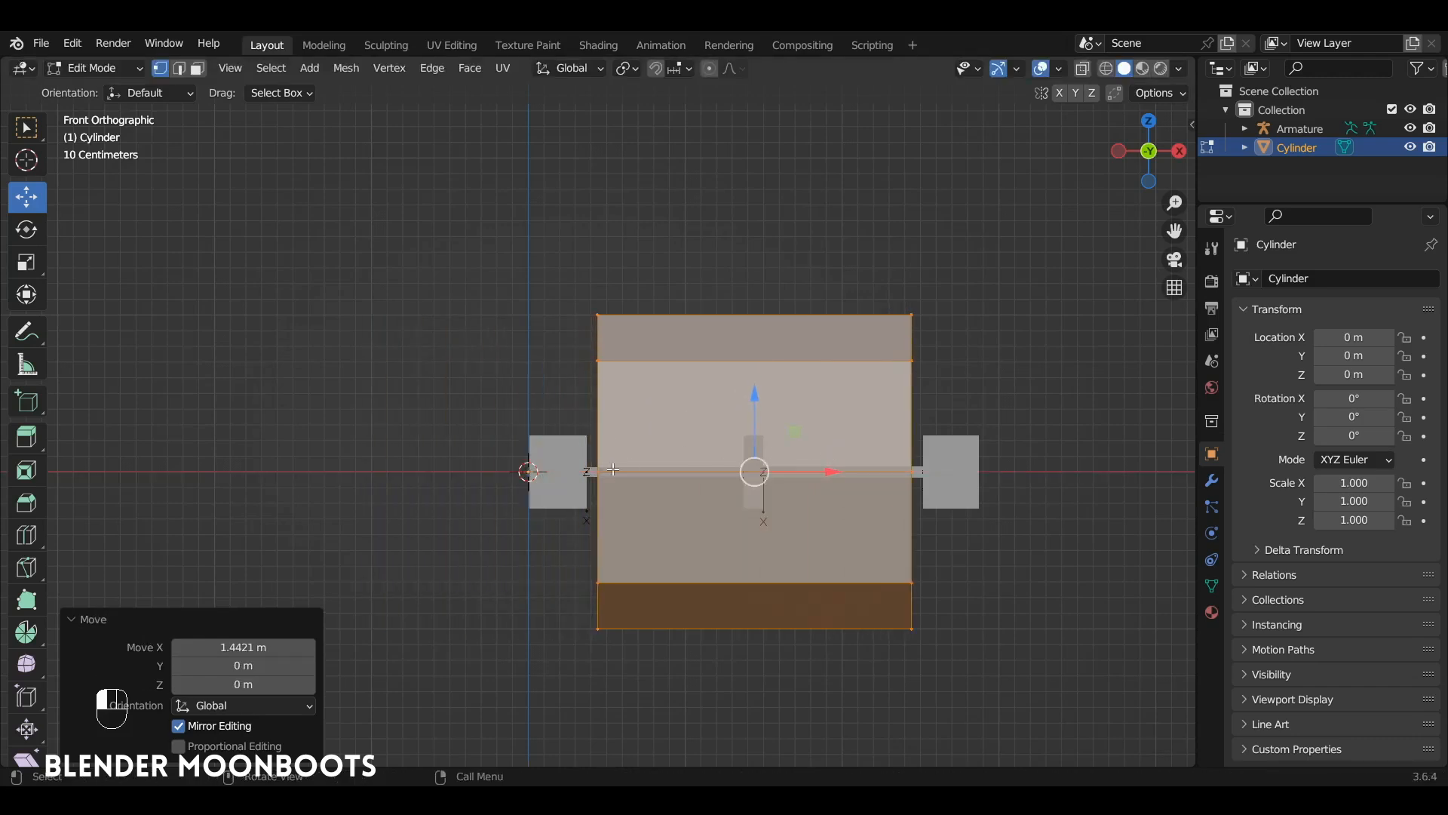
- Scale the cylinder along X to fill the gap between bones 1 and 5, and shrink its Y and Z to about 0.296
{"action": "key", "text": "s"}
{"action": "key", "text": "x"}
{"action": "left_click", "coordinate": [905, 469]}
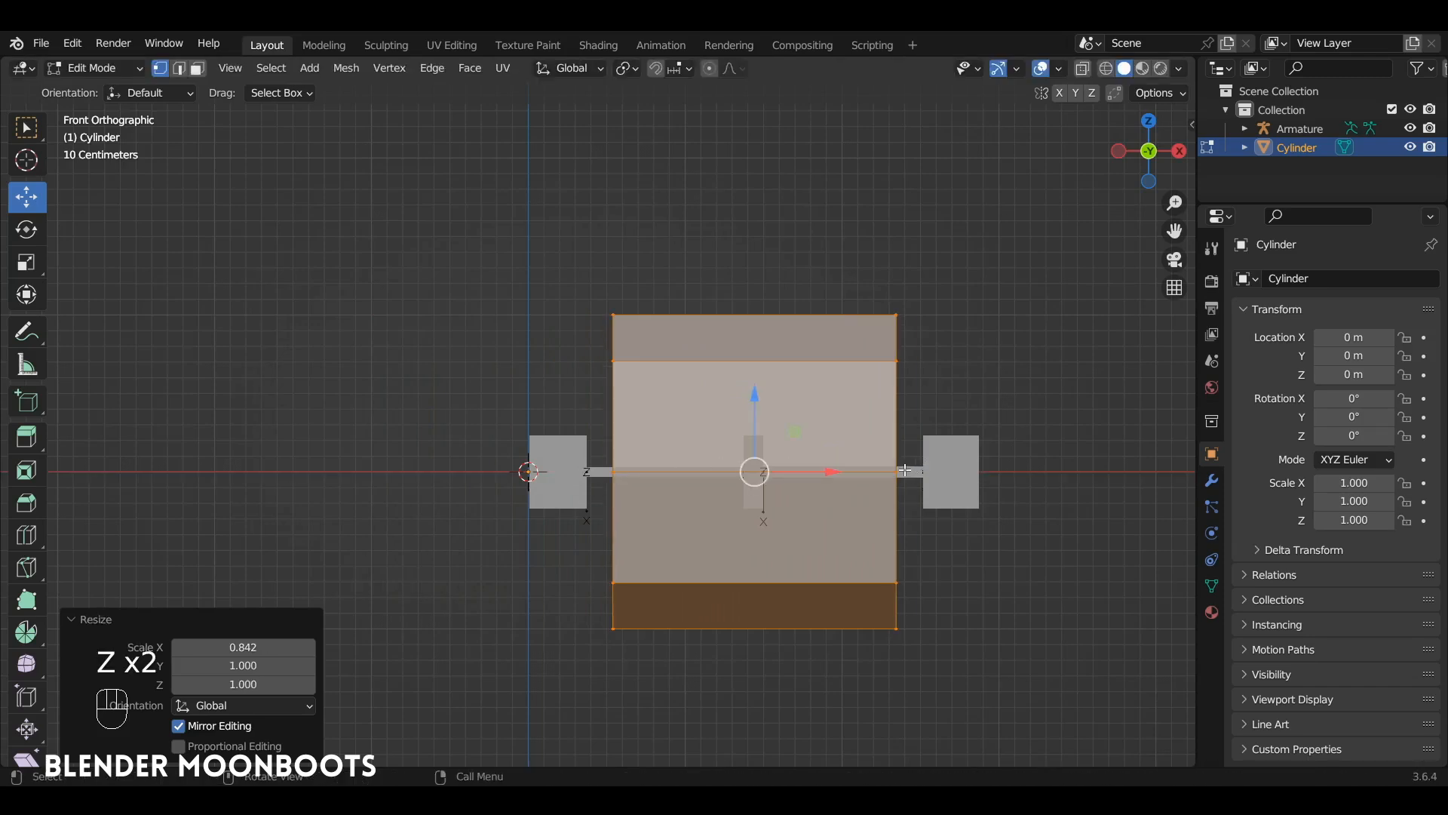
{"action": "key", "text": "s"}
{"action": "key", "text": "x"}
{"action": "left_click", "coordinate": [935, 466]}
{"action": "key", "text": "s"}
{"action": "key", "text": "shift+x"}
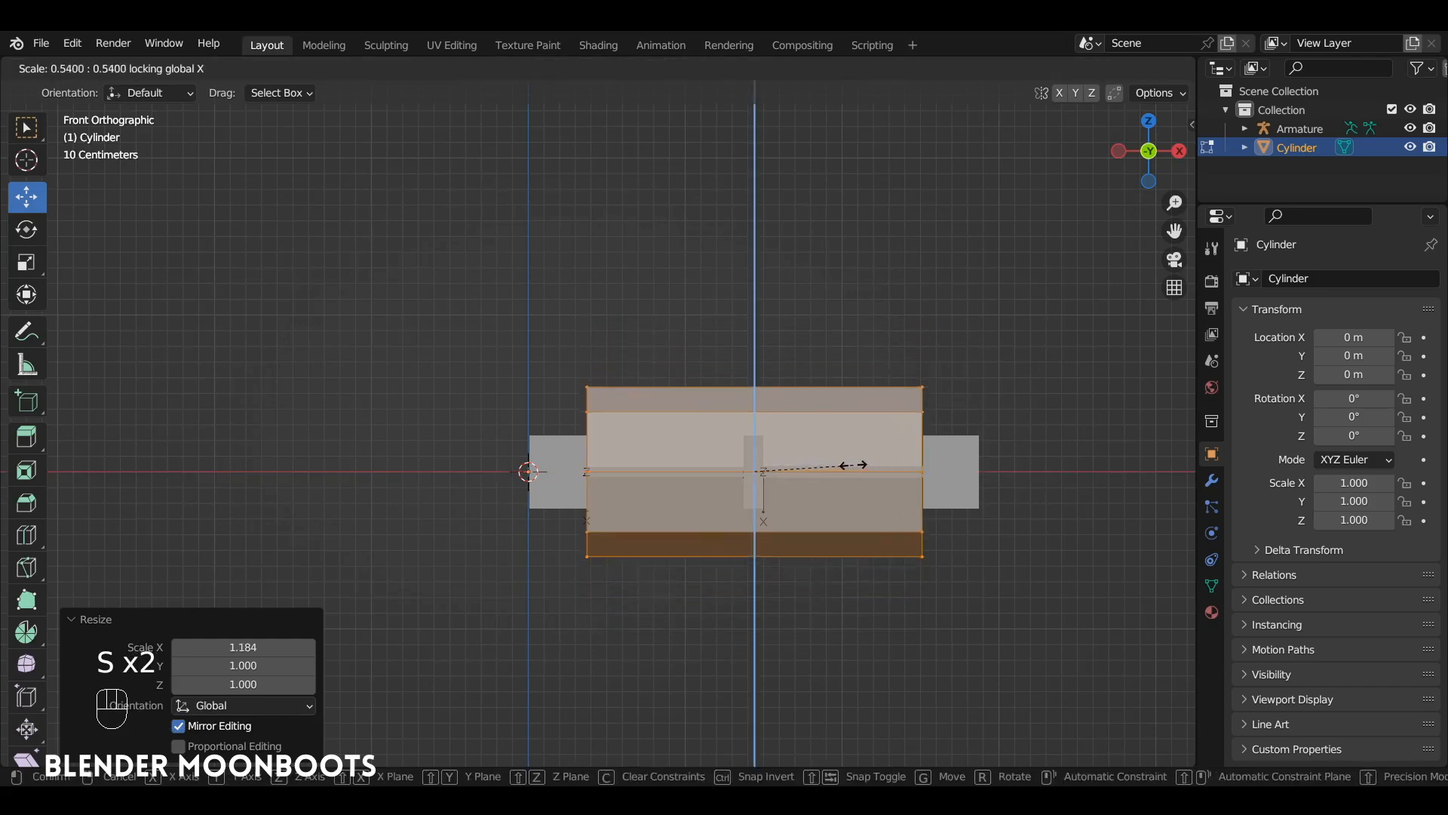
{"action": "left_click", "coordinate": [805, 459]}
- Add 14 evenly spaced loop cuts along the cylinder's length and return to Object Mode
{"action": "left_click_drag", "start_coordinate": [805, 459], "coordinate": [873, 523], "text": "alt"}
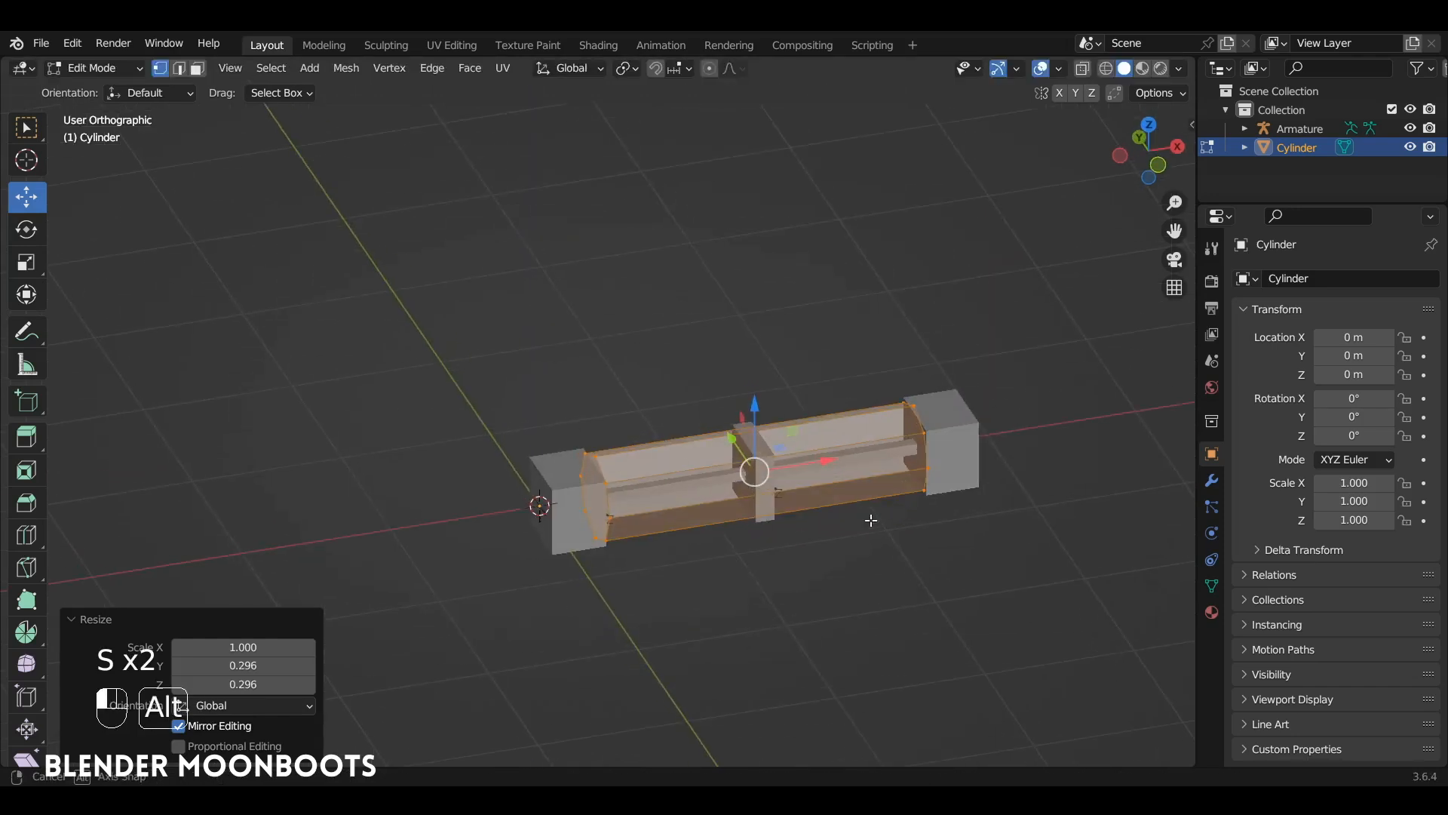
{"action": "key", "text": "ctrl+r"}
{"action": "scroll", "coordinate": [792, 430], "scroll_direction": "up", "scroll_amount": 7}
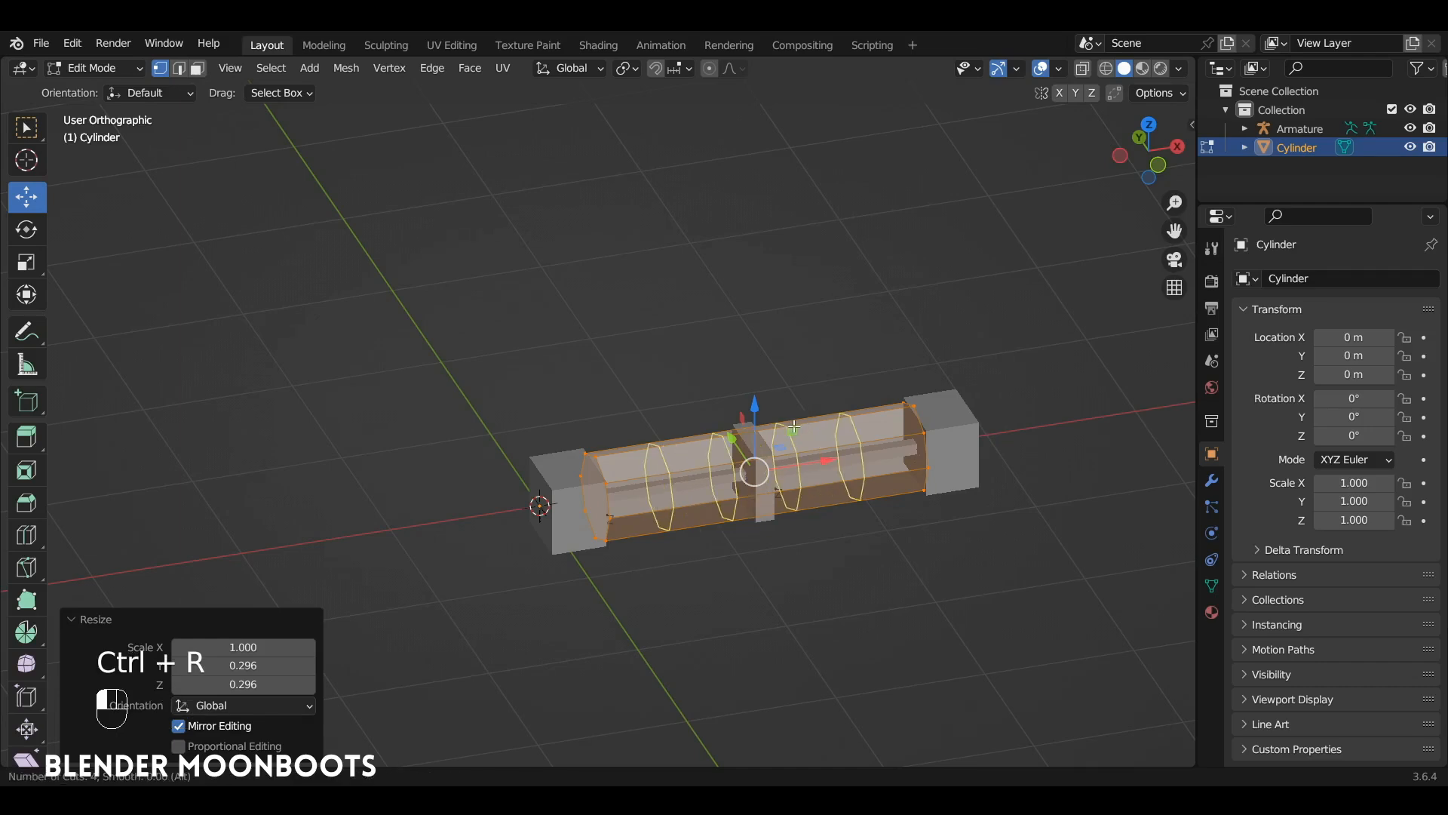
{"action": "scroll", "coordinate": [793, 427], "scroll_direction": "up", "scroll_amount": 10}
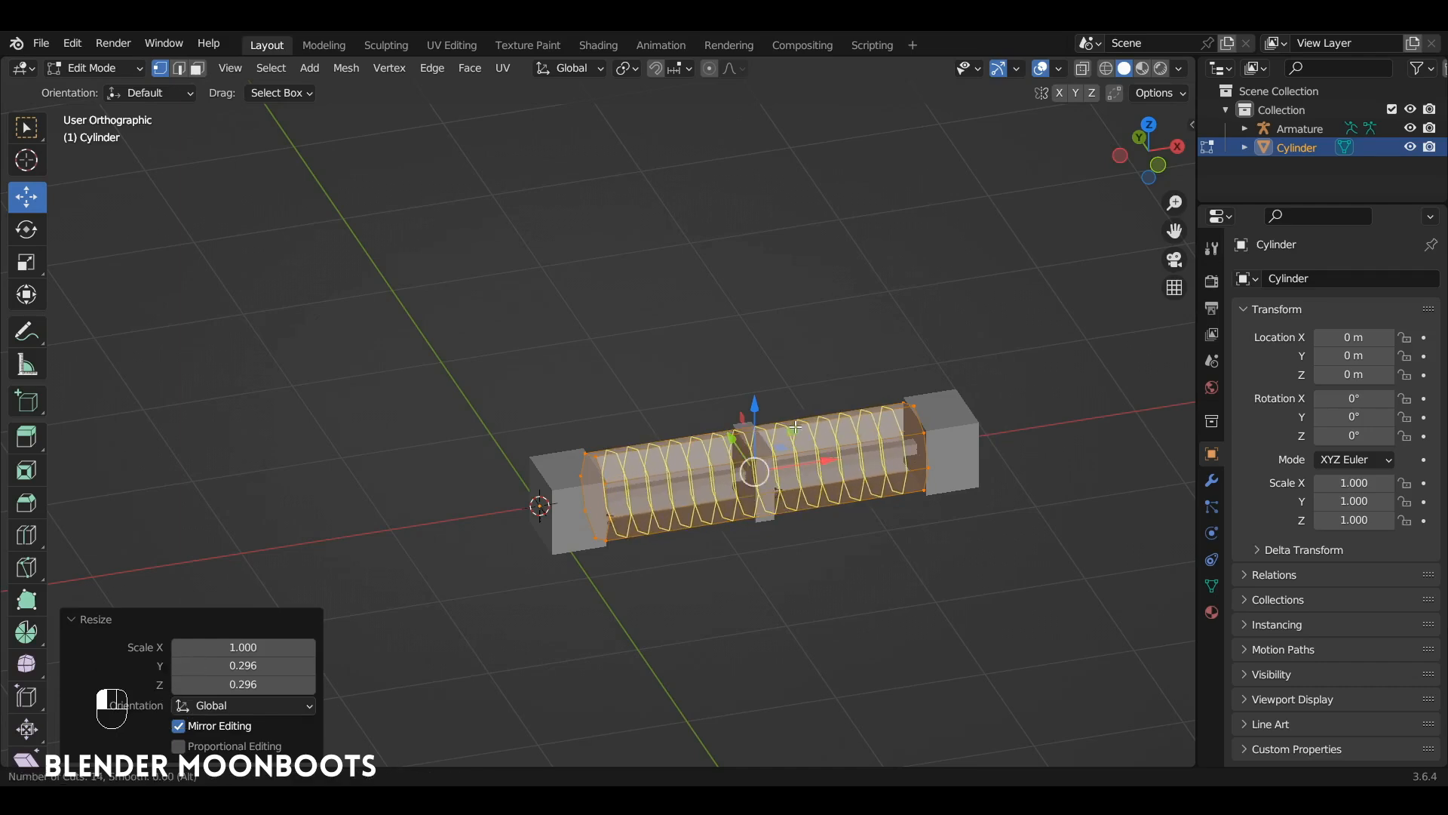
{"action": "left_click", "coordinate": [792, 428]}
{"action": "left_click", "coordinate": [773, 416]}
{"action": "key", "text": "Tab"}
- In the armature's Edit Mode, turn off Deform for control bones 3, 5 and 1
{"action": "left_click_drag", "start_coordinate": [771, 415], "coordinate": [829, 400], "text": "alt"}
{"action": "left_click", "coordinate": [719, 456]}
{"action": "key", "text": "Tab"}
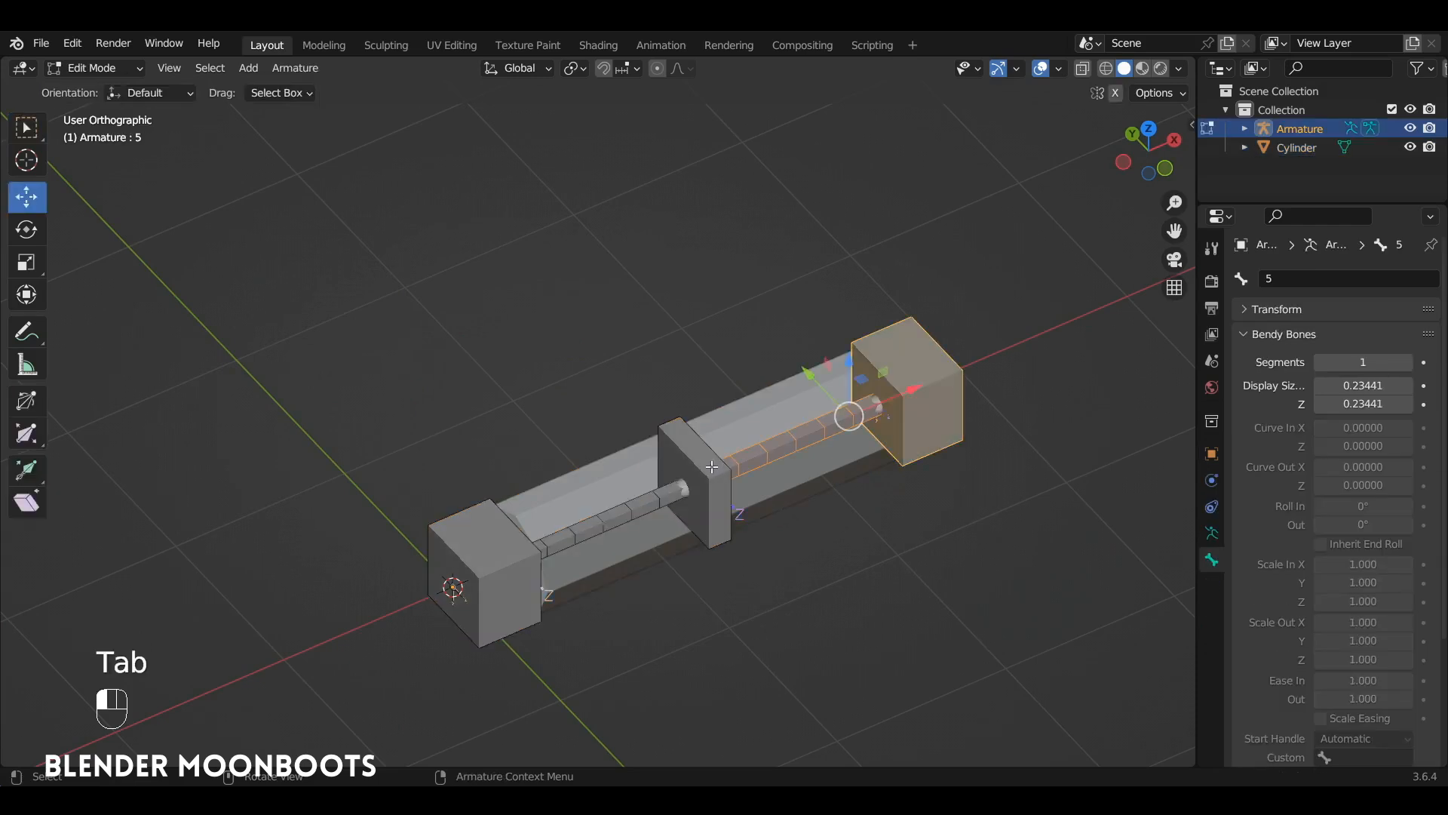
{"action": "left_click", "coordinate": [715, 465]}
{"action": "left_click_drag", "start_coordinate": [761, 455], "coordinate": [807, 433], "text": "alt"}
{"action": "left_click_drag", "start_coordinate": [1242, 204], "coordinate": [1241, 162]}
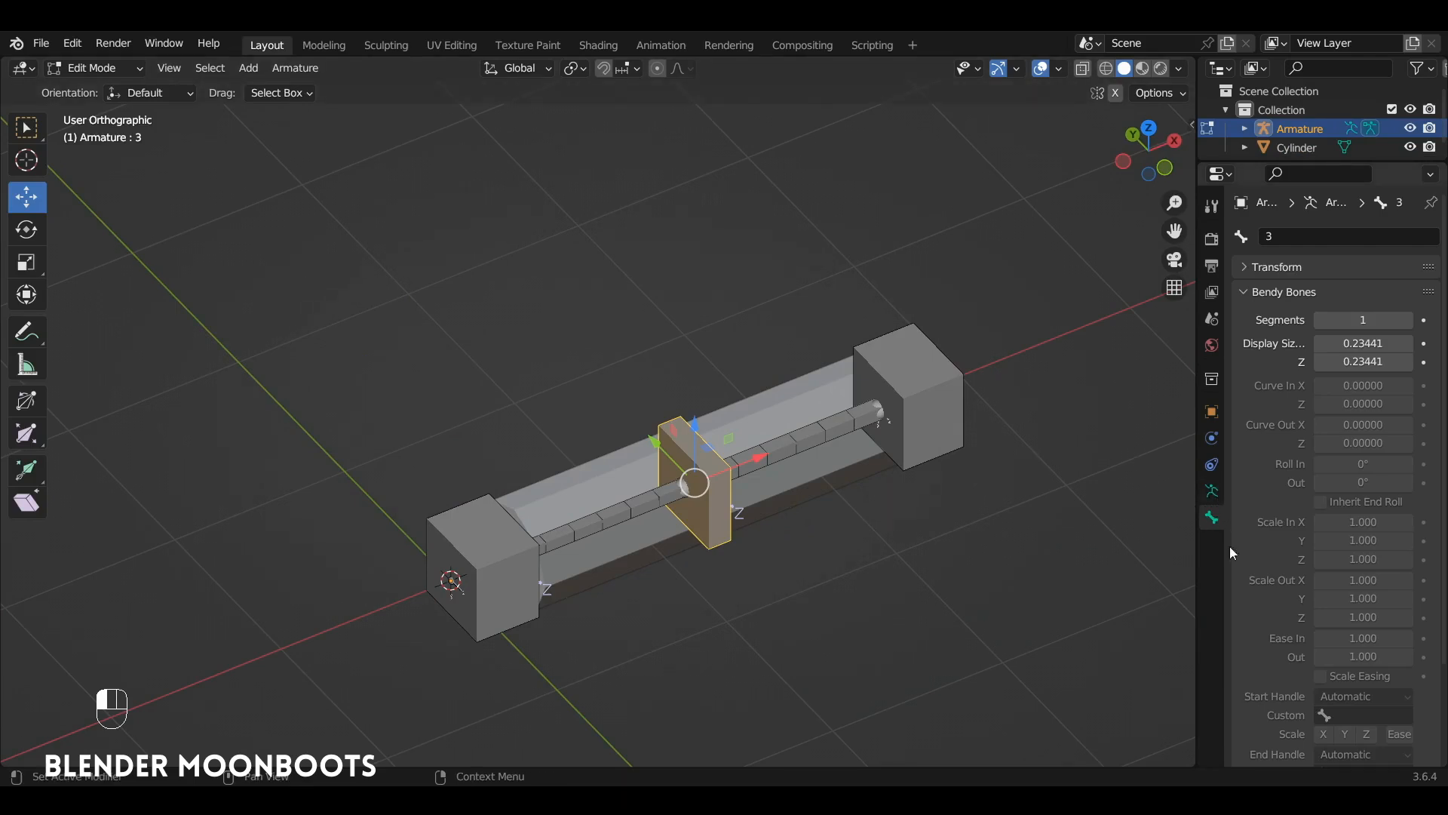
{"action": "scroll", "coordinate": [1300, 603], "scroll_direction": "down", "scroll_amount": 4}
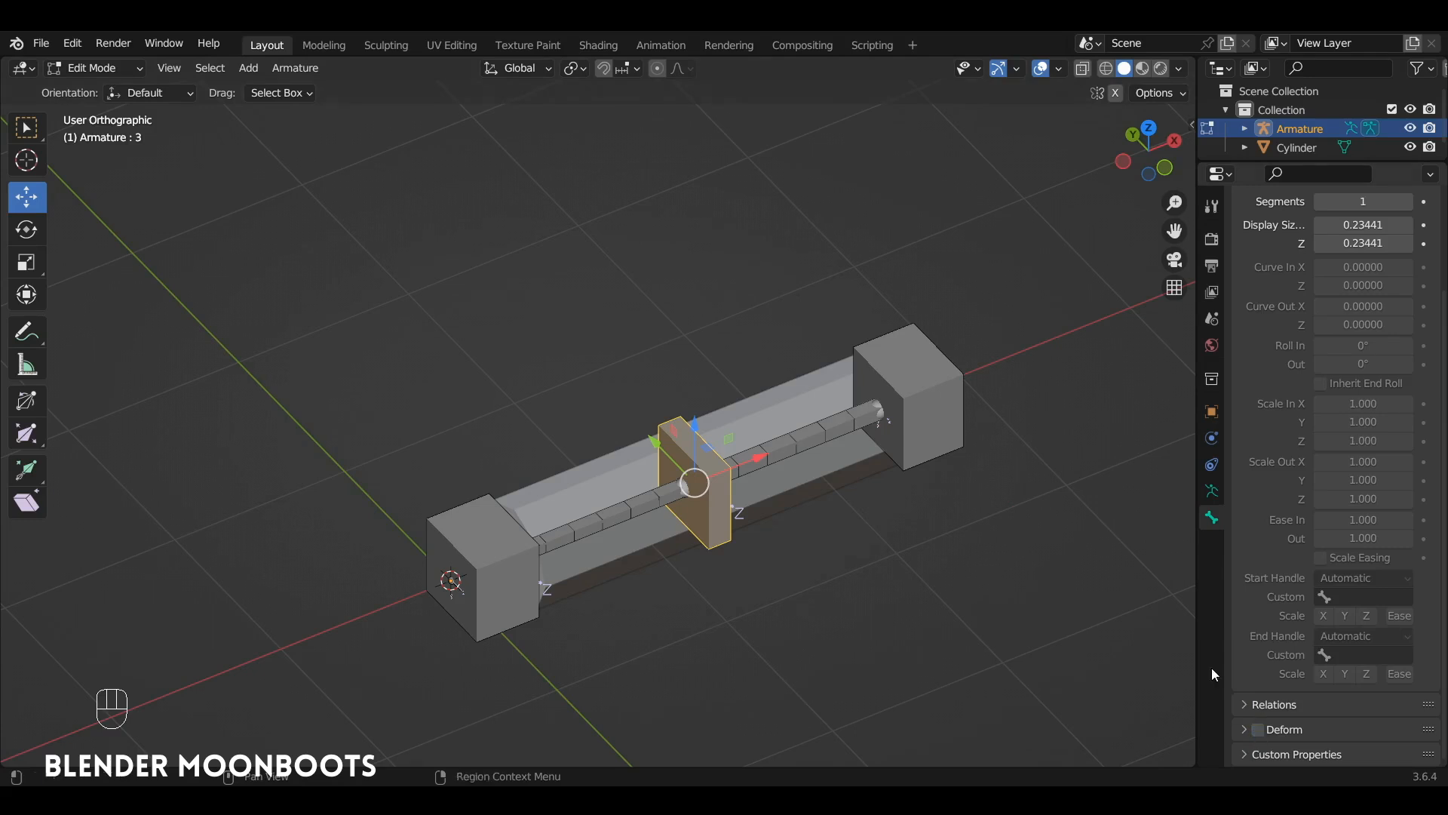
{"action": "left_click", "coordinate": [915, 413]}
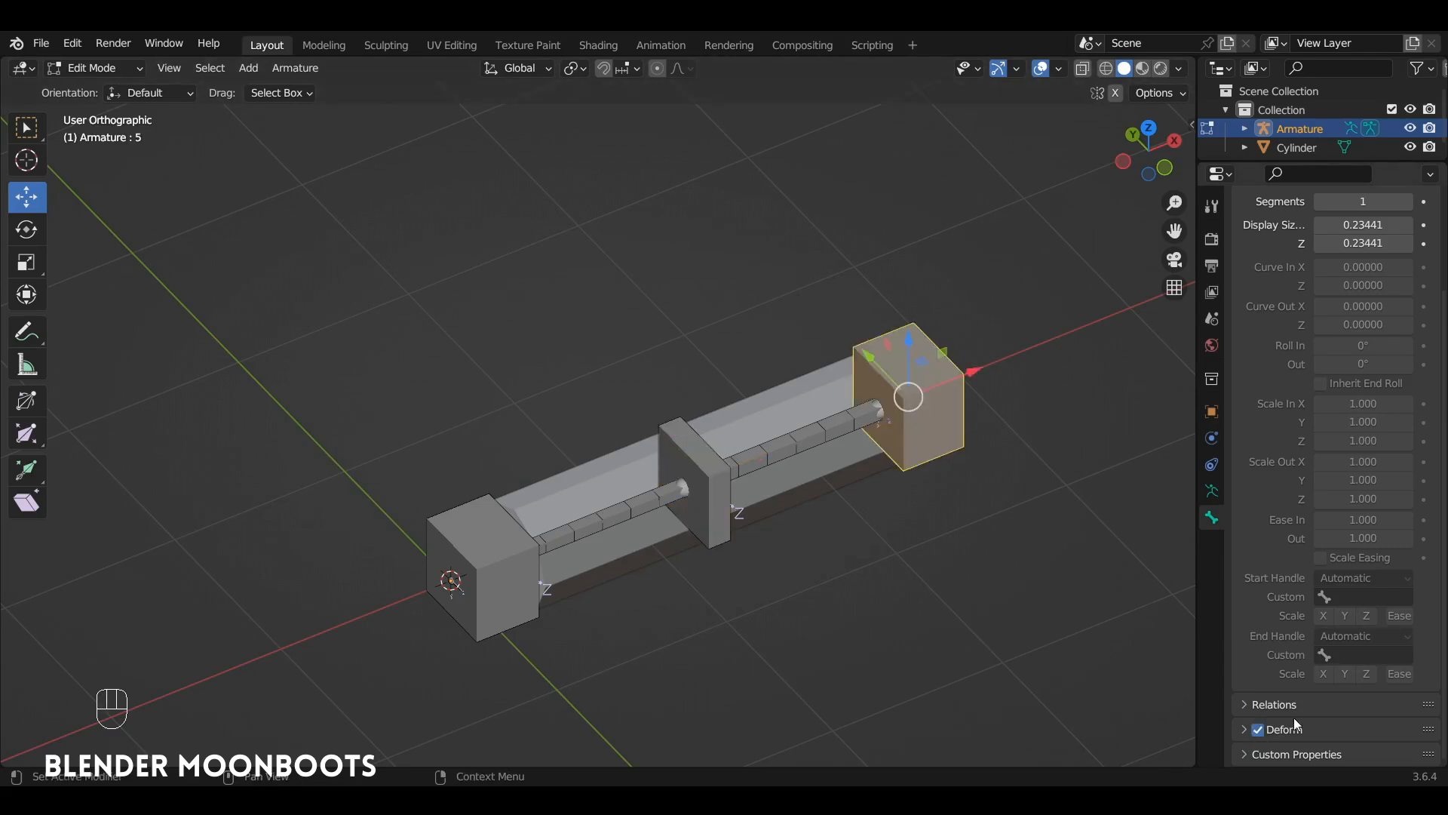
{"action": "left_click", "coordinate": [486, 590]}
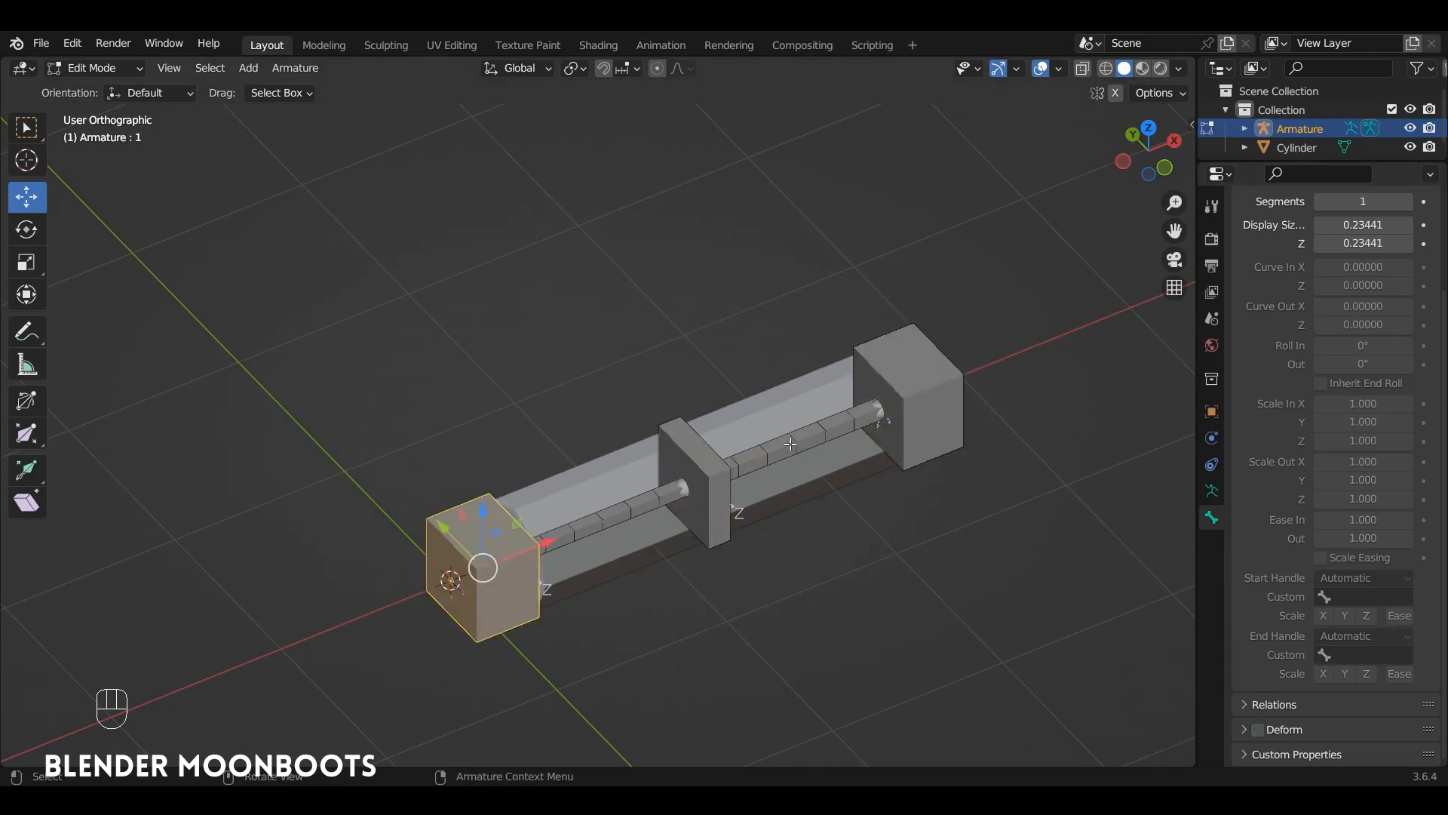
{"action": "mouse_move", "coordinate": [745, 473]}
{"action": "left_mouse_down", "text": "alt"}
{"action": "mouse_move", "coordinate": [718, 452]}
{"action": "mouse_move", "coordinate": [732, 472]}
{"action": "left_mouse_up", "text": "alt"}
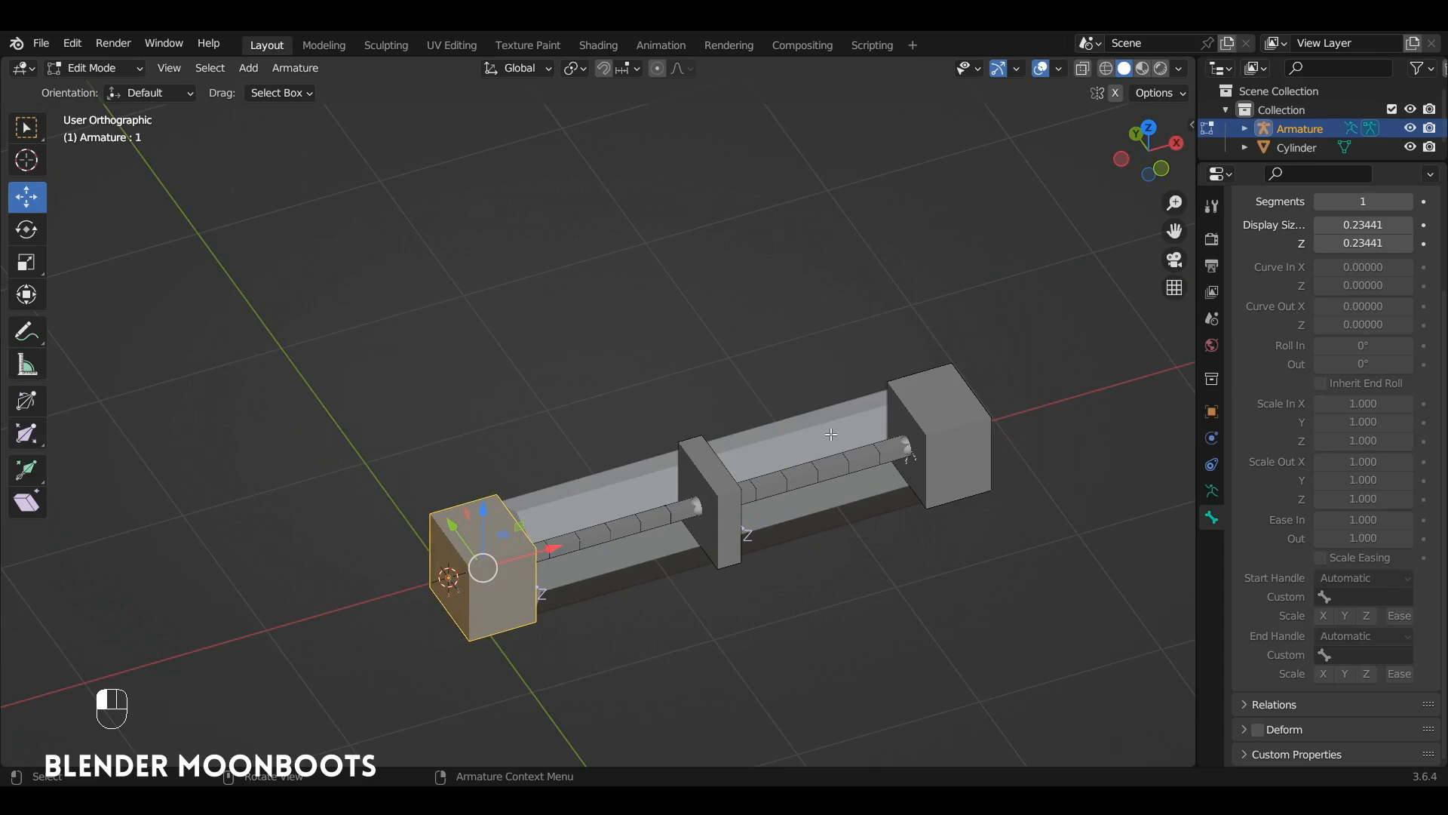
- Check the Deform setting of bendy bones 2 and 4
{"action": "key", "text": "Tab"}
{"action": "left_click_drag", "start_coordinate": [829, 436], "coordinate": [569, 526], "text": "alt"}
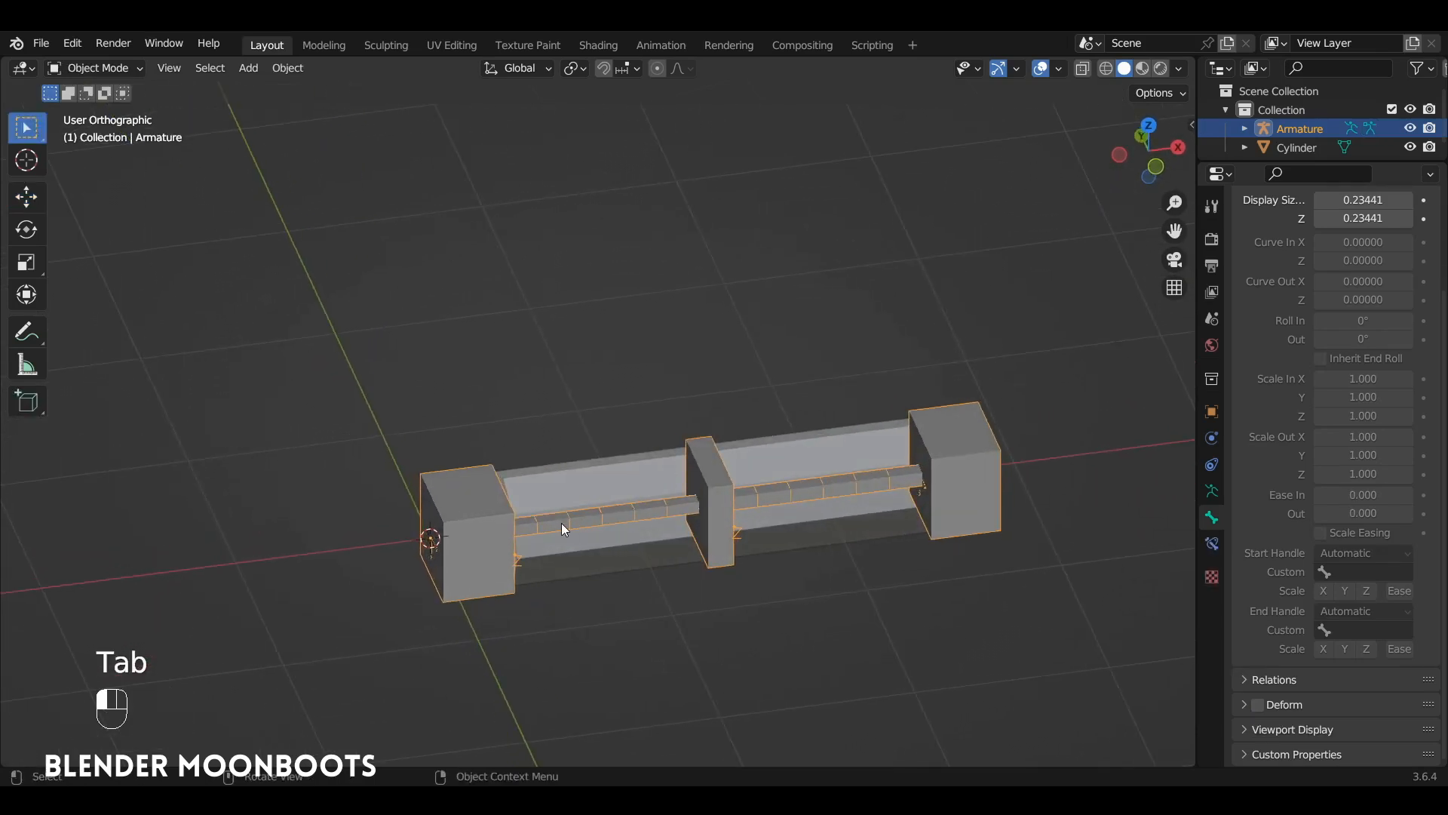
{"action": "key", "text": "Tab"}
{"action": "left_click", "coordinate": [673, 517]}
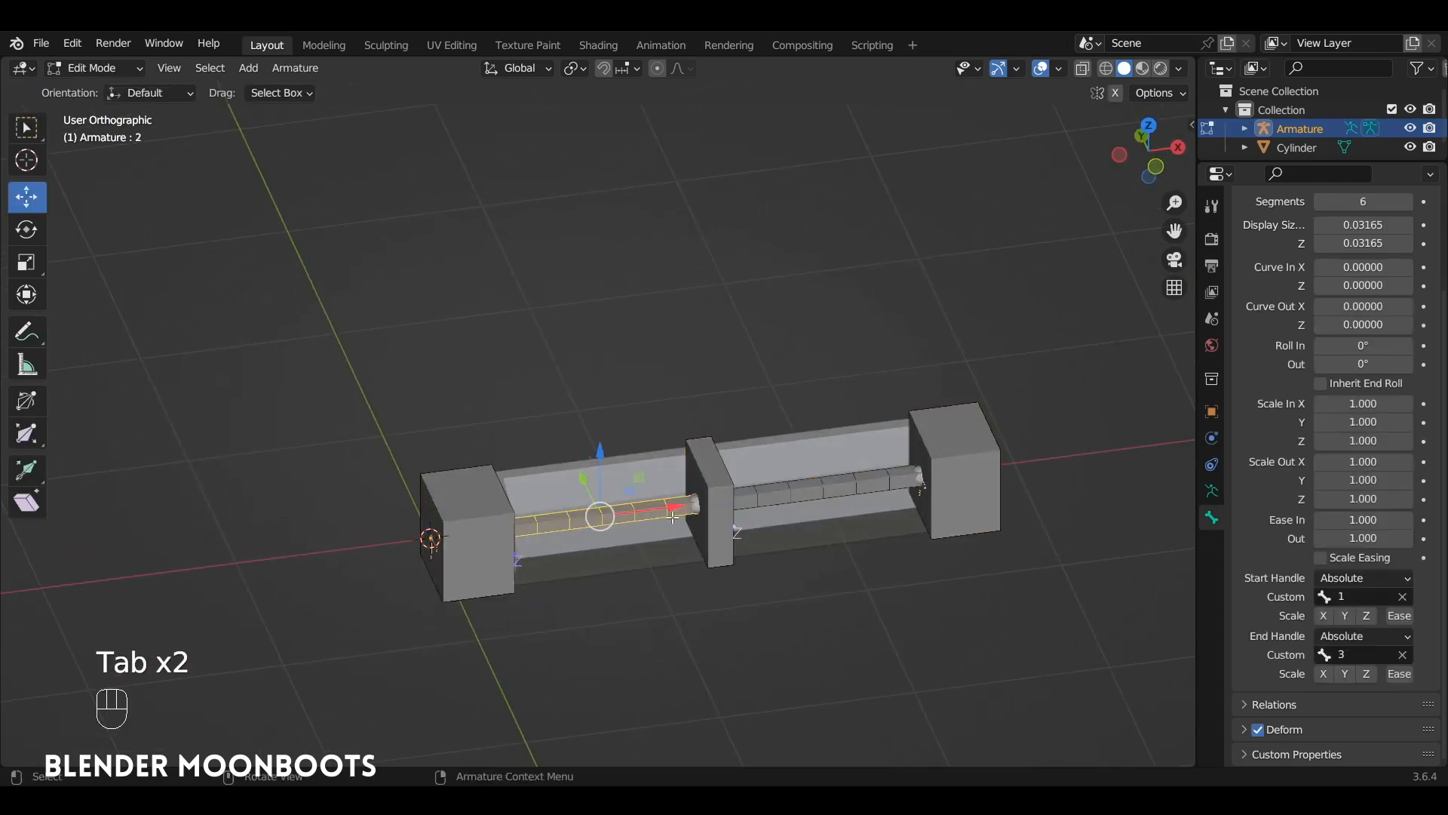
{"action": "left_click", "coordinate": [800, 505]}
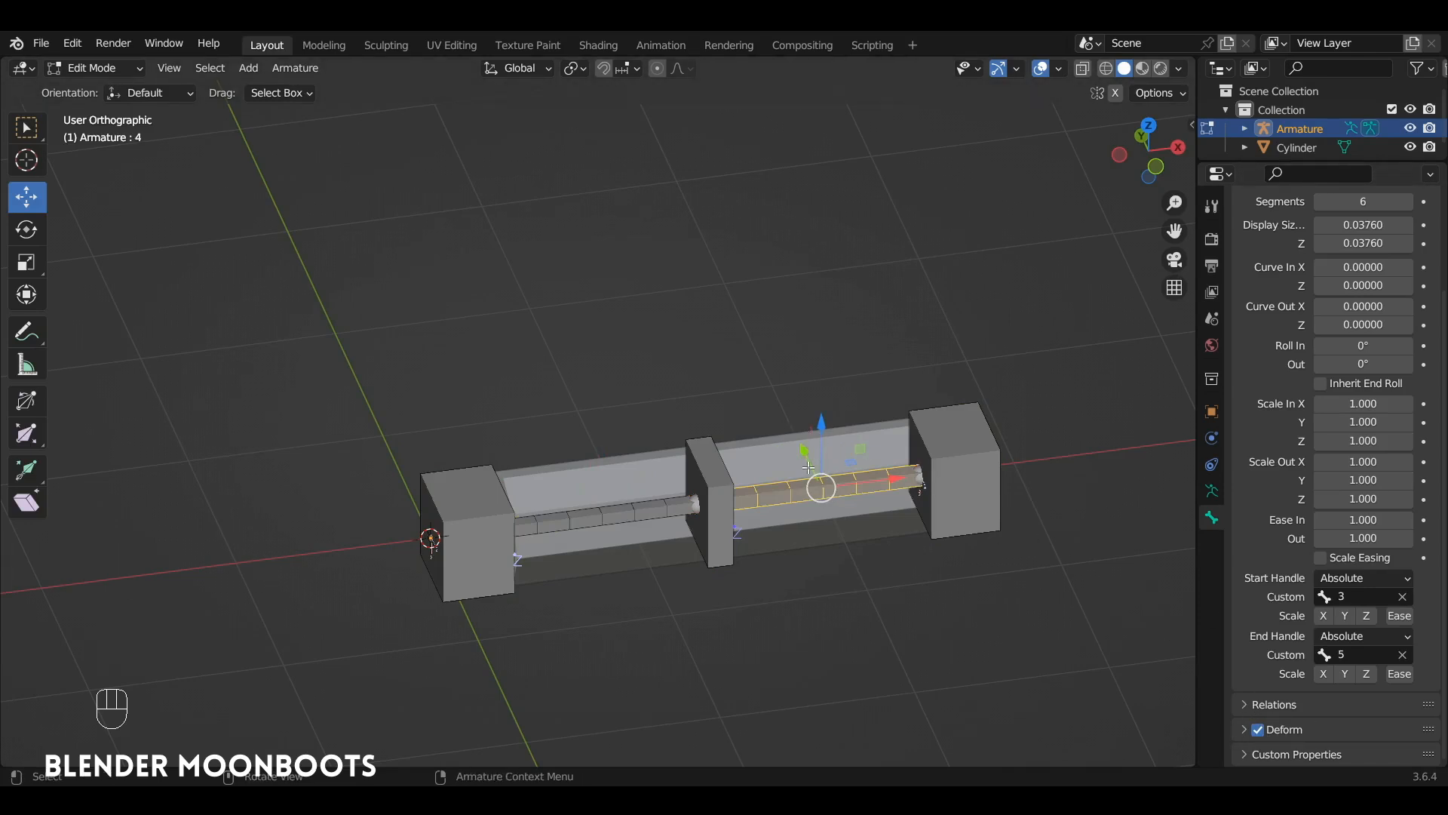
- Return to Object Mode and parent the cylinder to the armature with automatic weights
{"action": "key", "text": "ctrl+Tab"}
{"action": "left_click", "coordinate": [690, 454]}
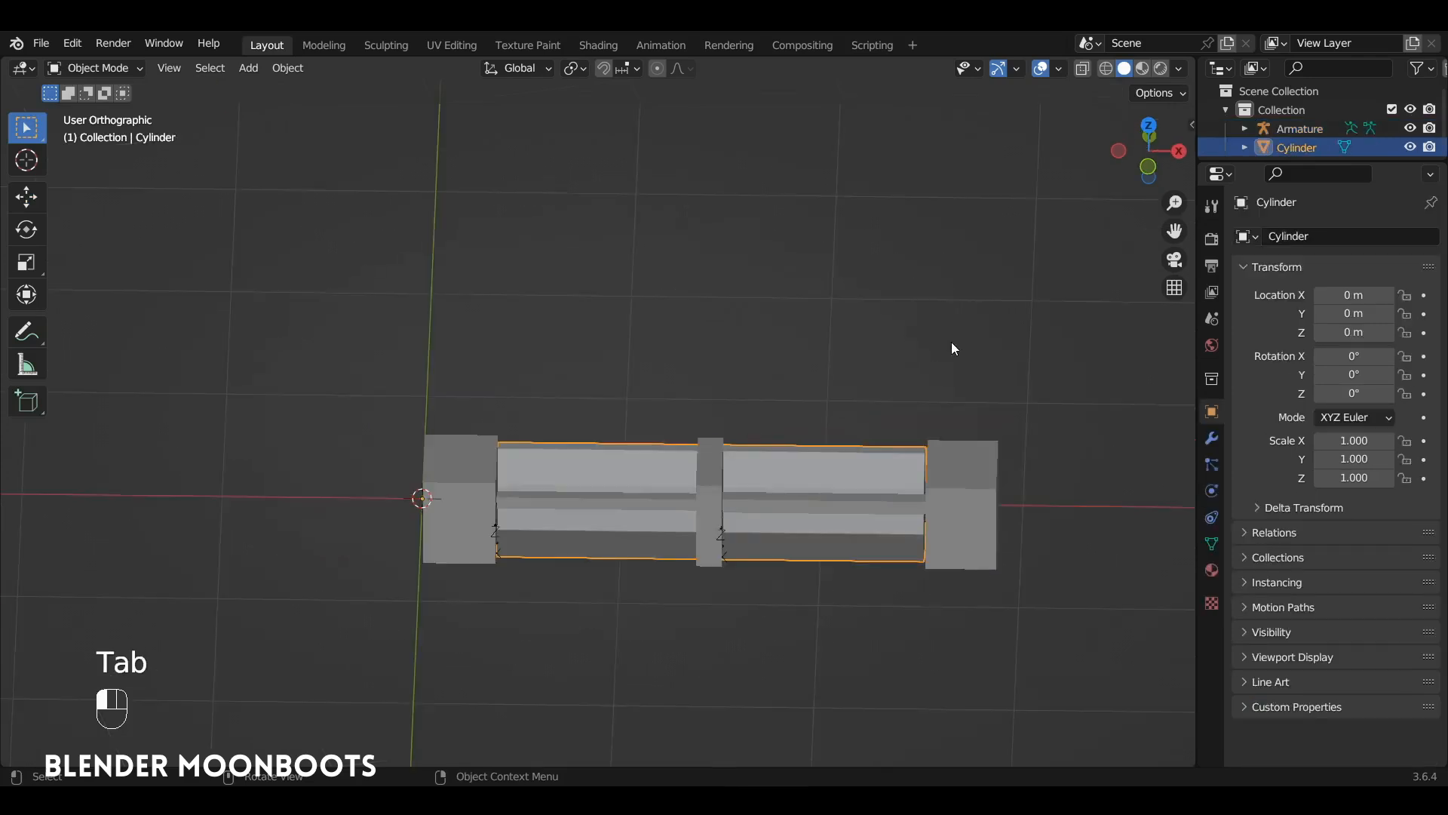
{"action": "middle_click_drag", "start_coordinate": [929, 416], "coordinate": [837, 440]}
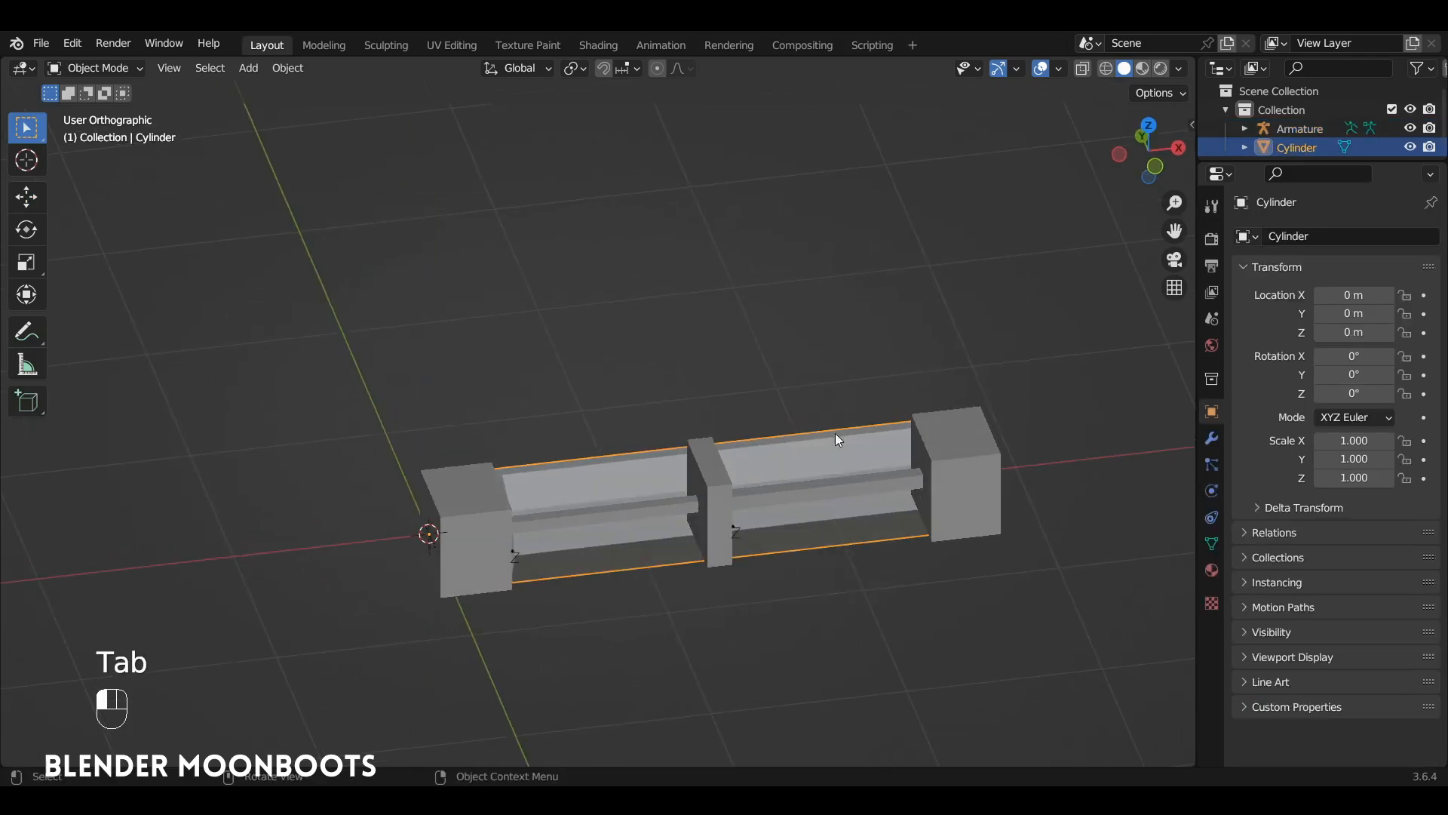
{"action": "left_click", "coordinate": [962, 436], "text": "shift"}
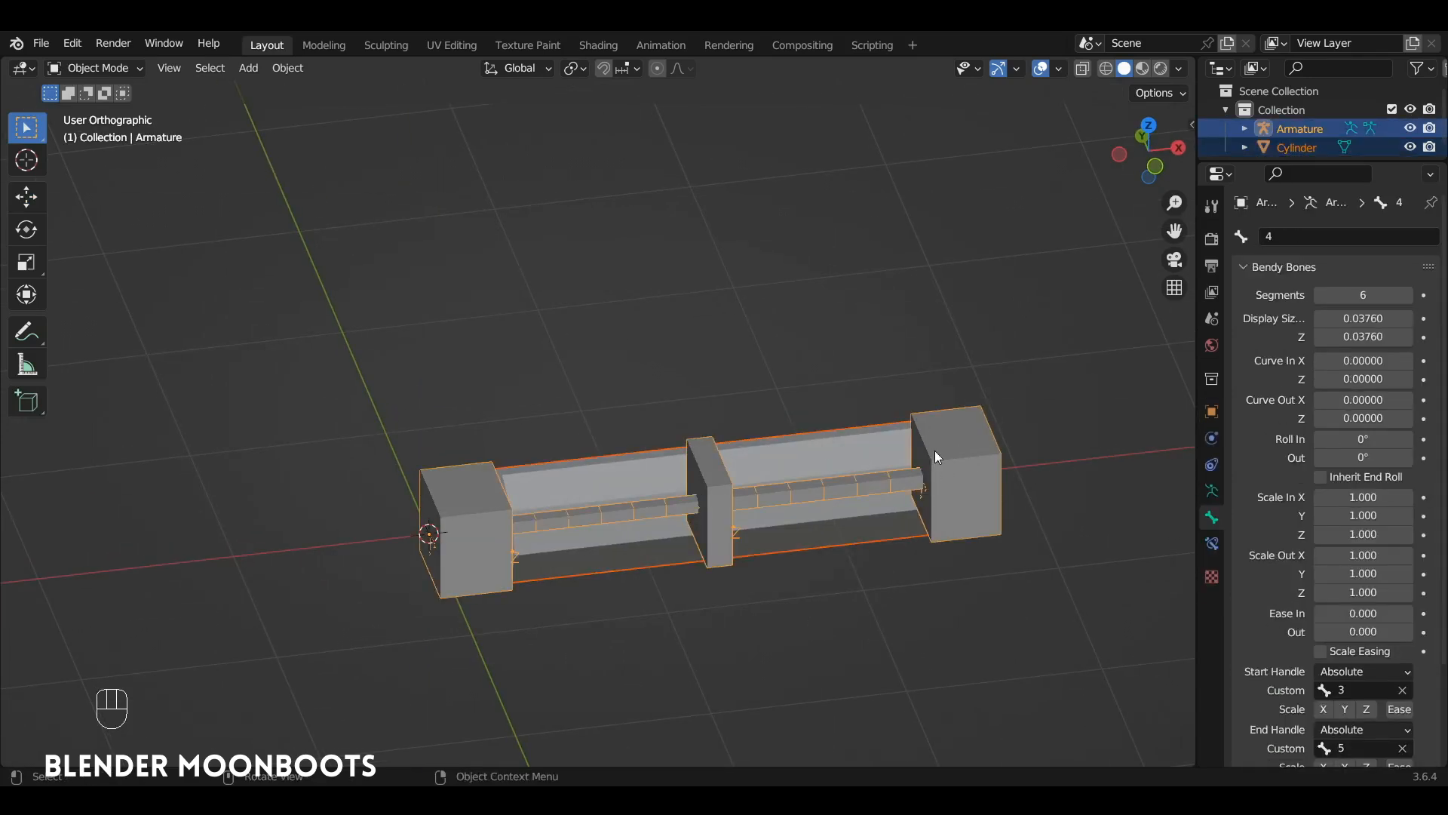
{"action": "key", "text": "ctrl+p"}
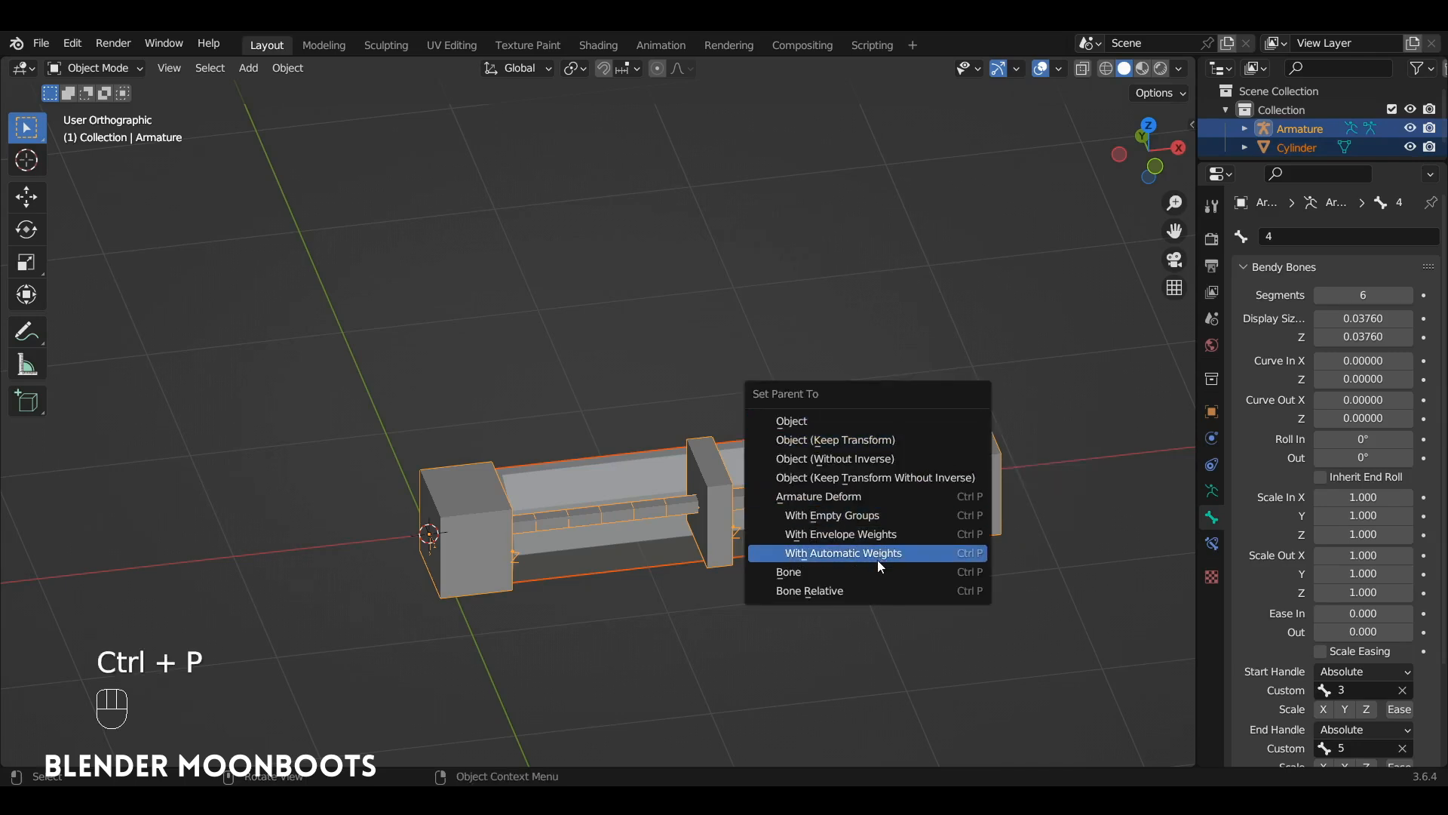
{"action": "left_click", "coordinate": [898, 554]}
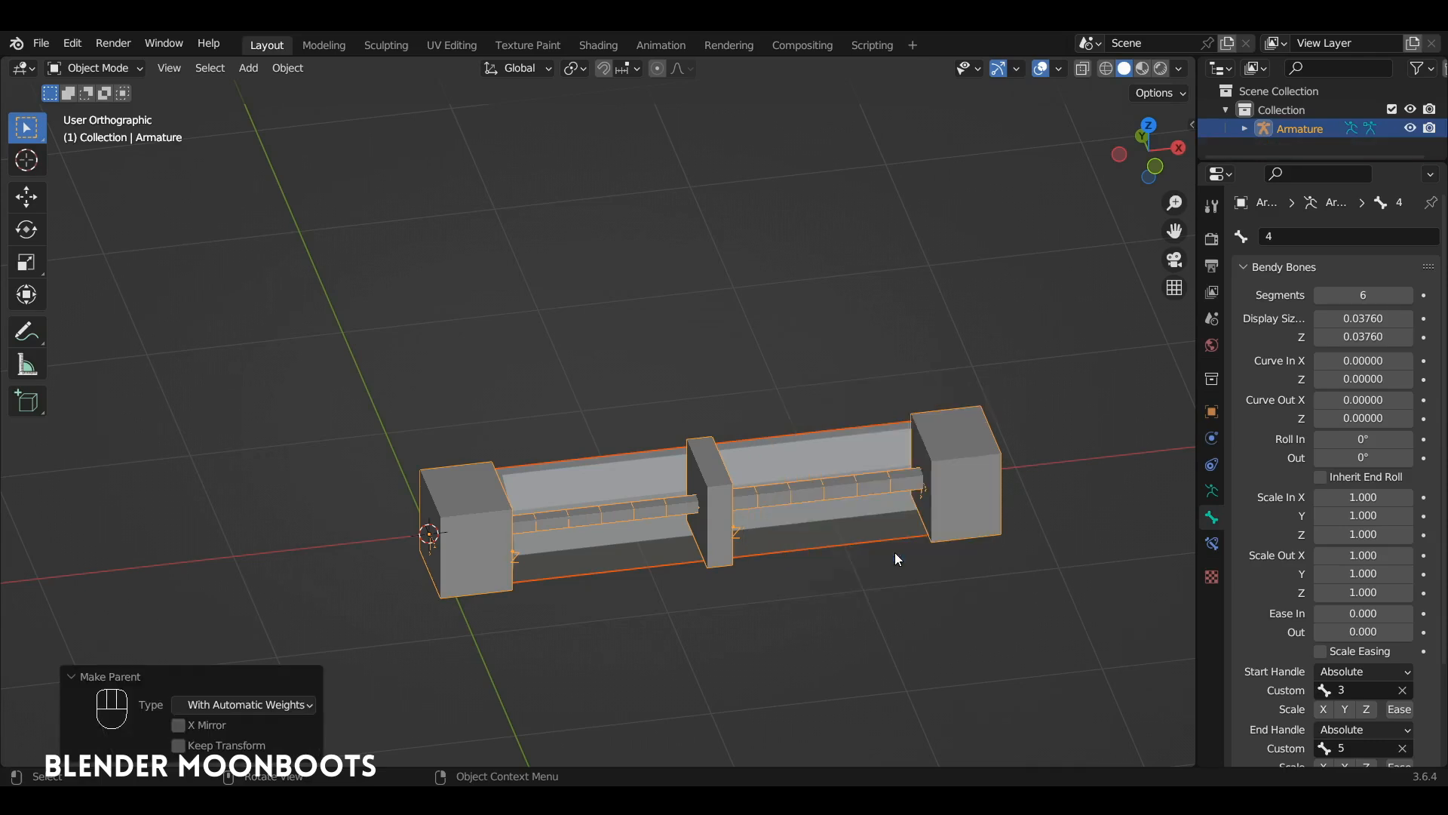
- Put the armature in Pose Mode and move end bone 5 up and away to bend the tube
{"action": "left_click", "coordinate": [958, 433]}
{"action": "key", "text": "ctrl+Tab"}
{"action": "left_click", "coordinate": [964, 445]}
{"action": "left_click_drag", "start_coordinate": [958, 436], "coordinate": [842, 464], "text": "ctrl+alt"}
{"action": "key", "text": "g"}
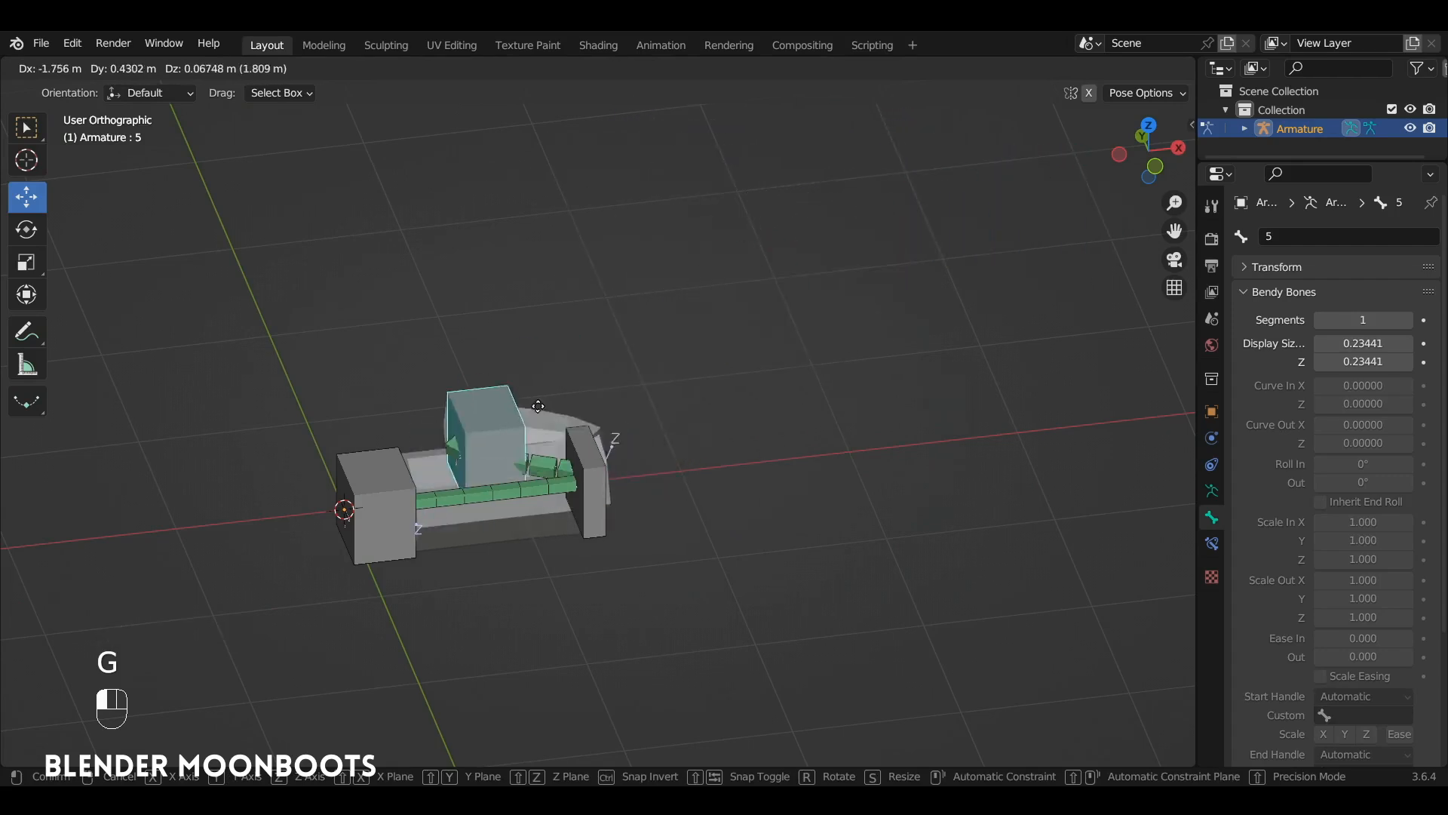
{"action": "left_click", "coordinate": [905, 293]}
- Raise middle bone 3, and pull end bone 5 away by about 3.36 m in X and -1.03 m in Z
{"action": "left_click", "coordinate": [581, 477]}
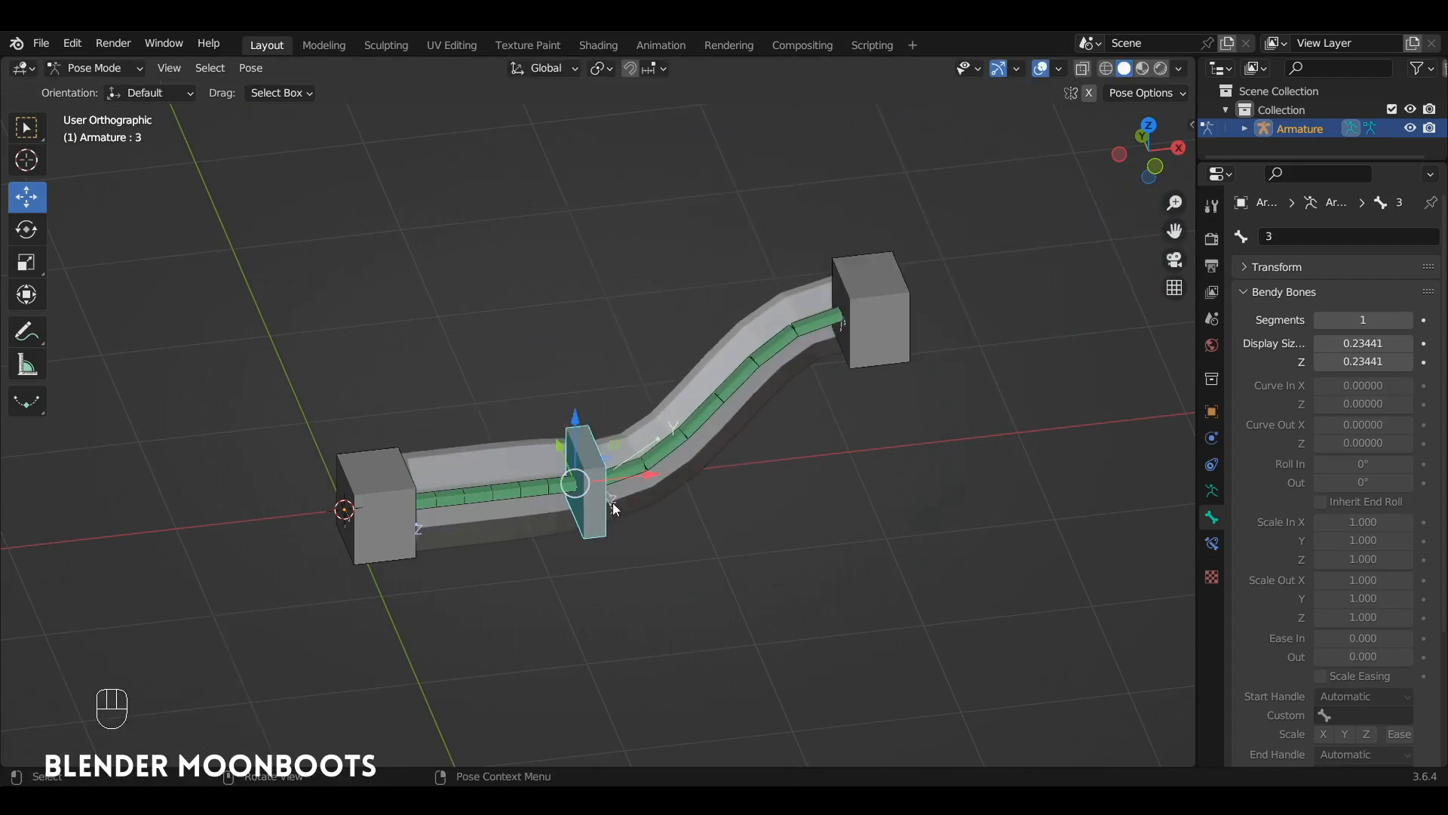
{"action": "key", "text": "g"}
{"action": "left_click", "coordinate": [537, 167]}
{"action": "left_click_drag", "start_coordinate": [655, 253], "coordinate": [701, 368], "text": "ctrl+alt"}
{"action": "left_click", "coordinate": [723, 385]}
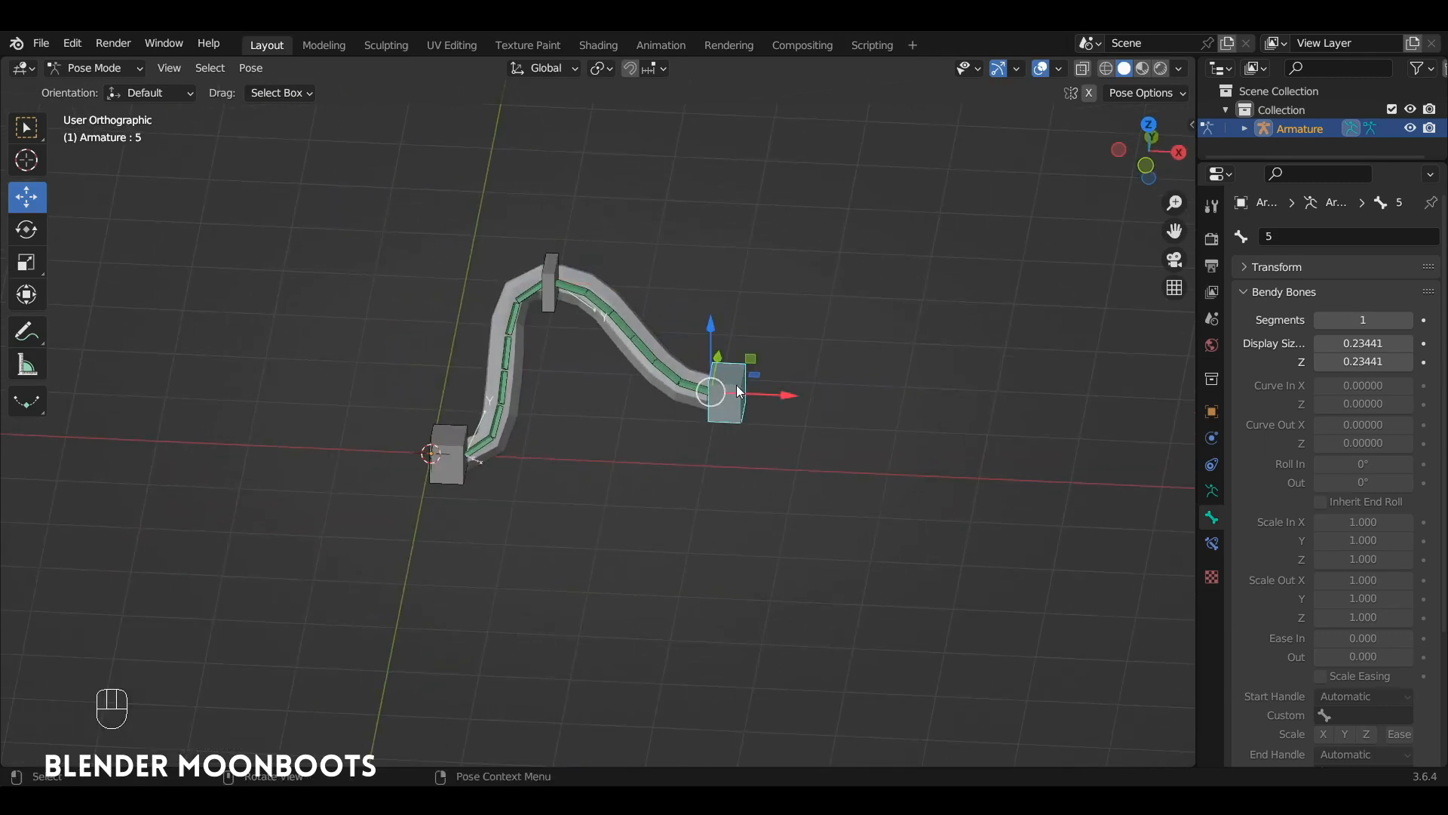
{"action": "key", "text": "g"}
{"action": "left_click", "coordinate": [1050, 522]}
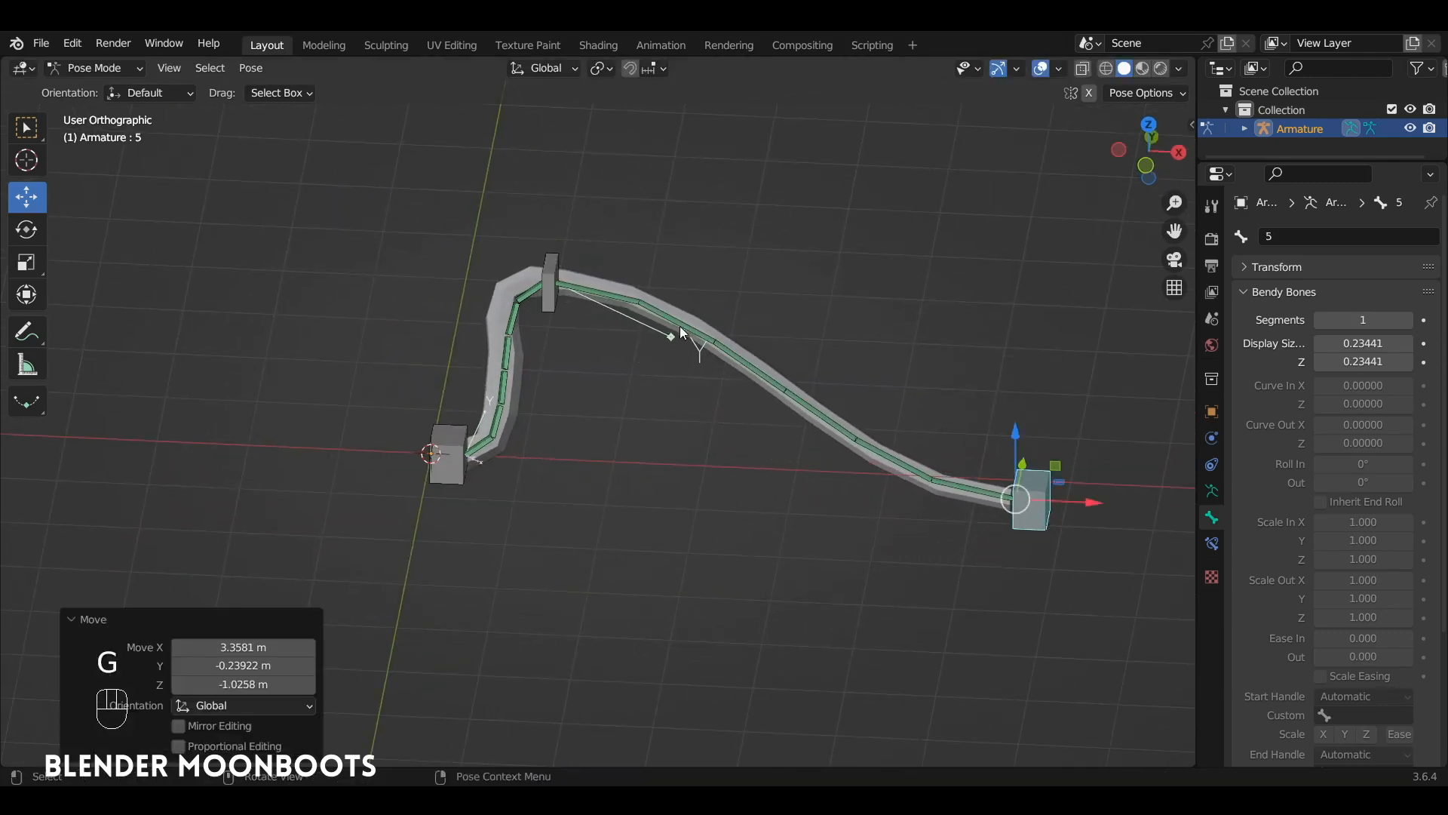
- Set the Stretch To constraint's Volume Variation to 0 on bendy bones 4 and 2
{"action": "key", "text": "ctrl+Tab"}
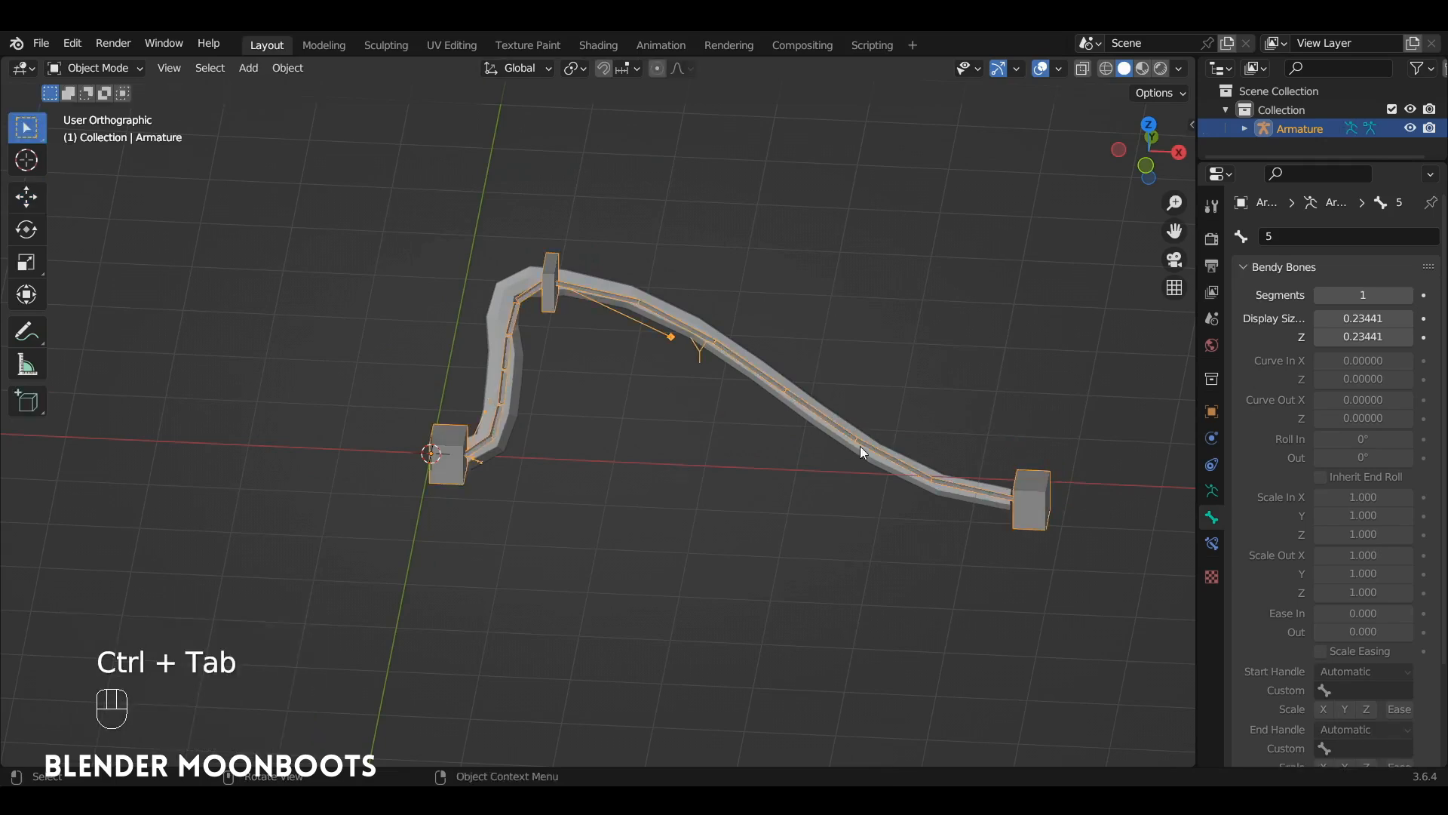
{"action": "key", "text": "ctrl+Tab"}
{"action": "left_click", "coordinate": [868, 438]}
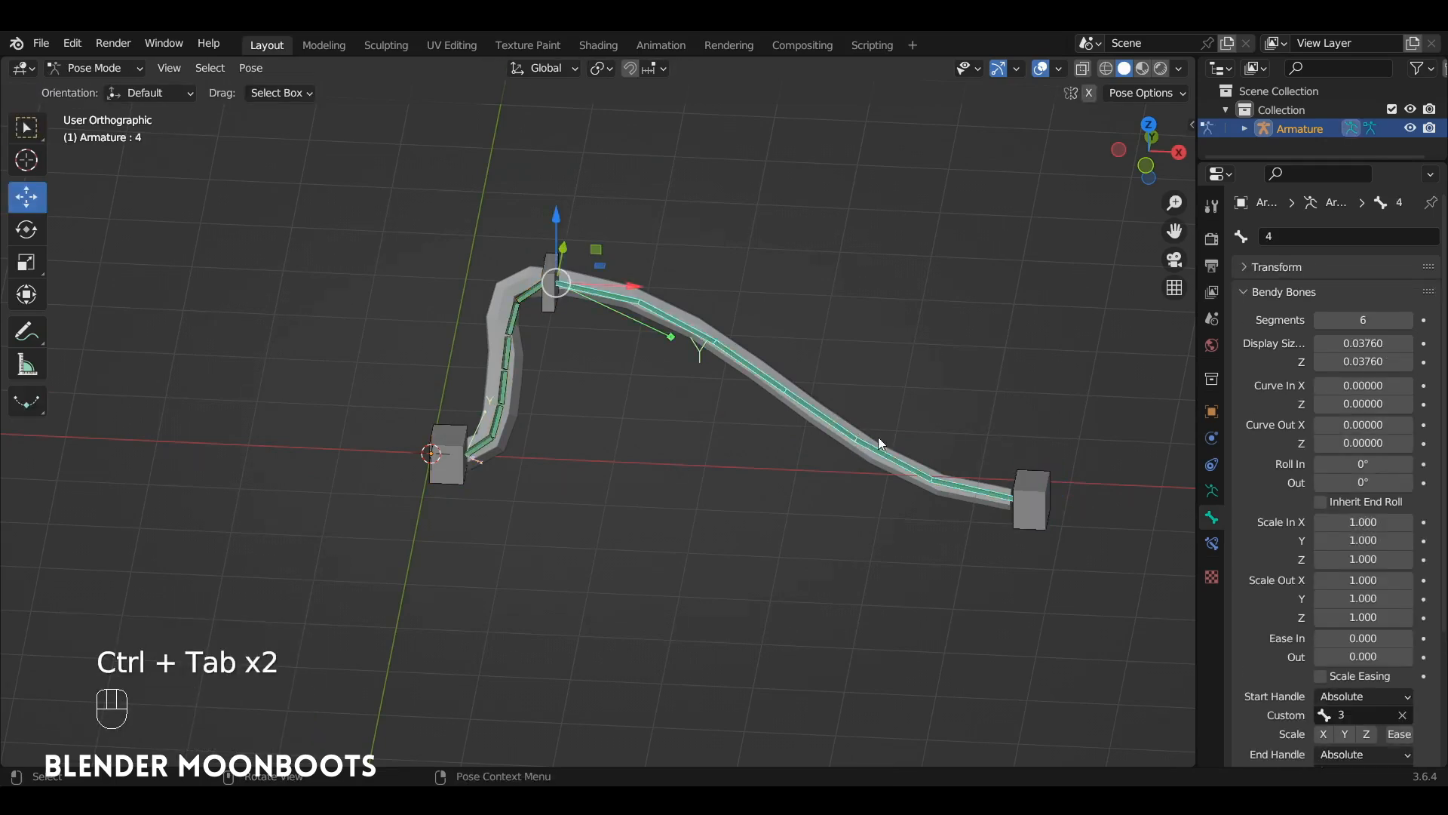
{"action": "left_click", "coordinate": [1212, 545]}
{"action": "left_click_drag", "start_coordinate": [1196, 380], "coordinate": [1030, 380]}
{"action": "key", "text": "ctrl+z"}
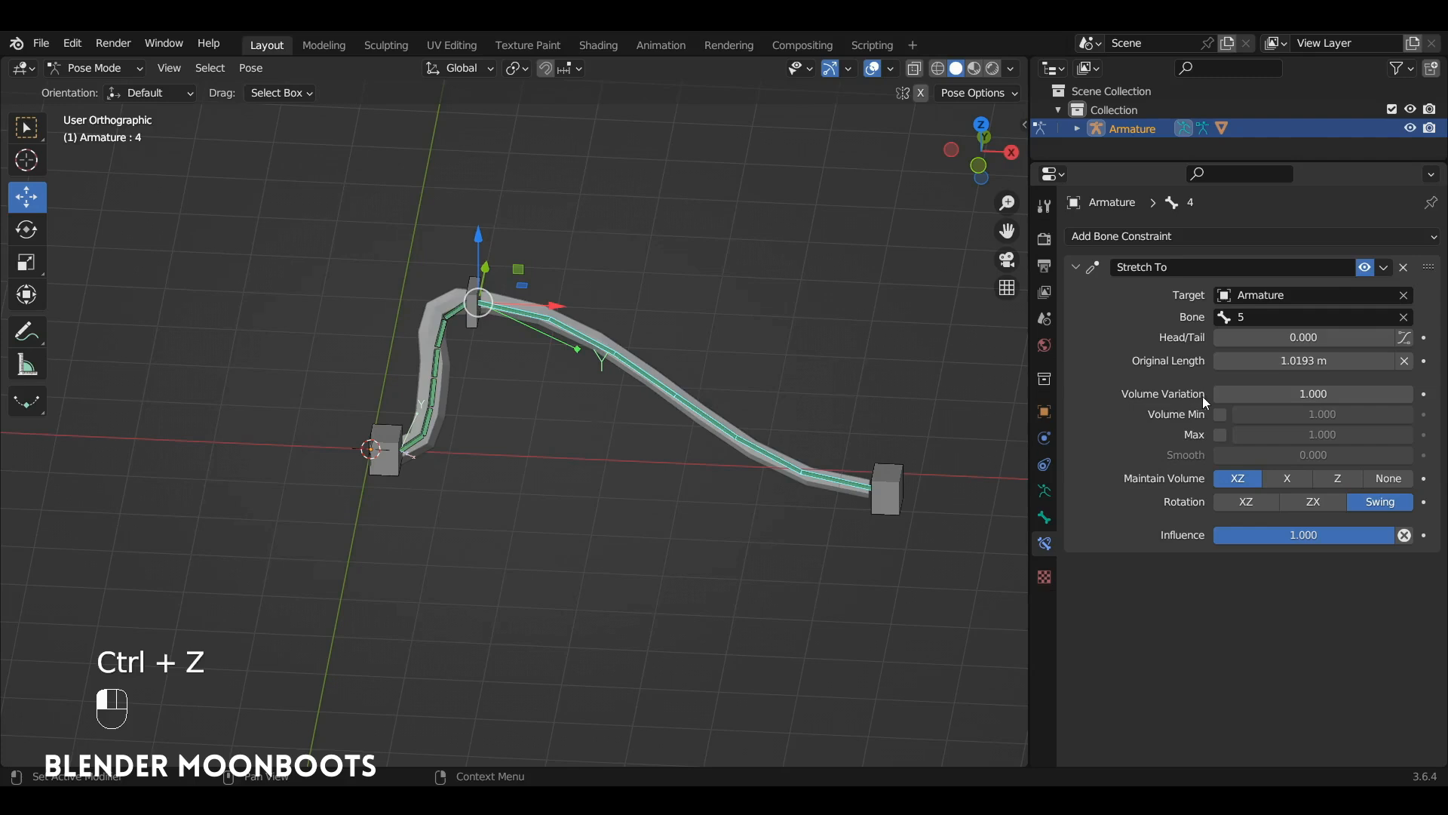
{"action": "left_click_drag", "start_coordinate": [1223, 394], "coordinate": [1069, 392]}
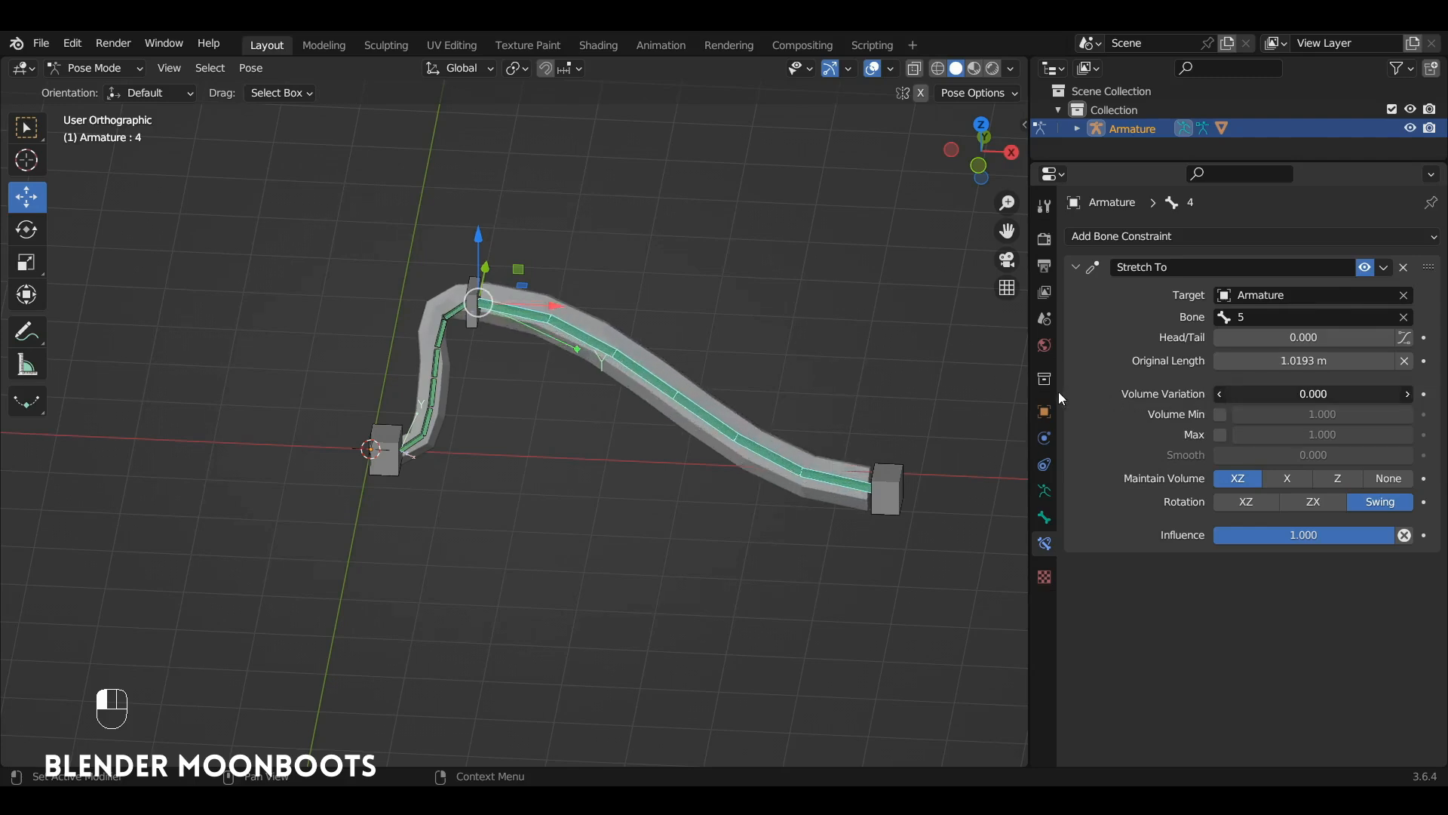
{"action": "left_click", "coordinate": [437, 350]}
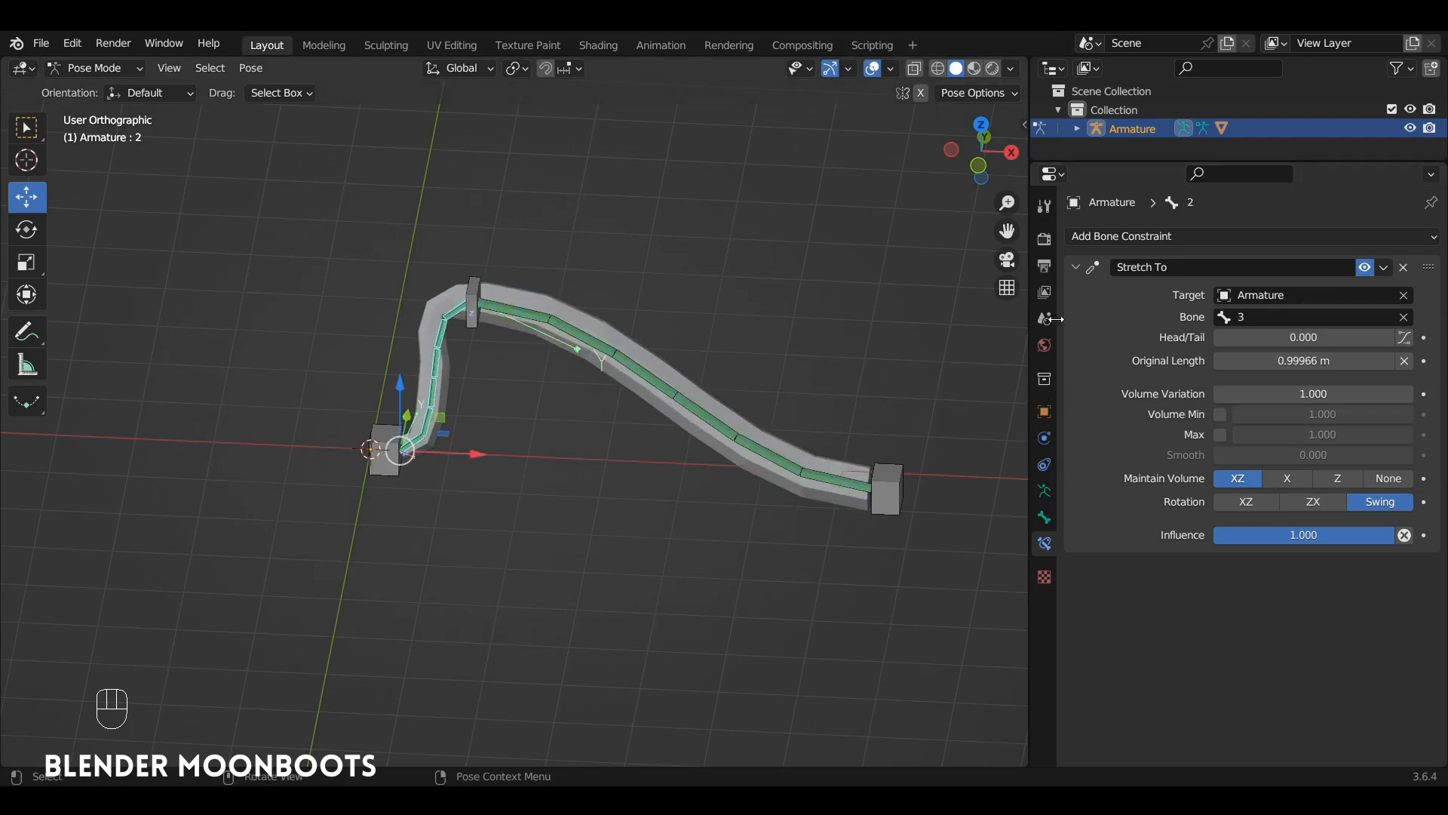
{"action": "left_click_drag", "start_coordinate": [1230, 392], "coordinate": [1011, 399]}
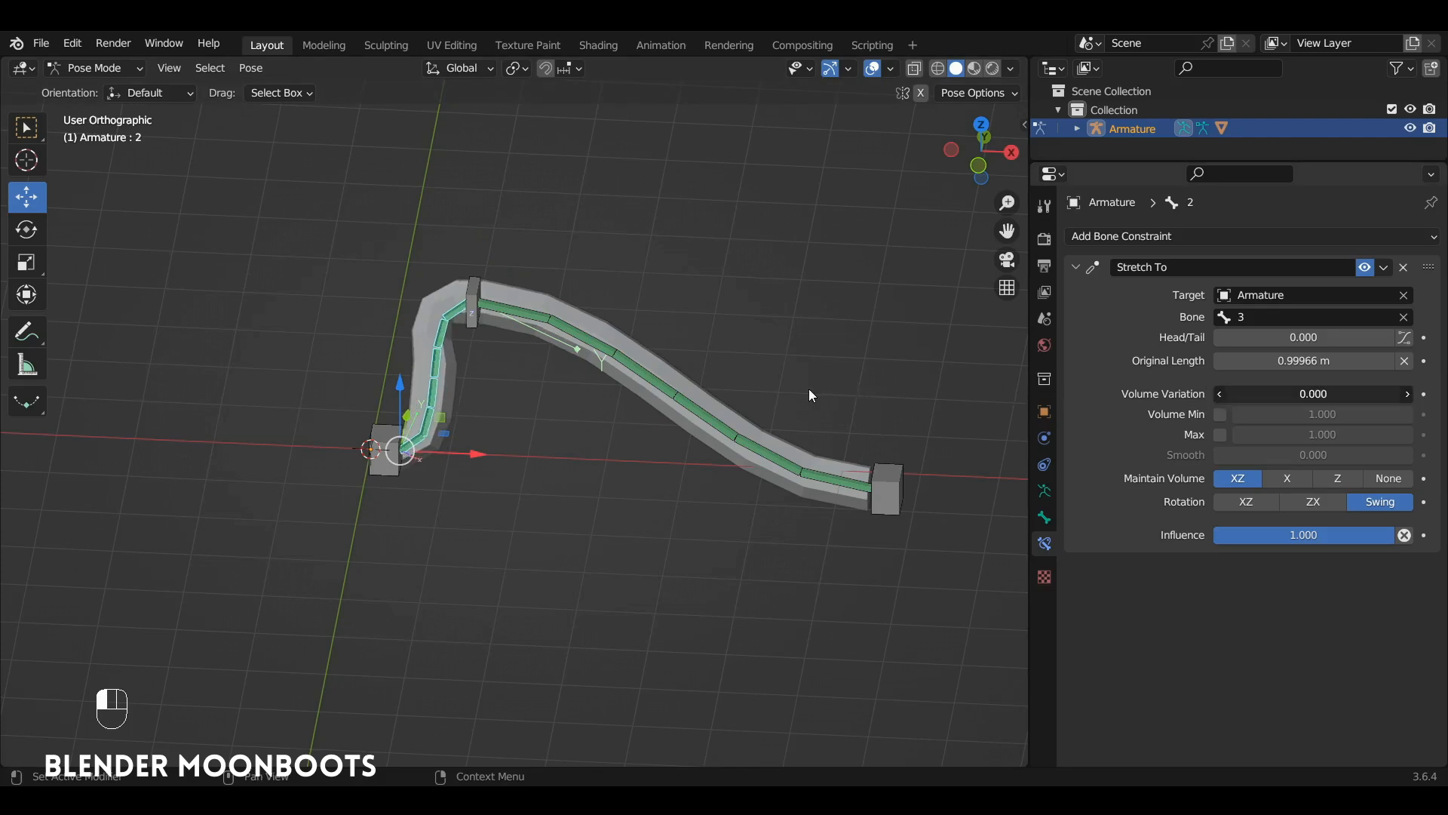
- Move end bone 5 closer and level with middle bone 3
{"action": "left_click", "coordinate": [888, 487]}
{"action": "key", "text": "g"}
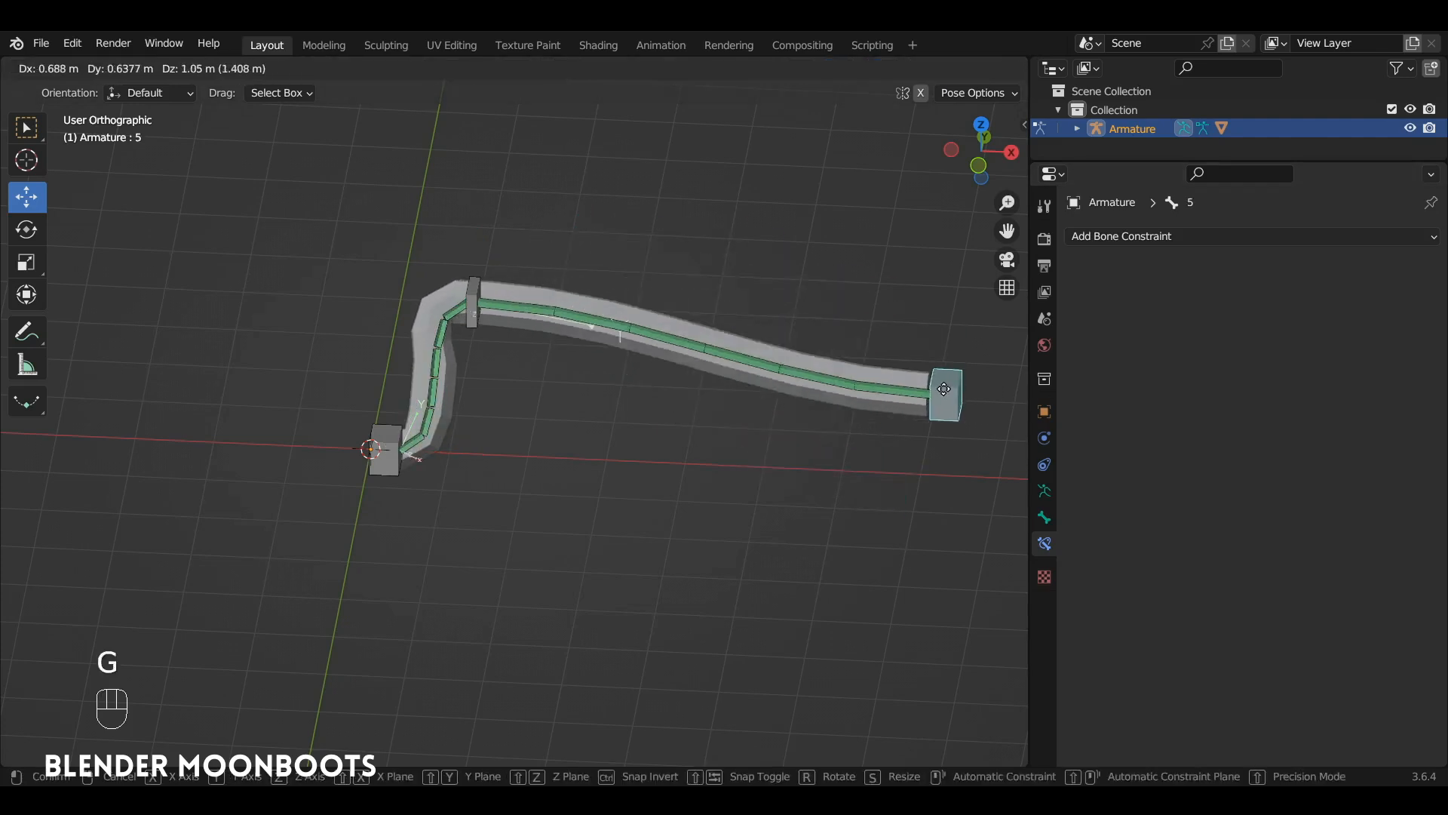
{"action": "left_click", "coordinate": [735, 288]}
- In Object Mode, enable Preserve Volume in the cylinder's Armature modifier
{"action": "key", "text": "ctrl+Tab"}
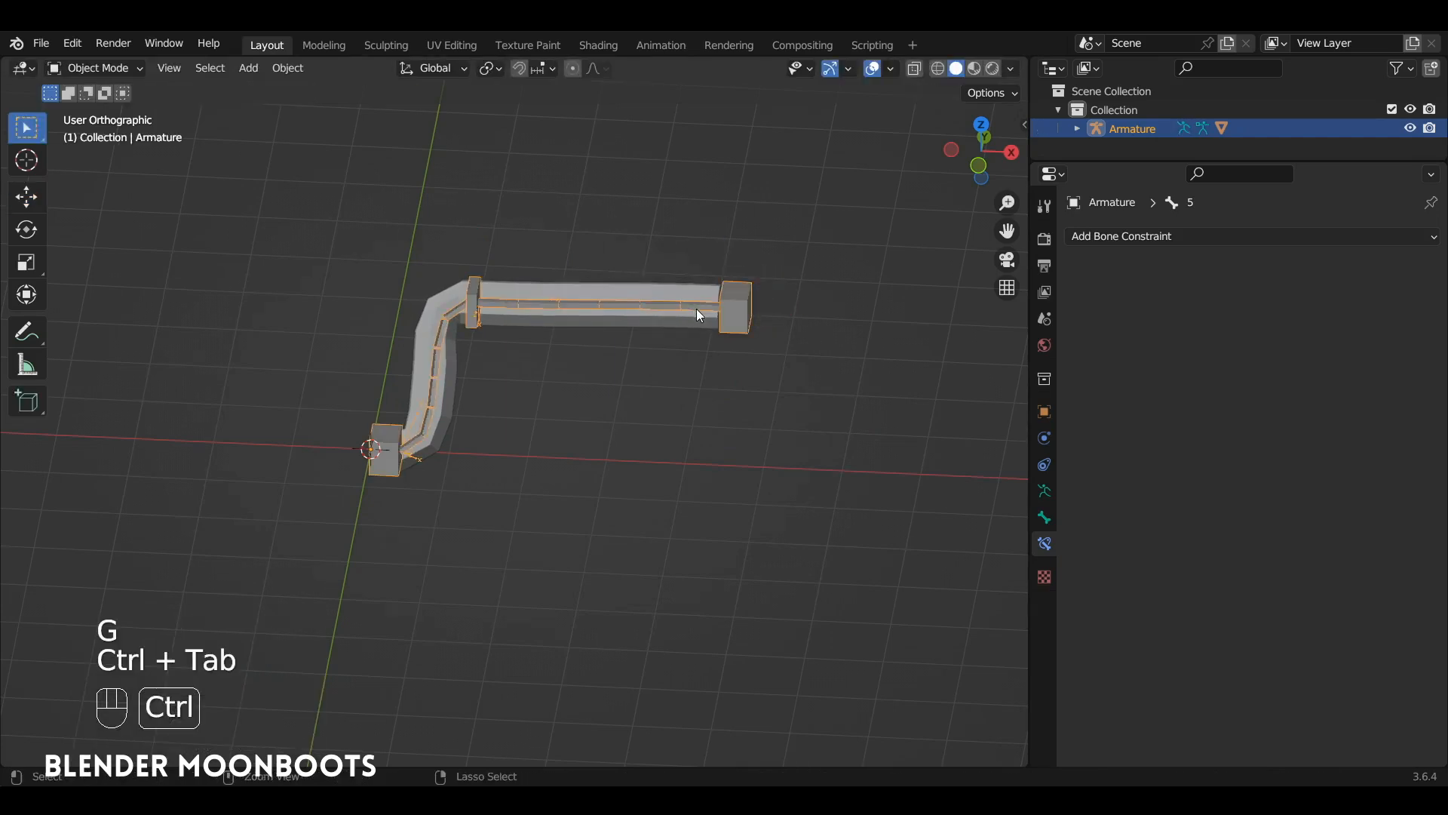
{"action": "left_click", "coordinate": [660, 319]}
{"action": "left_click_drag", "start_coordinate": [695, 327], "coordinate": [730, 335], "text": "alt"}
{"action": "left_click_drag", "start_coordinate": [730, 335], "coordinate": [778, 374], "text": "ctrl+alt"}
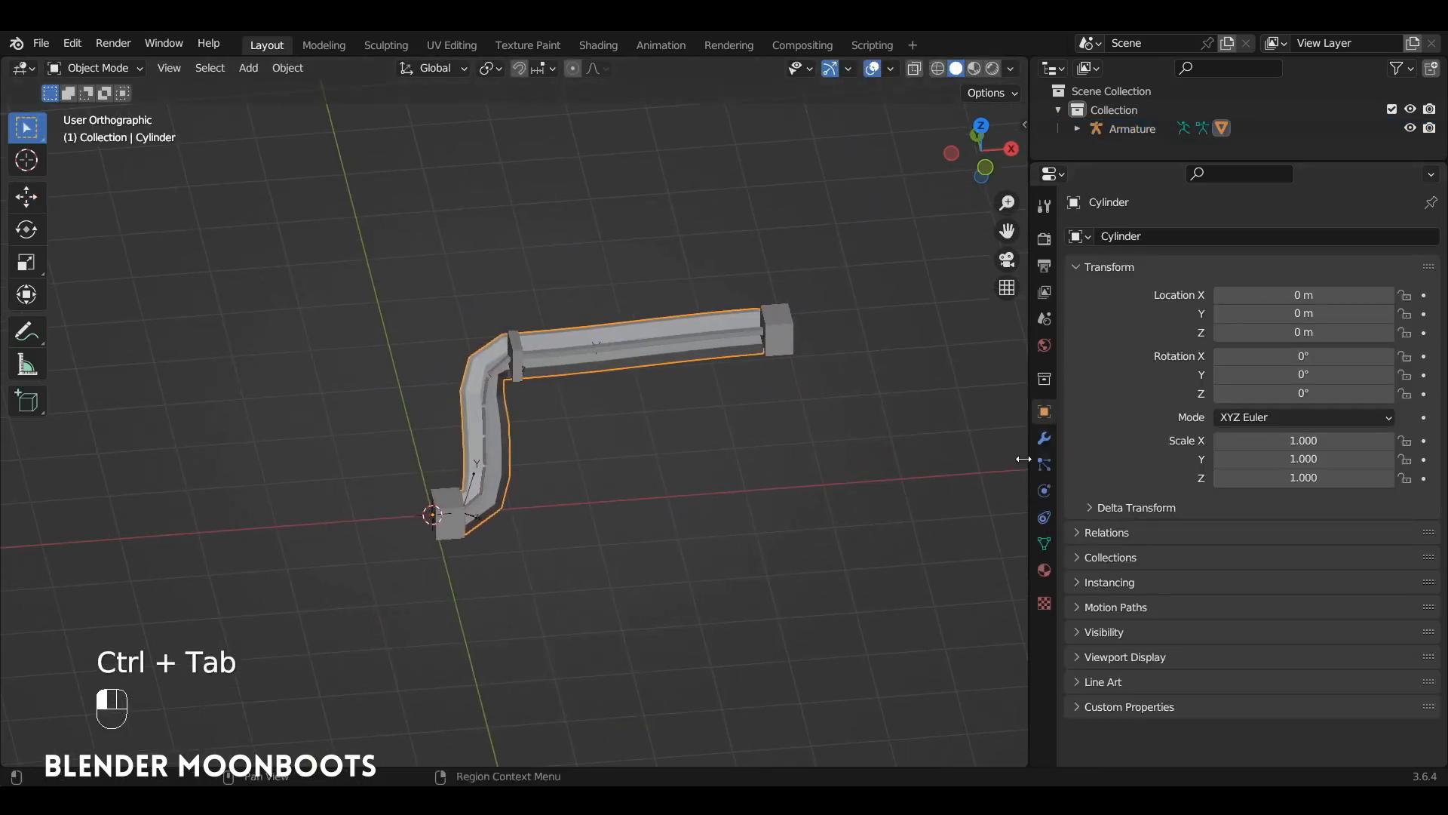
{"action": "left_click", "coordinate": [1045, 439]}
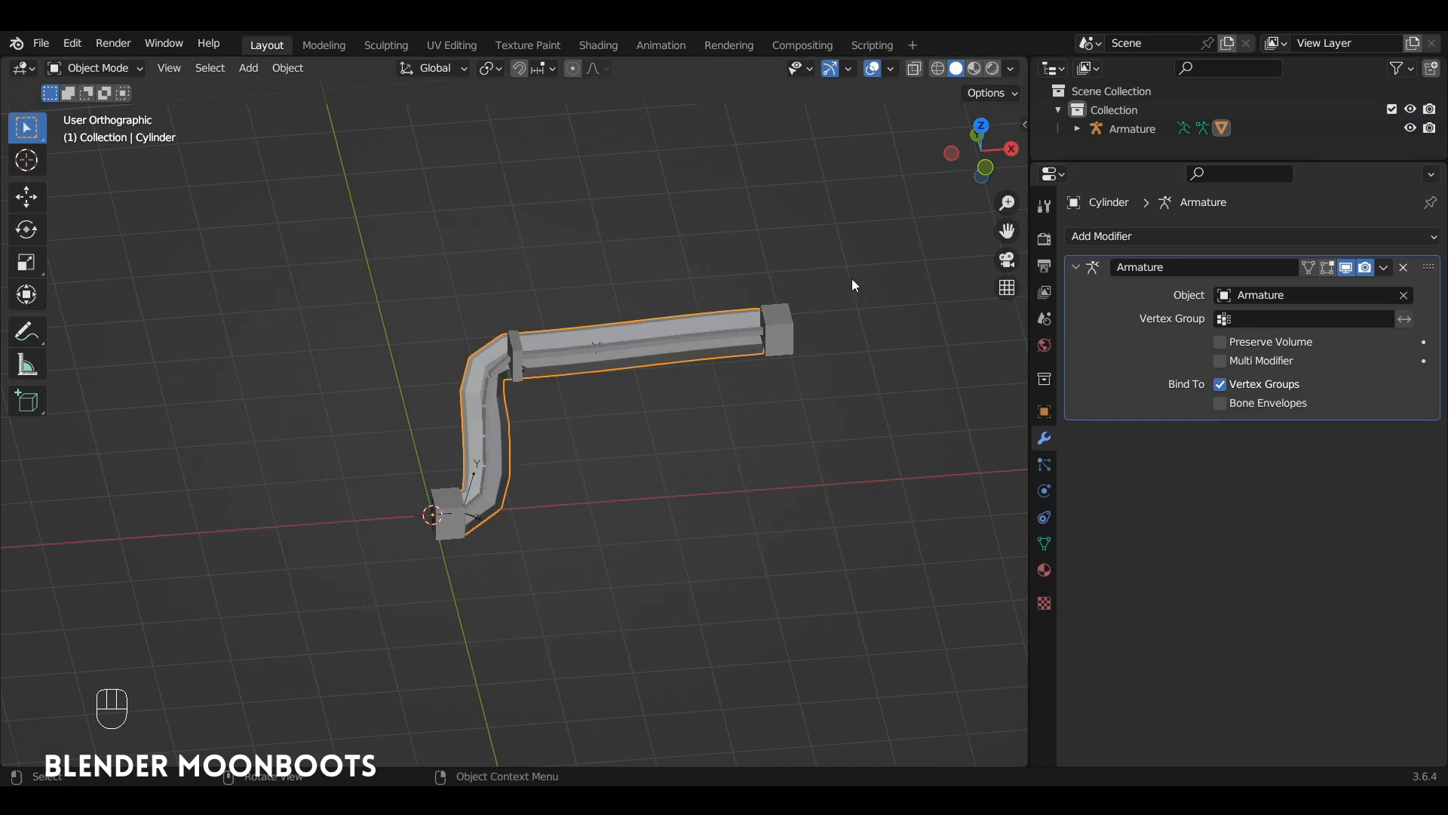
{"action": "left_click", "coordinate": [1222, 342]}
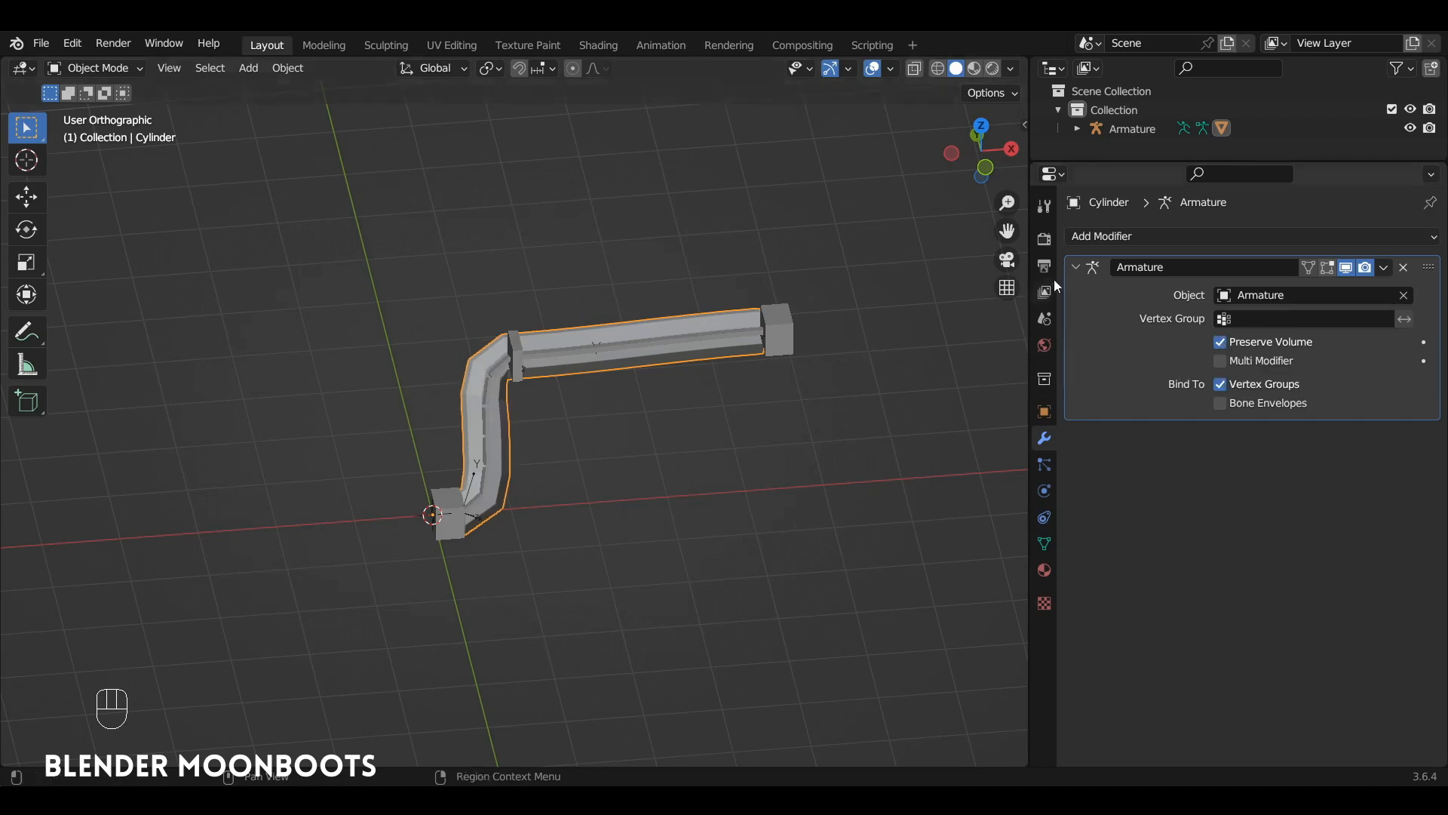
- Add a Subdivision Surface modifier to the cylinder and set its viewport level to 2
{"action": "left_click", "coordinate": [1103, 236]}
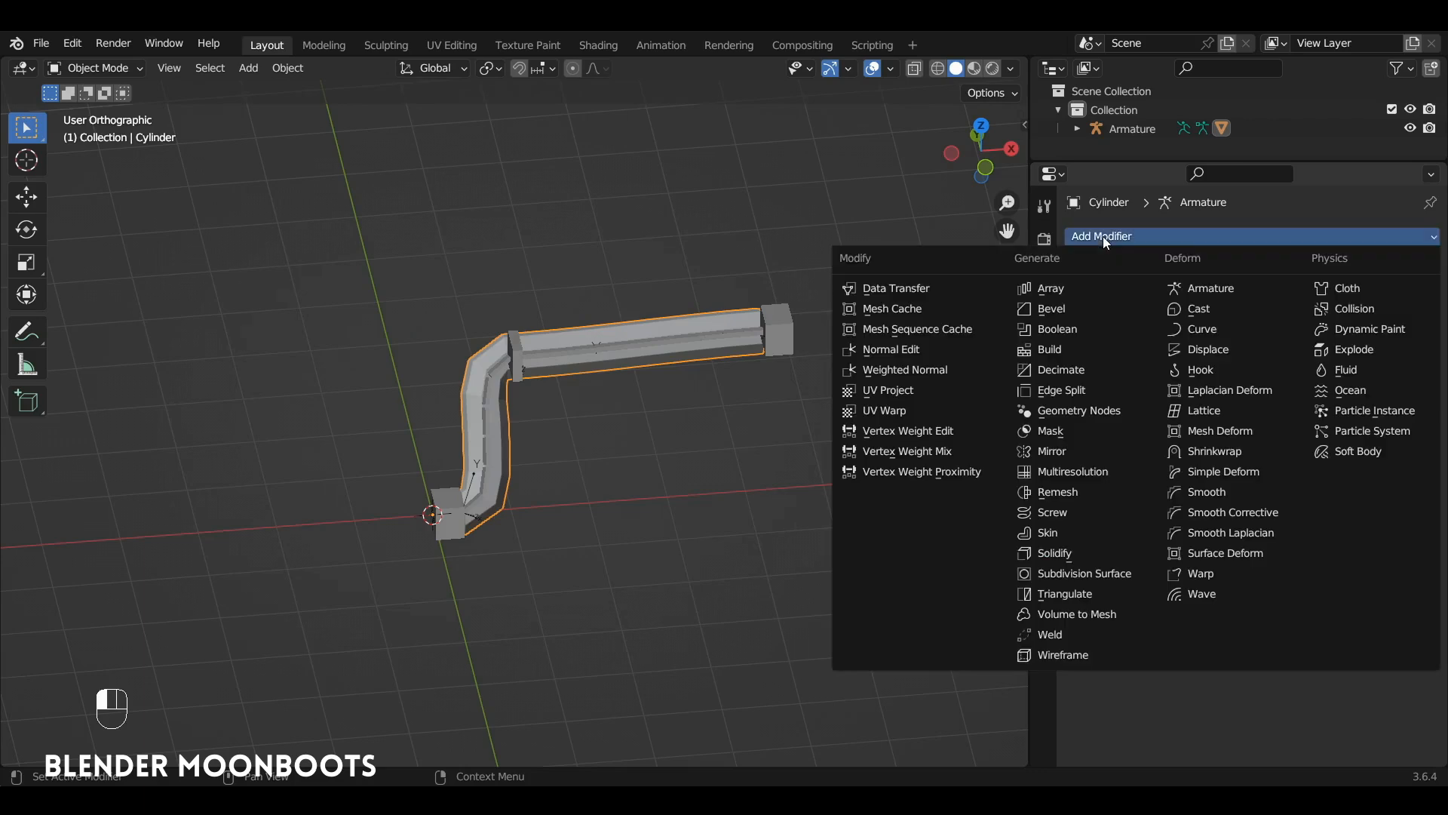
{"action": "left_click", "coordinate": [1089, 574]}
{"action": "left_click_drag", "start_coordinate": [787, 383], "coordinate": [792, 326], "text": "alt"}
{"action": "mouse_move", "coordinate": [792, 326]}
{"action": "left_mouse_down", "text": "alt+shift"}
{"action": "mouse_move", "coordinate": [790, 314]}
{"action": "mouse_move", "coordinate": [779, 337]}
{"action": "left_mouse_up", "text": "alt+shift"}
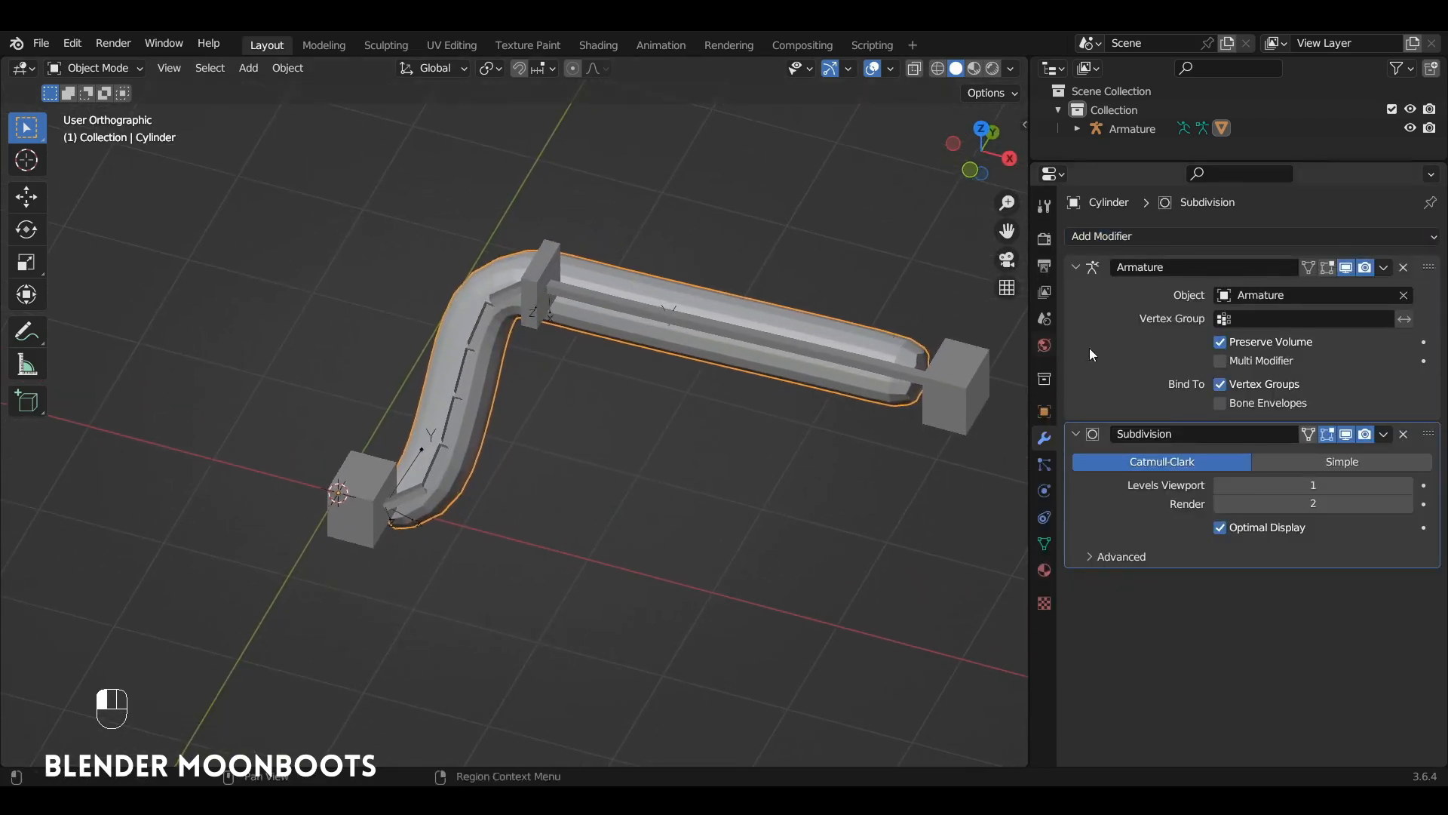
{"action": "left_click", "coordinate": [1408, 485]}
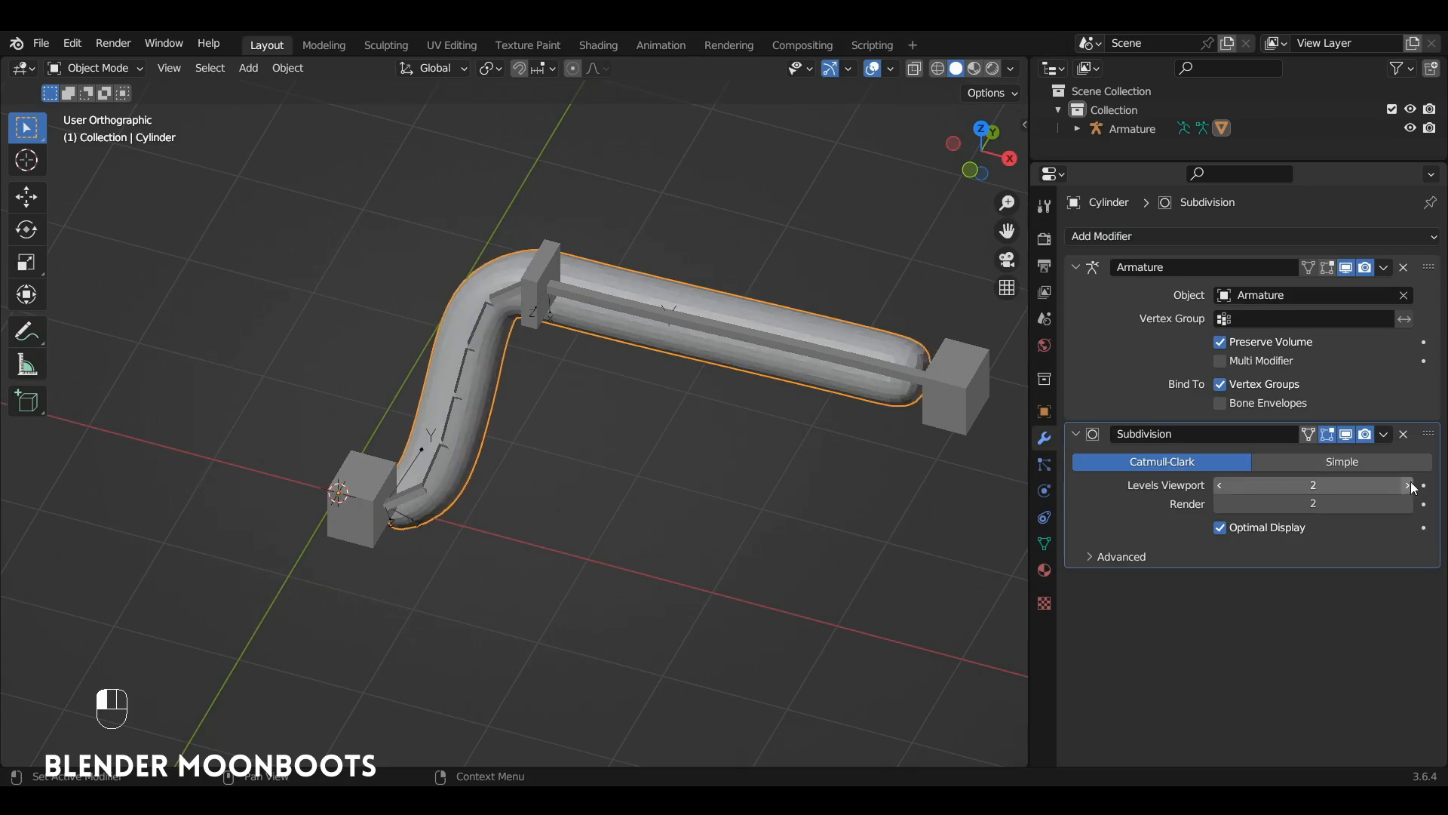
- Return the armature to Pose Mode and raise middle bone 3 to arch the smoothed tube
{"action": "left_click_drag", "start_coordinate": [769, 335], "coordinate": [835, 339], "text": "ctrl+alt"}
{"action": "right_click", "coordinate": [723, 323]}
{"action": "left_click", "coordinate": [724, 319]}
{"action": "key", "text": "ctrl+Tab"}
{"action": "left_click", "coordinate": [739, 333]}
{"action": "left_click", "coordinate": [817, 303]}
{"action": "key", "text": "ctrl+Tab"}
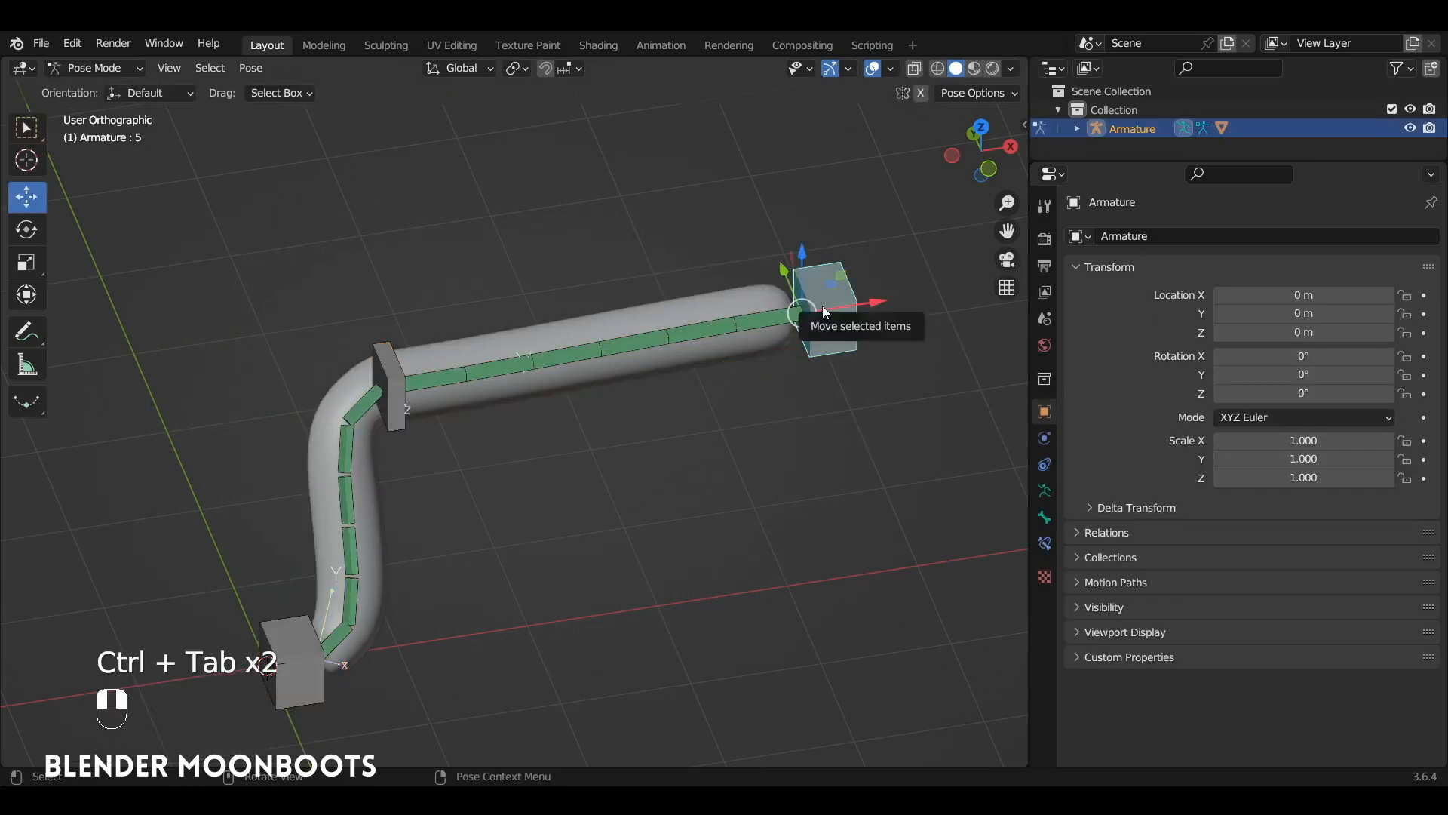
{"action": "left_click_drag", "start_coordinate": [823, 307], "coordinate": [781, 401], "text": "ctrl+alt"}
{"action": "left_click", "coordinate": [525, 427]}
{"action": "left_click_drag", "start_coordinate": [525, 427], "coordinate": [568, 481], "text": "alt"}
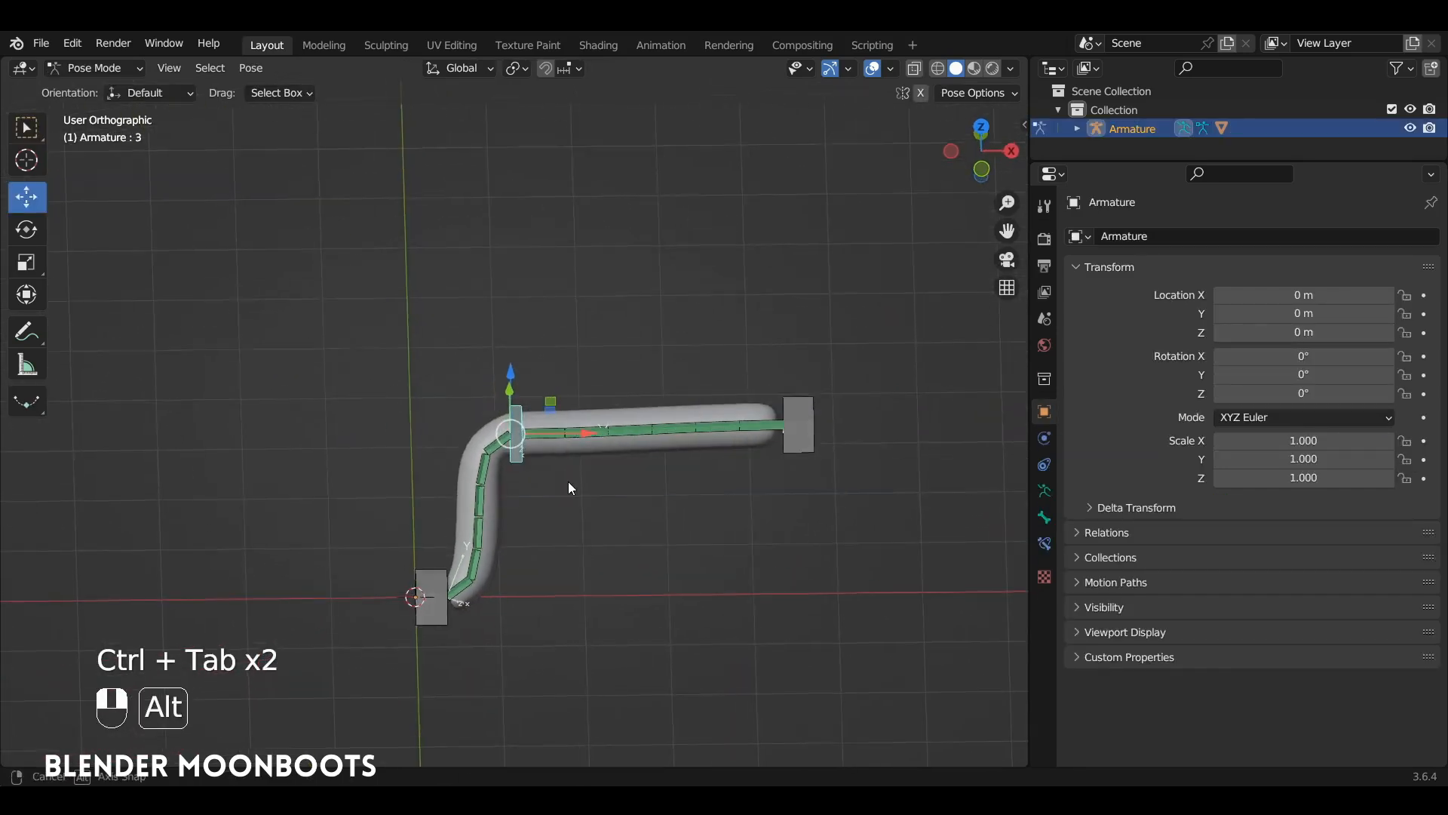
{"action": "key", "text": "g"}
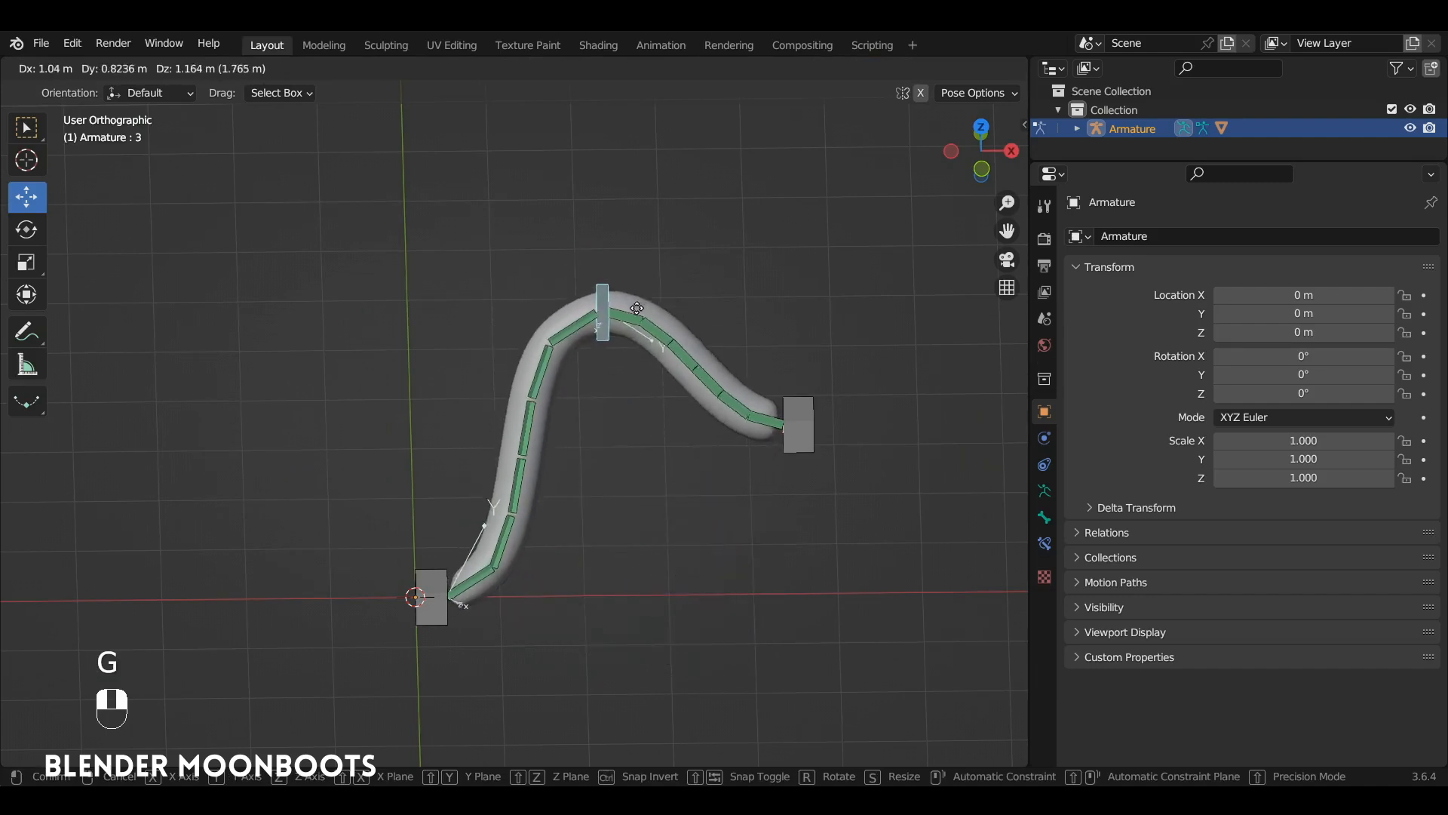
{"action": "left_click", "coordinate": [612, 323]}
- Move end bone 5 by about -0.62 m in Y and -0.85 m in Z, and select middle bone 3
{"action": "left_click", "coordinate": [789, 437]}
{"action": "key", "text": "g"}
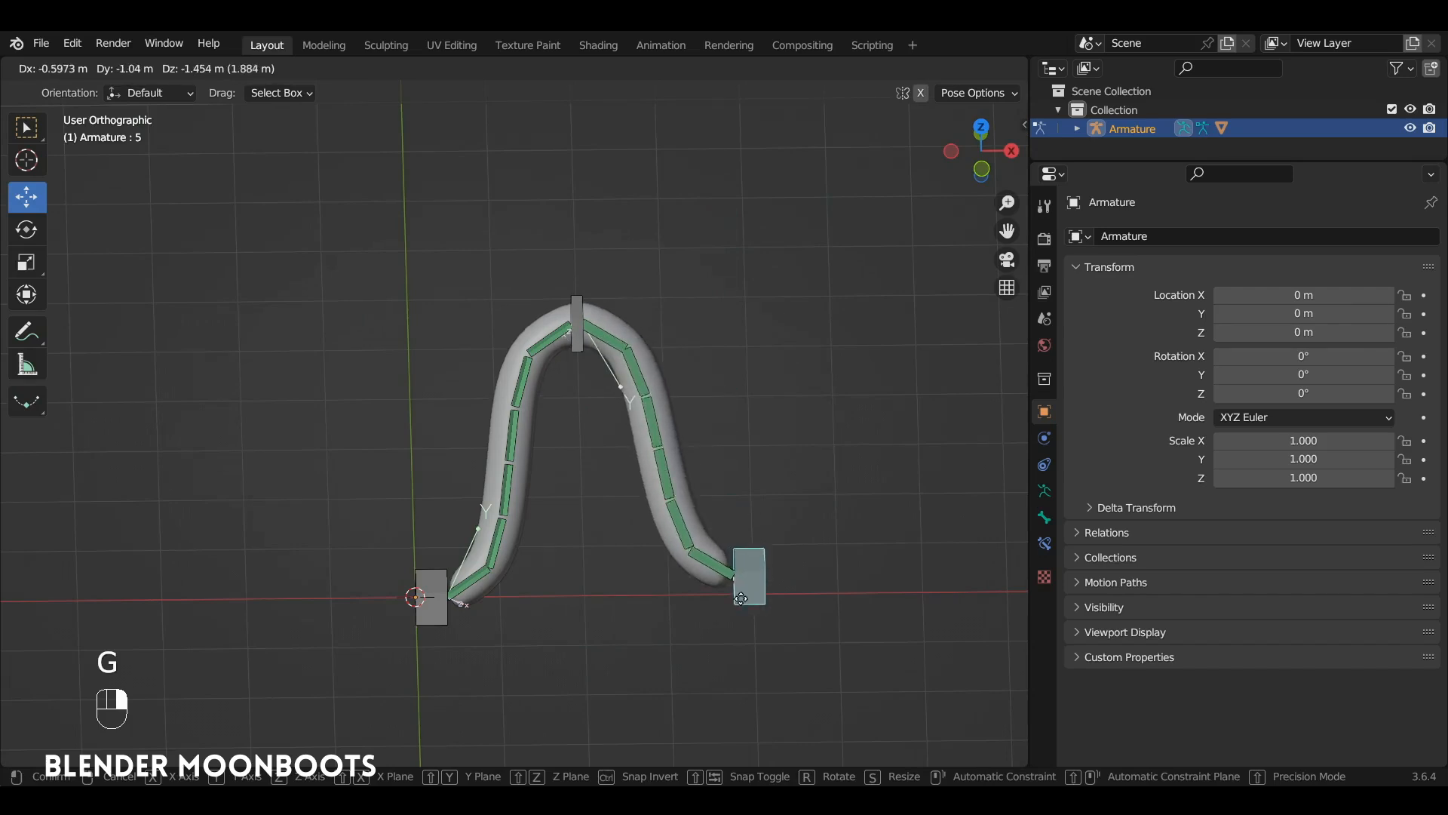
{"action": "left_click", "coordinate": [790, 538]}
{"action": "left_click_drag", "start_coordinate": [573, 357], "coordinate": [707, 377], "text": "alt"}
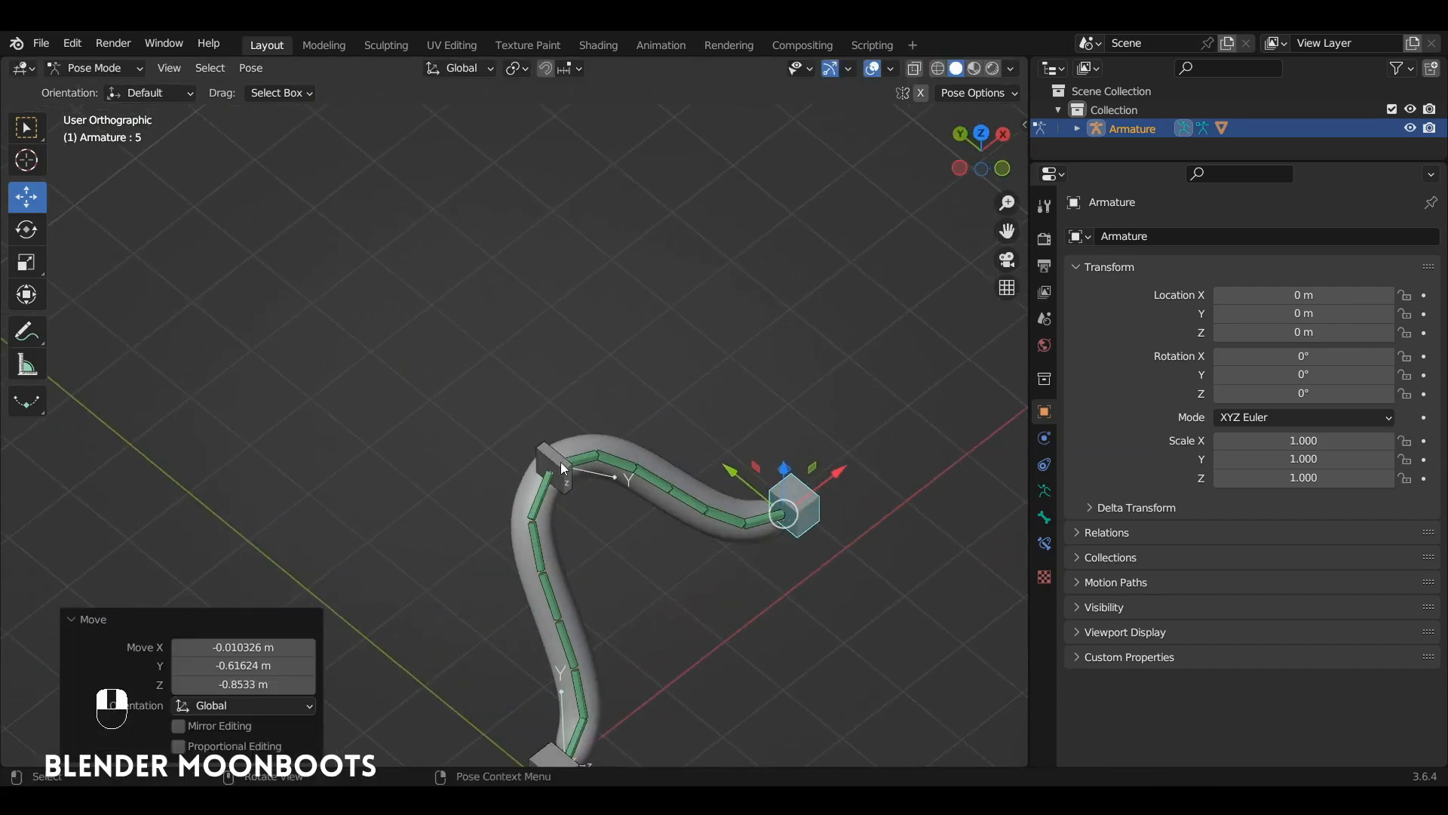
{"action": "left_click", "coordinate": [561, 464]}
{"action": "left_click_drag", "start_coordinate": [501, 431], "coordinate": [585, 424]}
{"action": "left_click_drag", "start_coordinate": [606, 447], "coordinate": [631, 324], "text": "alt"}
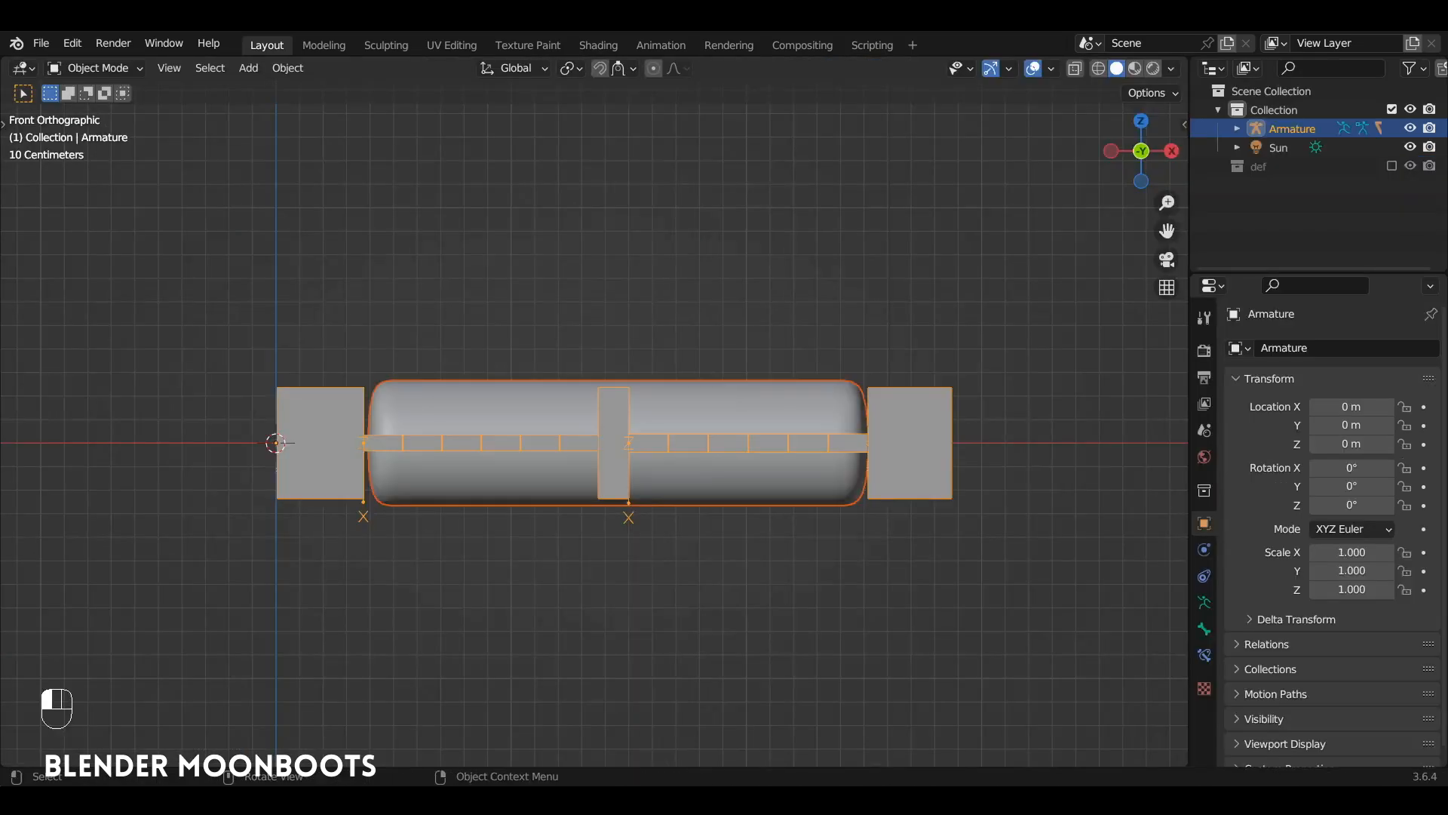
- Scale the whole armature in Object Mode to about 2.154 and apply its scale
{"action": "left_click_drag", "start_coordinate": [690, 281], "coordinate": [632, 384], "text": "ctrl+alt"}
{"action": "key", "text": "s"}
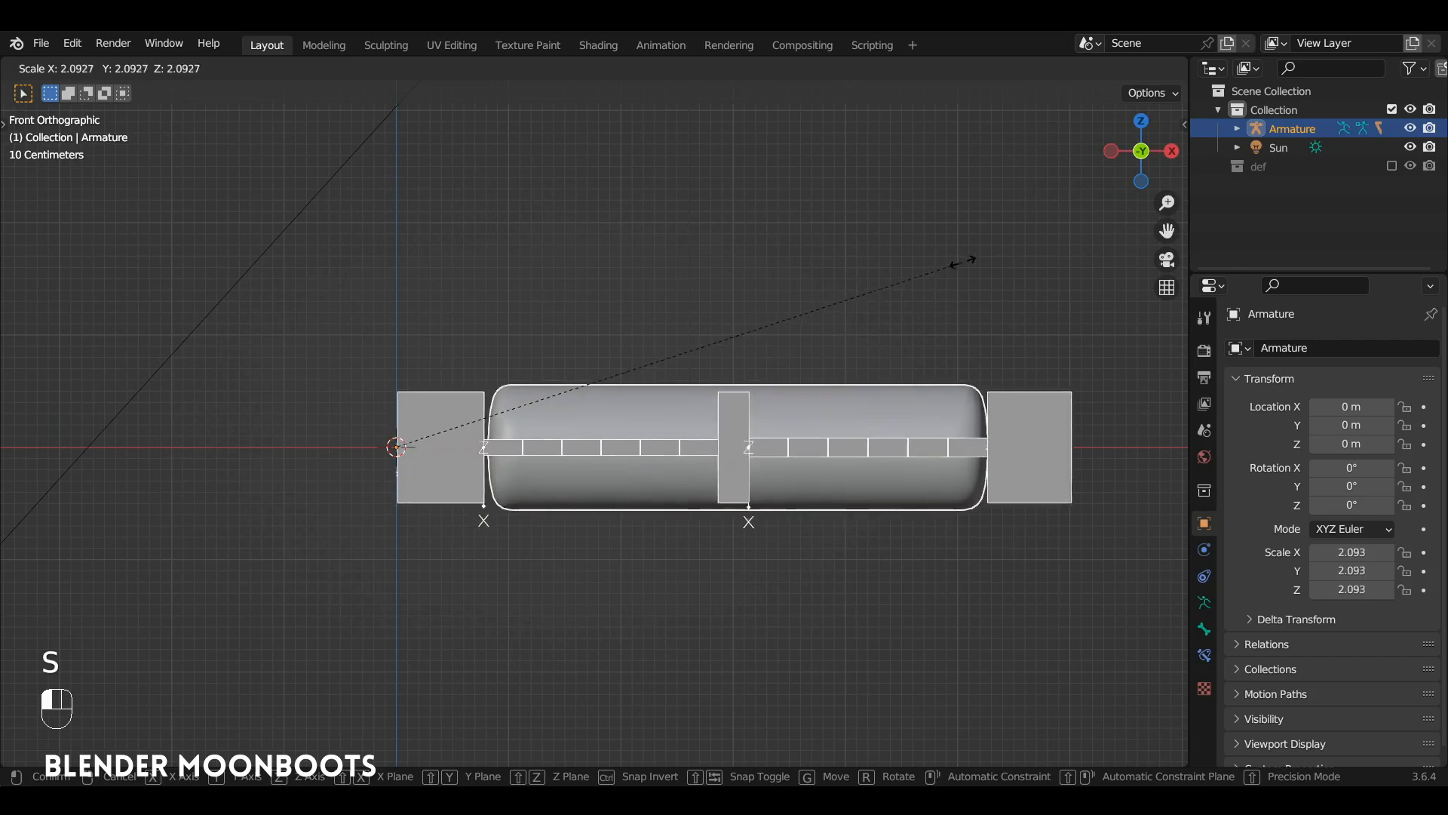
{"action": "left_click", "coordinate": [916, 281]}
{"action": "left_click_drag", "start_coordinate": [916, 281], "coordinate": [814, 277], "text": "ctrl+alt"}
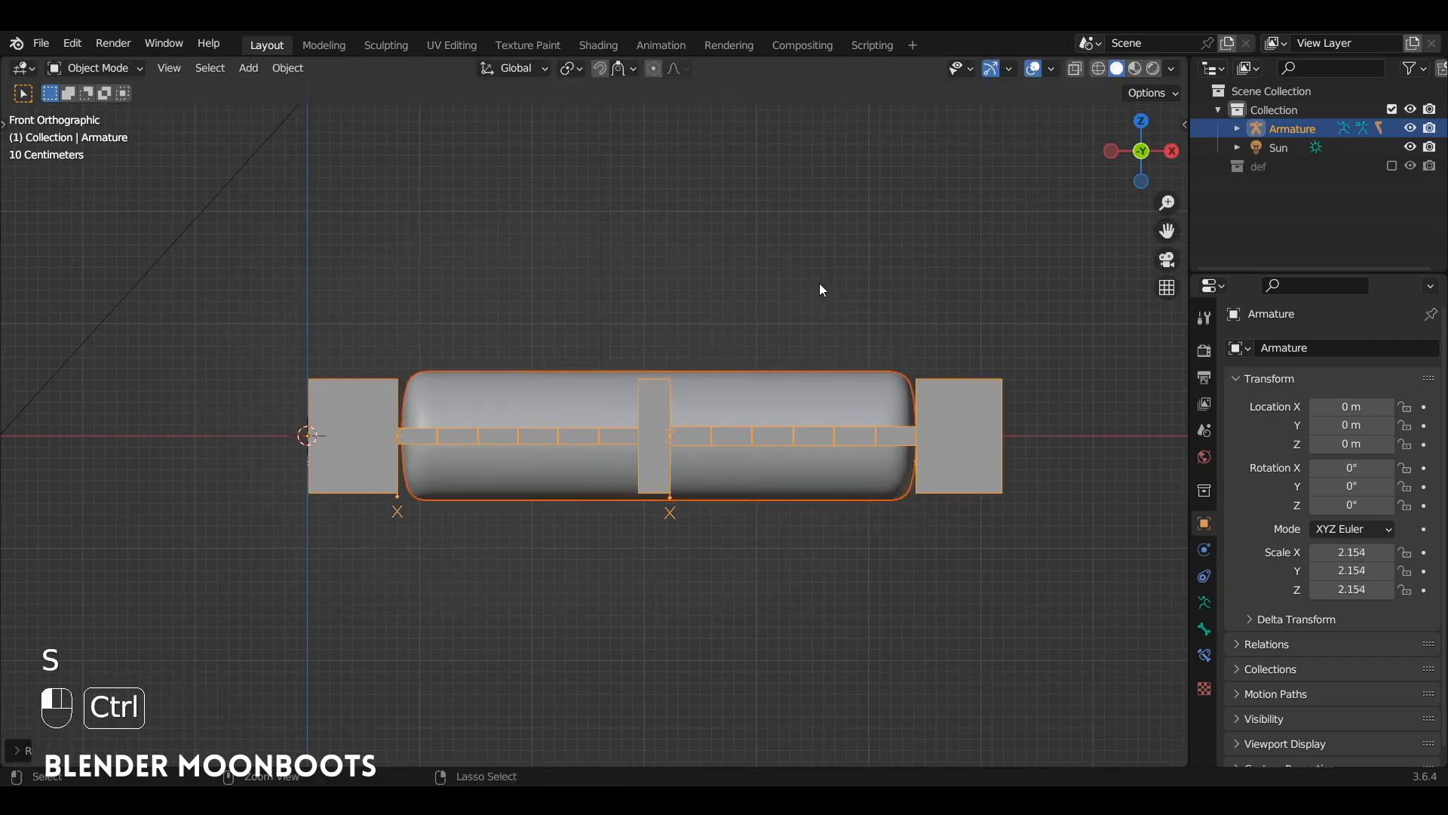
{"action": "key", "text": "ctrl+a"}
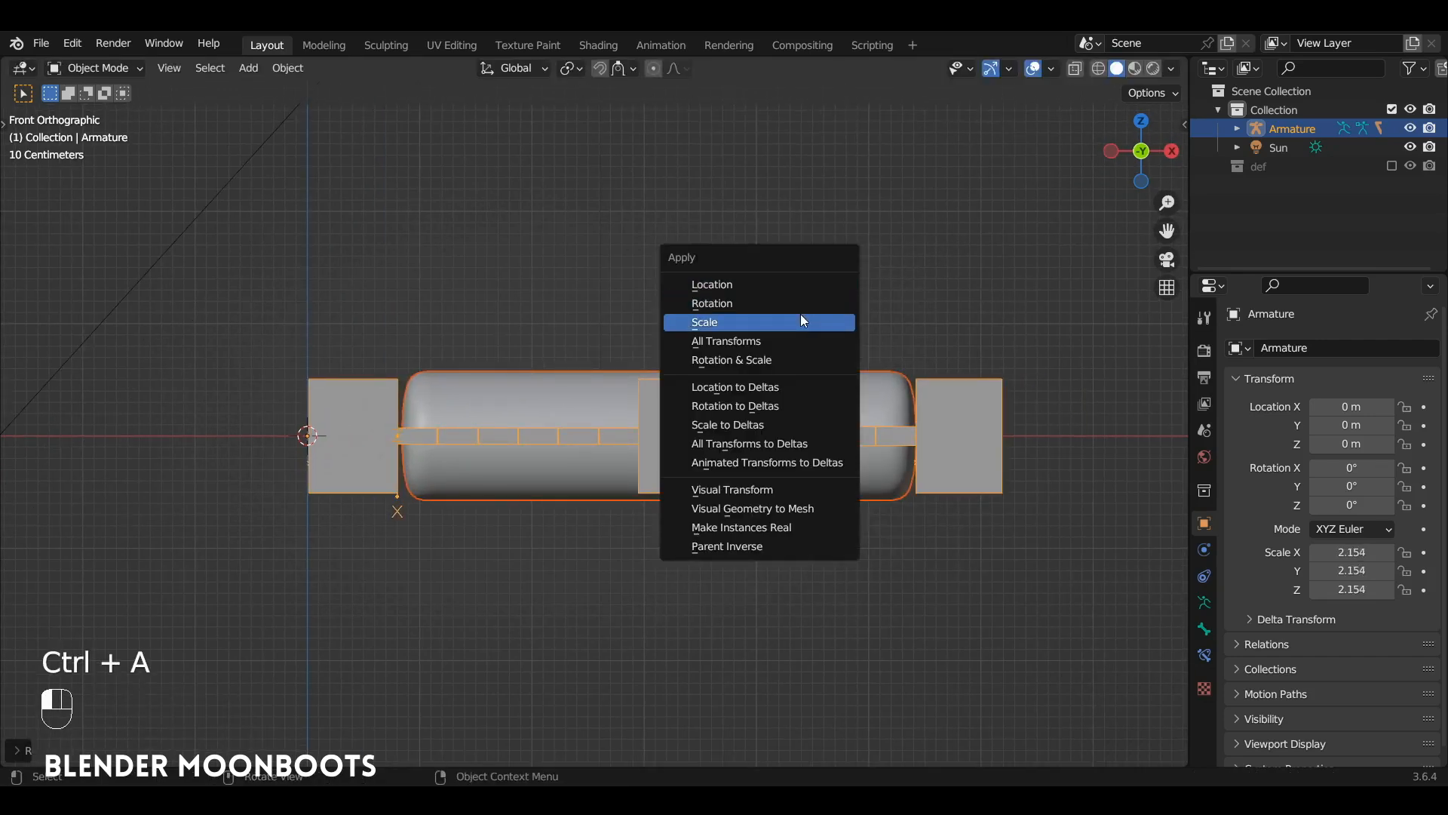
{"action": "left_click", "coordinate": [802, 315]}
{"action": "left_click_drag", "start_coordinate": [776, 354], "coordinate": [754, 420], "text": "ctrl+alt"}
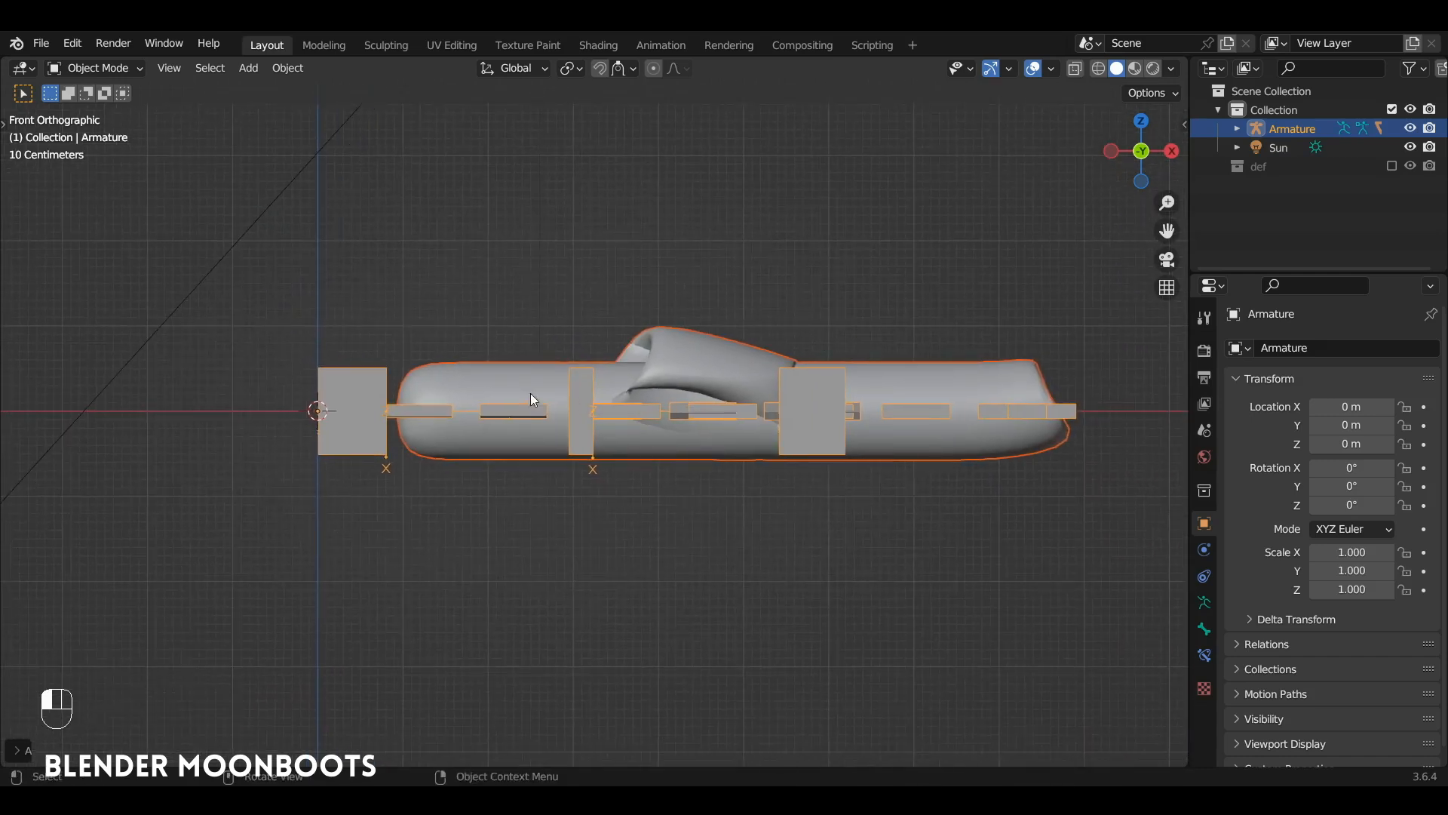
- In Pose Mode, reset the Original Length of the Stretch To constraints on bones 2 and 4
{"action": "key", "text": "ctrl+Tab"}
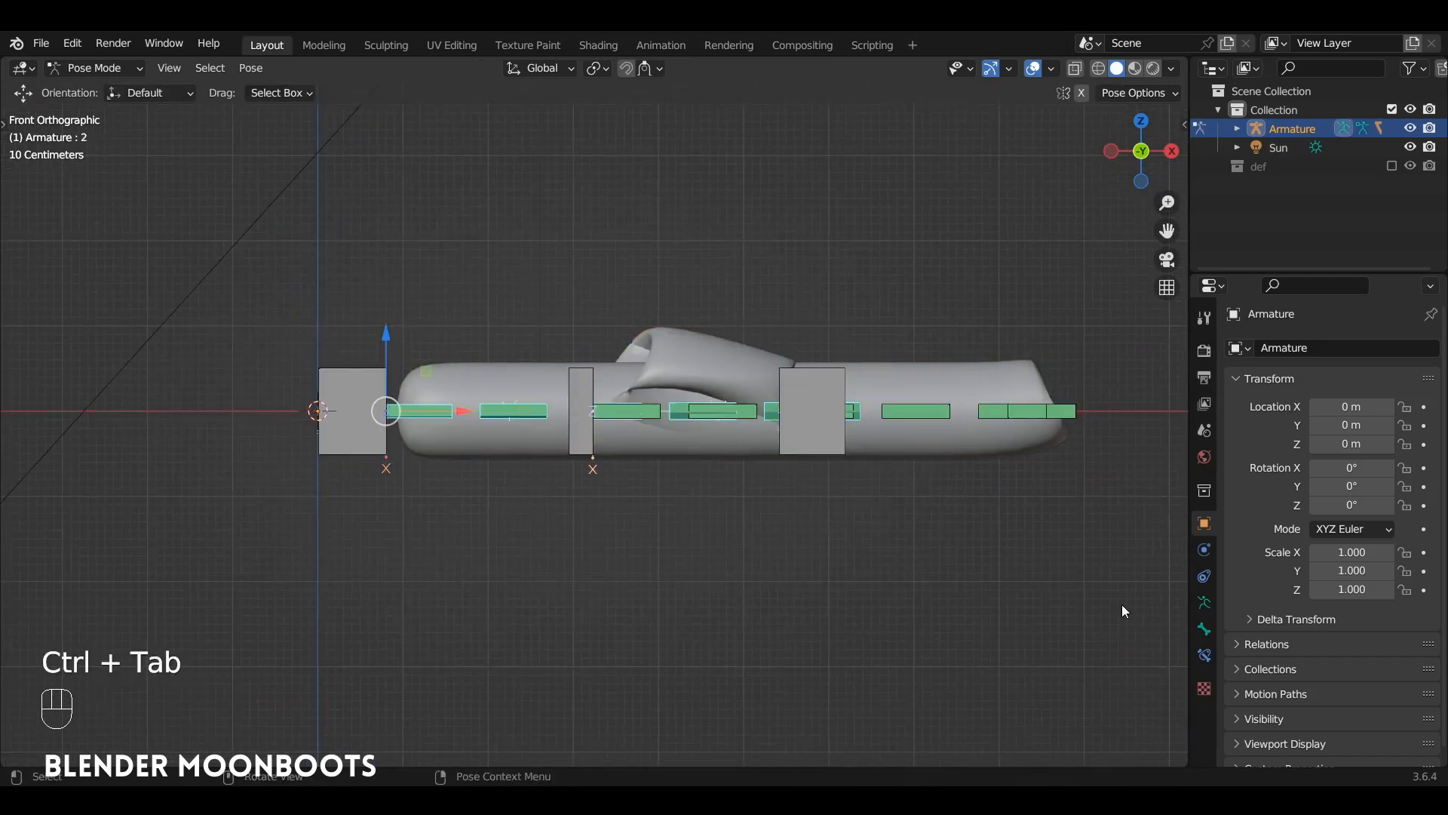
{"action": "left_click", "coordinate": [1204, 657]}
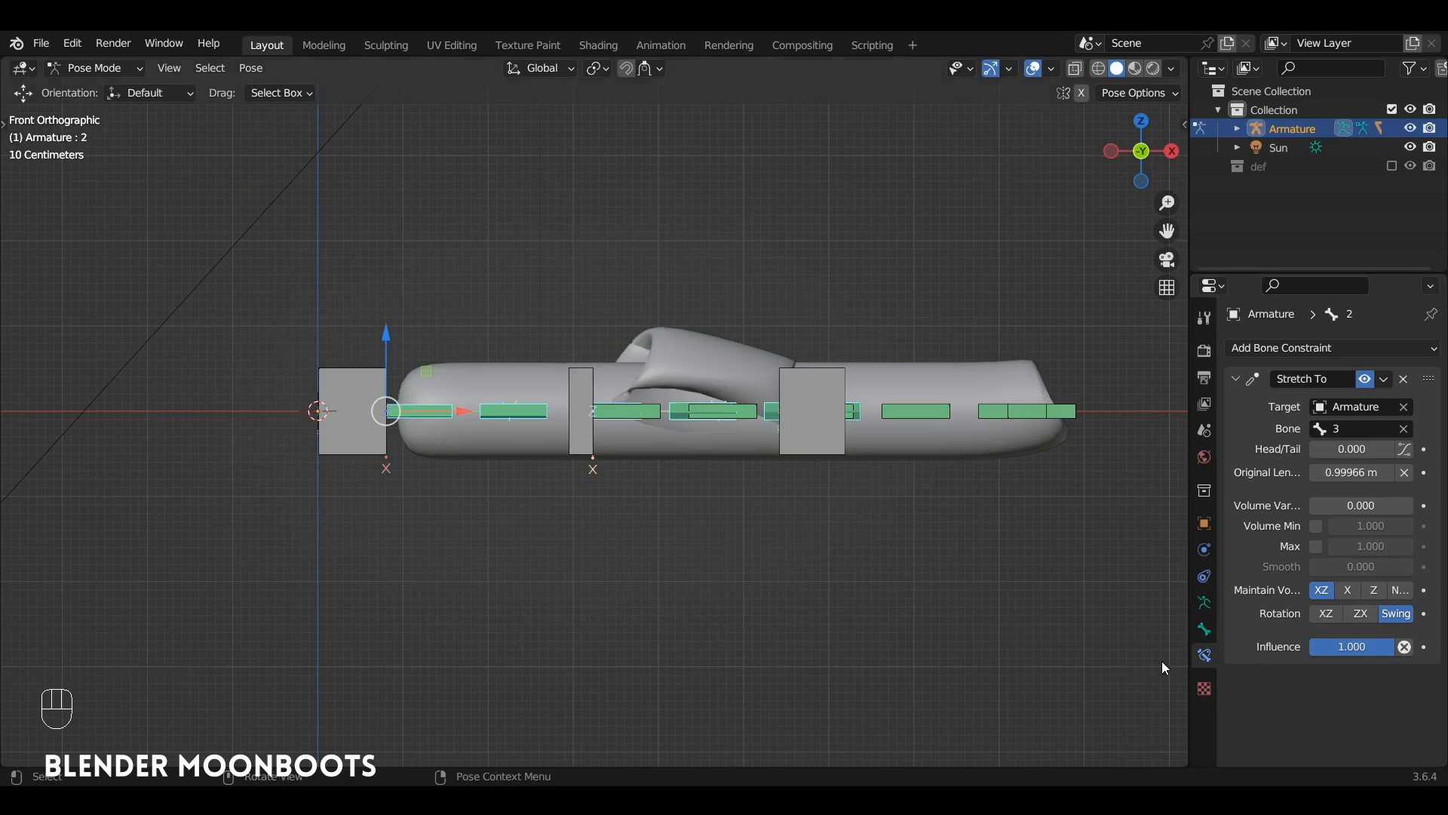
{"action": "left_click_drag", "start_coordinate": [1190, 448], "coordinate": [1095, 453]}
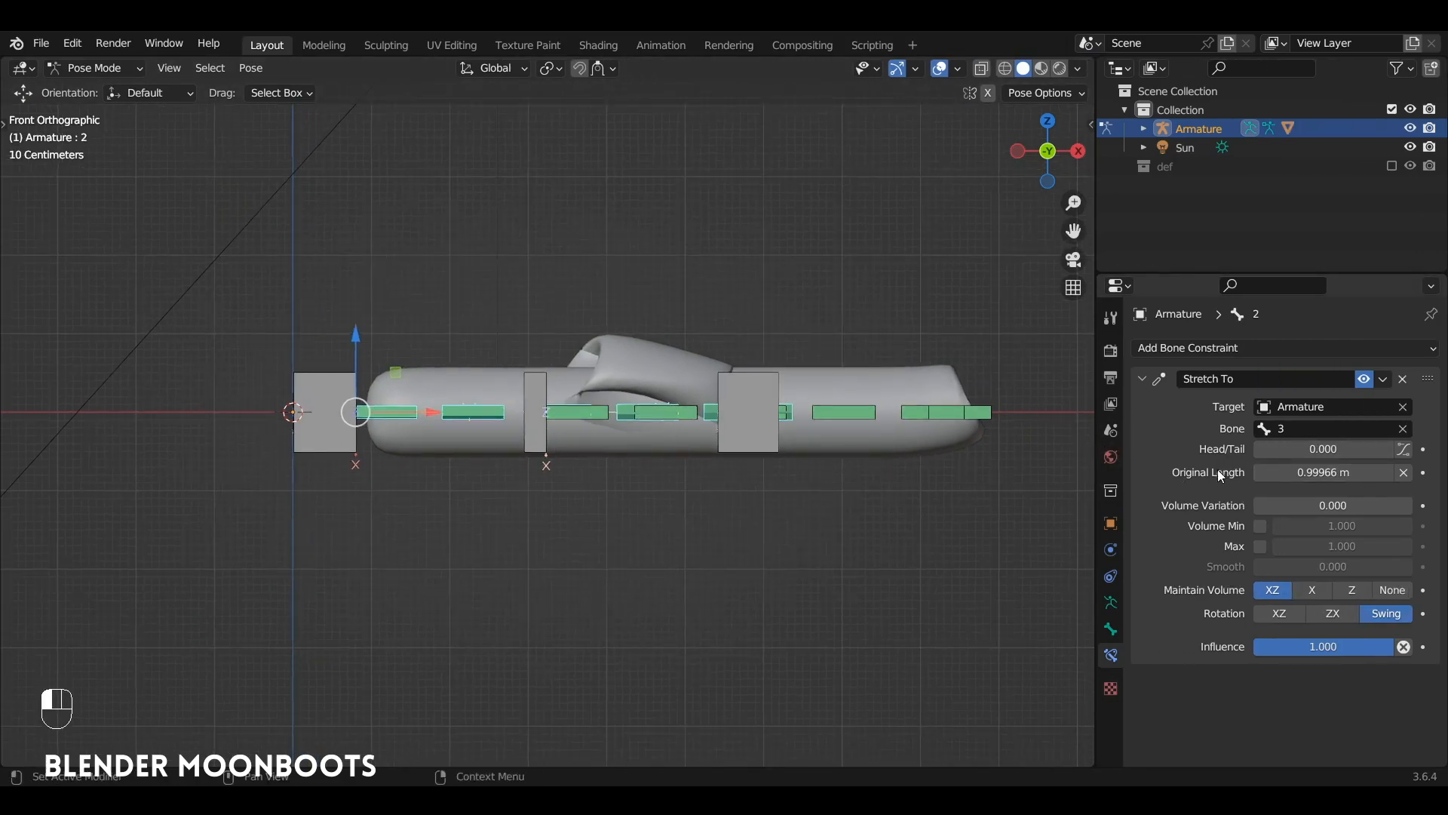
{"action": "left_click", "coordinate": [1403, 473]}
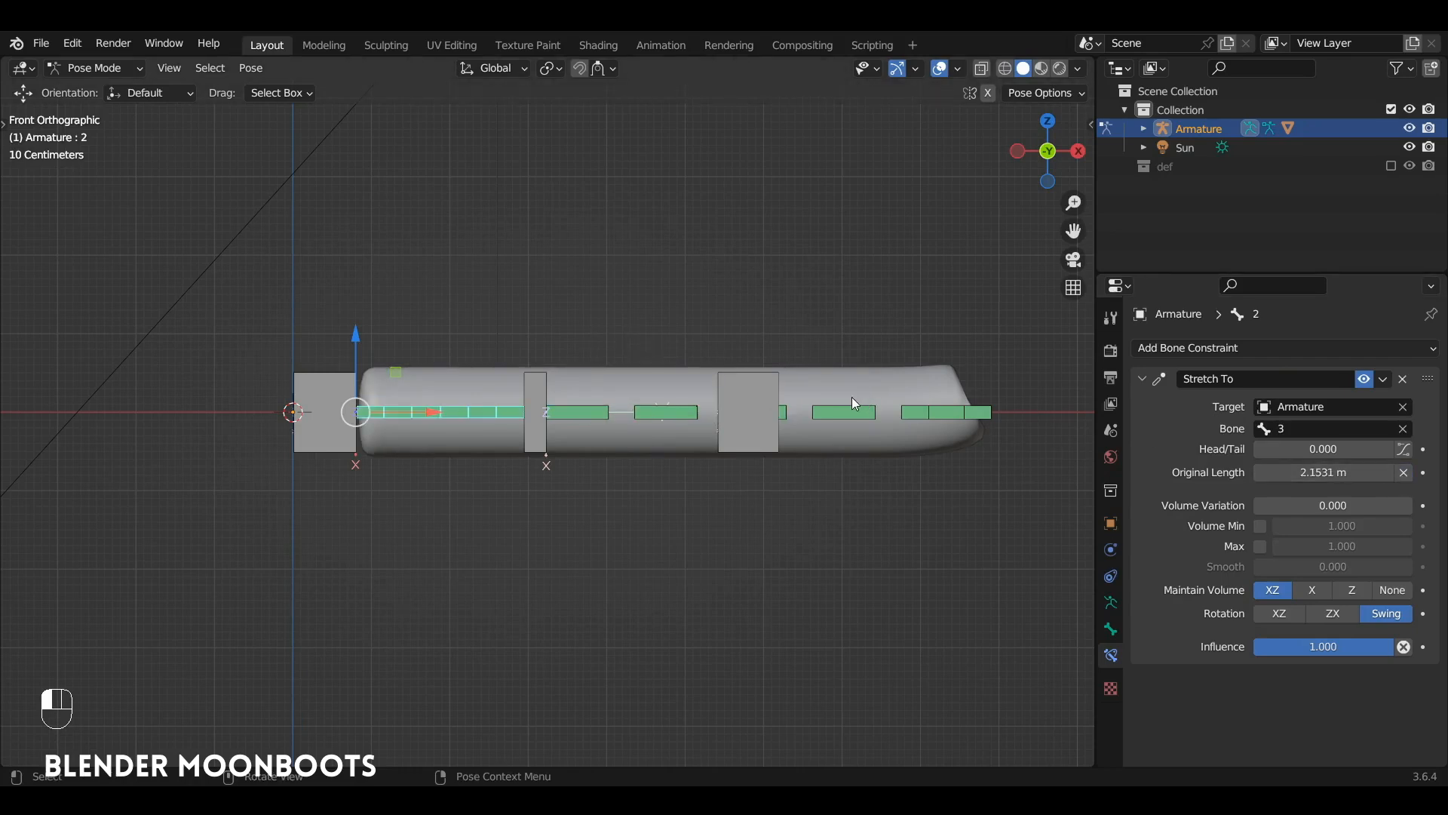
{"action": "left_click", "coordinate": [845, 409]}
{"action": "left_click", "coordinate": [1403, 477]}
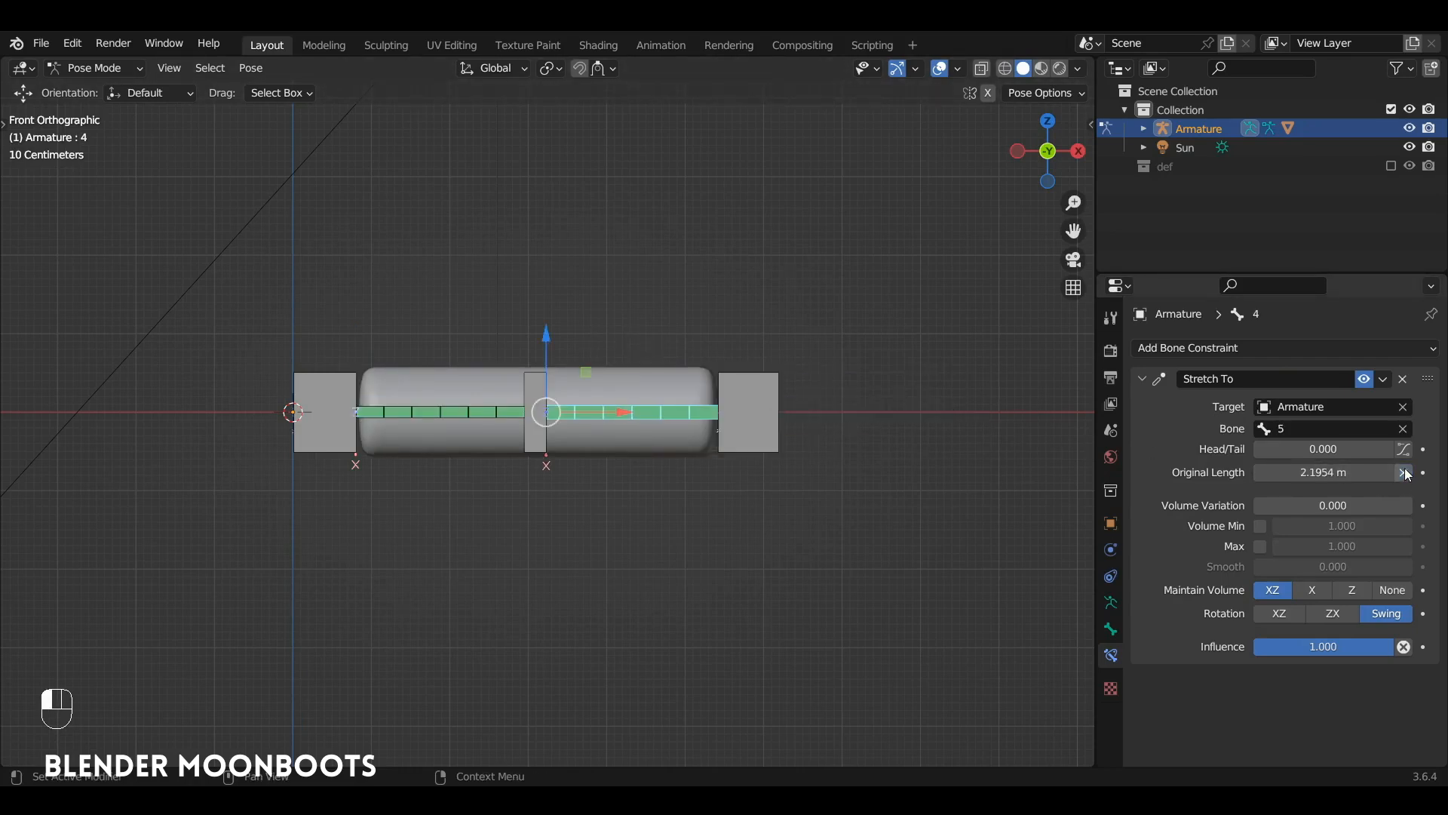
{"action": "scroll", "coordinate": [755, 332], "scroll_direction": "up", "scroll_amount": 3}
{"action": "scroll", "coordinate": [770, 302], "scroll_direction": "up", "scroll_amount": 1}
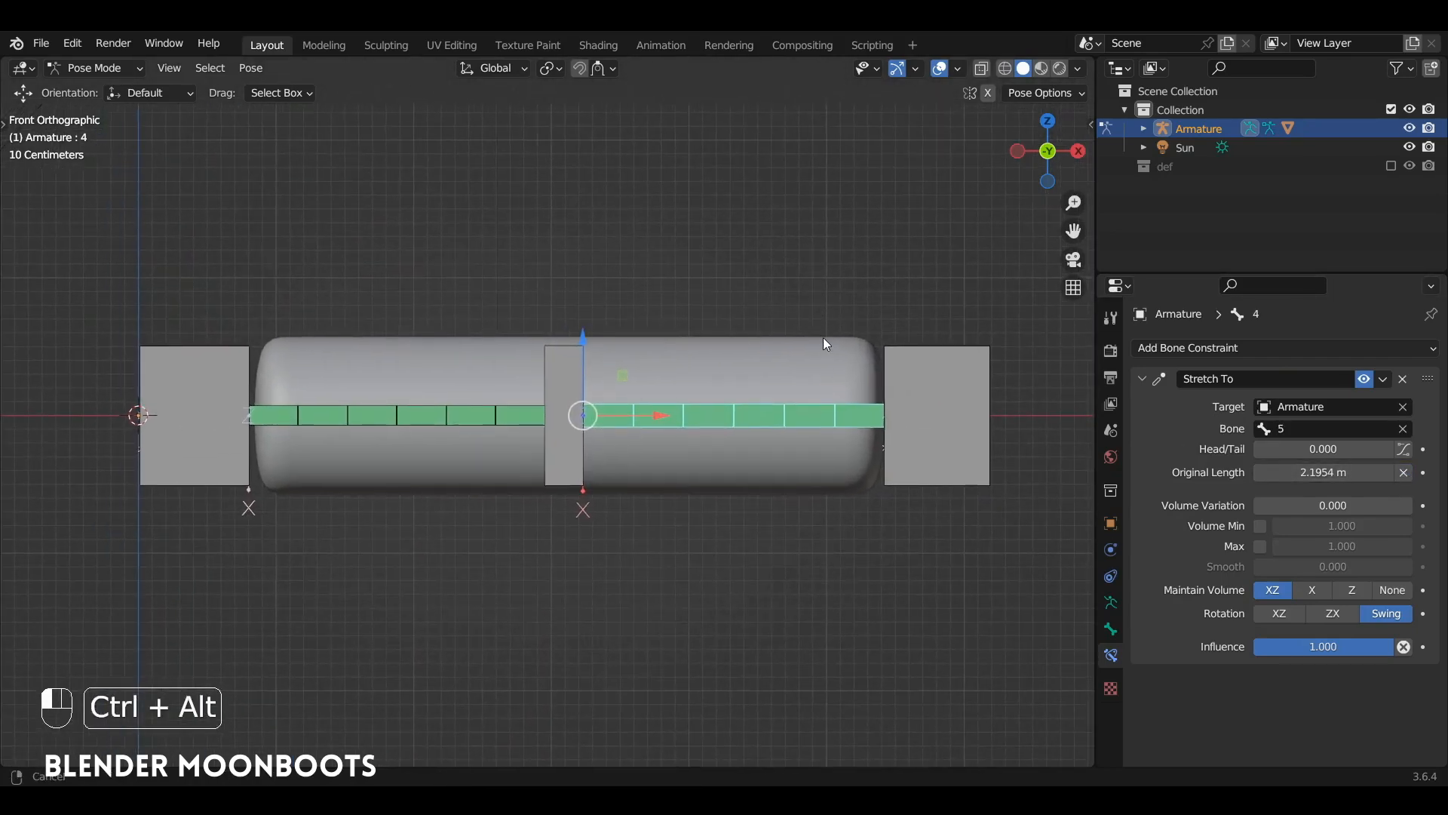